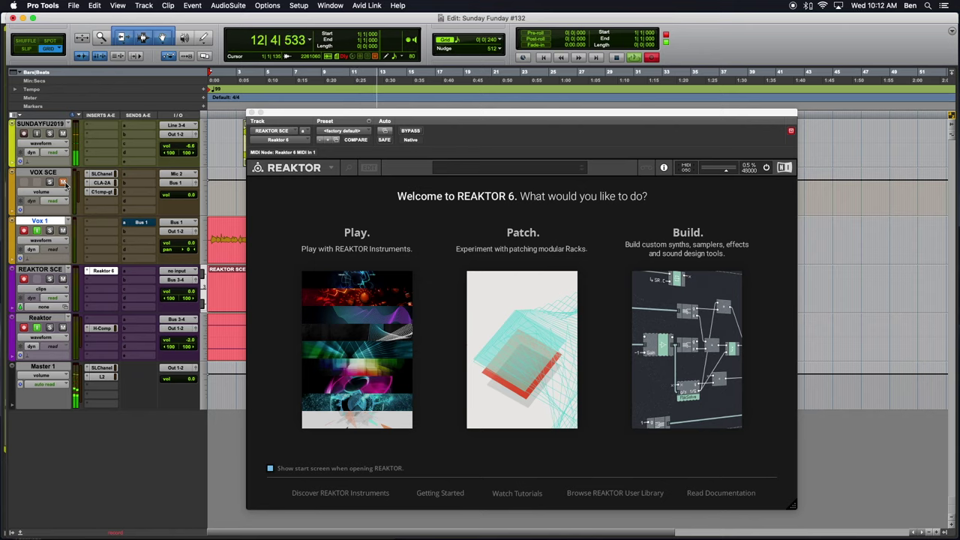
Unmute the VOX SCE track and open a blank Reaktor patching rack without the library sidebar
{"action": "left_click", "coordinate": [63, 184]}
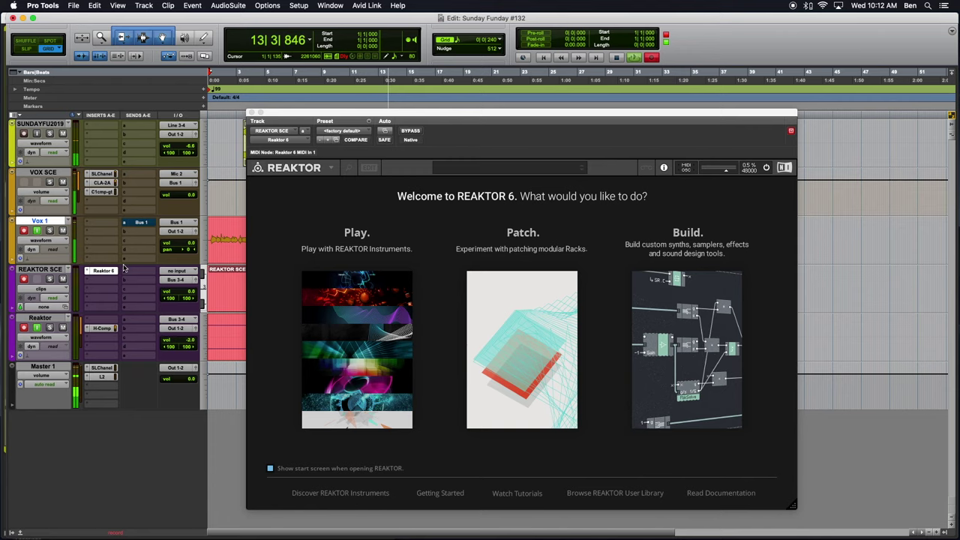
{"action": "left_click", "coordinate": [527, 364]}
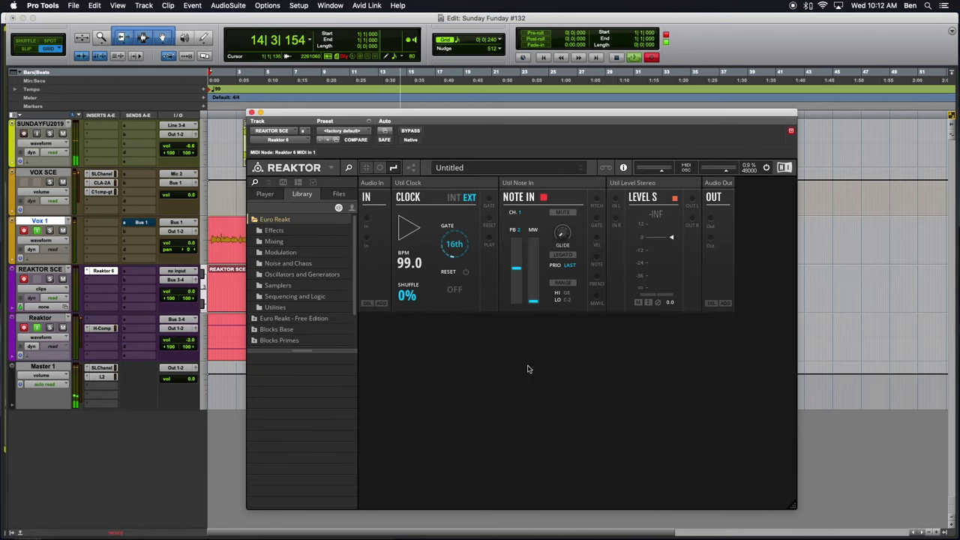
{"action": "left_click", "coordinate": [368, 167]}
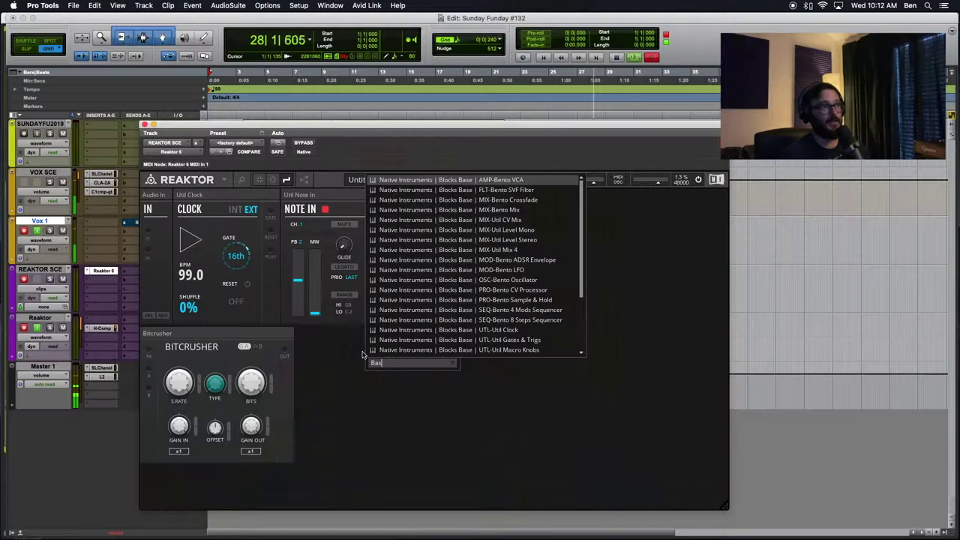
Find the MIX-Util Mix 4 block with the search "Base Mix" and place it in the upper row after the clock
{"action": "key", "text": "BackSpace"}
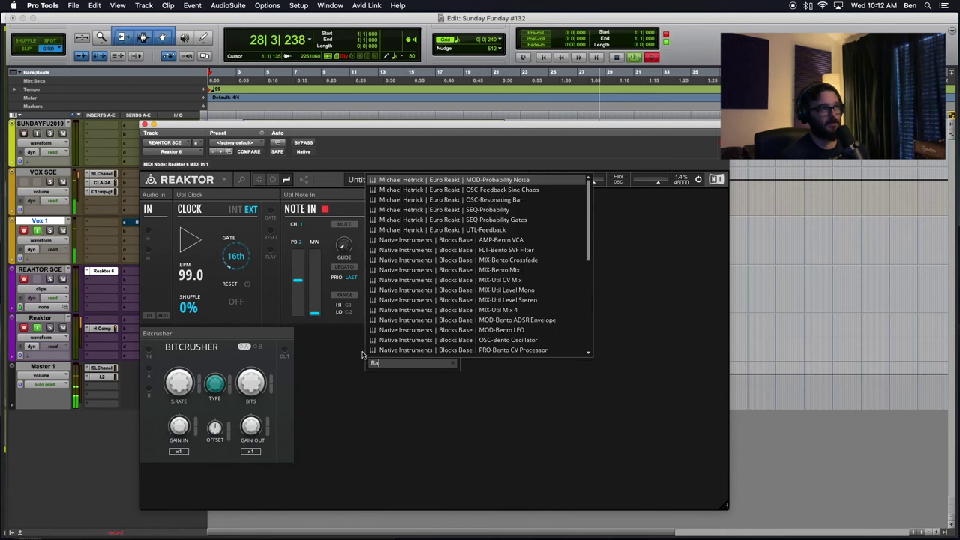
{"action": "type", "text": "se"}
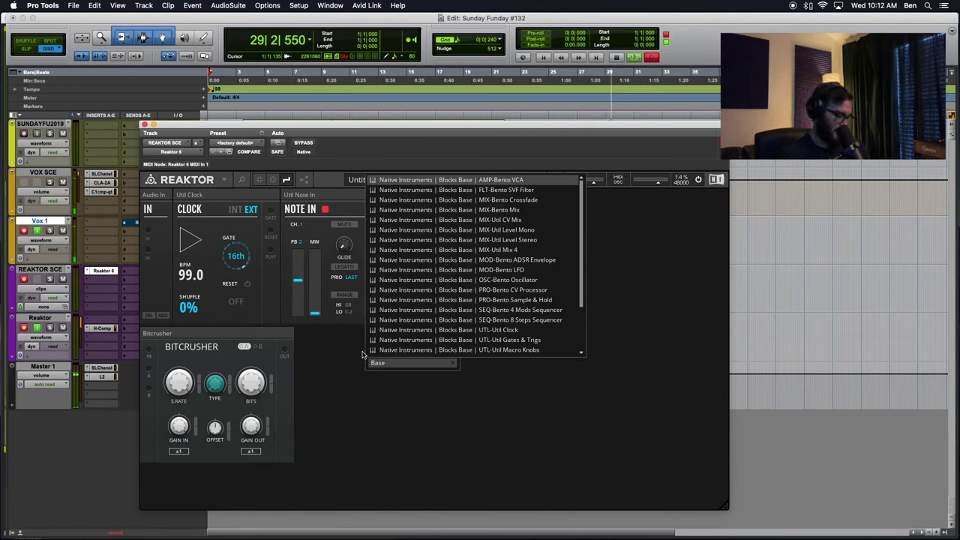
{"action": "type", "text": " Mix"}
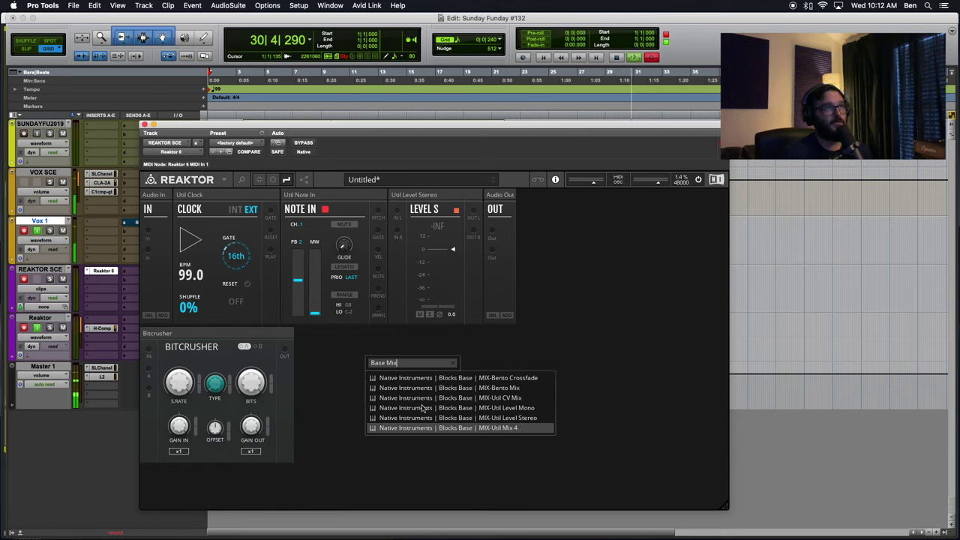
{"action": "key", "text": "Return"}
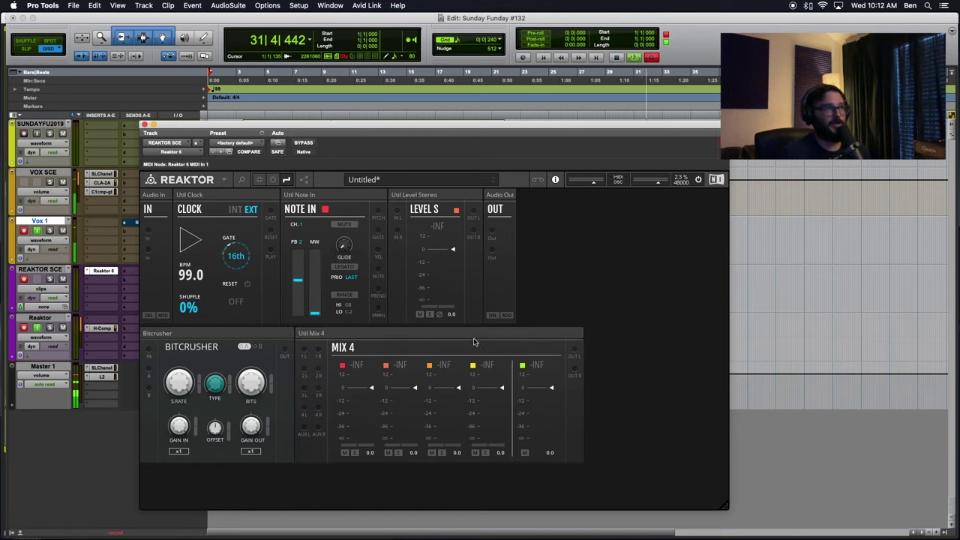
{"action": "left_click_drag", "start_coordinate": [430, 342], "coordinate": [433, 218]}
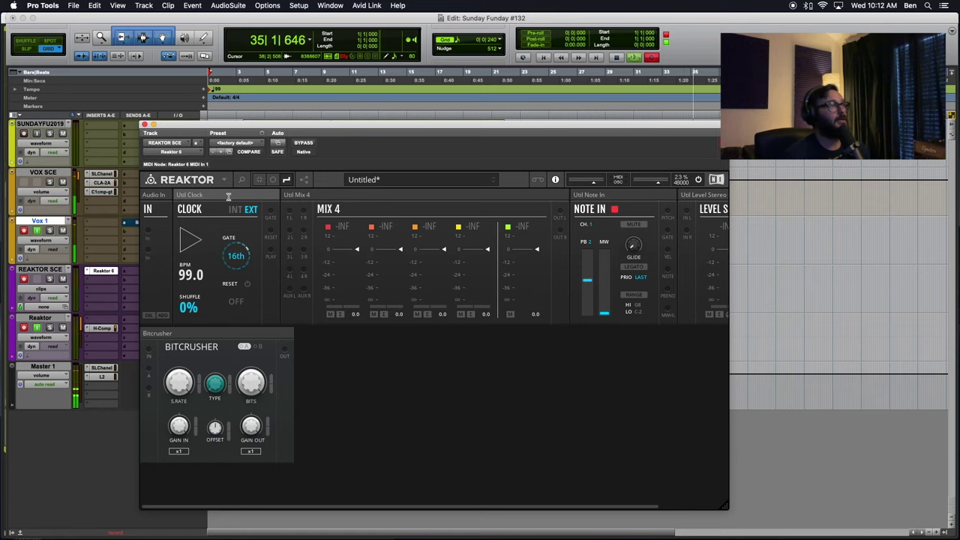
Delete the Util Clock block and arrange Audio In and Util Note In, in that order, before Mix 4
{"action": "key", "text": "Delete"}
{"action": "left_click_drag", "start_coordinate": [511, 194], "coordinate": [189, 191]}
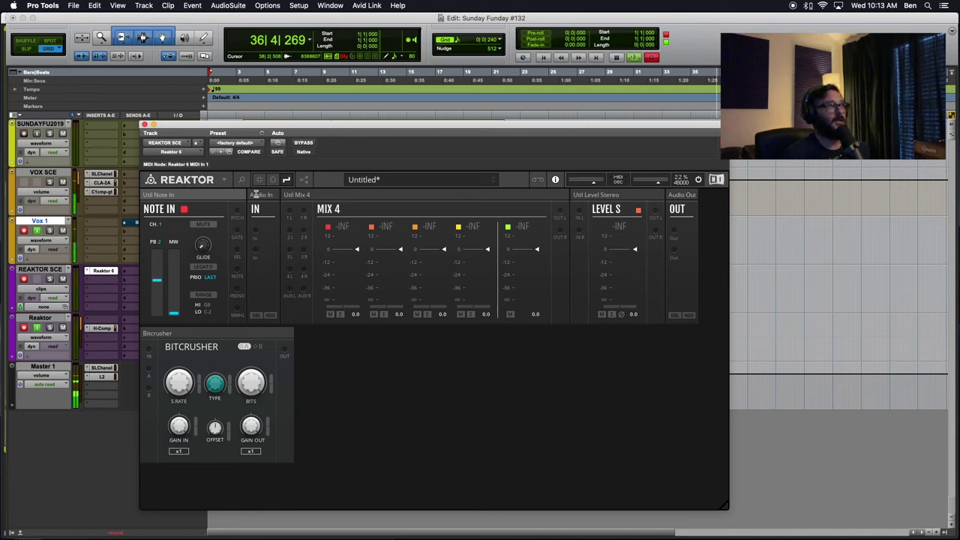
{"action": "left_click_drag", "start_coordinate": [267, 191], "coordinate": [148, 192]}
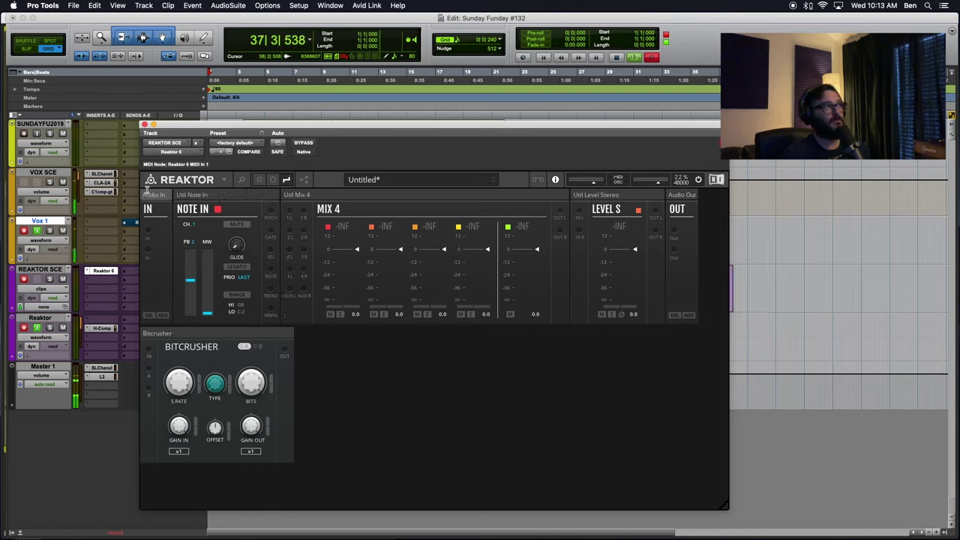
Wire Mix 4's left and right outputs into Level S, and Level S's left and right outputs into Audio Out
{"action": "left_click_drag", "start_coordinate": [562, 213], "coordinate": [579, 212]}
{"action": "right_click", "coordinate": [578, 218]}
{"action": "mouse_move", "coordinate": [590, 218]}
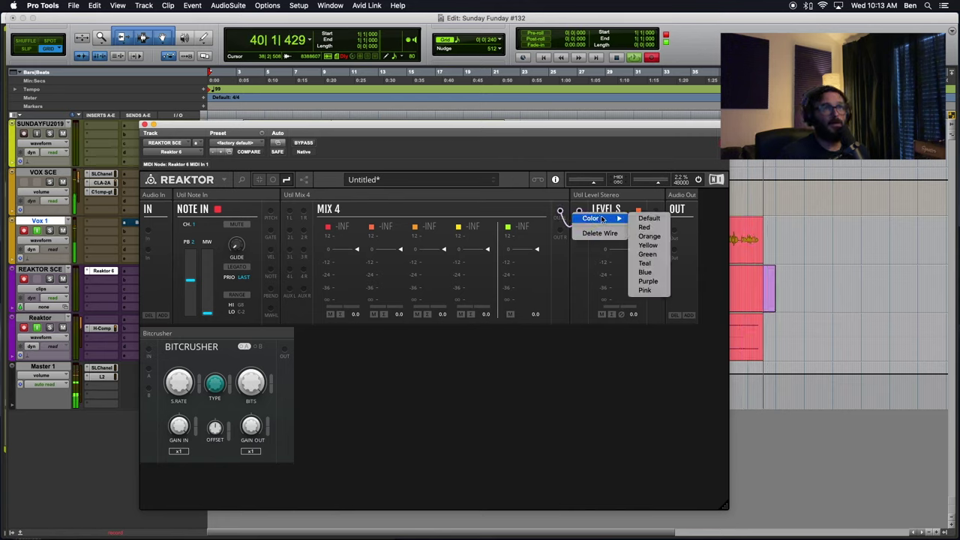
{"action": "left_click", "coordinate": [652, 311]}
{"action": "left_click_drag", "start_coordinate": [561, 237], "coordinate": [579, 237]}
{"action": "left_click_drag", "start_coordinate": [655, 212], "coordinate": [673, 251]}
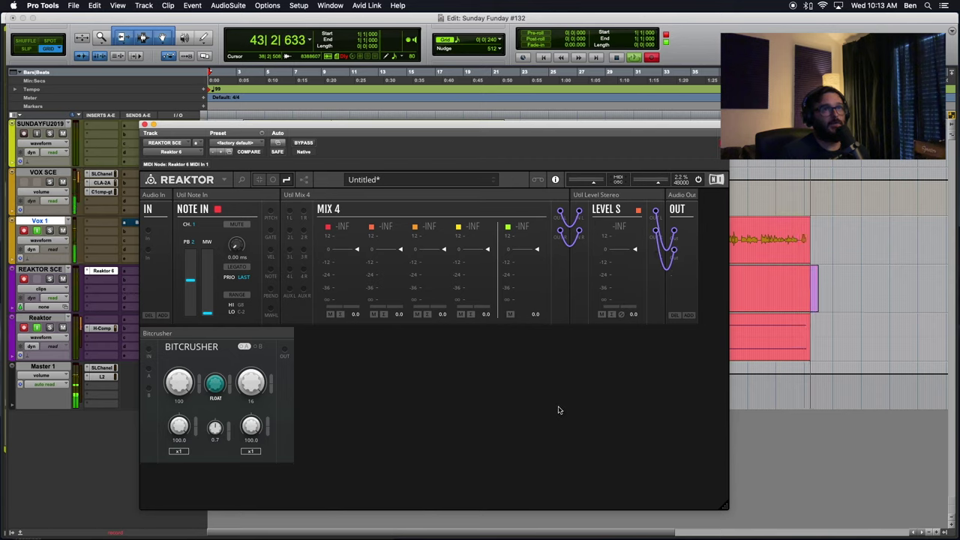
Duplicate the Bitcrusher block twice and widen the Reaktor window to make room for more blocks
{"action": "right_click", "coordinate": [209, 337]}
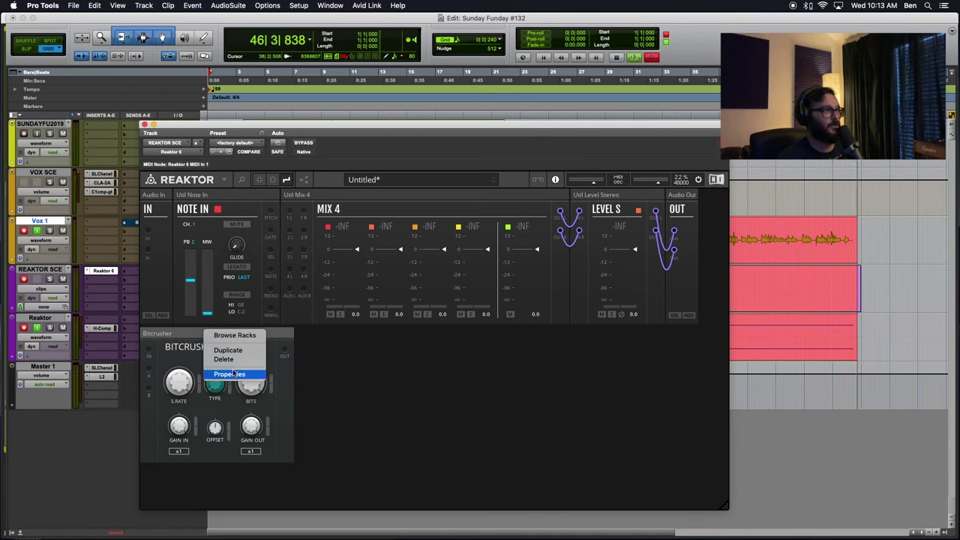
{"action": "left_click", "coordinate": [228, 351]}
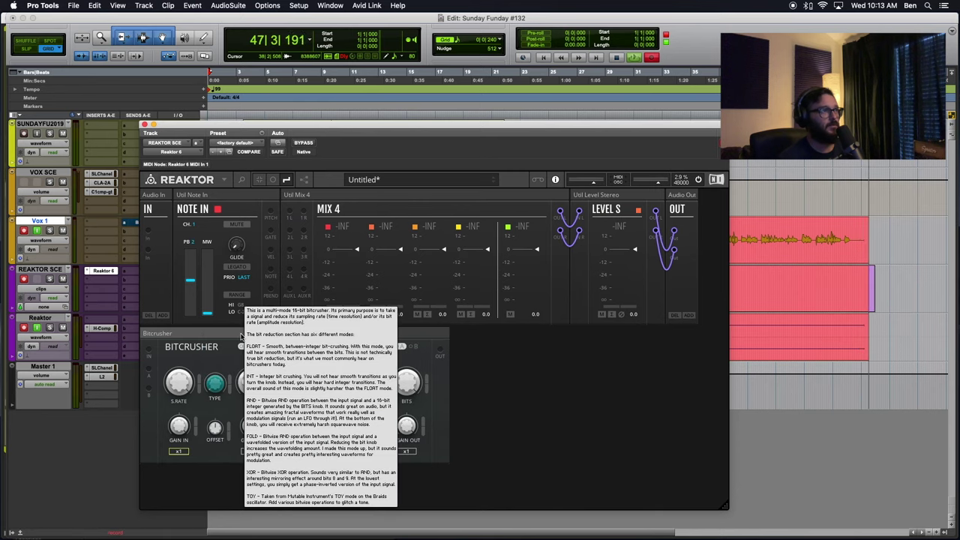
{"action": "right_click", "coordinate": [239, 332]}
{"action": "left_click", "coordinate": [262, 349]}
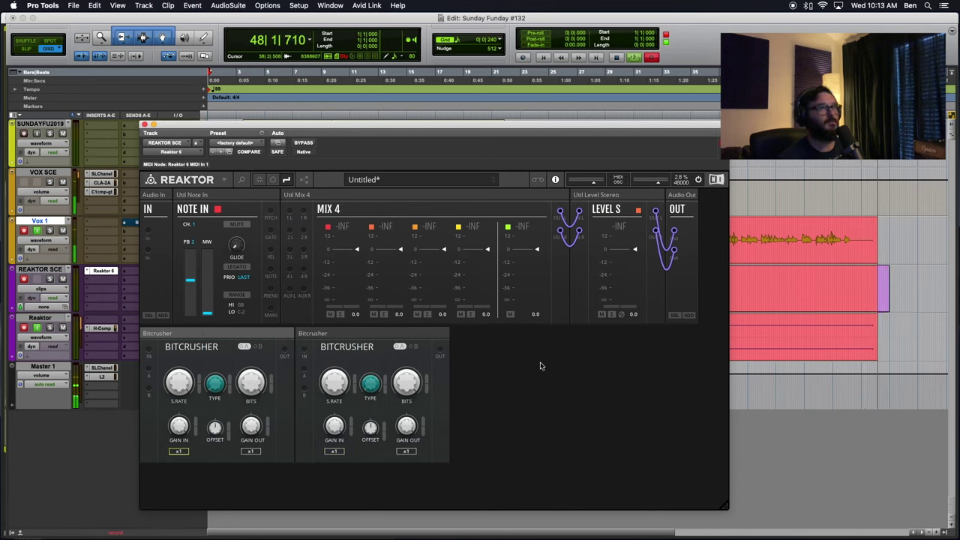
{"action": "left_click_drag", "start_coordinate": [725, 506], "coordinate": [858, 503]}
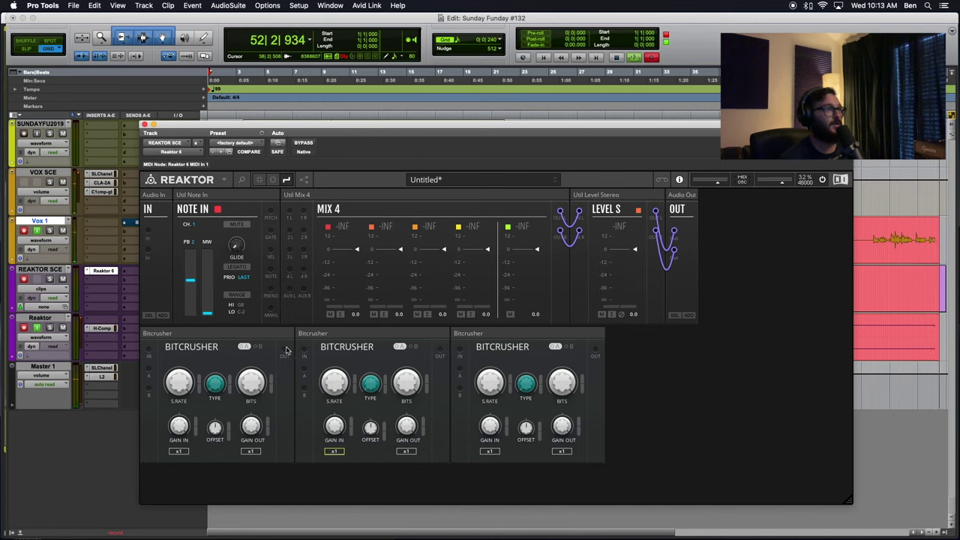
Connect the first Bitcrusher's output to the left and right inputs of Mix 4 channel 1
{"action": "left_click_drag", "start_coordinate": [285, 351], "coordinate": [293, 212]}
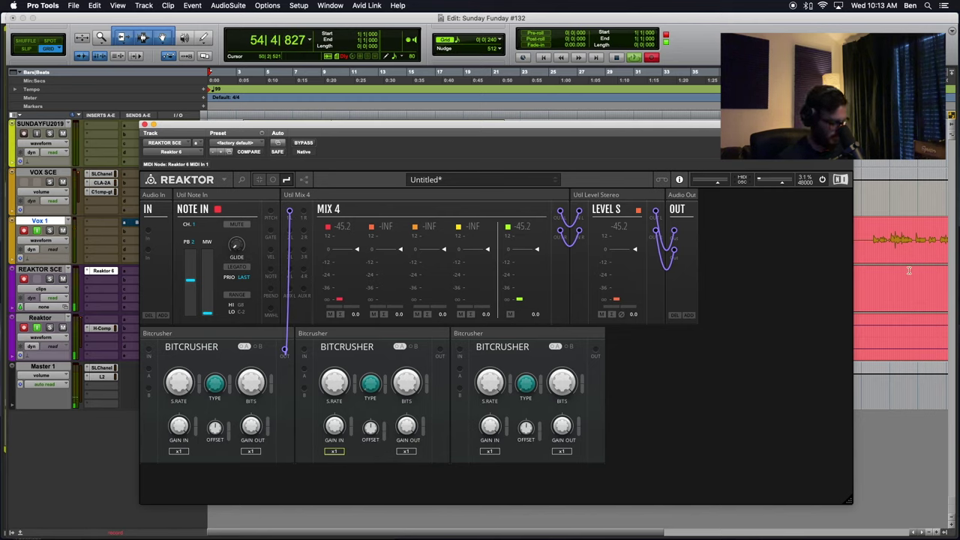
{"action": "key", "text": "r"}
{"action": "key", "text": "r"}
{"action": "key", "text": "r"}
{"action": "key", "text": "r"}
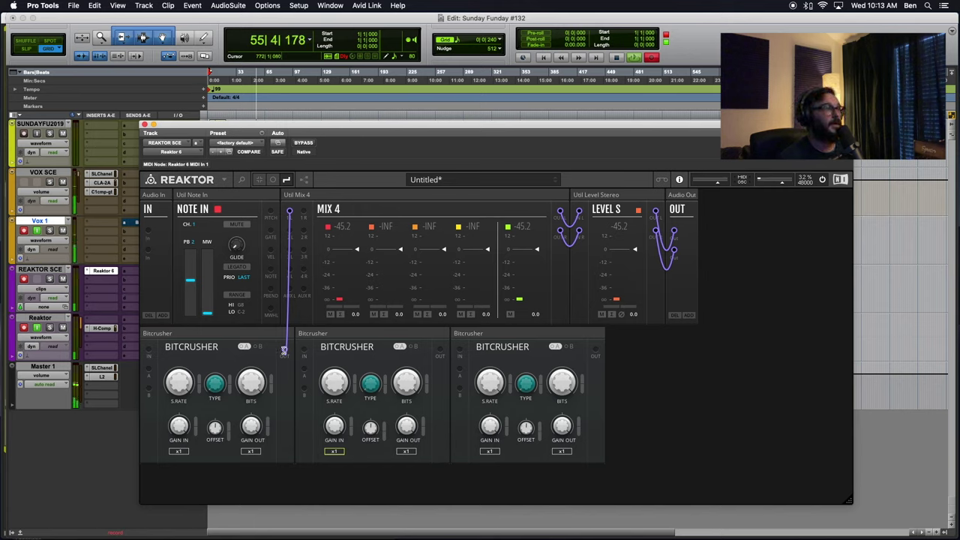
{"action": "left_click_drag", "start_coordinate": [284, 350], "coordinate": [305, 210]}
Connect the second Bitcrusher's output to the left and right inputs of Mix 4 channel 2
{"action": "left_click_drag", "start_coordinate": [304, 351], "coordinate": [289, 234]}
{"action": "left_click_drag", "start_coordinate": [305, 351], "coordinate": [290, 235]}
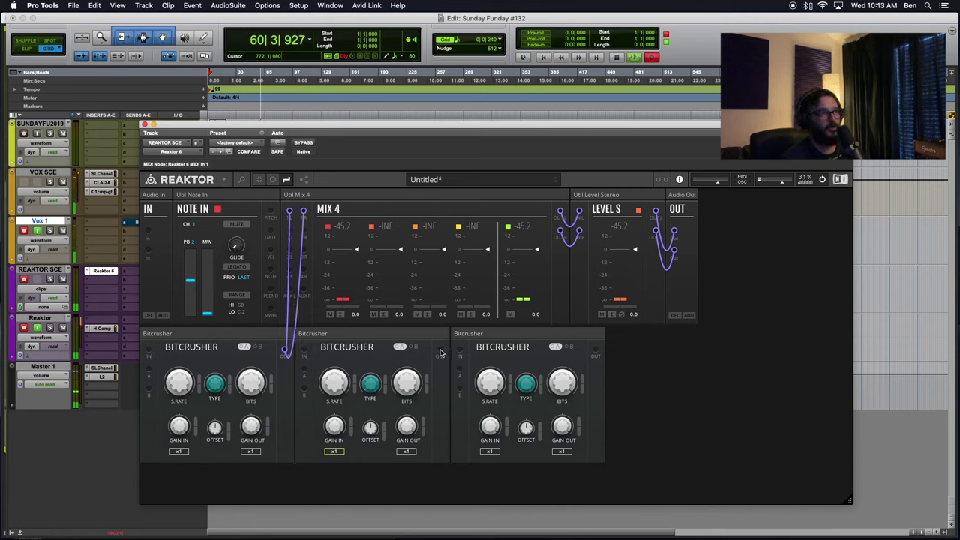
{"action": "left_click_drag", "start_coordinate": [440, 352], "coordinate": [292, 234]}
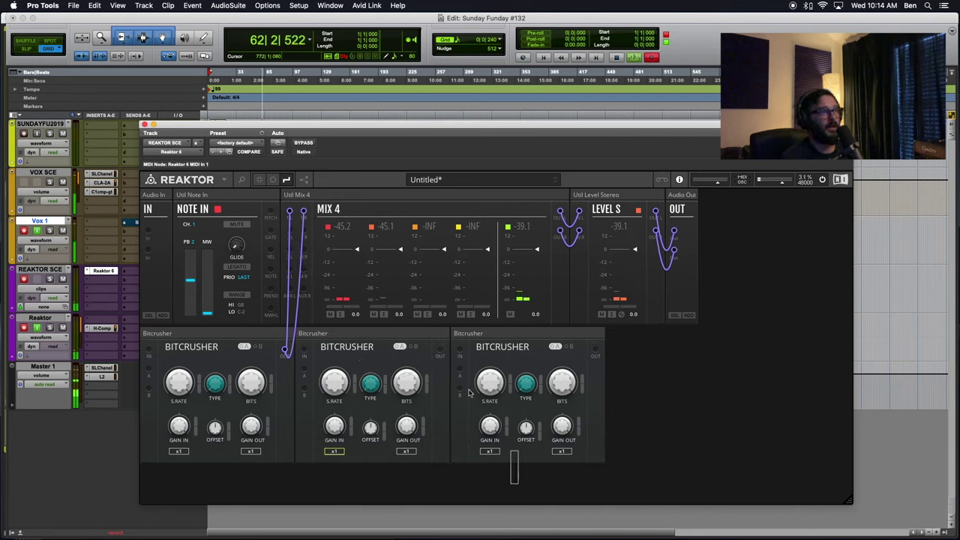
{"action": "left_click_drag", "start_coordinate": [441, 350], "coordinate": [293, 233]}
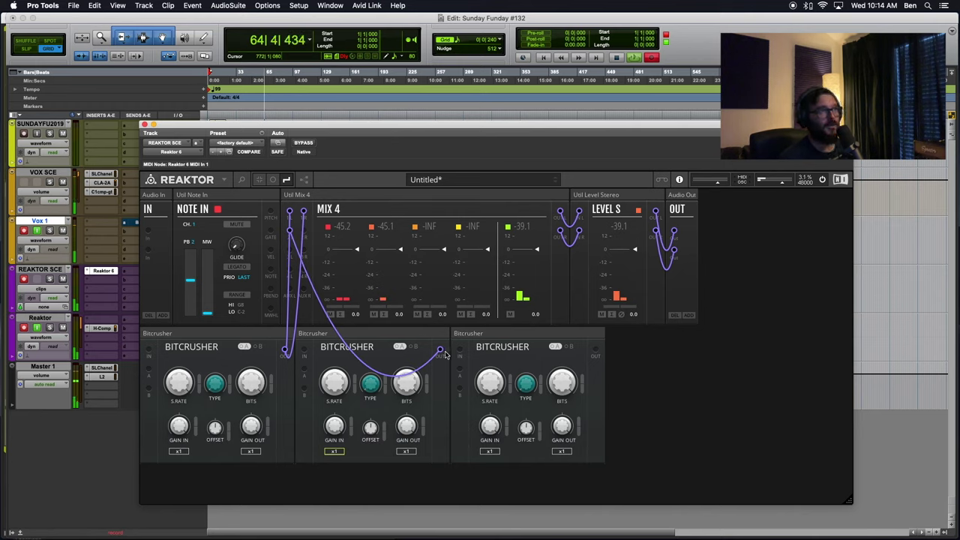
{"action": "left_click_drag", "start_coordinate": [440, 351], "coordinate": [302, 231]}
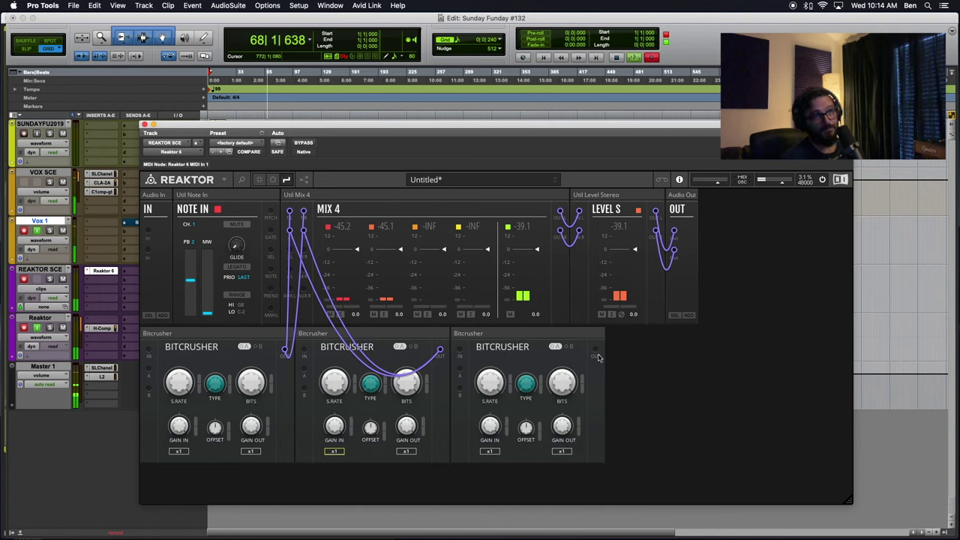
Connect the third Bitcrusher's output to the left and right inputs of Mix 4 channel 3
{"action": "left_click_drag", "start_coordinate": [596, 350], "coordinate": [290, 249]}
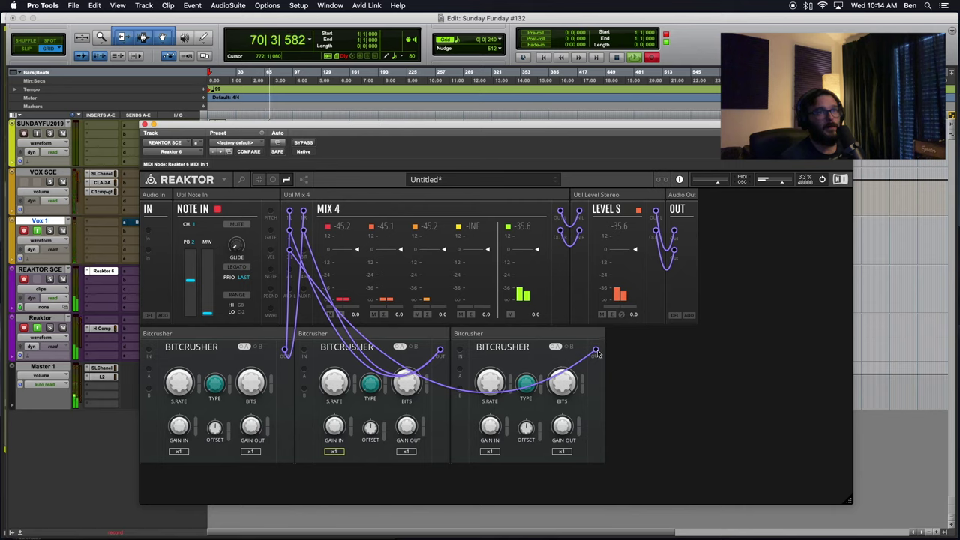
{"action": "left_click_drag", "start_coordinate": [596, 352], "coordinate": [304, 250]}
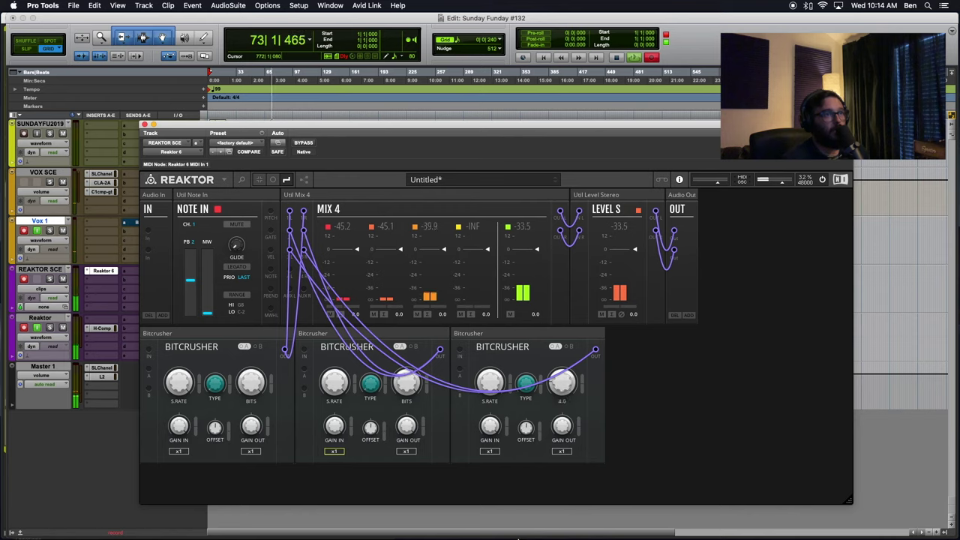
{"action": "left_click_drag", "start_coordinate": [561, 382], "coordinate": [557, 388]}
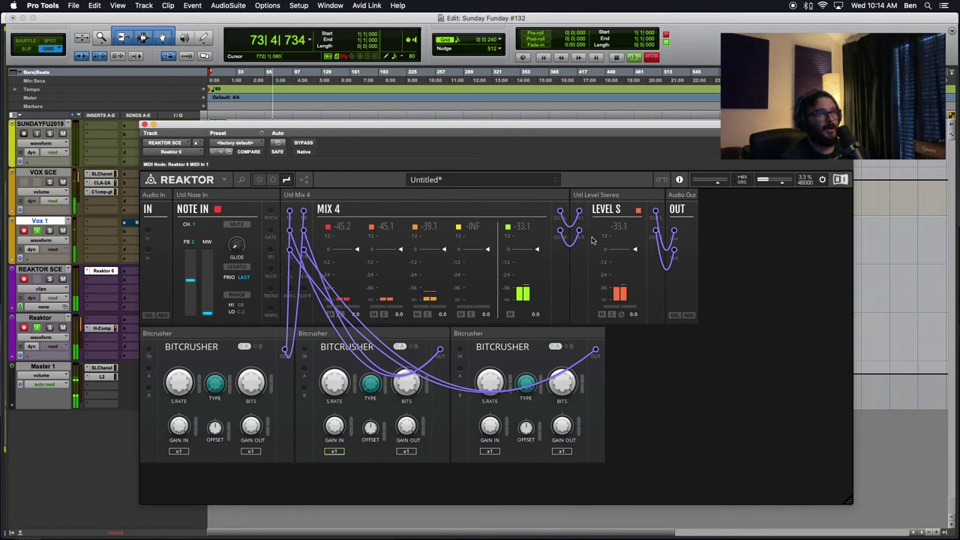
{"action": "left_click_drag", "start_coordinate": [599, 127], "coordinate": [594, 126]}
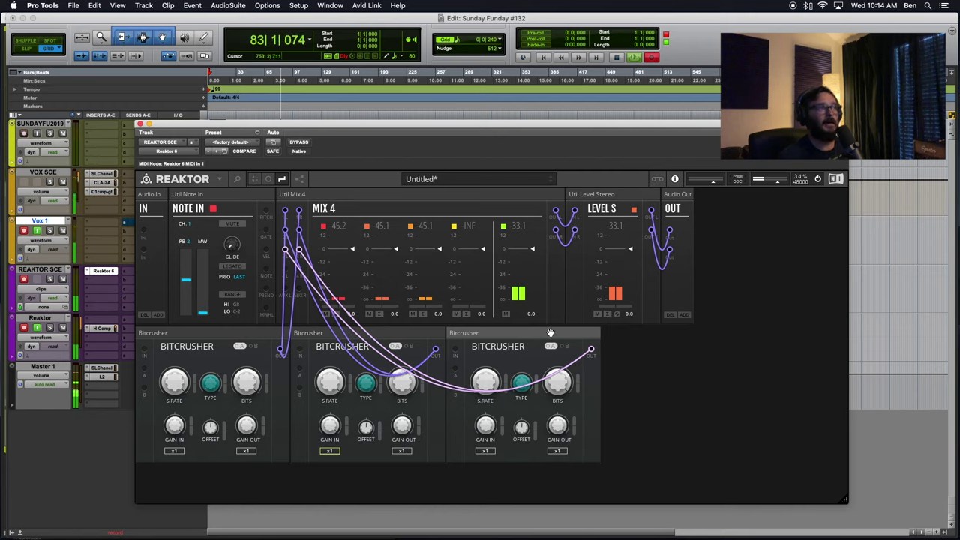
Search the blocks for "Euro Noise" and add the Euro Reakt OSC-Multi-Noise block after the third Bitcrusher
{"action": "double_click", "coordinate": [685, 396]}
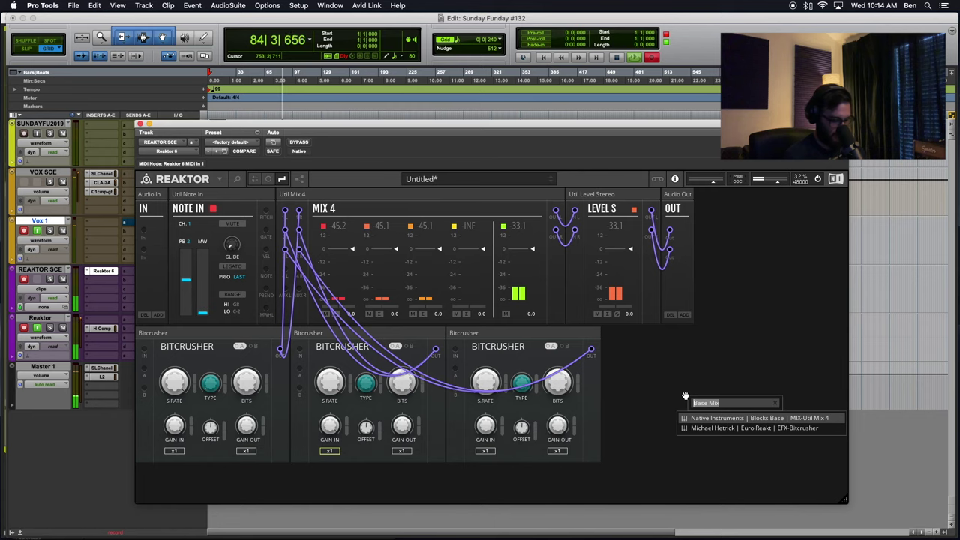
{"action": "key", "text": "BackSpace"}
{"action": "type", "text": "Euro "}
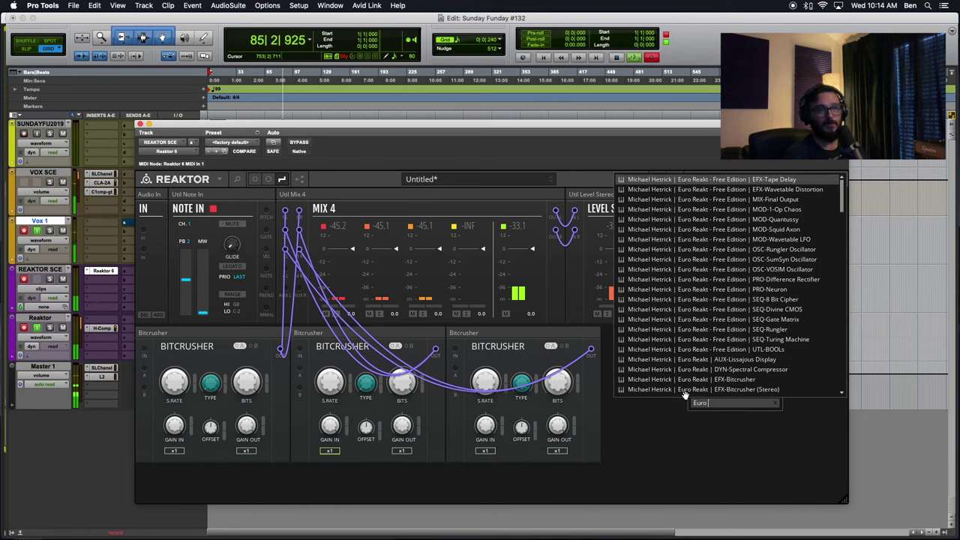
{"action": "type", "text": "Npoise"}
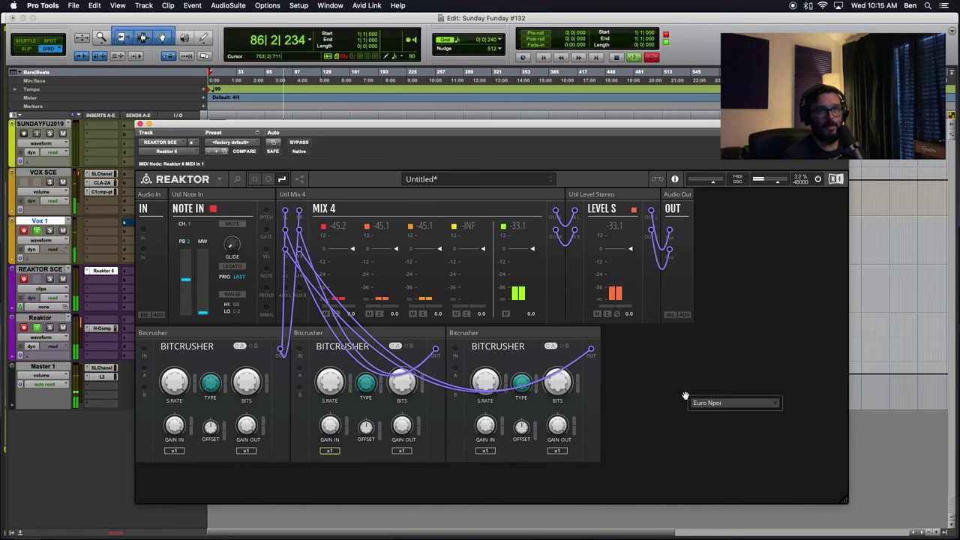
{"action": "key", "text": "BackSpace"}
{"action": "key", "text": "BackSpace"}
{"action": "key", "text": "BackSpace"}
{"action": "type", "text": "o"}
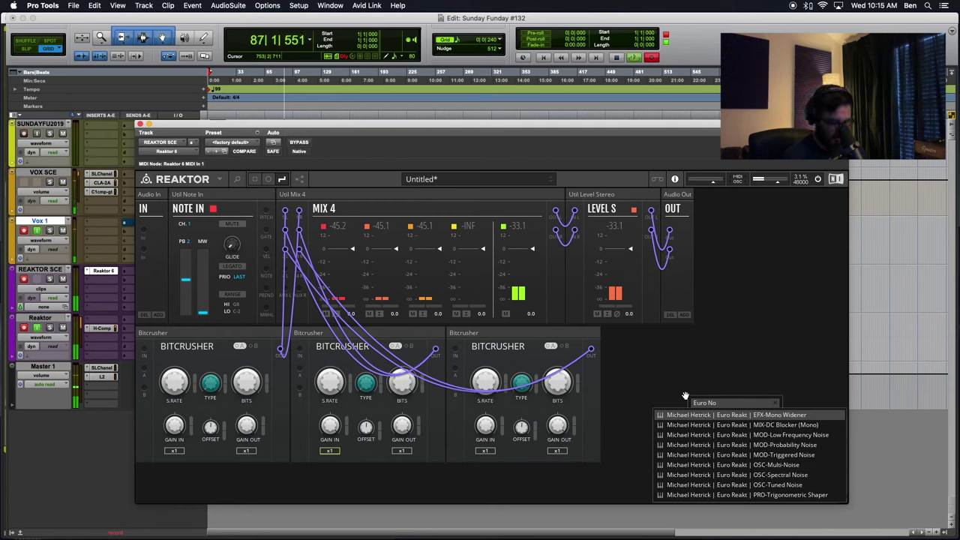
{"action": "type", "text": "ise"}
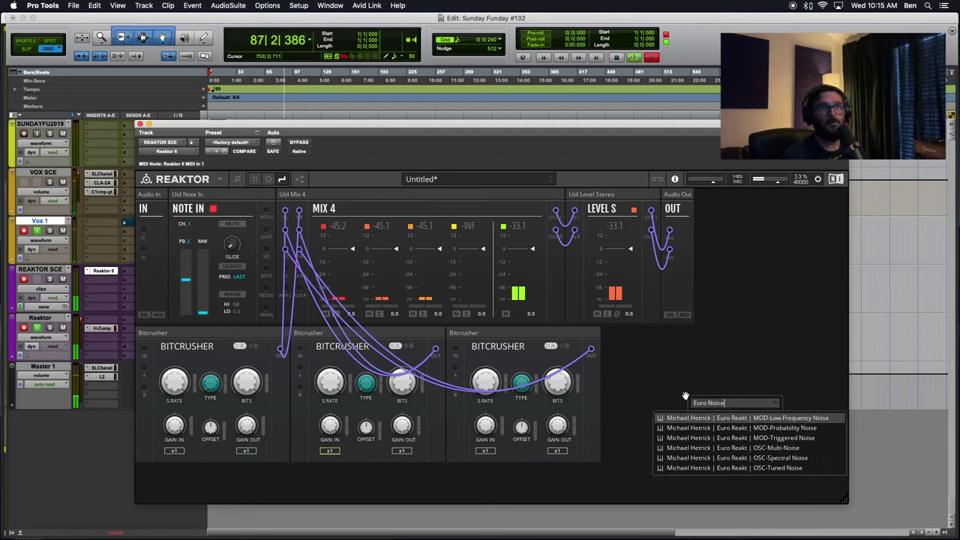
{"action": "left_click", "coordinate": [798, 448]}
Add the Euro Reakt OSC-Spectral Noise and OSC-Tuned Noise blocks after the Multi-Noise block
{"action": "double_click", "coordinate": [772, 412]}
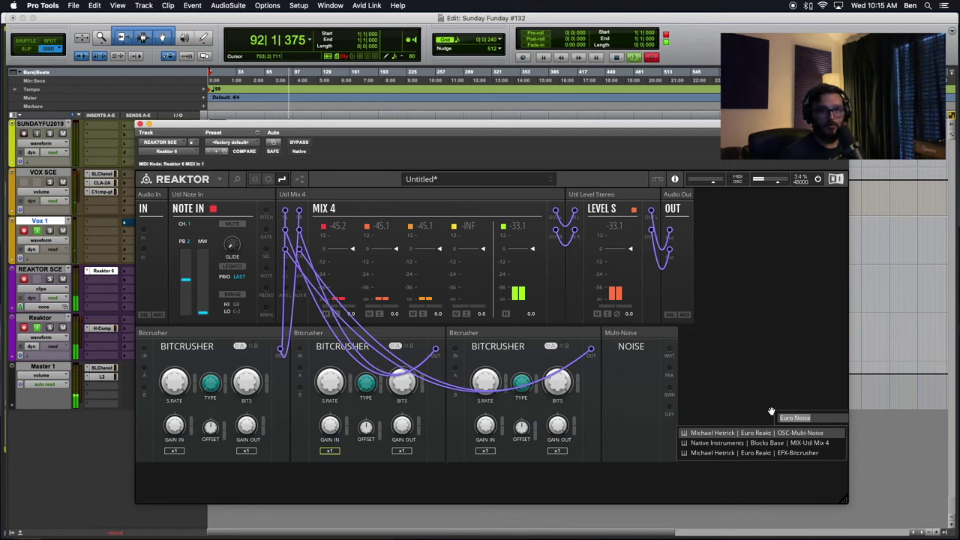
{"action": "left_click", "coordinate": [817, 422]}
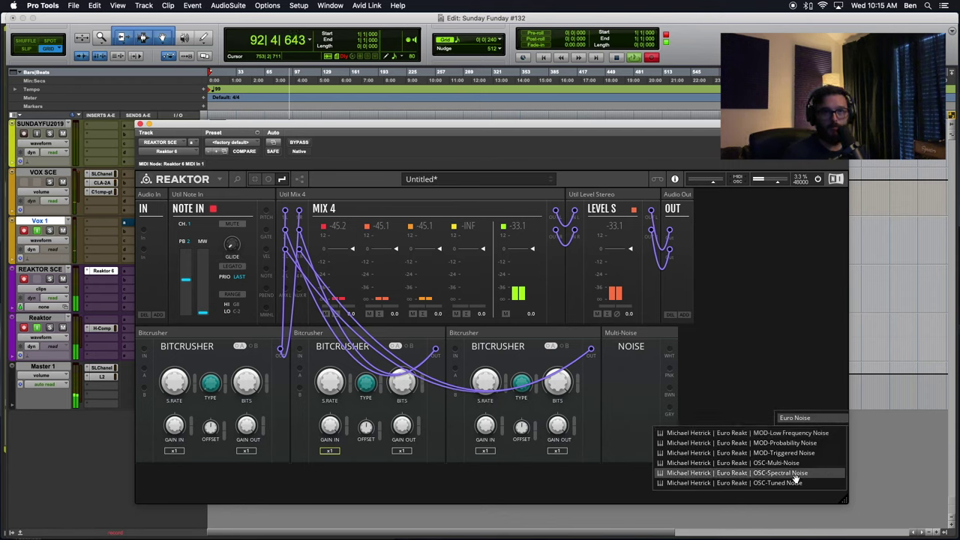
{"action": "left_click", "coordinate": [795, 474]}
{"action": "double_click", "coordinate": [826, 412]}
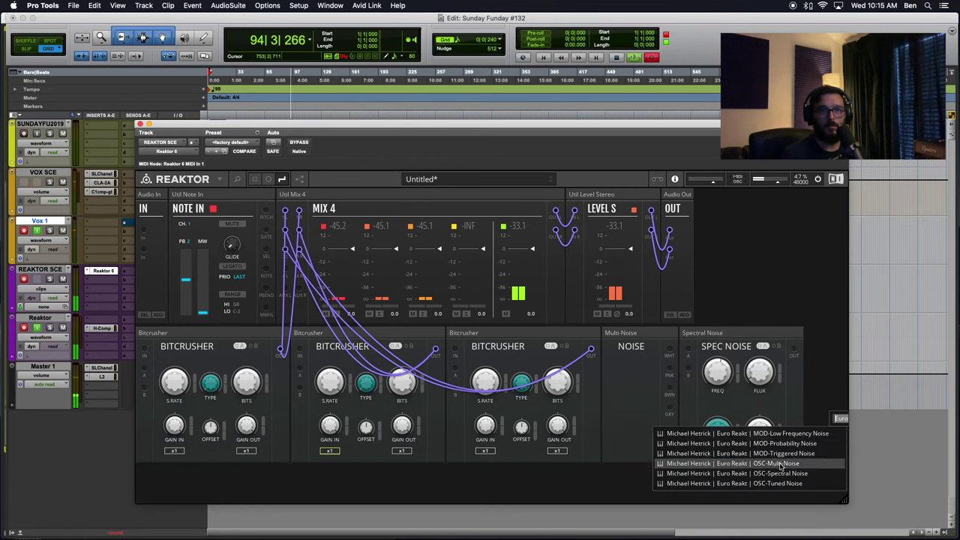
{"action": "left_click", "coordinate": [795, 483]}
{"action": "scroll", "coordinate": [603, 386], "scroll_direction": "right", "scroll_amount": 3}
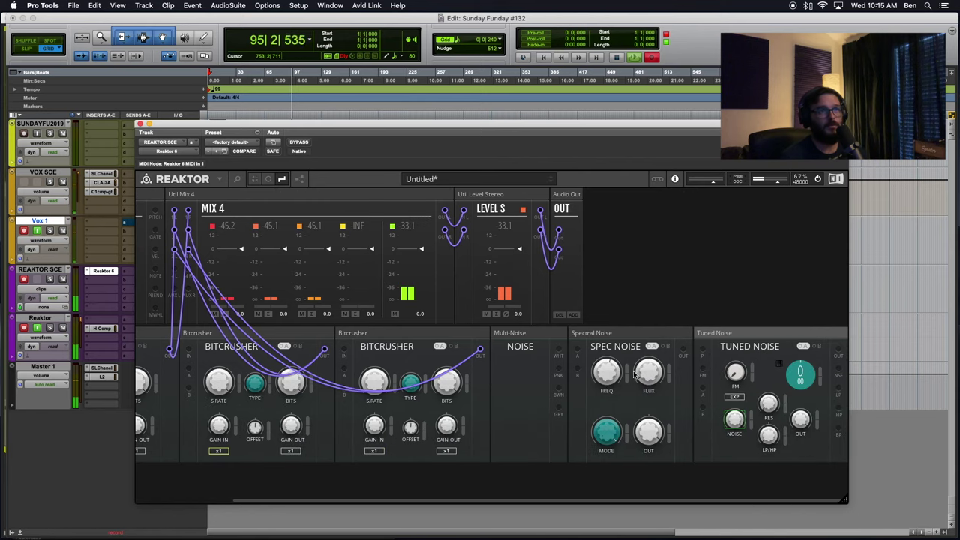
Reorder the blocks so Multi-Noise precedes the first Bitcrusher, Spectral Noise the second and Tuned Noise the third
{"action": "scroll", "coordinate": [532, 355], "scroll_direction": "left", "scroll_amount": 3}
{"action": "left_click_drag", "start_coordinate": [635, 334], "coordinate": [169, 334]}
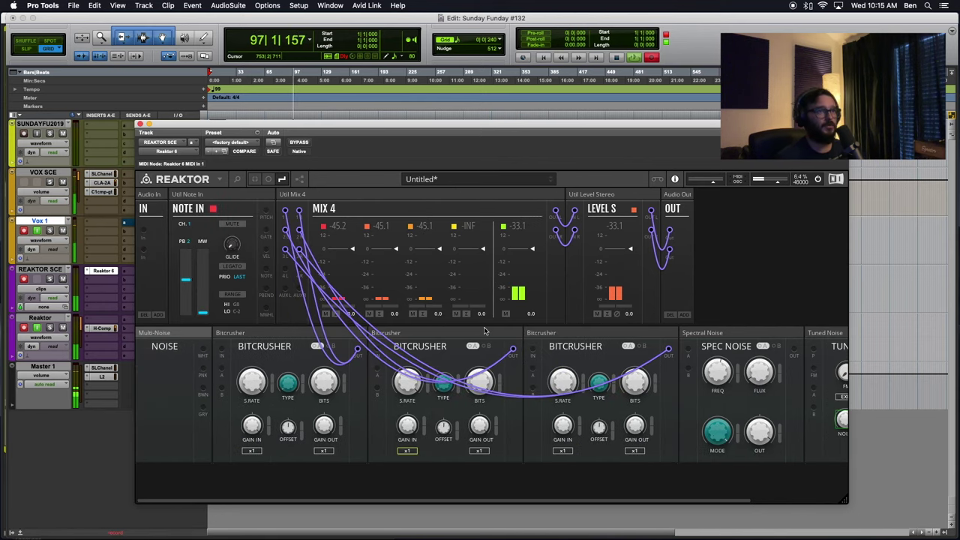
{"action": "left_click_drag", "start_coordinate": [729, 334], "coordinate": [374, 332]}
{"action": "scroll", "coordinate": [472, 373], "scroll_direction": "right", "scroll_amount": 3}
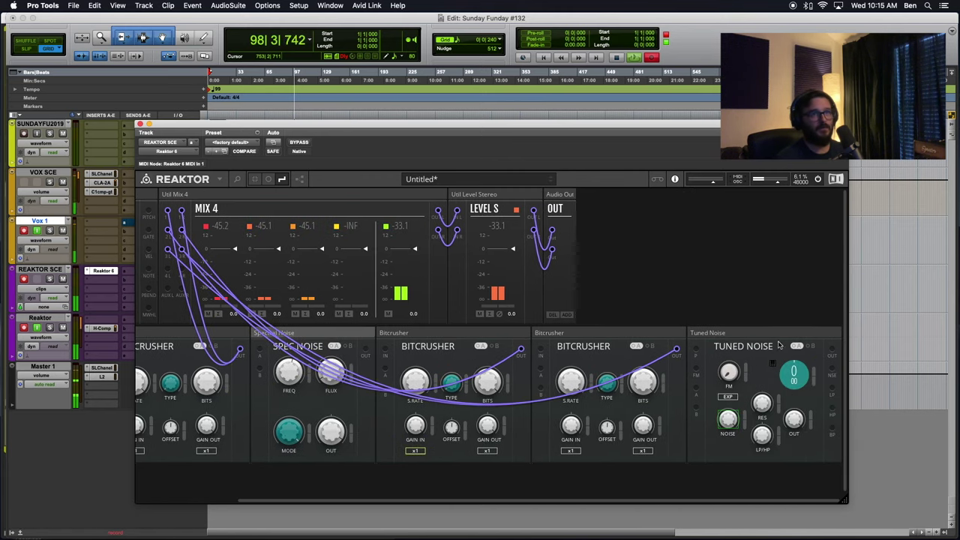
{"action": "left_click_drag", "start_coordinate": [767, 335], "coordinate": [568, 324]}
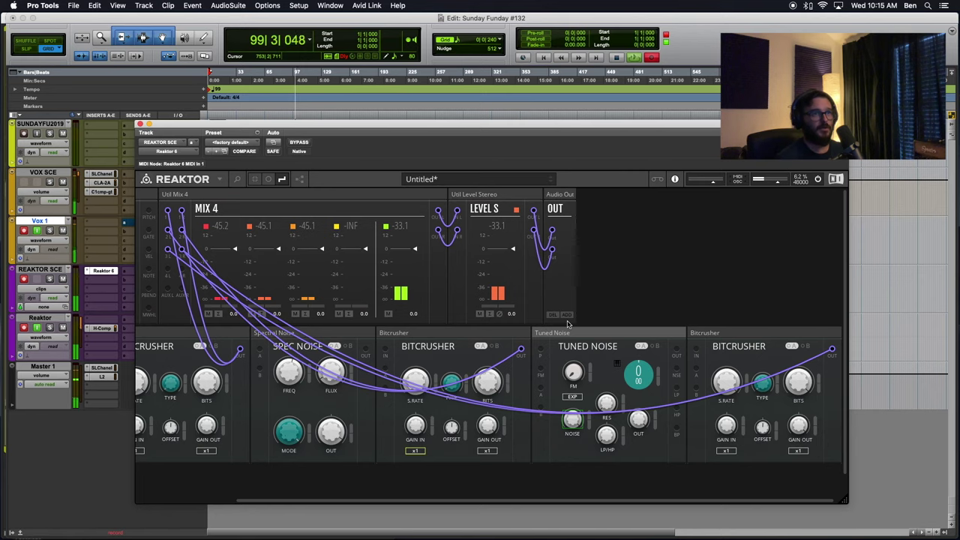
{"action": "scroll", "coordinate": [527, 369], "scroll_direction": "left", "scroll_amount": 3}
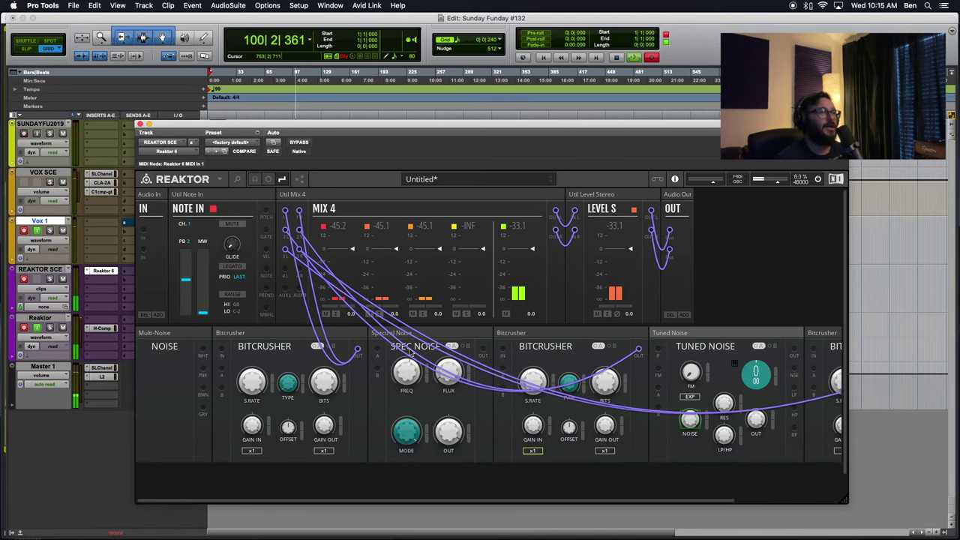
{"action": "scroll", "coordinate": [390, 367], "scroll_direction": "right", "scroll_amount": 3}
{"action": "scroll", "coordinate": [379, 373], "scroll_direction": "left", "scroll_amount": 3}
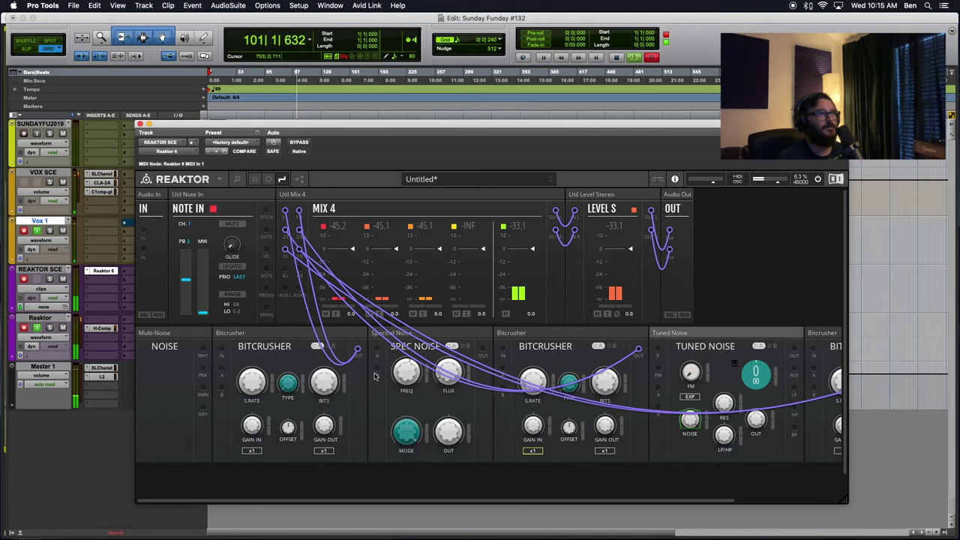
{"action": "scroll", "coordinate": [375, 376], "scroll_direction": "right", "scroll_amount": 3}
{"action": "scroll", "coordinate": [375, 376], "scroll_direction": "left", "scroll_amount": 3}
{"action": "scroll", "coordinate": [375, 376], "scroll_direction": "right", "scroll_amount": 3}
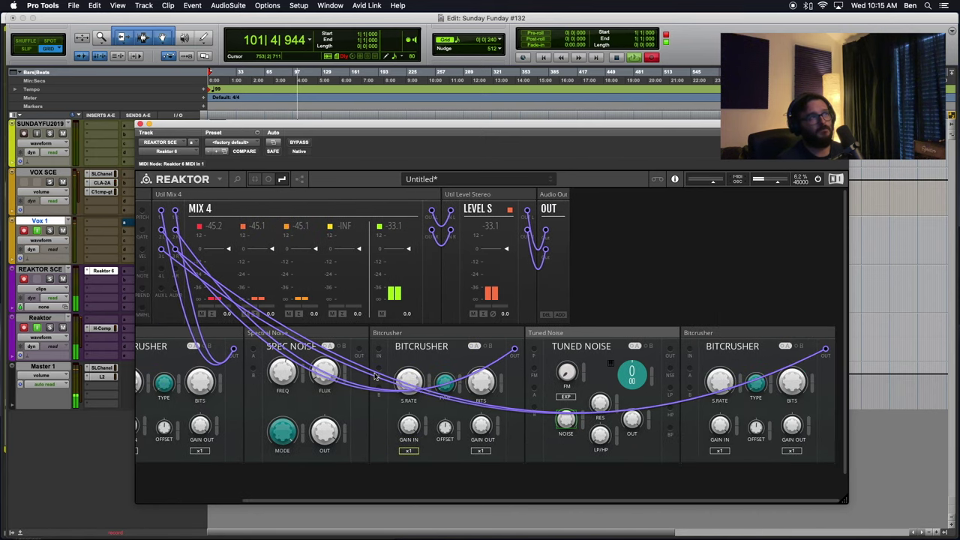
{"action": "scroll", "coordinate": [375, 376], "scroll_direction": "left", "scroll_amount": 3}
{"action": "scroll", "coordinate": [375, 376], "scroll_direction": "right", "scroll_amount": 3}
{"action": "scroll", "coordinate": [375, 376], "scroll_direction": "left", "scroll_amount": 3}
{"action": "scroll", "coordinate": [376, 376], "scroll_direction": "right", "scroll_amount": 3}
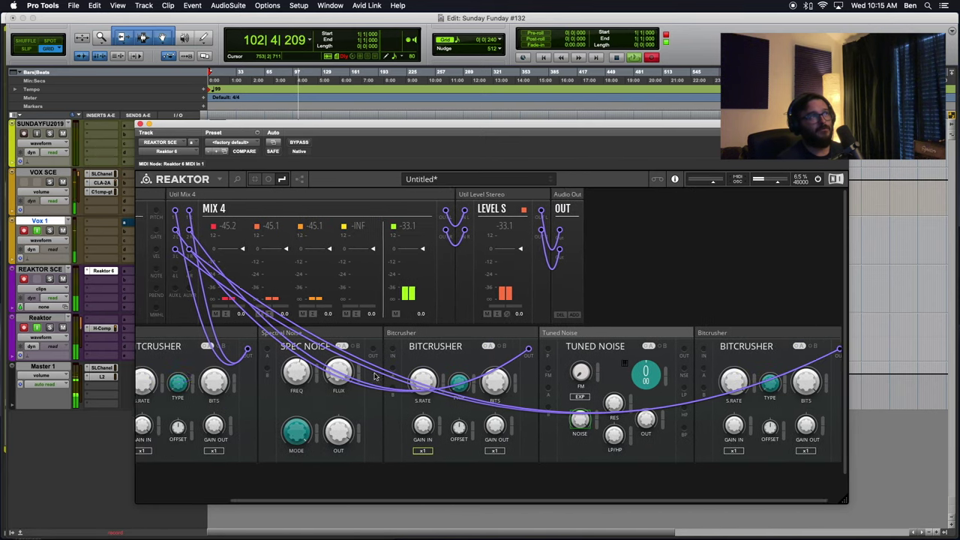
{"action": "scroll", "coordinate": [375, 376], "scroll_direction": "left", "scroll_amount": 3}
{"action": "scroll", "coordinate": [375, 376], "scroll_direction": "right", "scroll_amount": 3}
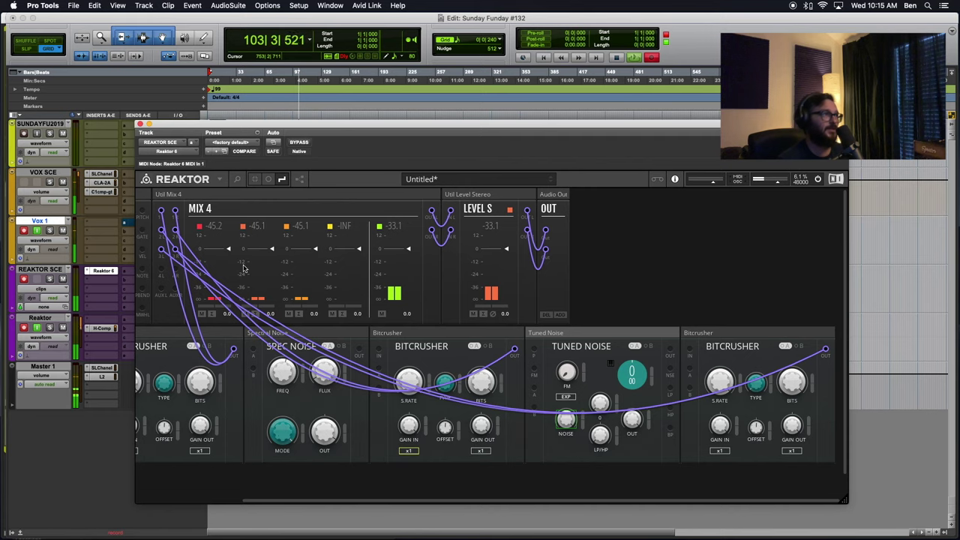
Remove the wires from the left and right inputs of Mix 4 channels 1, 2 and 3
{"action": "scroll", "coordinate": [247, 269], "scroll_direction": "left", "scroll_amount": 3}
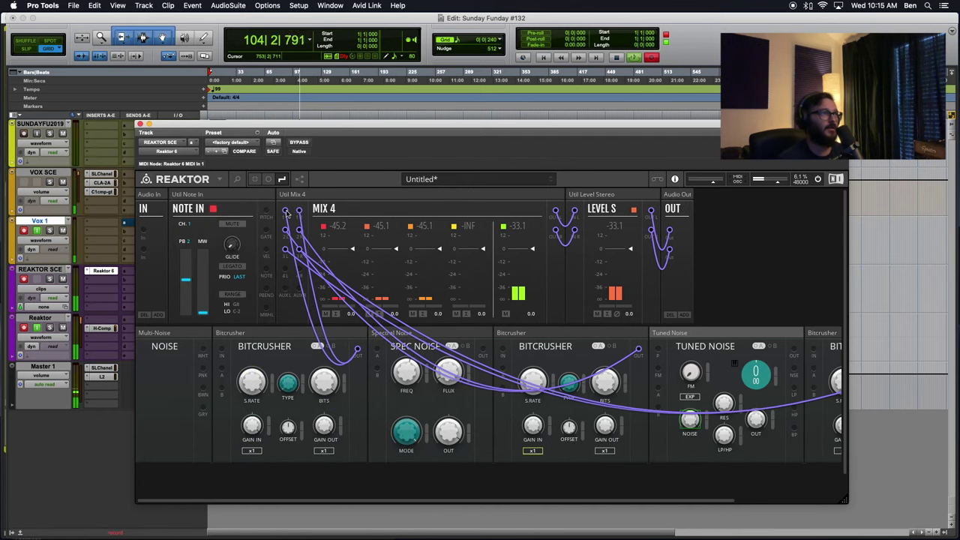
{"action": "double_click", "coordinate": [286, 211]}
{"action": "double_click", "coordinate": [299, 212]}
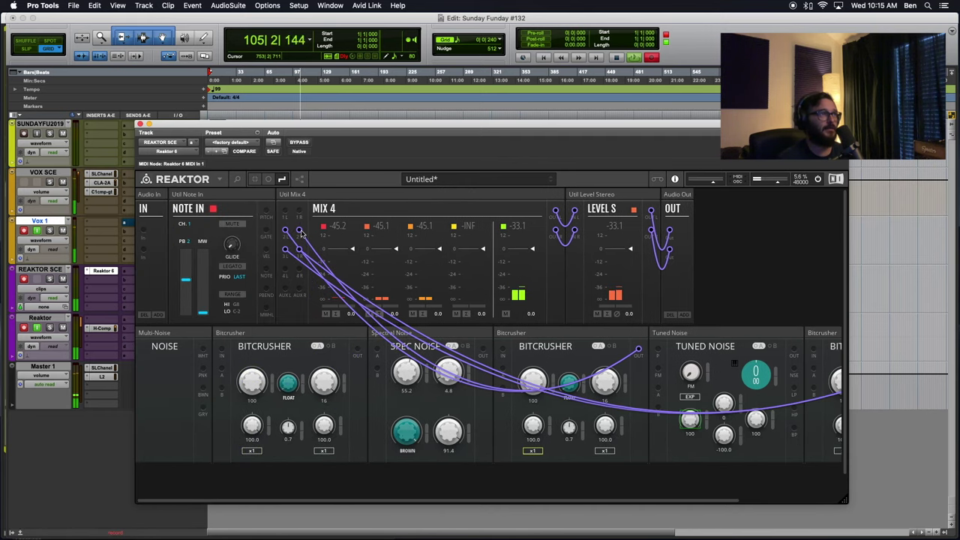
{"action": "double_click", "coordinate": [285, 231]}
{"action": "double_click", "coordinate": [285, 234]}
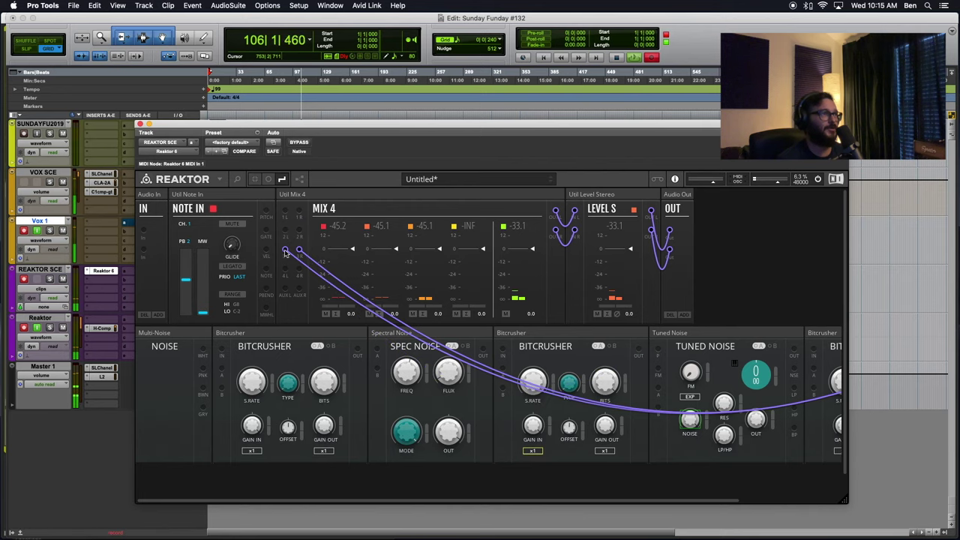
{"action": "double_click", "coordinate": [285, 250]}
{"action": "double_click", "coordinate": [299, 251]}
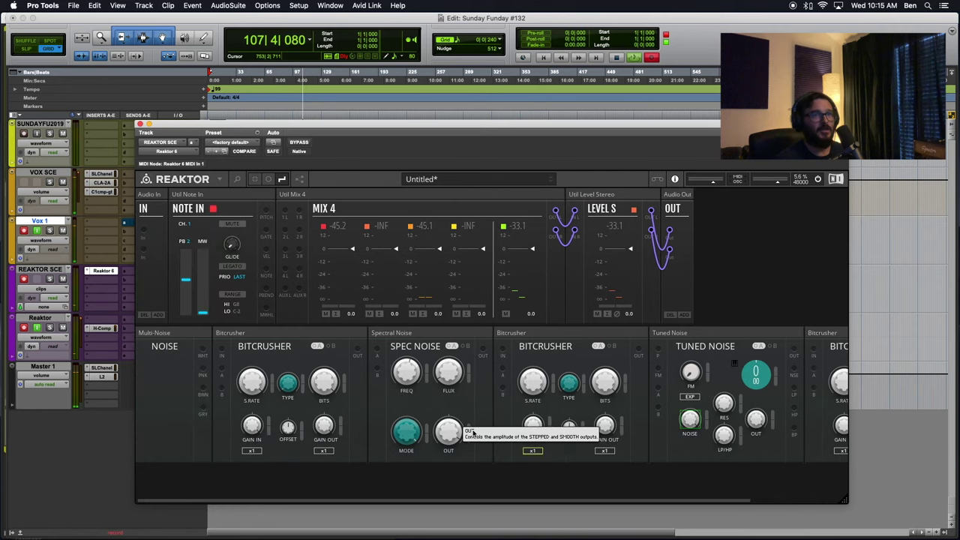
Widen the Reaktor plug-in window and reposition it over the session to make room for the rack
{"action": "scroll", "coordinate": [546, 444], "scroll_direction": "right", "scroll_amount": 3}
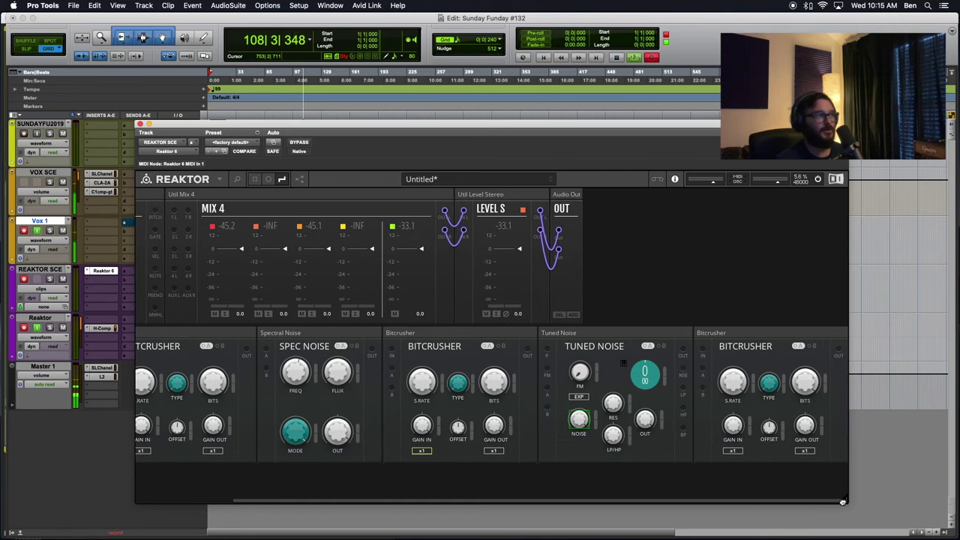
{"action": "left_click_drag", "start_coordinate": [846, 501], "coordinate": [931, 517]}
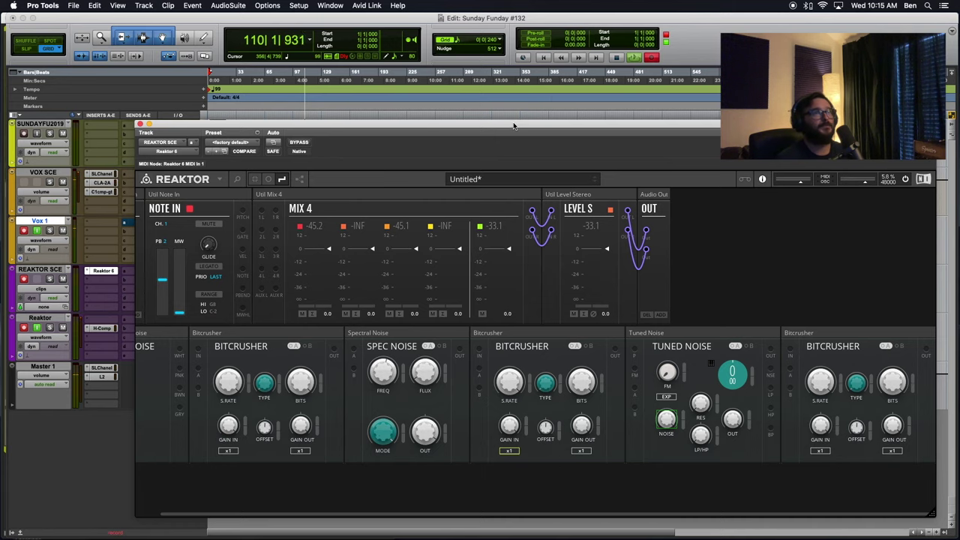
{"action": "left_click_drag", "start_coordinate": [514, 125], "coordinate": [414, 76]}
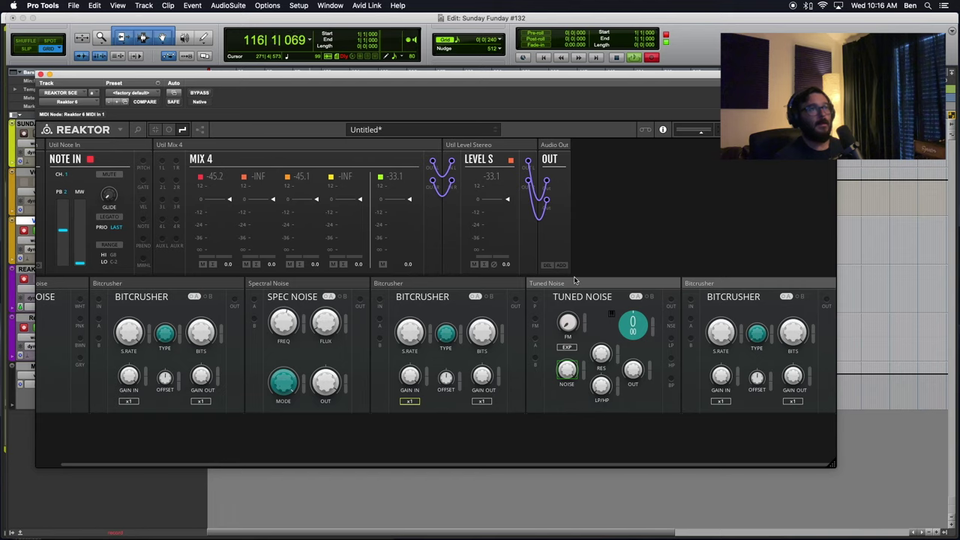
Move the Tuned Noise block to a new row below the other noise blocks and resize the plug-in window to fit all rows
{"action": "left_click_drag", "start_coordinate": [576, 283], "coordinate": [69, 403]}
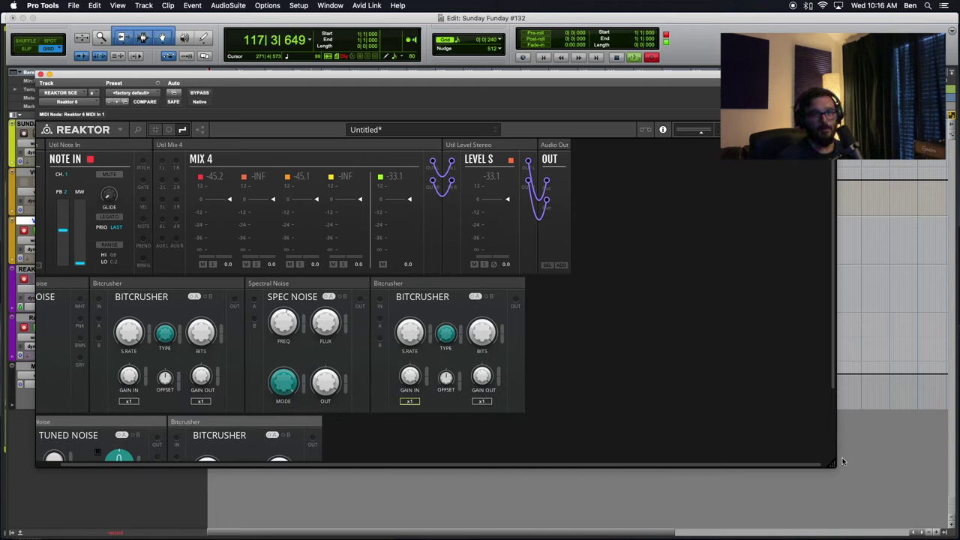
{"action": "left_click_drag", "start_coordinate": [842, 461], "coordinate": [739, 538]}
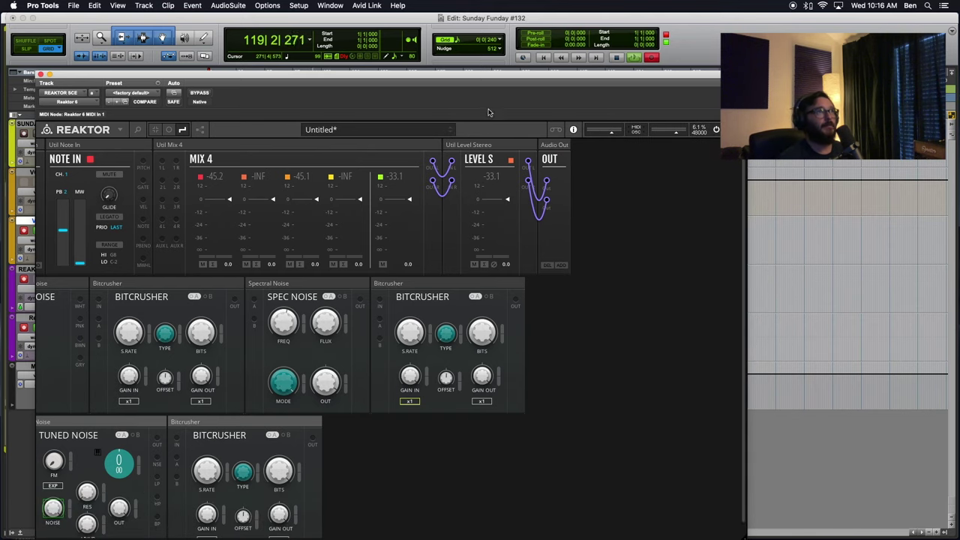
{"action": "left_click_drag", "start_coordinate": [450, 77], "coordinate": [545, 42]}
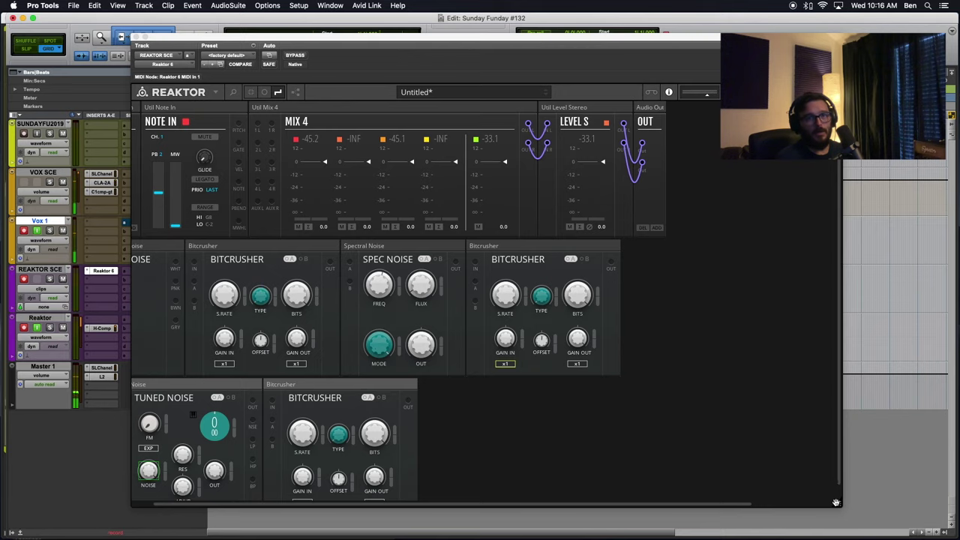
{"action": "left_click_drag", "start_coordinate": [838, 503], "coordinate": [831, 535]}
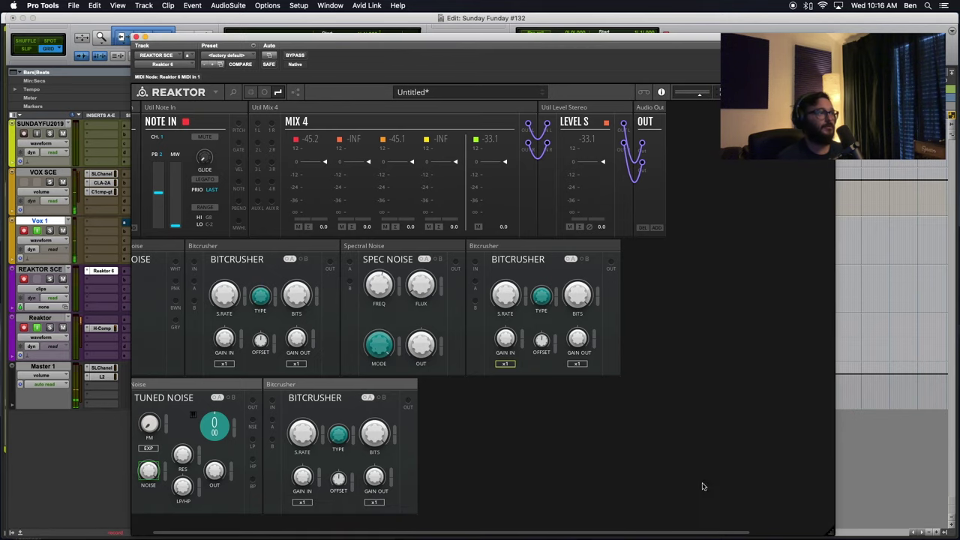
{"action": "scroll", "coordinate": [509, 405], "scroll_direction": "left", "scroll_amount": 3}
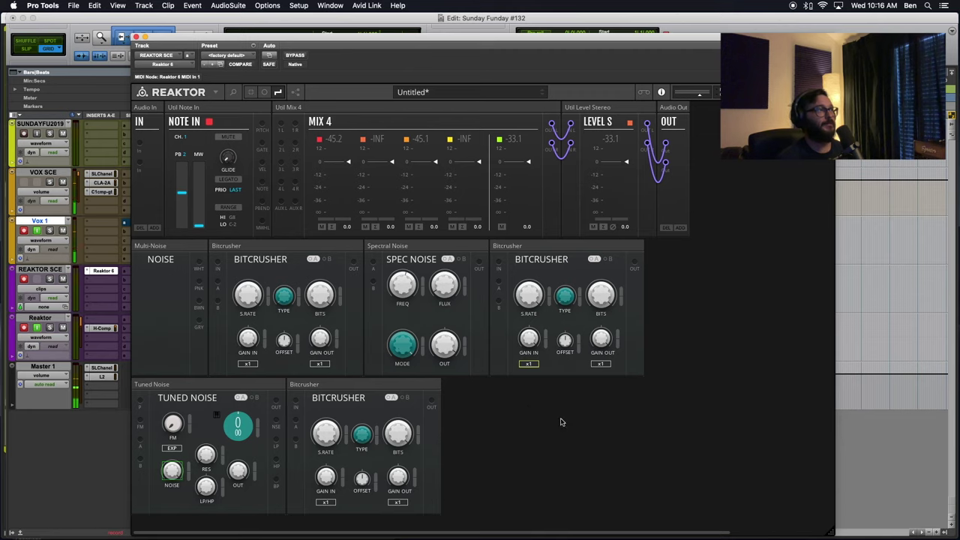
Search the blocks for "Toy Box Env" and add the Floor Shakers Pack MOD-Multi-Breakpoint Envelope after the third Bitcrusher
{"action": "double_click", "coordinate": [629, 446]}
{"action": "type", "text": "Toy Box"}
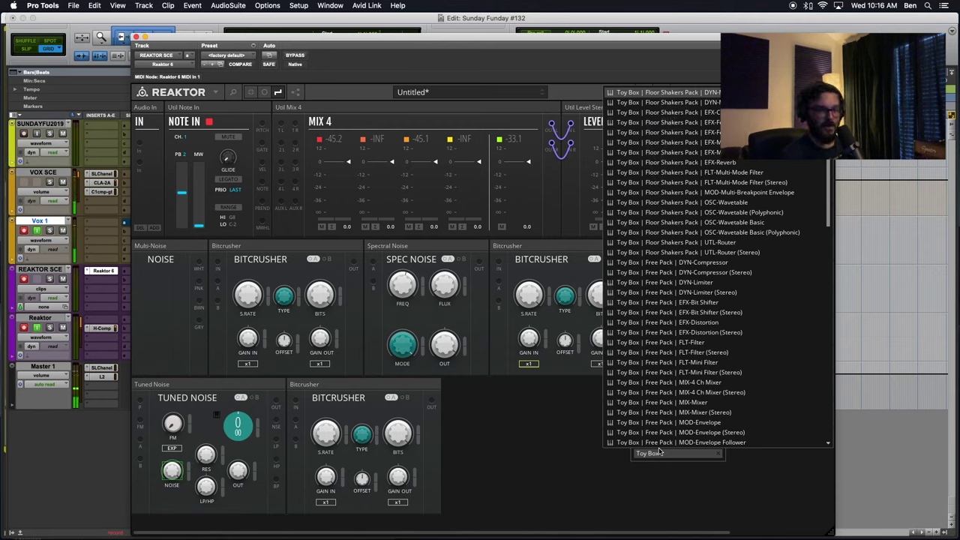
{"action": "type", "text": "mo"}
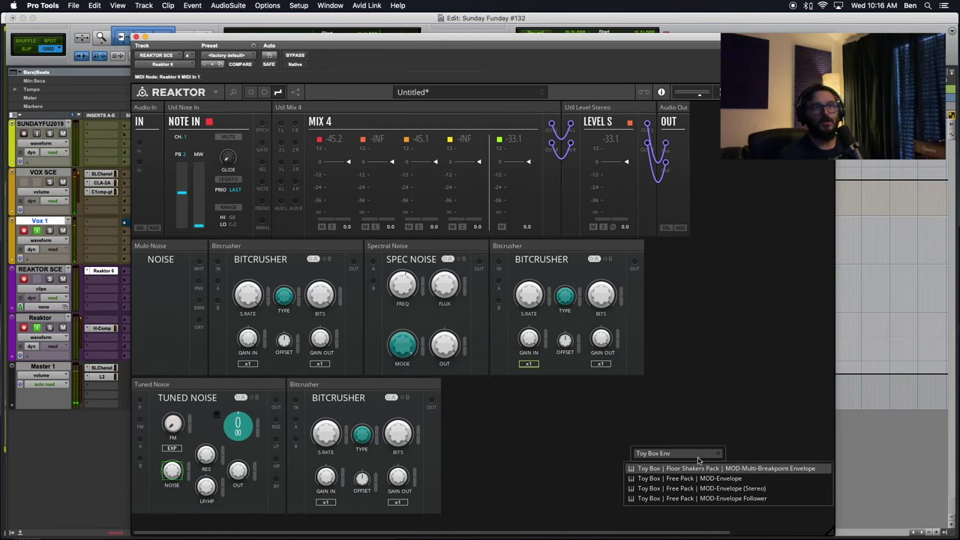
{"action": "left_click", "coordinate": [767, 470]}
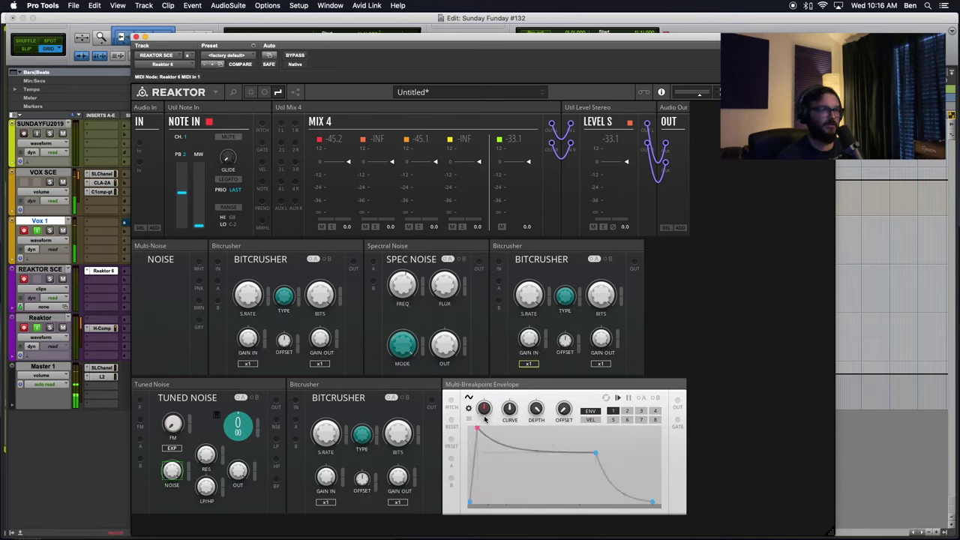
Examine the Multi-Breakpoint Envelope's shape presets up to 8, and return to preset 1
{"action": "left_click", "coordinate": [627, 412]}
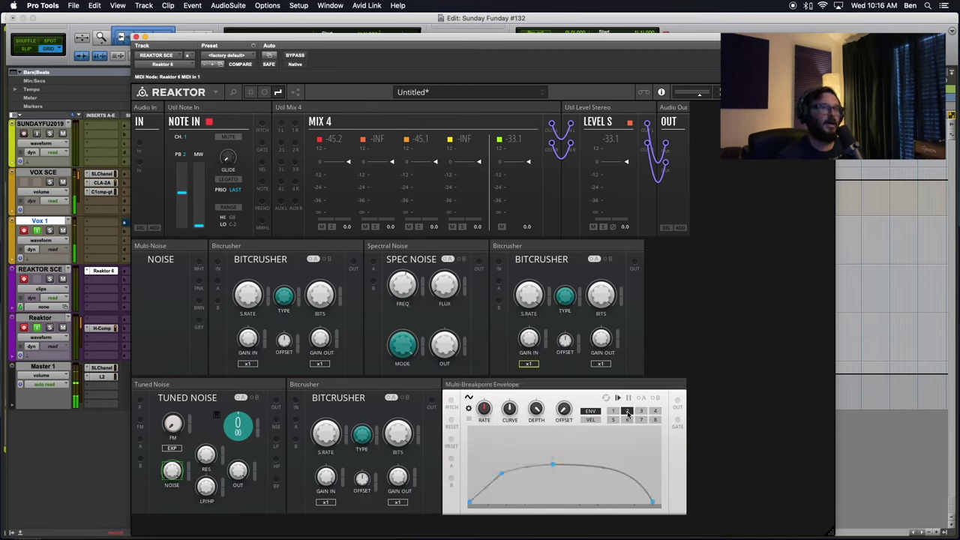
{"action": "left_click", "coordinate": [641, 412]}
{"action": "left_click", "coordinate": [655, 413]}
{"action": "left_click", "coordinate": [614, 412]}
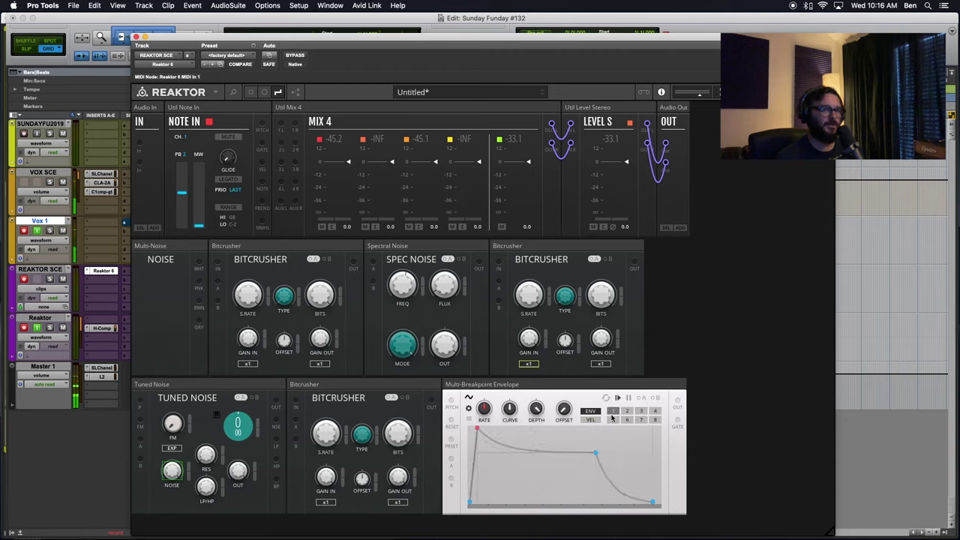
{"action": "left_click", "coordinate": [618, 420]}
{"action": "left_click", "coordinate": [627, 420]}
{"action": "left_click", "coordinate": [642, 420]}
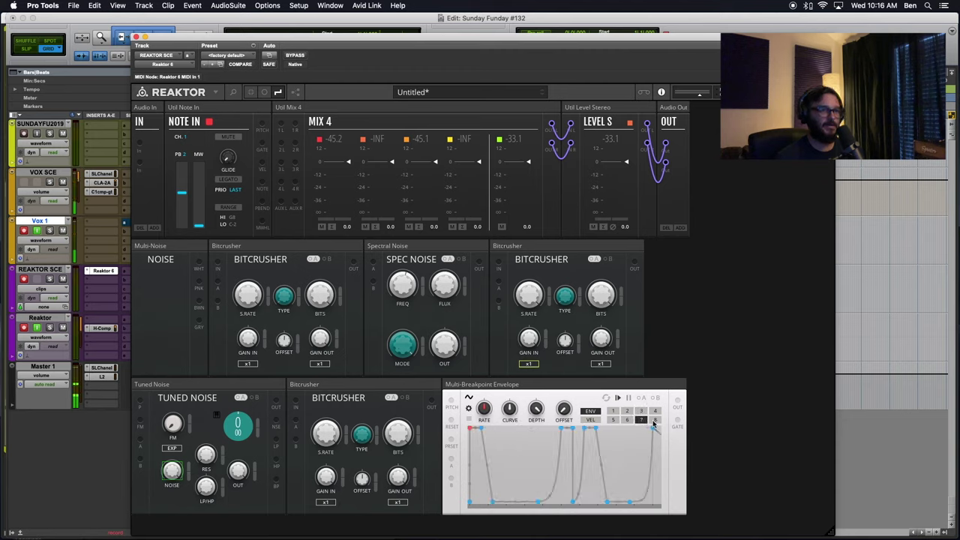
{"action": "left_click", "coordinate": [655, 420]}
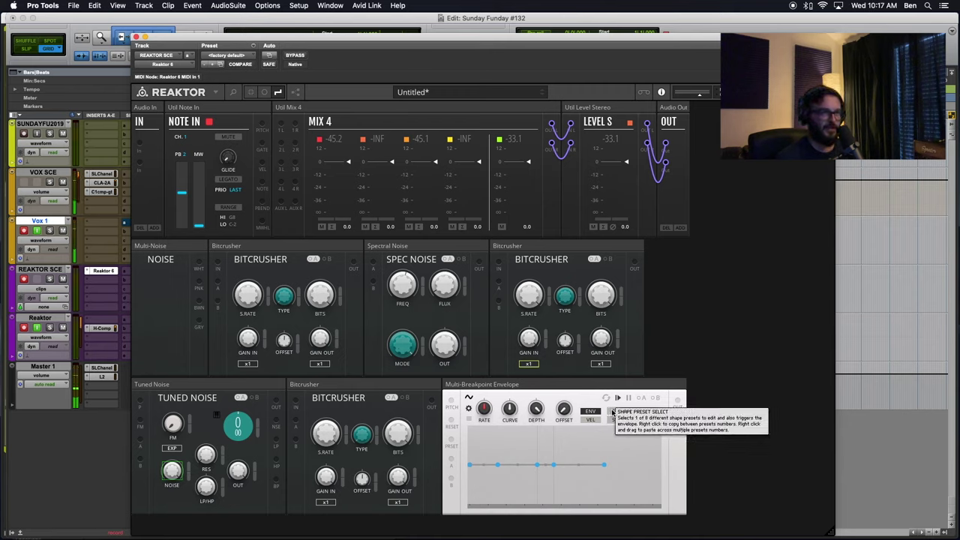
{"action": "left_click", "coordinate": [613, 411]}
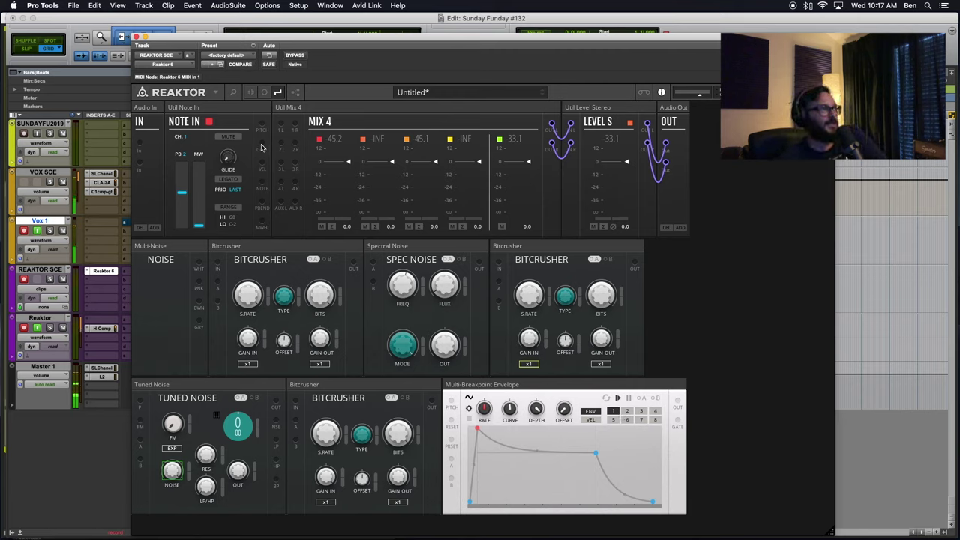
Connect Note In's Gate output to the Multi-Breakpoint Envelope's Reset input and color the wire green
{"action": "left_click_drag", "start_coordinate": [262, 144], "coordinate": [452, 423]}
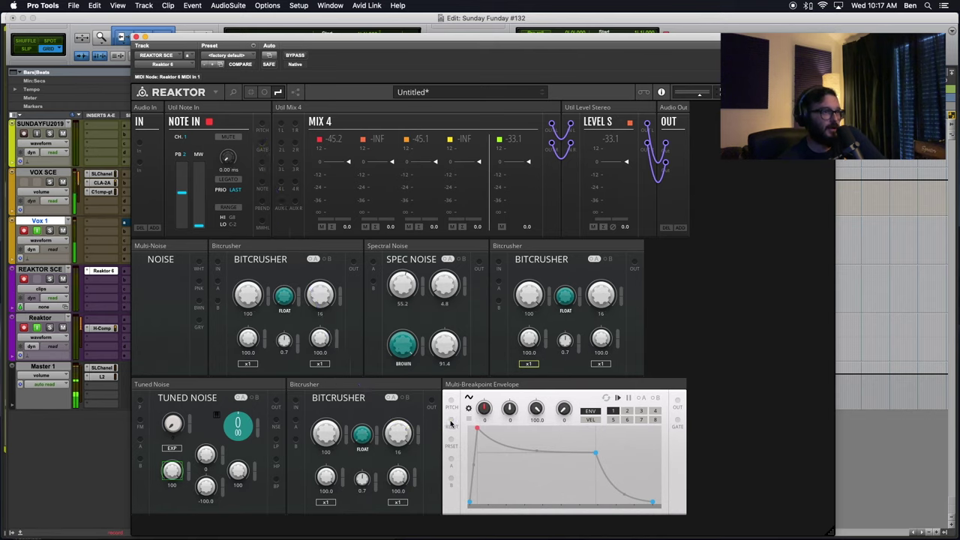
{"action": "left_click_drag", "start_coordinate": [261, 144], "coordinate": [451, 424]}
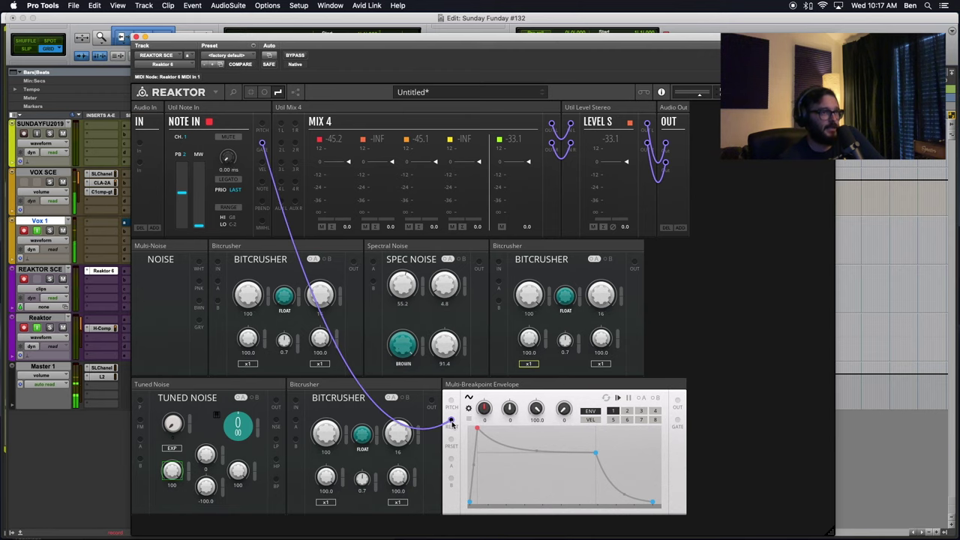
{"action": "right_click", "coordinate": [450, 424]}
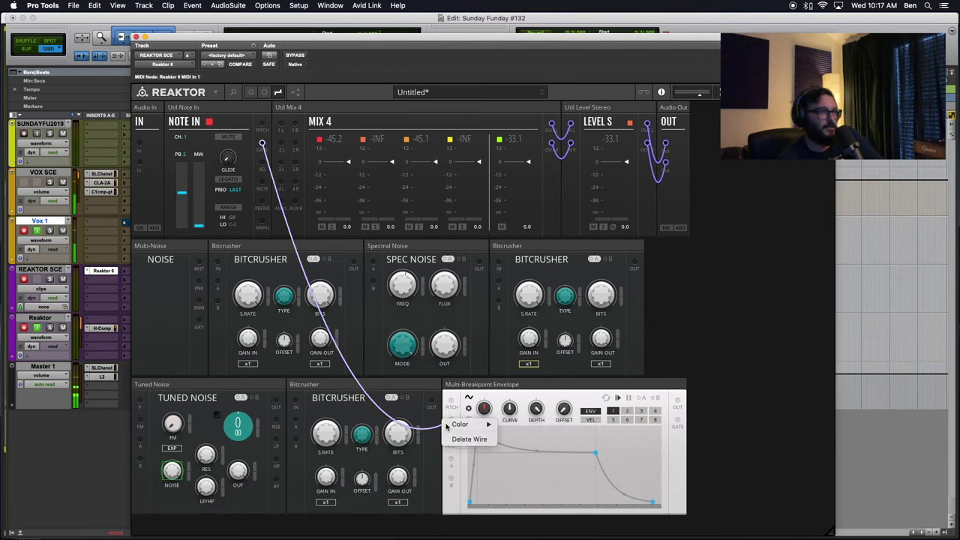
{"action": "mouse_move", "coordinate": [461, 425]}
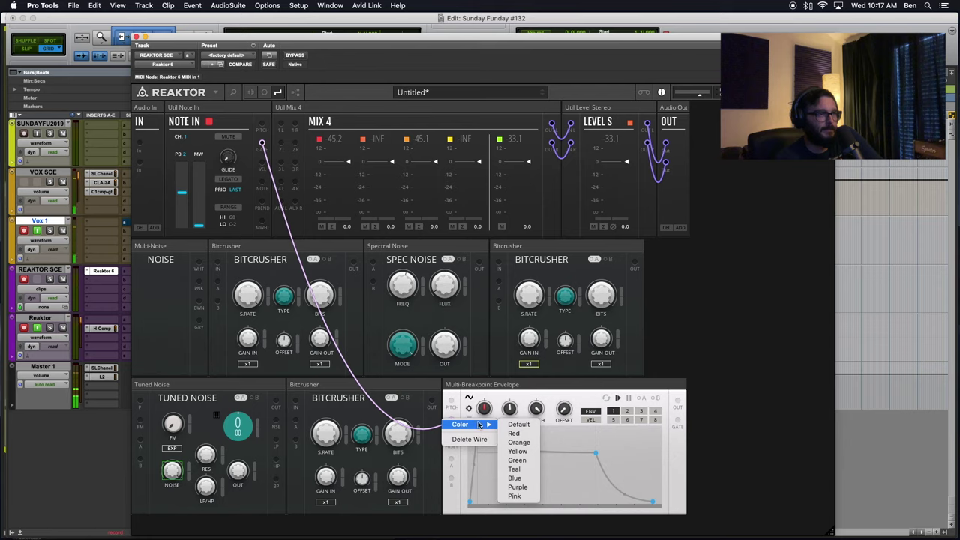
{"action": "left_click", "coordinate": [517, 460]}
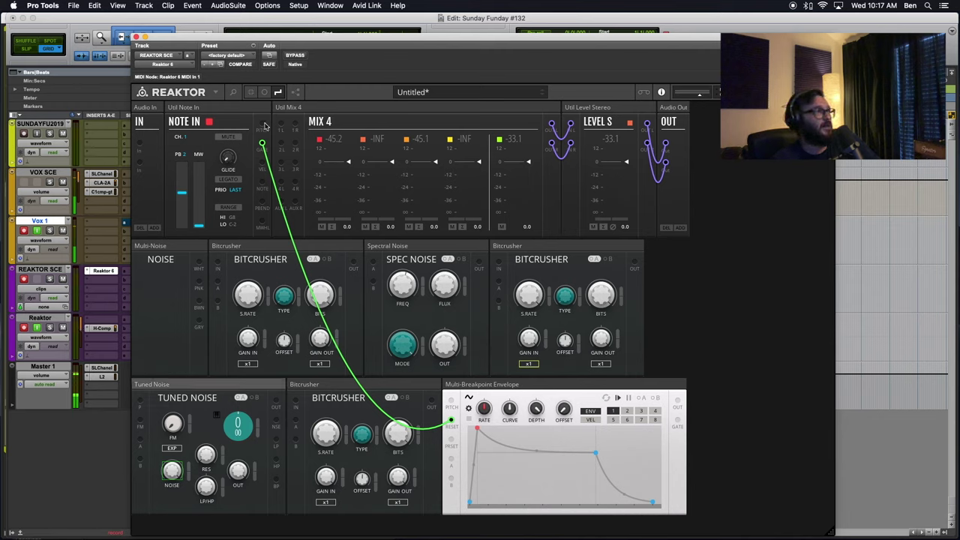
Connect Note In's Pitch output to Tuned Noise's P input and color the wire red
{"action": "left_click_drag", "start_coordinate": [262, 126], "coordinate": [140, 404]}
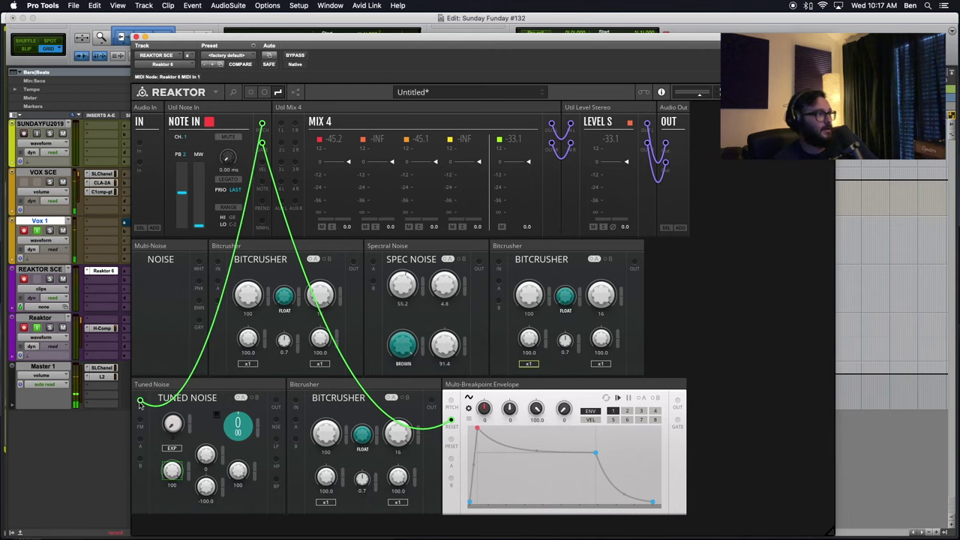
{"action": "right_click", "coordinate": [141, 403]}
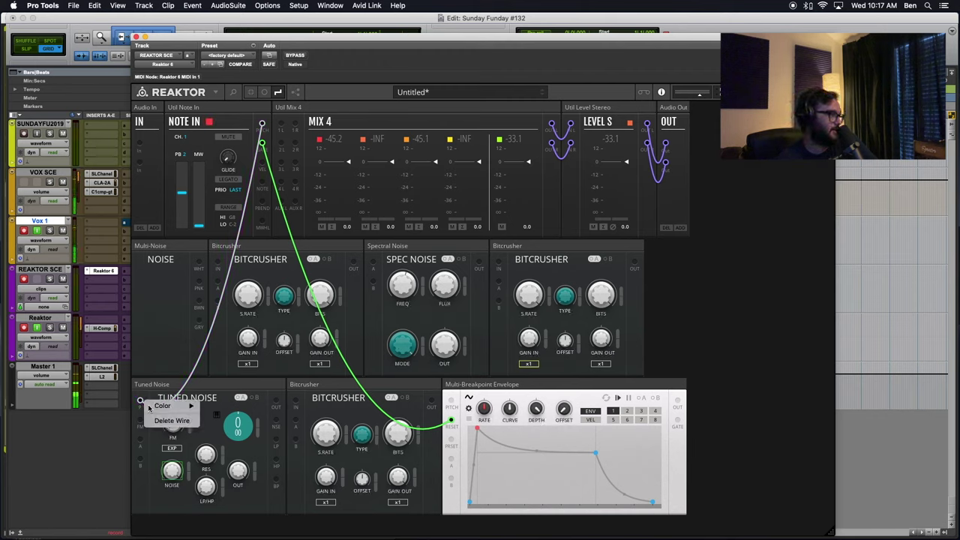
{"action": "mouse_move", "coordinate": [178, 405]}
{"action": "left_click", "coordinate": [218, 415]}
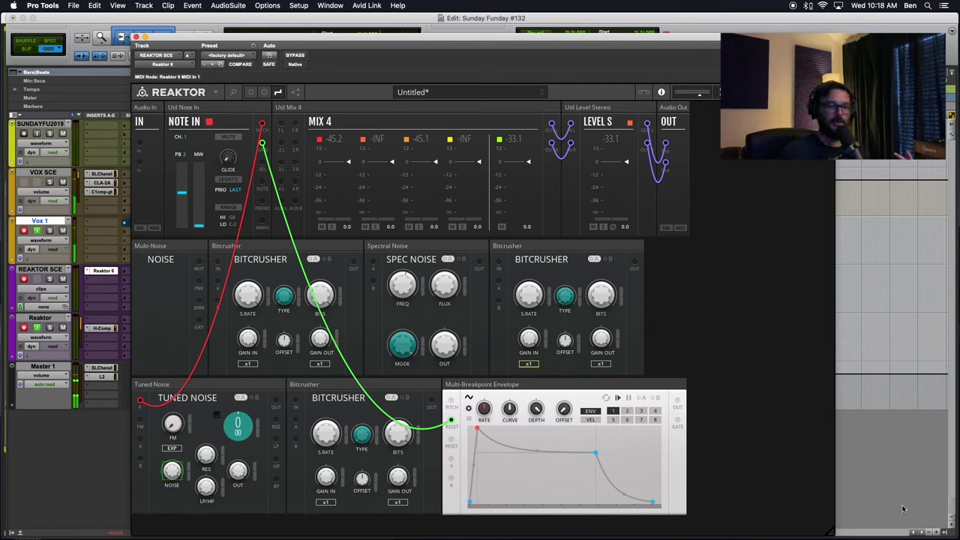
Search the blocks for "Toy Box VCA" and add the Free Pack UTL-Dual VCA after the Bitcrusher in the second row
{"action": "left_click_drag", "start_coordinate": [833, 536], "coordinate": [826, 518]}
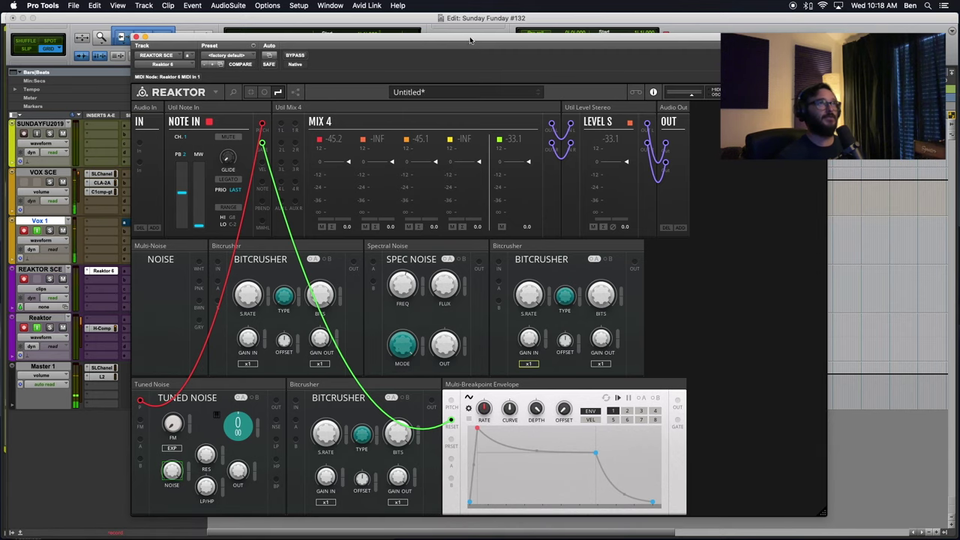
{"action": "left_click_drag", "start_coordinate": [464, 39], "coordinate": [477, 49]}
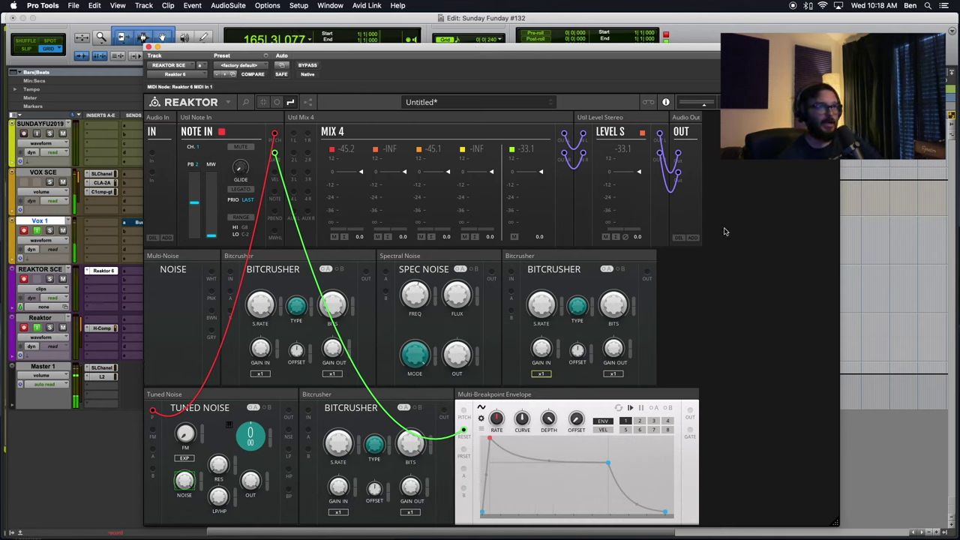
{"action": "double_click", "coordinate": [742, 334]}
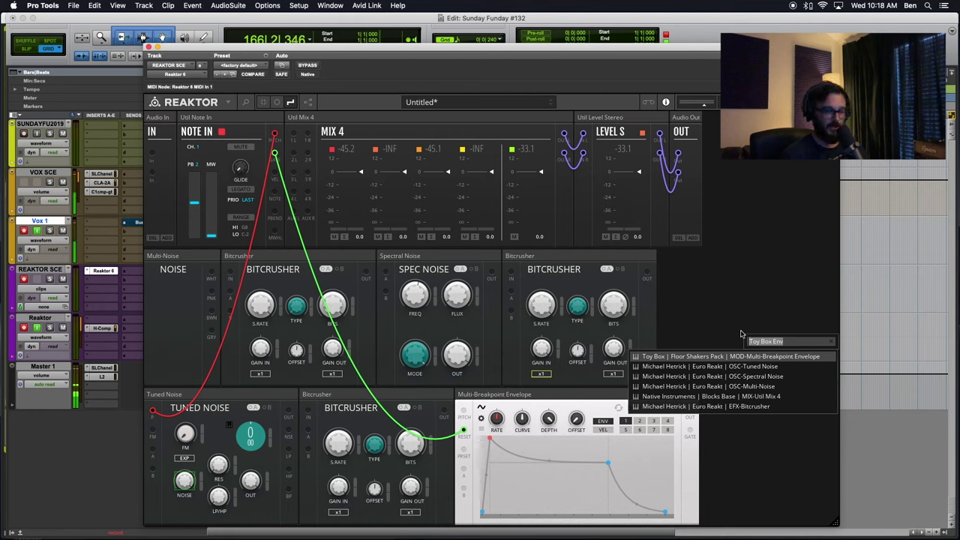
{"action": "key", "text": "BackSpace"}
{"action": "key", "text": "BackSpace"}
{"action": "key", "text": "BackSpace"}
{"action": "type", "text": "VCA"}
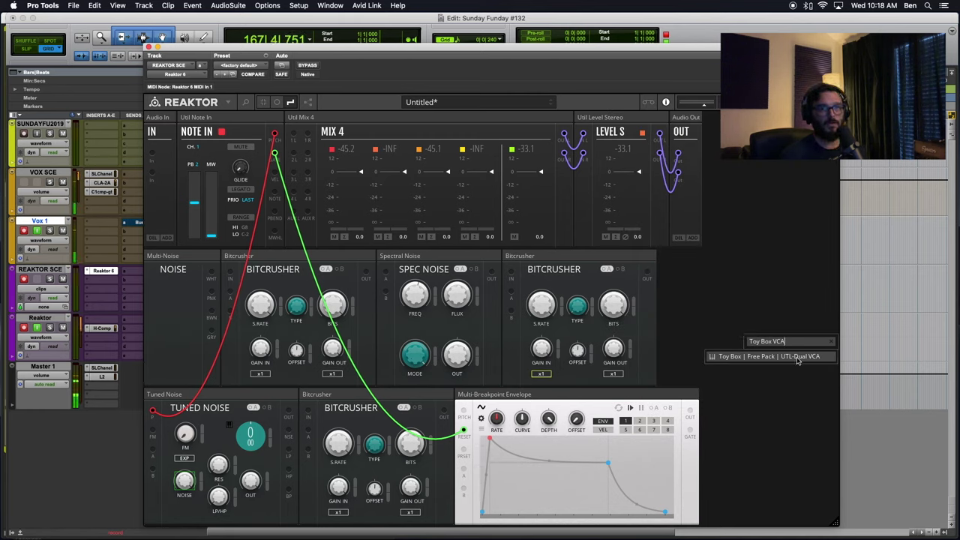
{"action": "left_click", "coordinate": [798, 361]}
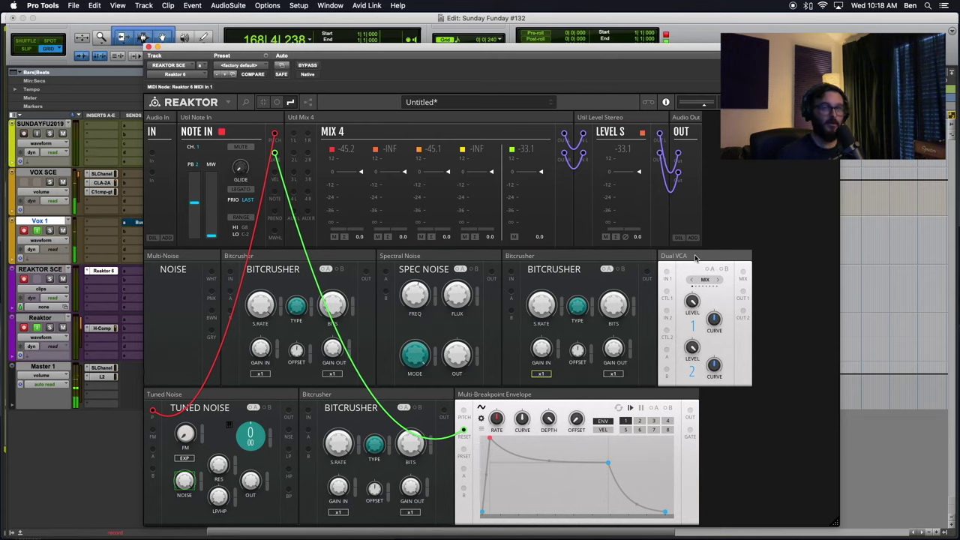
Duplicate the Dual VCA block and place both copies between Note In and Mix 4, keeping Audio In first in the row
{"action": "mouse_move", "coordinate": [696, 258]}
{"action": "left_mouse_down"}
{"action": "mouse_move", "coordinate": [762, 259]}
{"action": "mouse_move", "coordinate": [720, 269]}
{"action": "mouse_move", "coordinate": [709, 261]}
{"action": "left_mouse_up"}
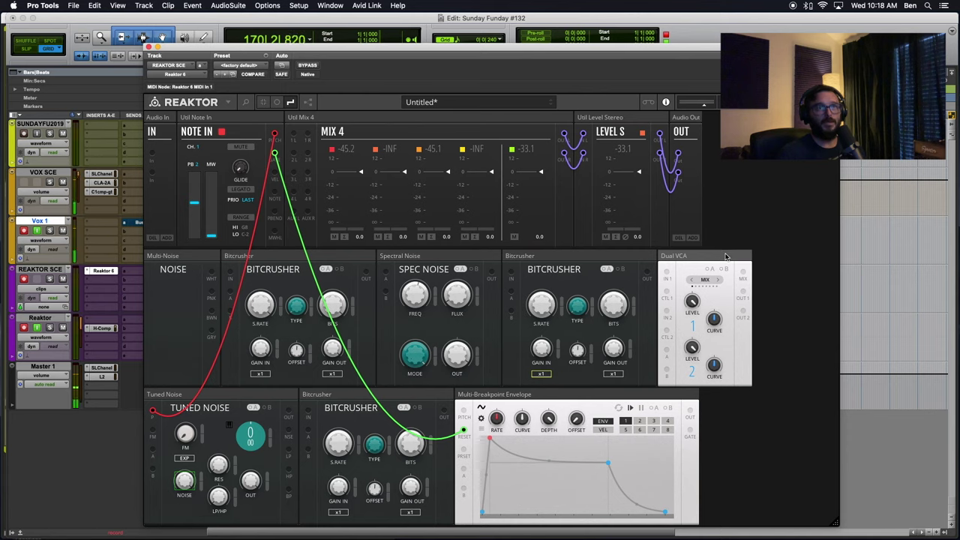
{"action": "right_click", "coordinate": [725, 256]}
{"action": "left_click", "coordinate": [754, 274]}
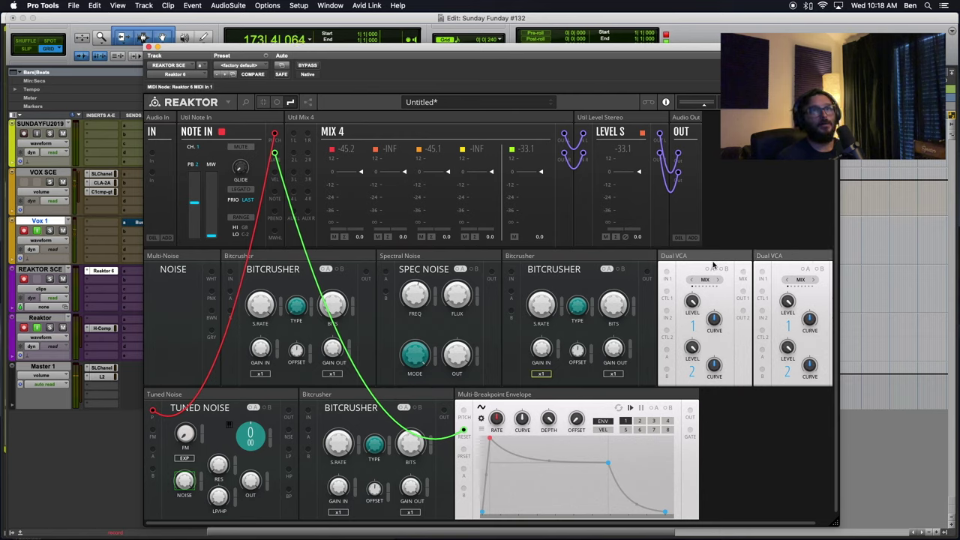
{"action": "mouse_move", "coordinate": [710, 261]}
{"action": "left_click_drag", "start_coordinate": [711, 261], "coordinate": [277, 125]}
{"action": "left_click_drag", "start_coordinate": [443, 120], "coordinate": [191, 120]}
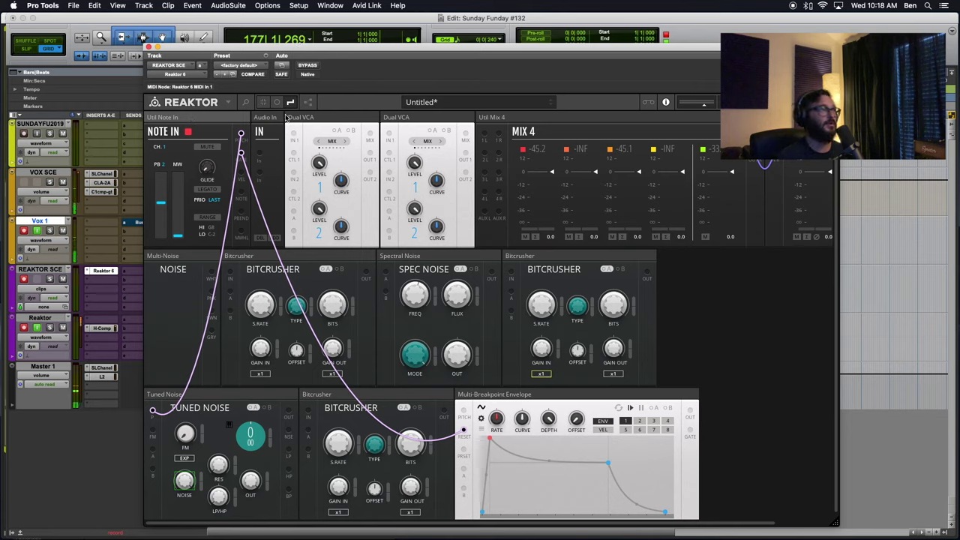
{"action": "left_click_drag", "start_coordinate": [272, 120], "coordinate": [146, 126]}
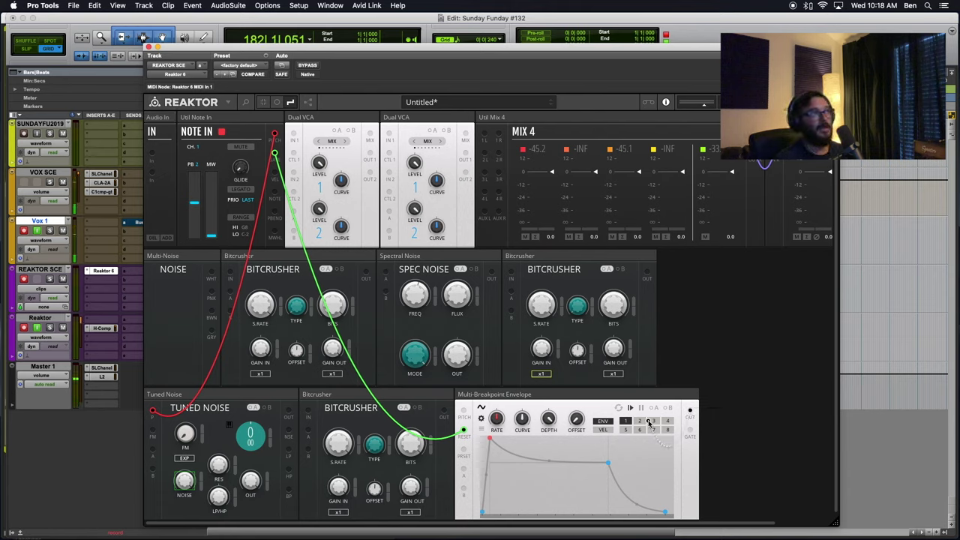
Connect the Multi-Breakpoint Envelope's Out to the first Dual VCA's Ctl 1 and Ctl 2 and the second's Ctl 1 with blue wires
{"action": "left_click_drag", "start_coordinate": [651, 424], "coordinate": [294, 154]}
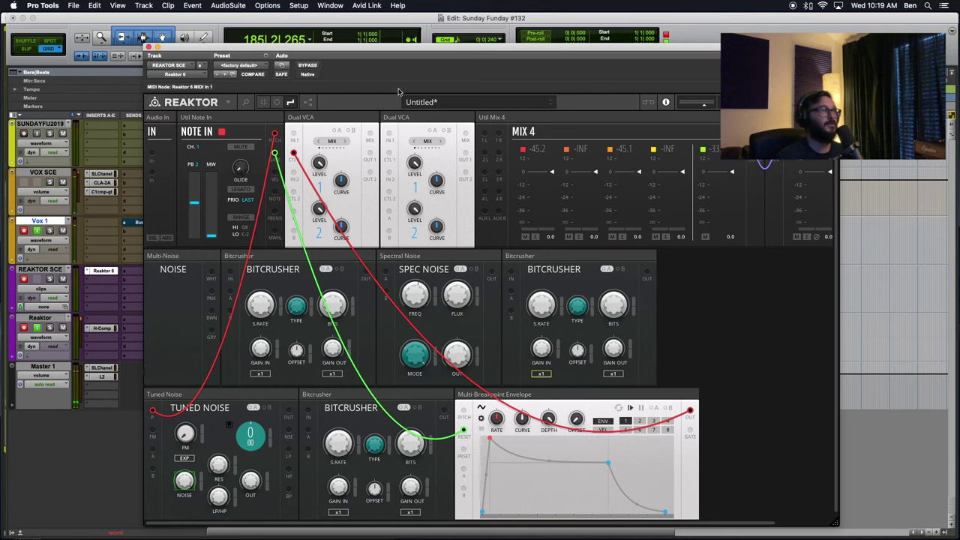
{"action": "right_click", "coordinate": [293, 153]}
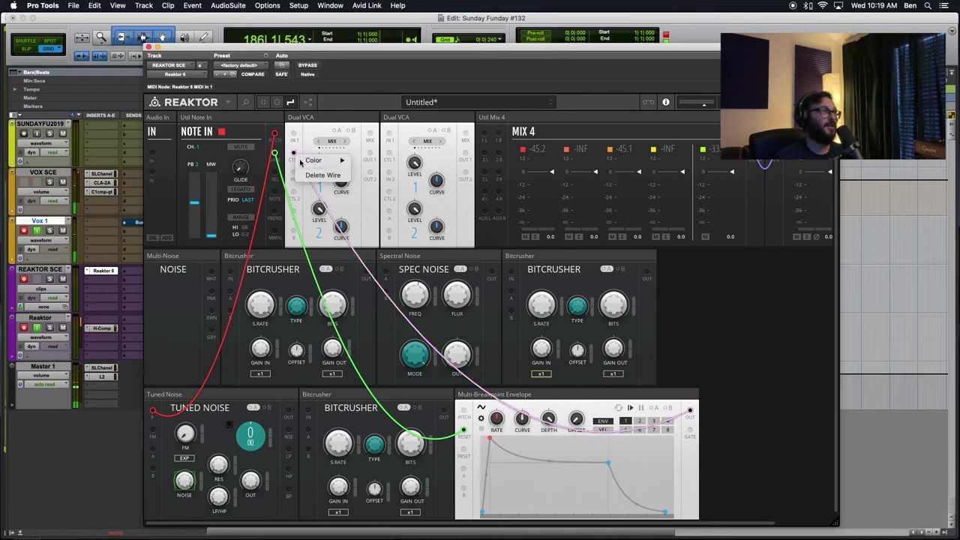
{"action": "mouse_move", "coordinate": [341, 161]}
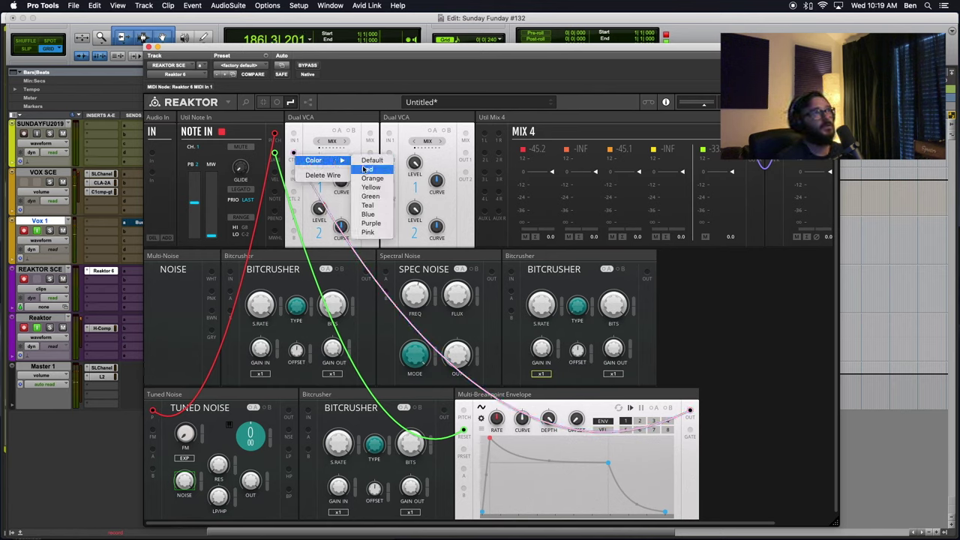
{"action": "left_click", "coordinate": [368, 214]}
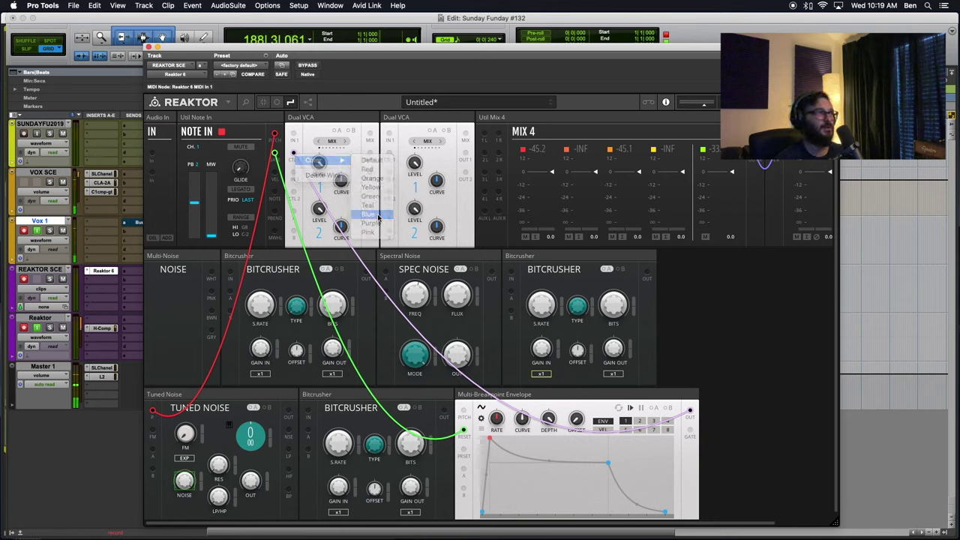
{"action": "left_click_drag", "start_coordinate": [458, 371], "coordinate": [295, 192]}
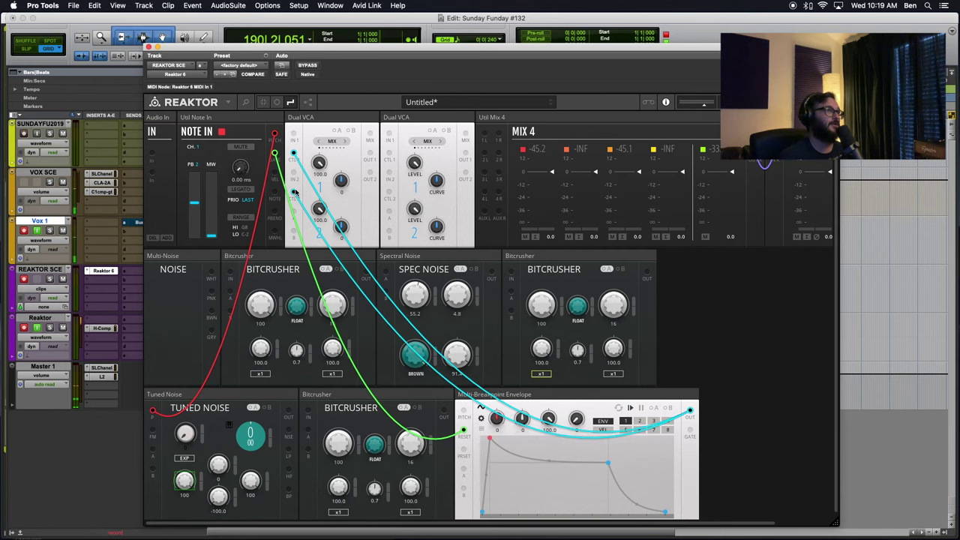
{"action": "left_click_drag", "start_coordinate": [690, 411], "coordinate": [389, 154]}
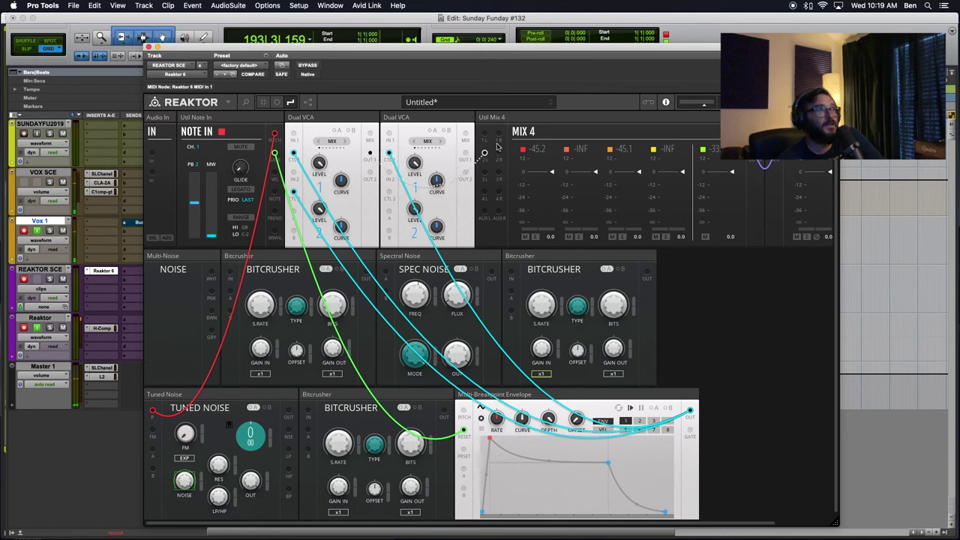
Connect the first Dual VCA's Out 1 to Mix 4's 1L and 1R inputs with purple wires
{"action": "left_click_drag", "start_coordinate": [466, 156], "coordinate": [486, 133]}
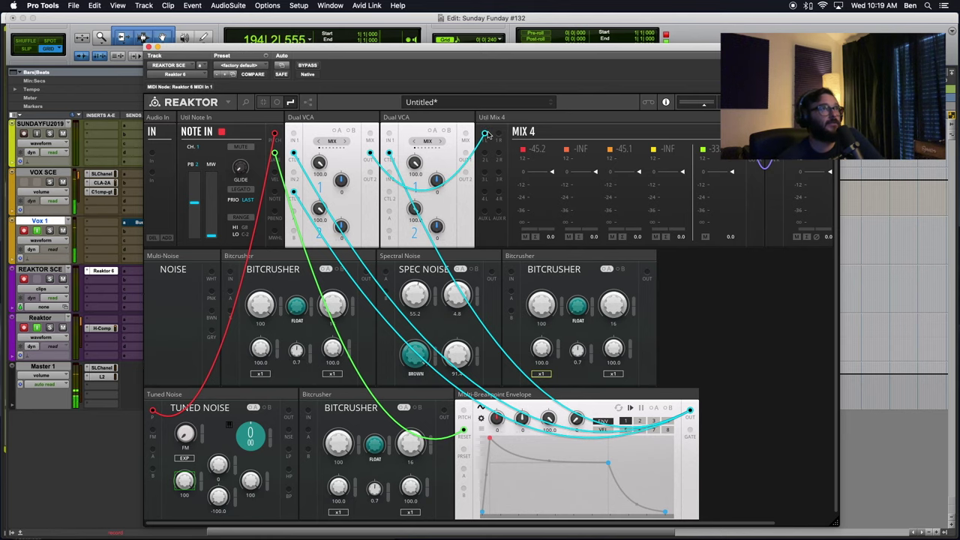
{"action": "right_click", "coordinate": [481, 143]}
{"action": "mouse_move", "coordinate": [496, 142]}
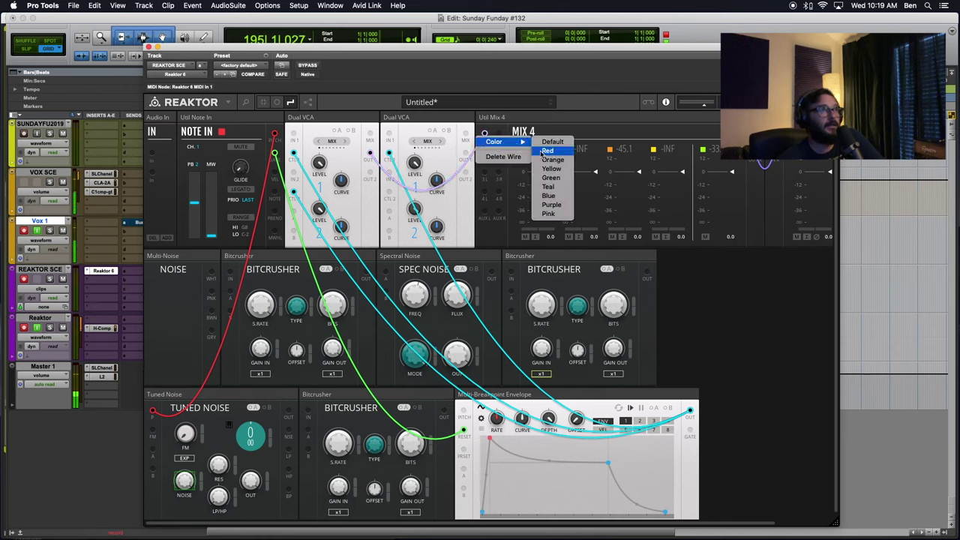
{"action": "left_click", "coordinate": [549, 204]}
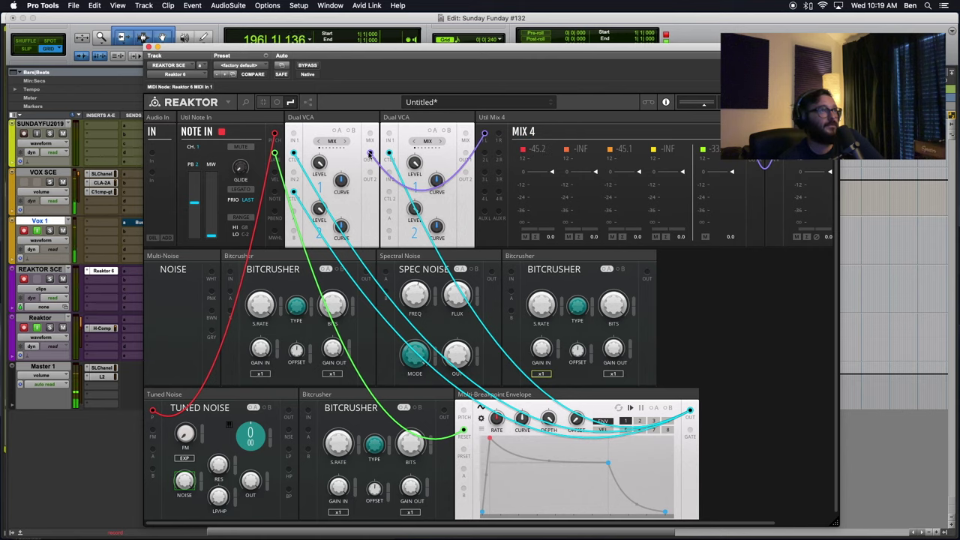
{"action": "left_click_drag", "start_coordinate": [465, 158], "coordinate": [498, 134]}
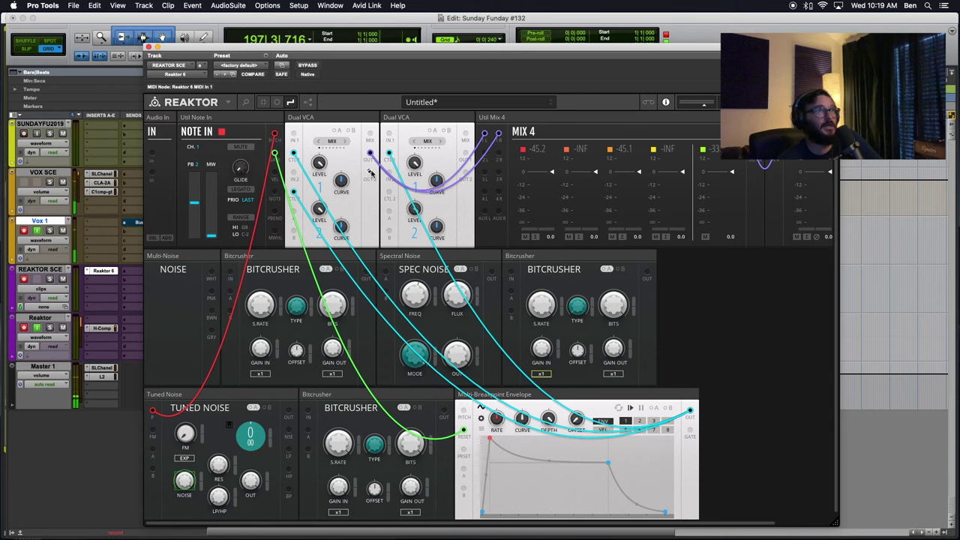
Connect the first Dual VCA's Out 2 to Mix 4's 2L and 2R, and the second Dual VCA's Out 1 to 3L and 3R
{"action": "left_click_drag", "start_coordinate": [371, 173], "coordinate": [487, 154]}
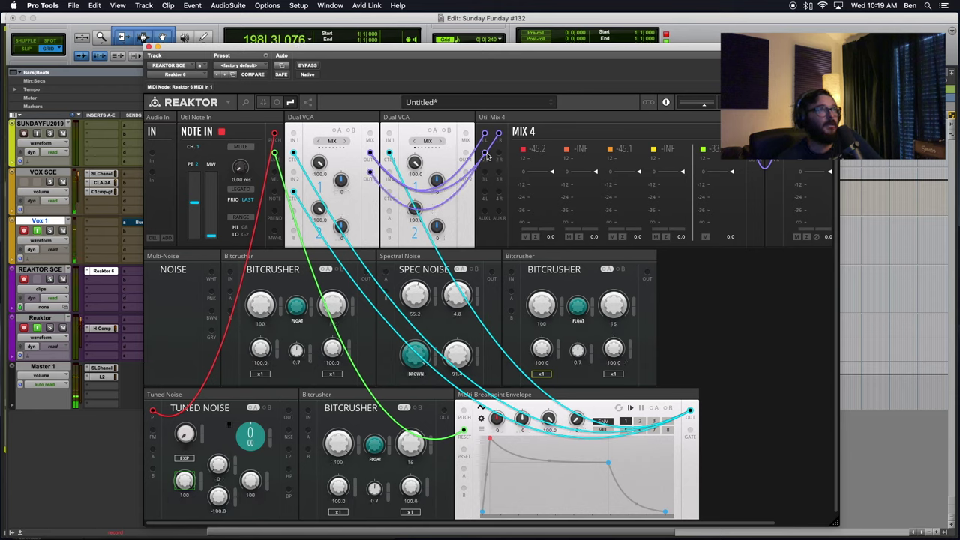
{"action": "left_click_drag", "start_coordinate": [371, 174], "coordinate": [499, 154]}
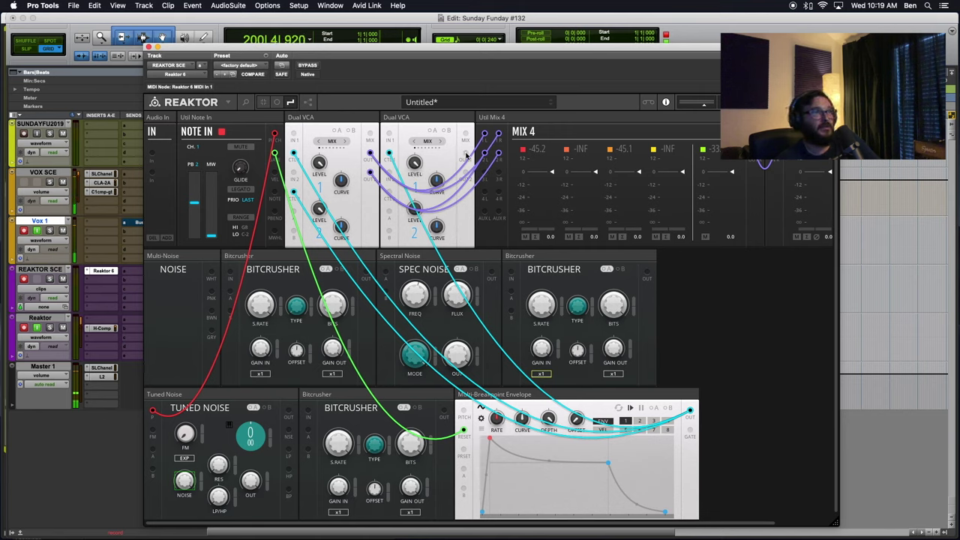
{"action": "left_click_drag", "start_coordinate": [467, 154], "coordinate": [500, 174]}
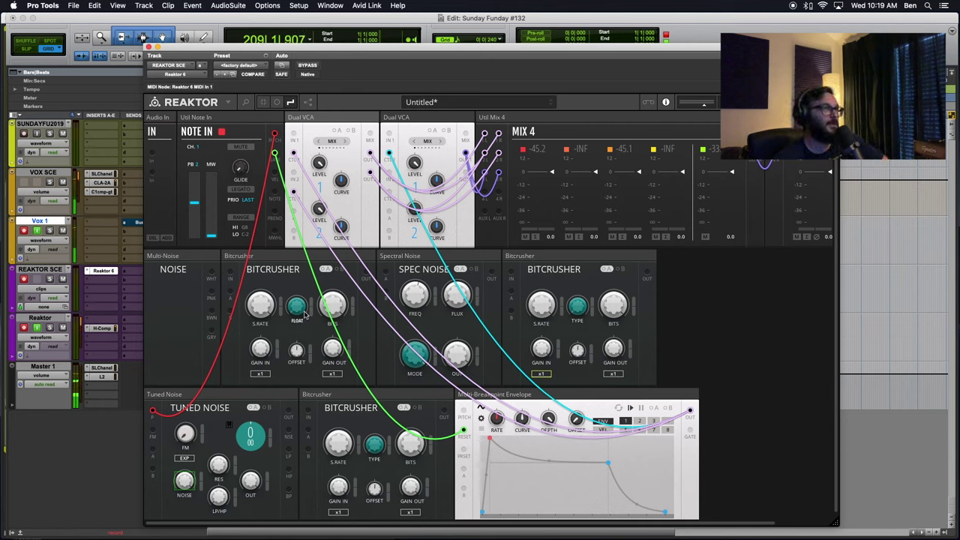
{"action": "scroll", "coordinate": [461, 343], "scroll_direction": "right", "scroll_amount": 2}
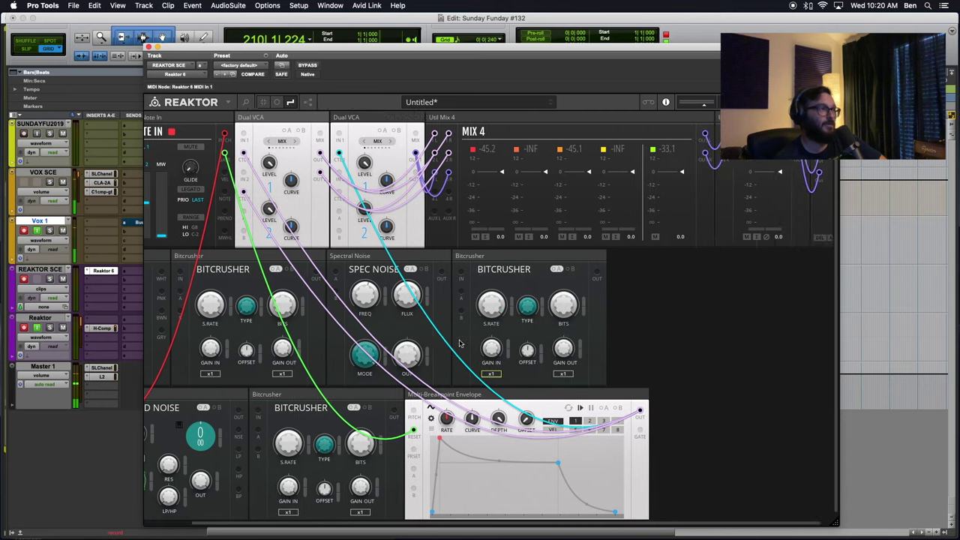
{"action": "scroll", "coordinate": [461, 343], "scroll_direction": "left", "scroll_amount": 2}
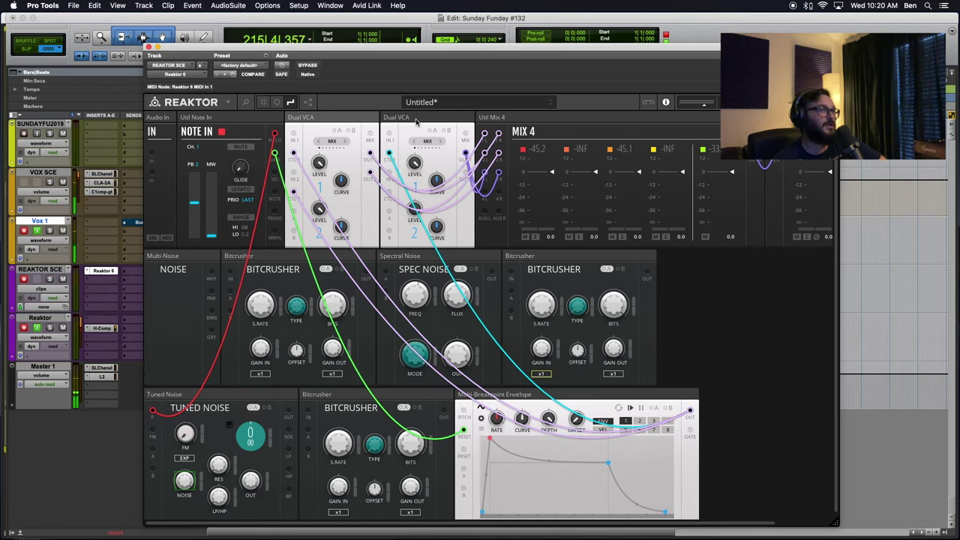
{"action": "mouse_move", "coordinate": [416, 120]}
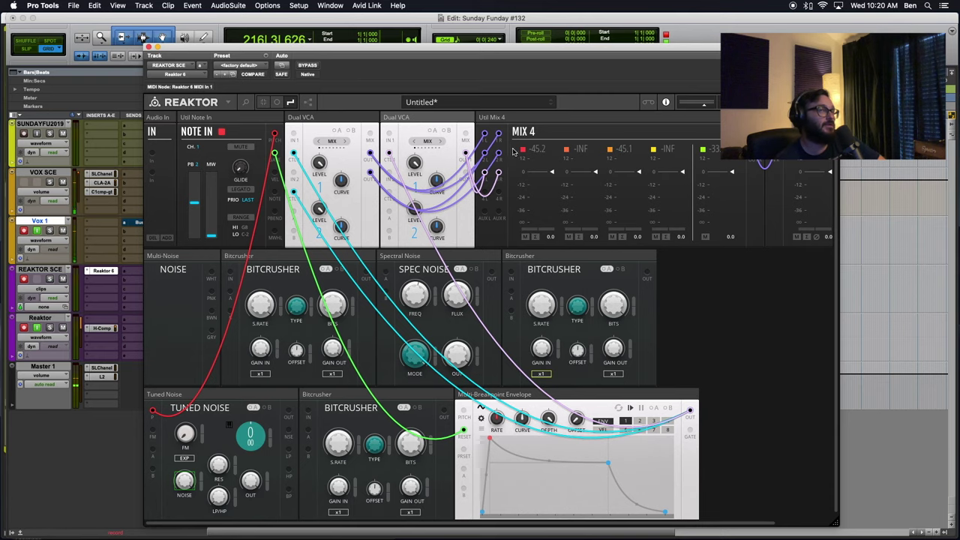
{"action": "scroll", "coordinate": [449, 211], "scroll_direction": "right", "scroll_amount": 3}
{"action": "scroll", "coordinate": [449, 211], "scroll_direction": "left", "scroll_amount": 3}
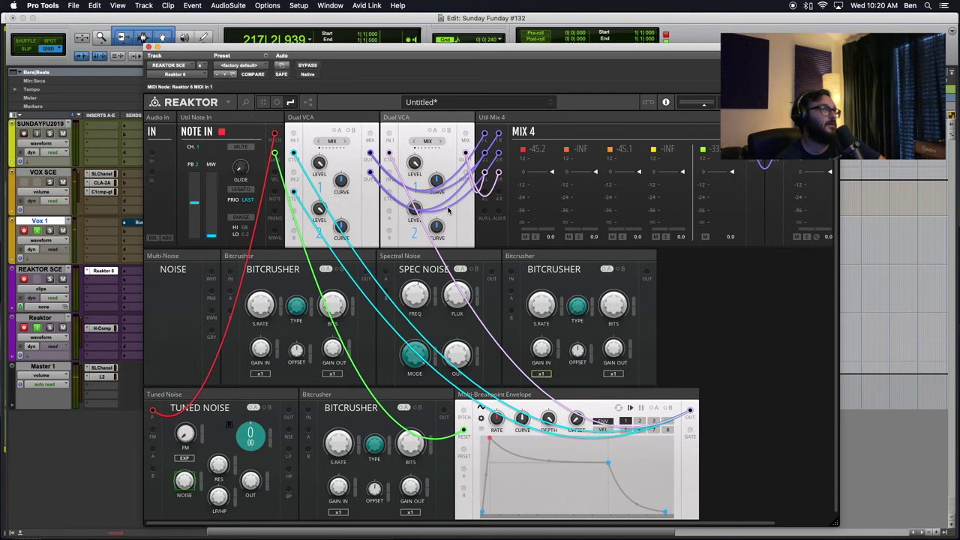
{"action": "scroll", "coordinate": [448, 211], "scroll_direction": "right", "scroll_amount": 3}
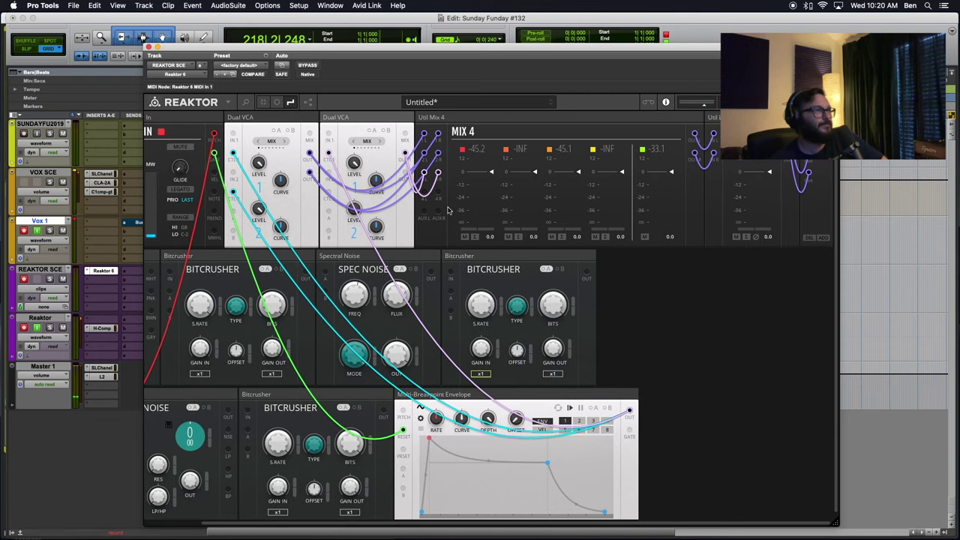
{"action": "scroll", "coordinate": [449, 211], "scroll_direction": "left", "scroll_amount": 3}
{"action": "scroll", "coordinate": [448, 211], "scroll_direction": "right", "scroll_amount": 3}
{"action": "scroll", "coordinate": [449, 211], "scroll_direction": "left", "scroll_amount": 3}
{"action": "scroll", "coordinate": [448, 210], "scroll_direction": "right", "scroll_amount": 3}
{"action": "scroll", "coordinate": [448, 211], "scroll_direction": "left", "scroll_amount": 3}
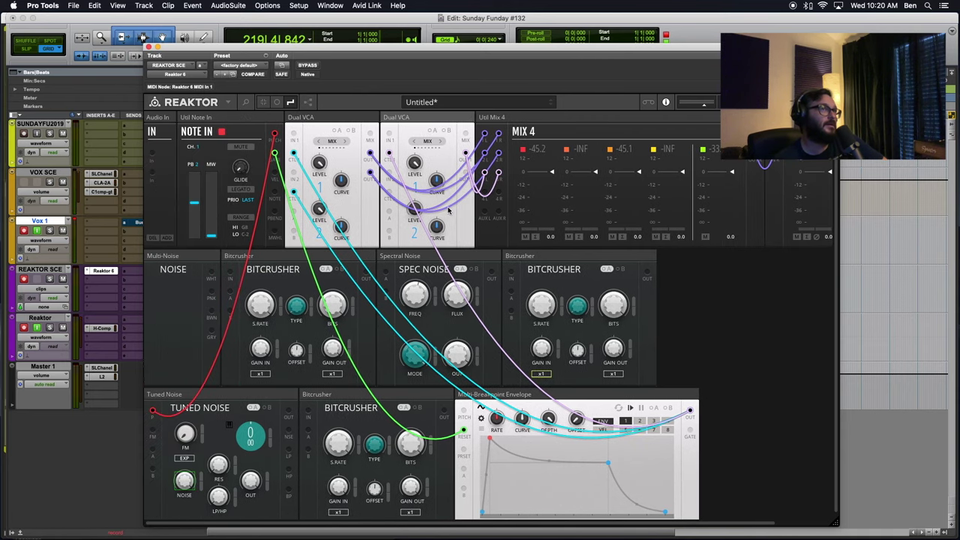
{"action": "scroll", "coordinate": [448, 210], "scroll_direction": "right", "scroll_amount": 3}
{"action": "scroll", "coordinate": [448, 211], "scroll_direction": "left", "scroll_amount": 3}
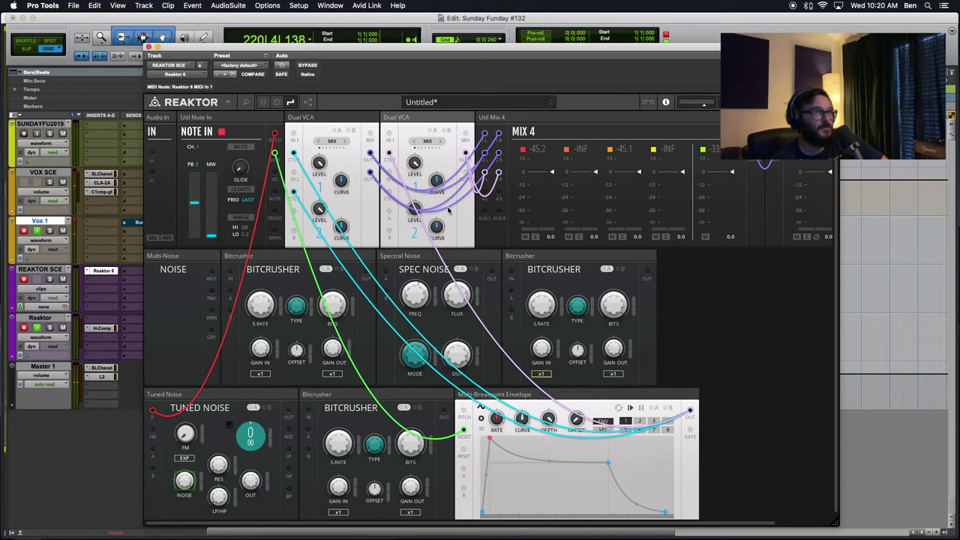
Reposition the plug-in window to reveal the rack from Mix 4 through Audio Out, and select the second Dual VCA
{"action": "scroll", "coordinate": [449, 211], "scroll_direction": "right", "scroll_amount": 3}
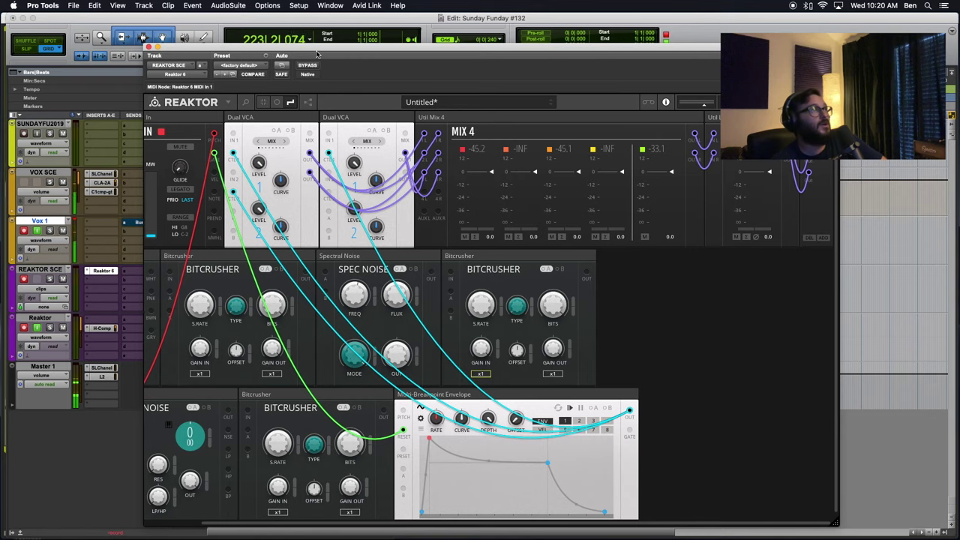
{"action": "left_click_drag", "start_coordinate": [308, 51], "coordinate": [190, 31]}
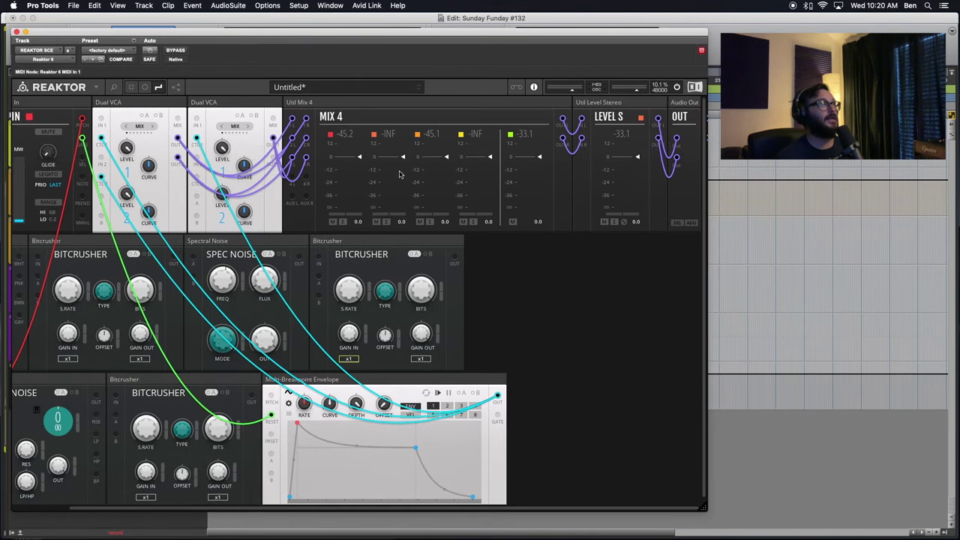
{"action": "left_click", "coordinate": [239, 103]}
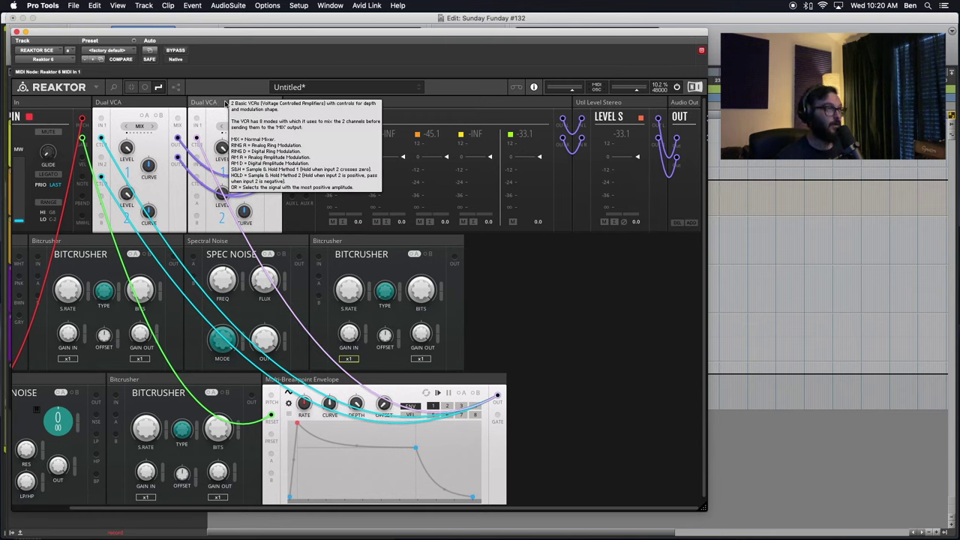
Duplicate the second Dual VCA with its envelope connection and place the copy directly before Mix 4
{"action": "right_click", "coordinate": [225, 103]}
{"action": "left_click", "coordinate": [239, 114]}
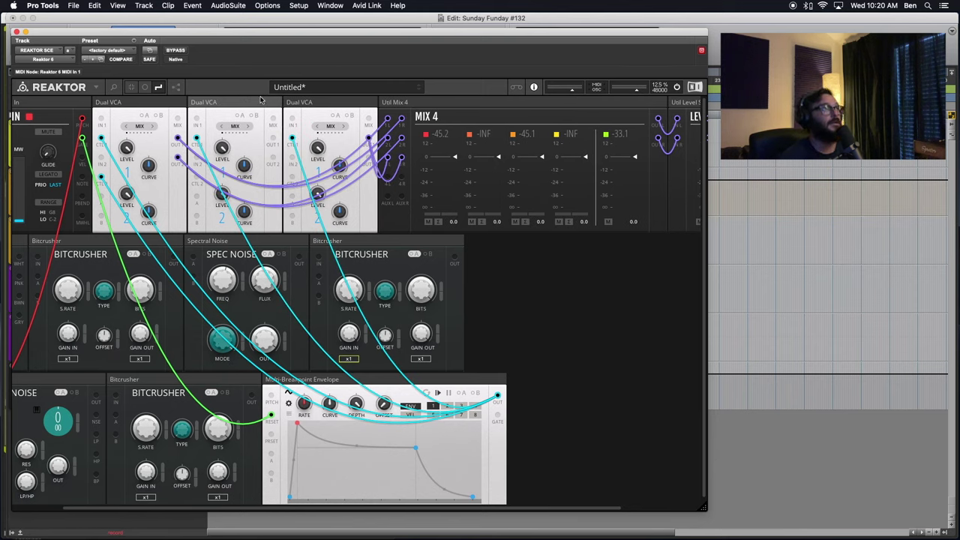
{"action": "left_click_drag", "start_coordinate": [245, 105], "coordinate": [388, 115]}
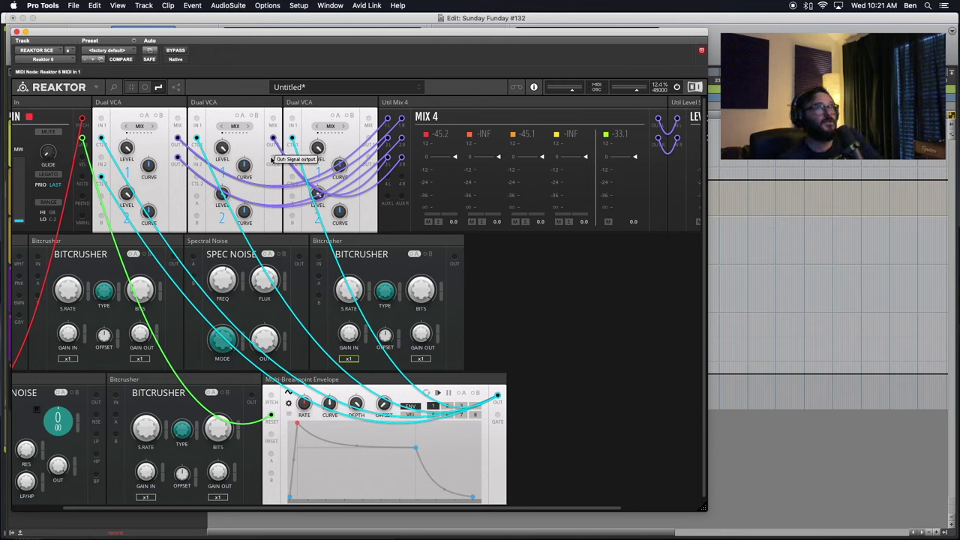
Rename the first Dual VCA as WHT PNK VCA
{"action": "scroll", "coordinate": [100, 284], "scroll_direction": "left", "scroll_amount": 3}
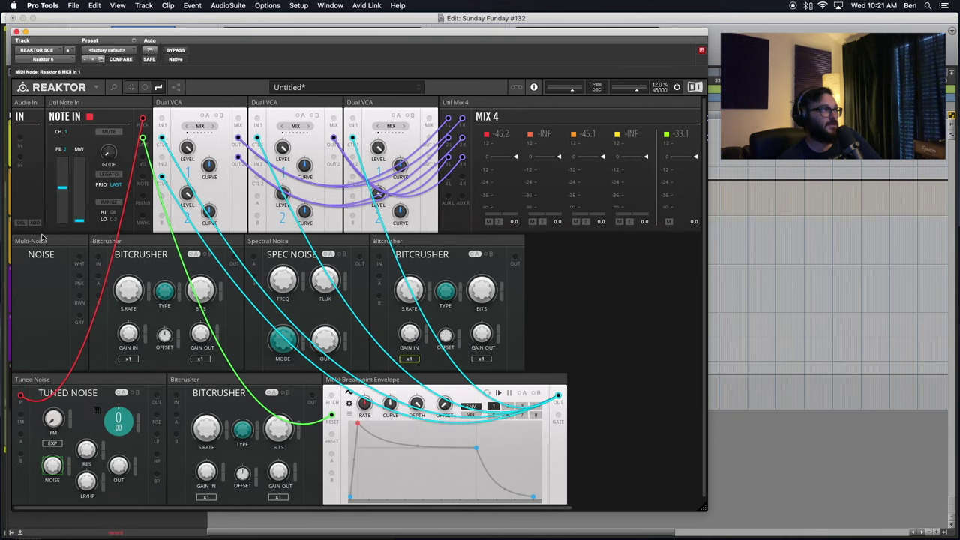
{"action": "scroll", "coordinate": [73, 272], "scroll_direction": "right", "scroll_amount": 5}
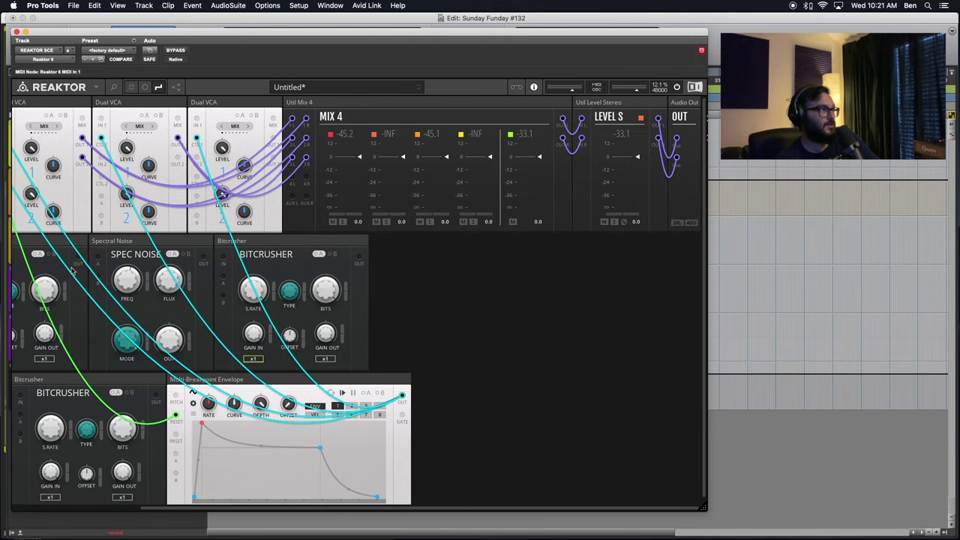
{"action": "scroll", "coordinate": [52, 270], "scroll_direction": "left", "scroll_amount": 5}
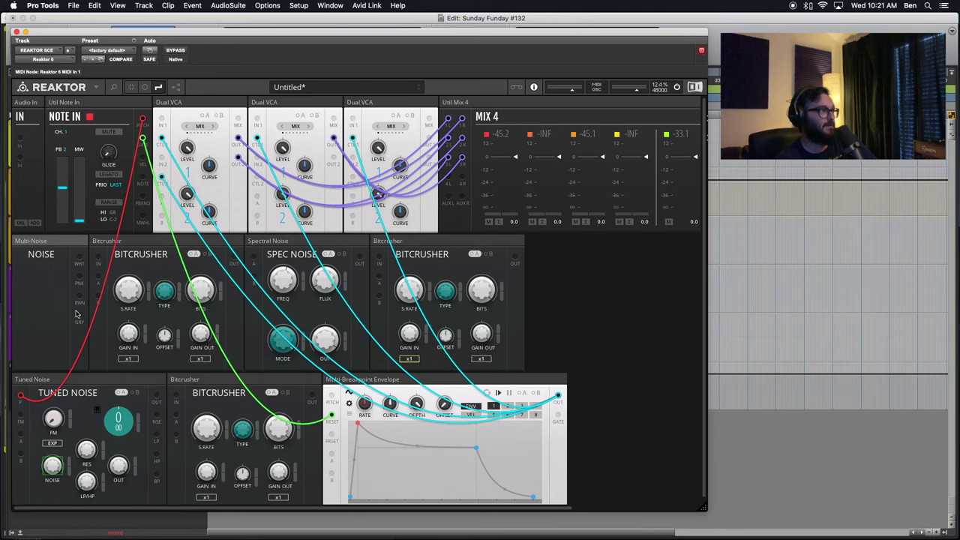
{"action": "scroll", "coordinate": [235, 343], "scroll_direction": "right", "scroll_amount": 6}
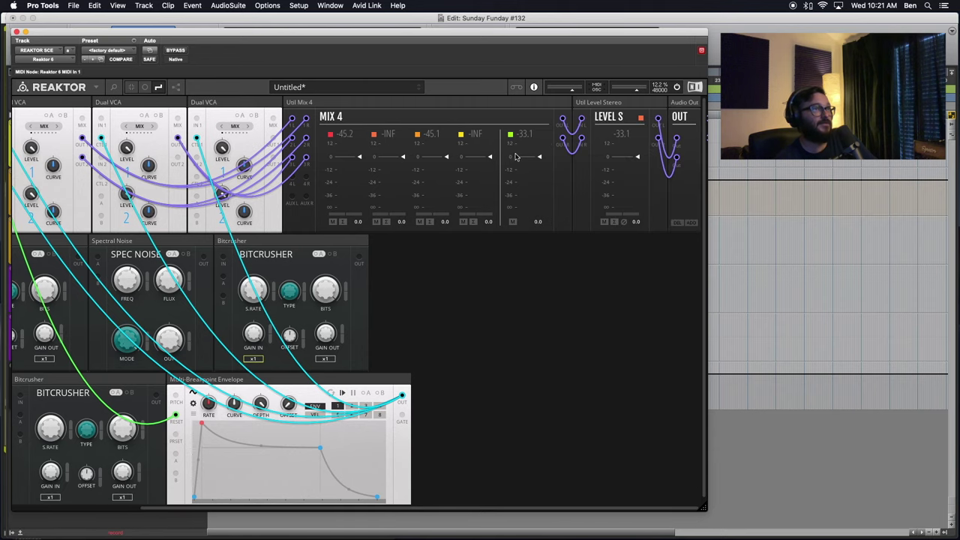
{"action": "scroll", "coordinate": [229, 202], "scroll_direction": "left", "scroll_amount": 6}
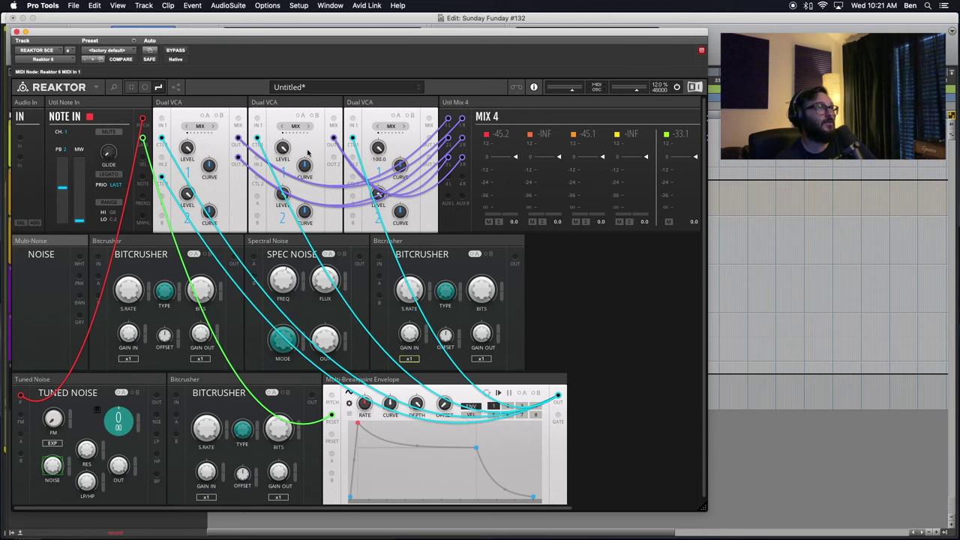
{"action": "left_click", "coordinate": [386, 103]}
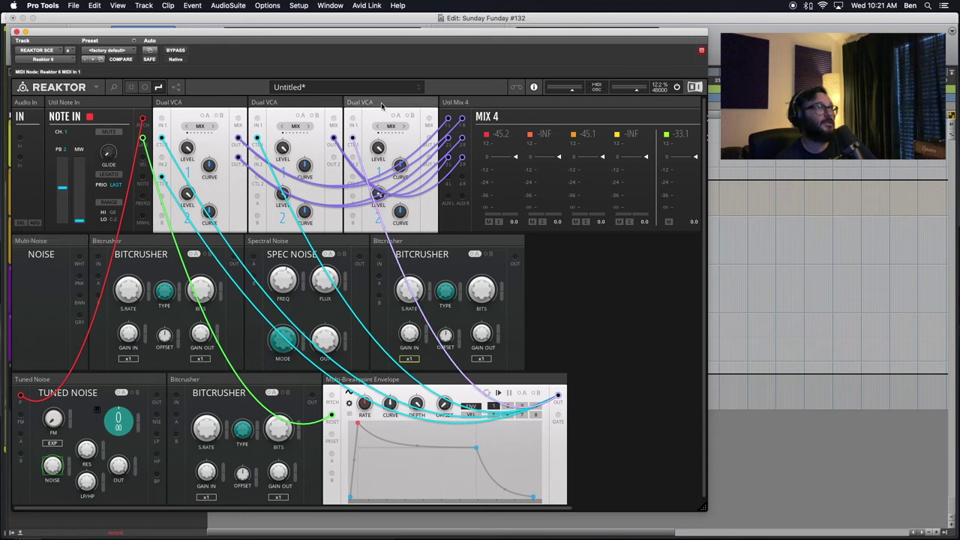
{"action": "left_click", "coordinate": [191, 102]}
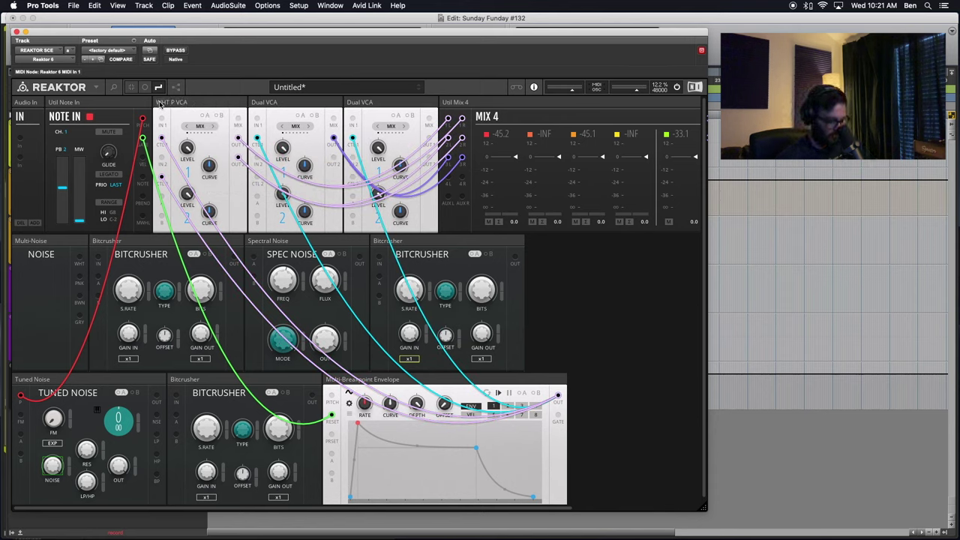
Rename the second Dual VCA as BWN GRY VCA
{"action": "left_click", "coordinate": [262, 105]}
{"action": "double_click", "coordinate": [263, 105]}
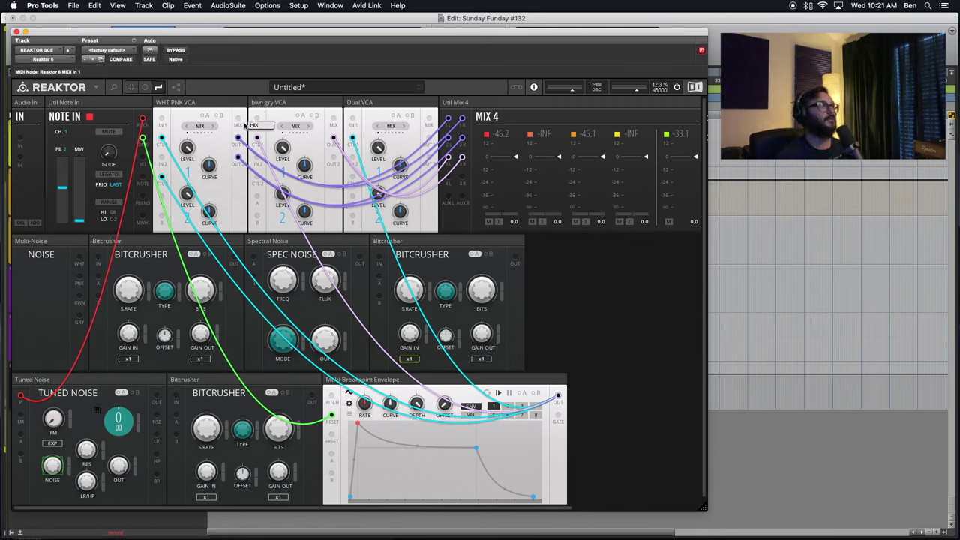
{"action": "key", "text": "BackSpace"}
{"action": "key", "text": "BackSpace"}
{"action": "key", "text": "BackSpace"}
{"action": "key", "text": "BackSpace"}
{"action": "key", "text": "BackSpace"}
{"action": "key", "text": "BackSpace"}
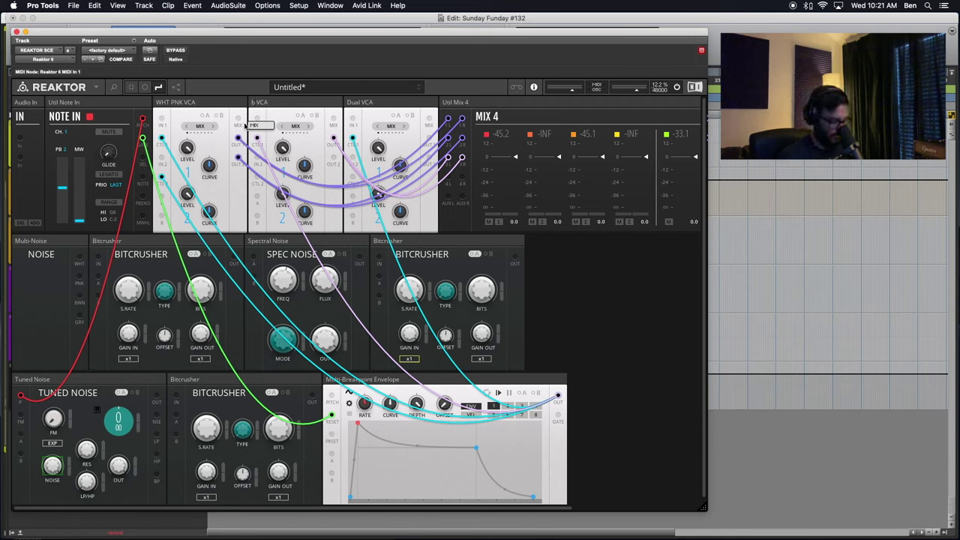
{"action": "type", "text": "wn"}
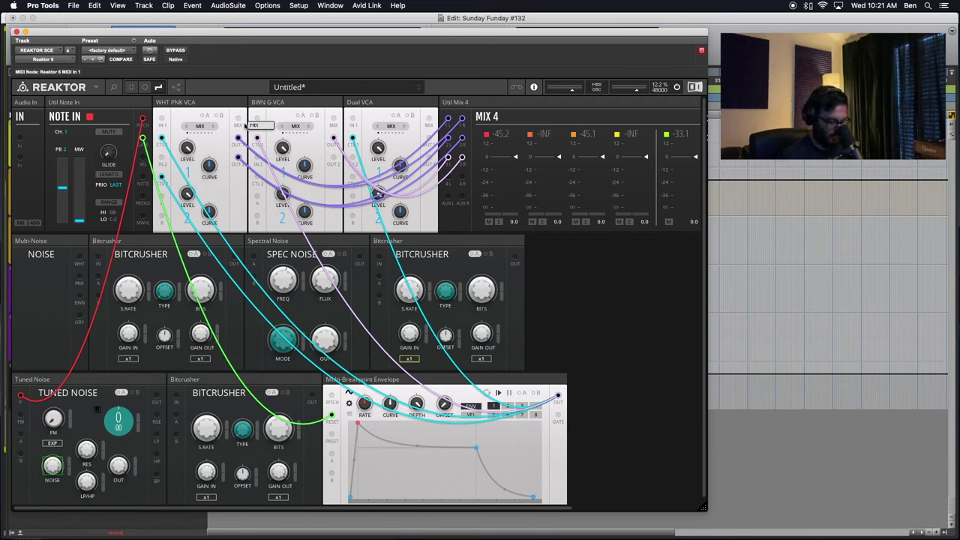
{"action": "key", "text": "Return"}
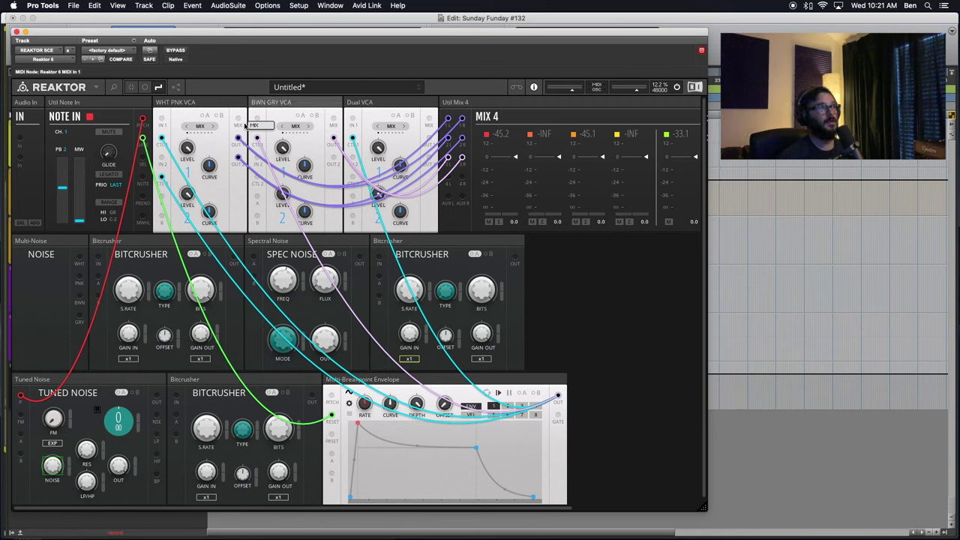
Rename the third Dual VCA as SPEC + TUNED VCA
{"action": "left_click", "coordinate": [356, 107]}
{"action": "double_click", "coordinate": [357, 106]}
{"action": "double_click", "coordinate": [350, 103]}
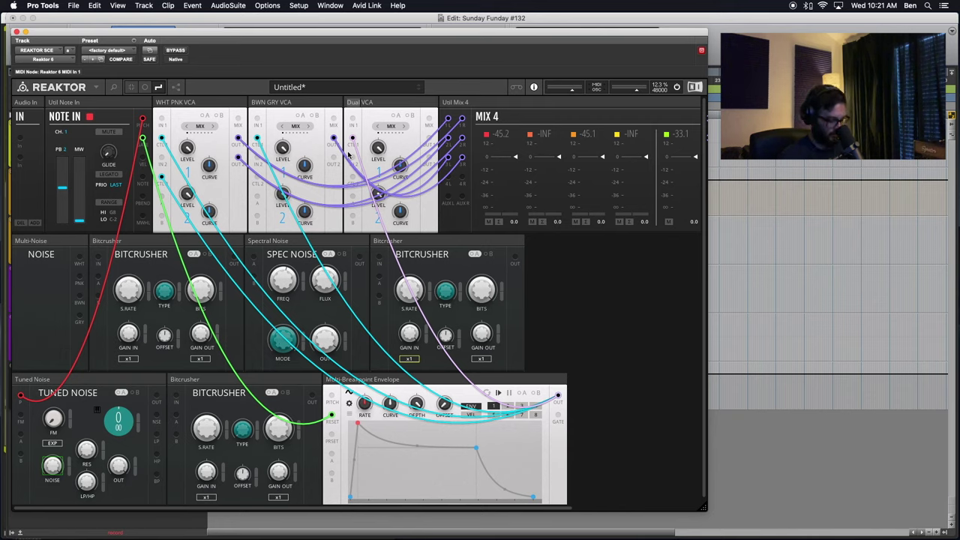
{"action": "type", "text": "SPEC"}
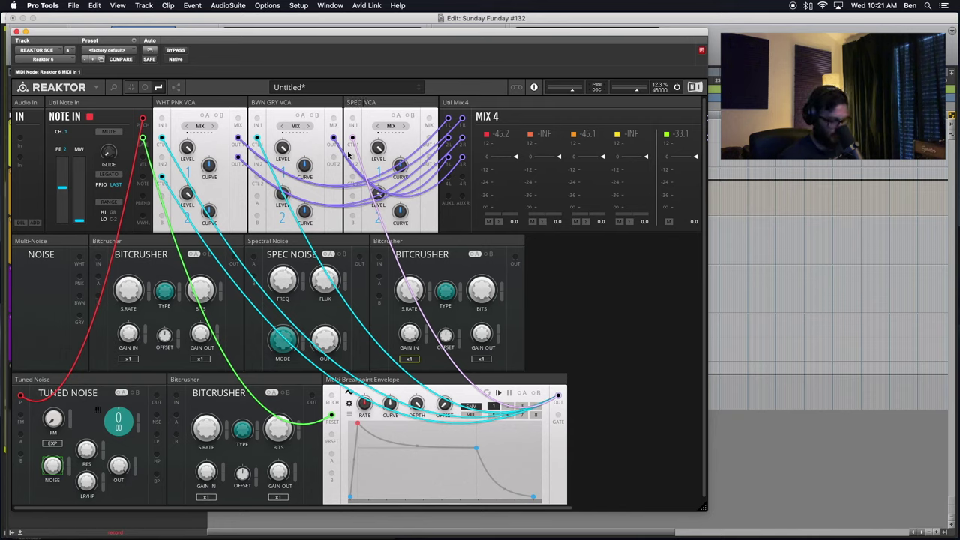
{"action": "type", "text": " + TUNED"}
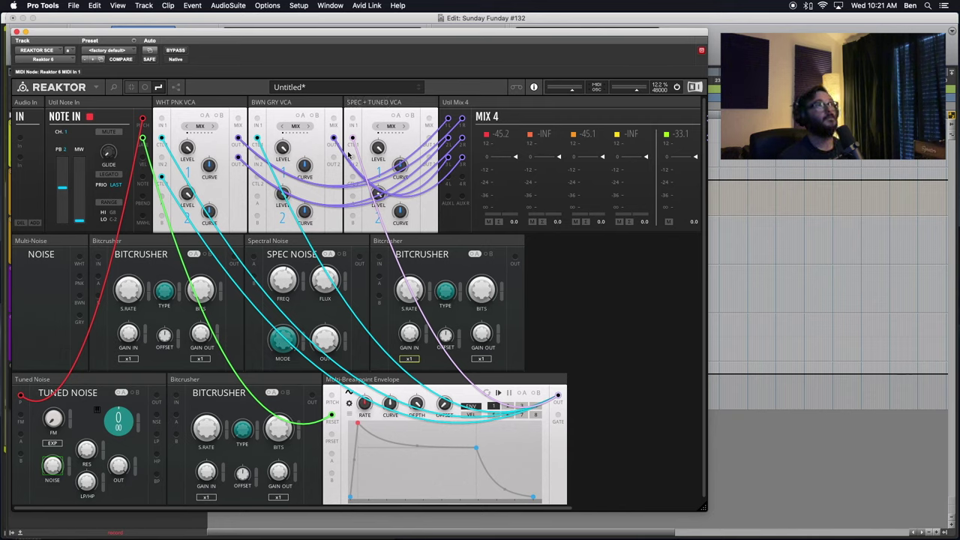
{"action": "key", "text": "Return"}
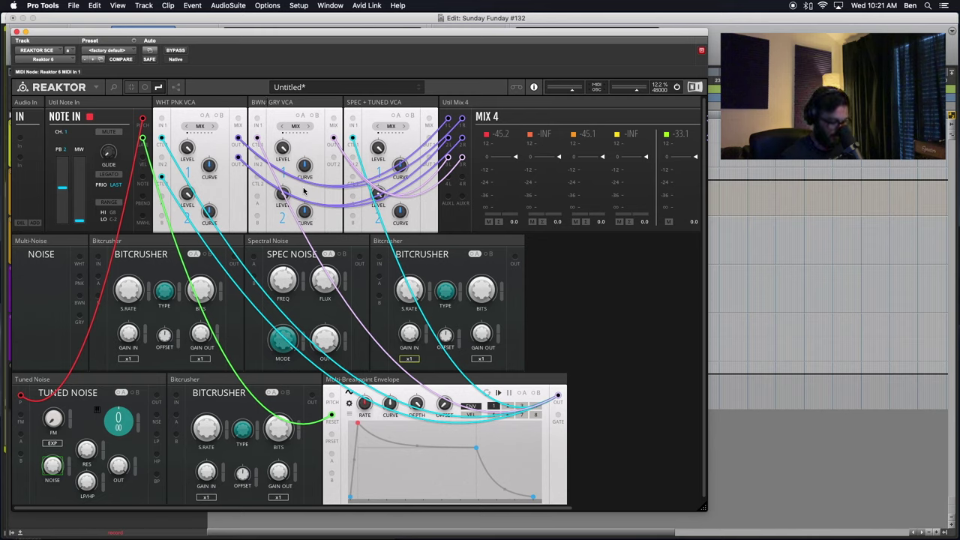
Add a plus sign to the first two VCA names, making them WHT + PNK VCA and BWN + GRY VCA
{"action": "type", "text": "+"}
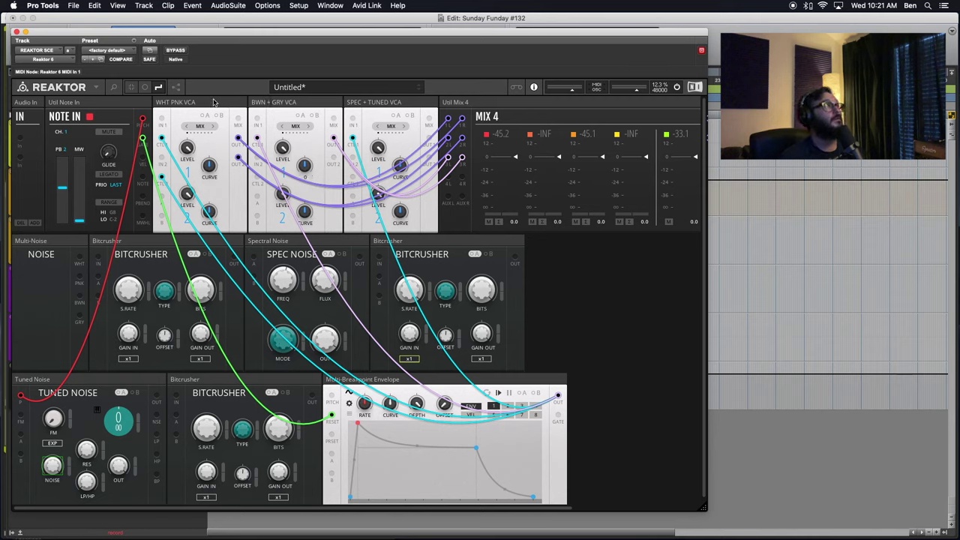
{"action": "left_click", "coordinate": [183, 103]}
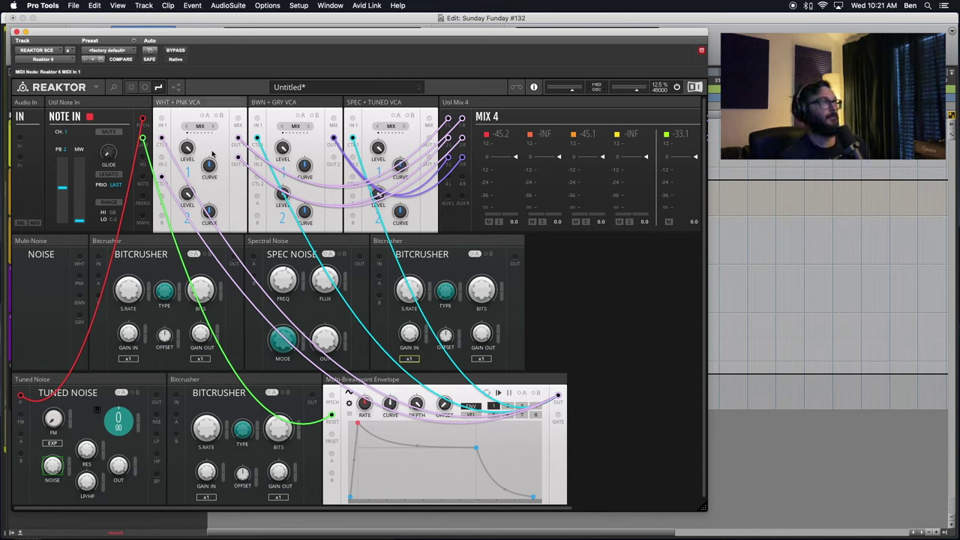
{"action": "left_click", "coordinate": [391, 103]}
{"action": "left_click", "coordinate": [555, 295]}
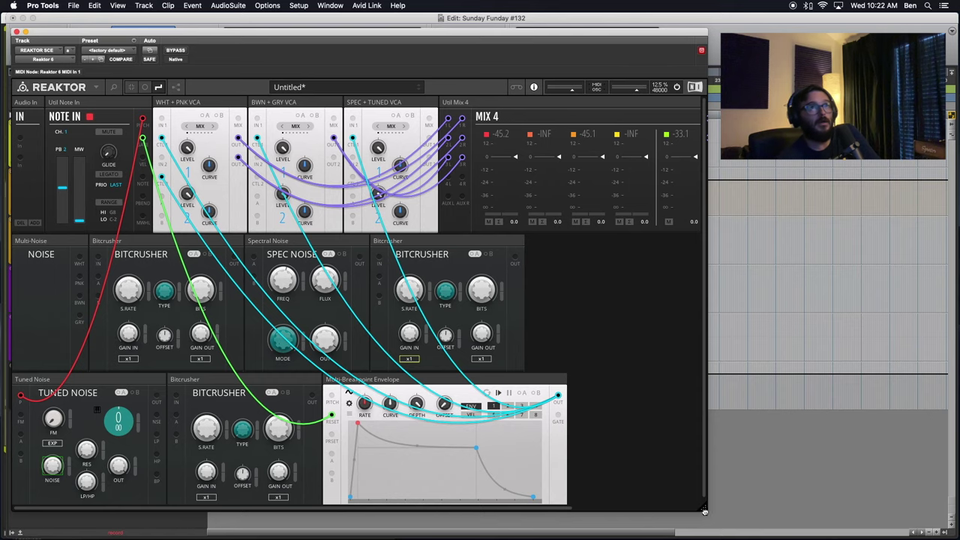
Enlarge the plug-in window slightly and connect the BWN + GRY VCA's Out 2 to Mix 4's 4L and 4R inputs
{"action": "left_click_drag", "start_coordinate": [712, 509], "coordinate": [744, 534]}
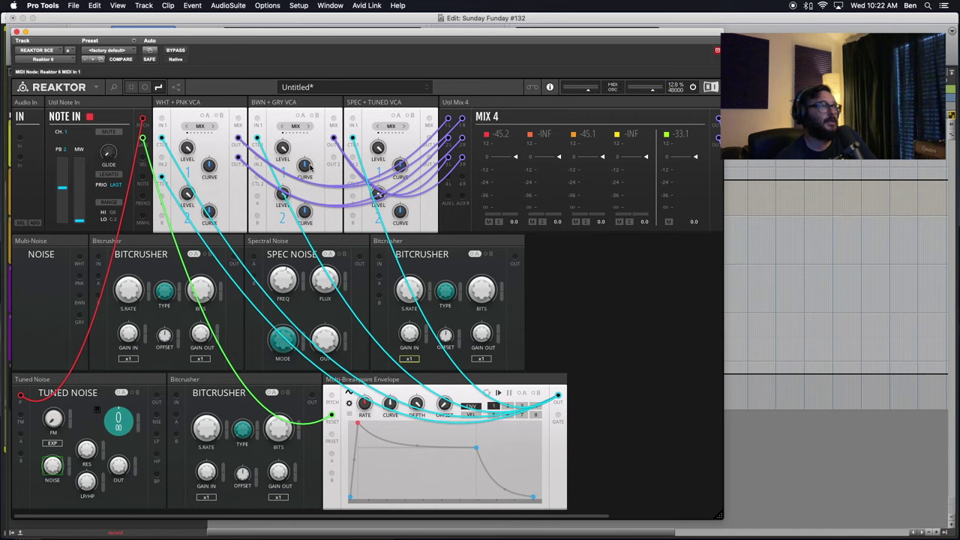
{"action": "left_click_drag", "start_coordinate": [334, 160], "coordinate": [448, 180]}
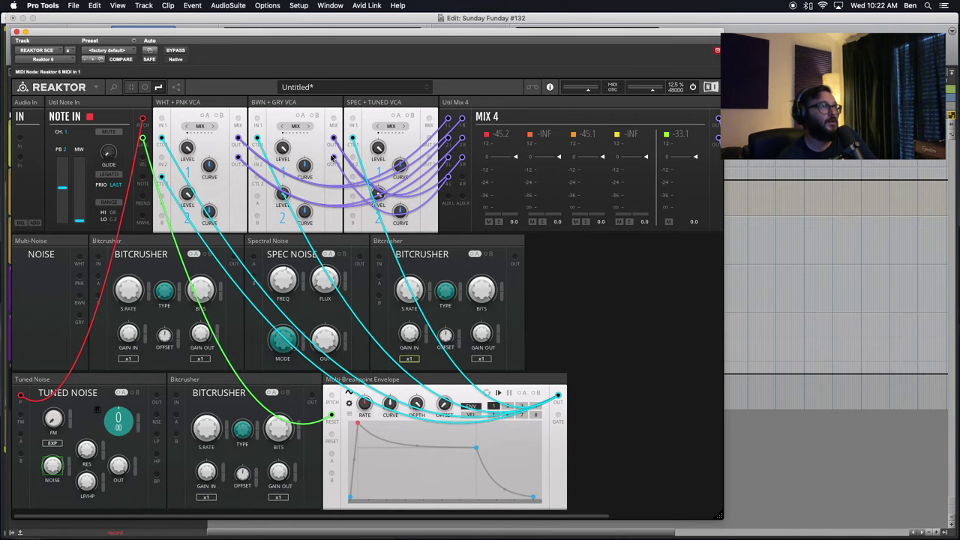
{"action": "left_click_drag", "start_coordinate": [335, 159], "coordinate": [462, 178]}
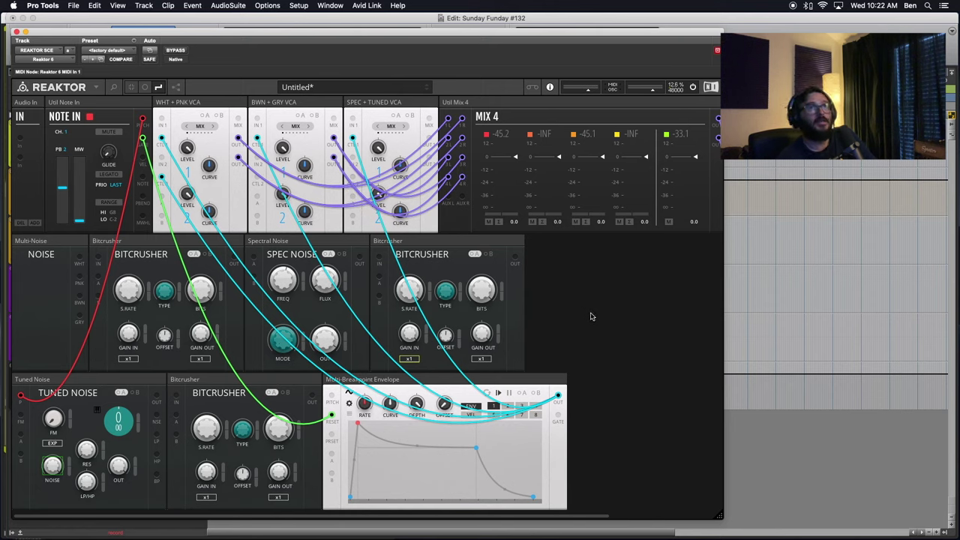
Widen the plug-in window, add a Toy Box MIX-Mixer (Stereo), and place it between Mix 4 and Level S
{"action": "left_click", "coordinate": [723, 522]}
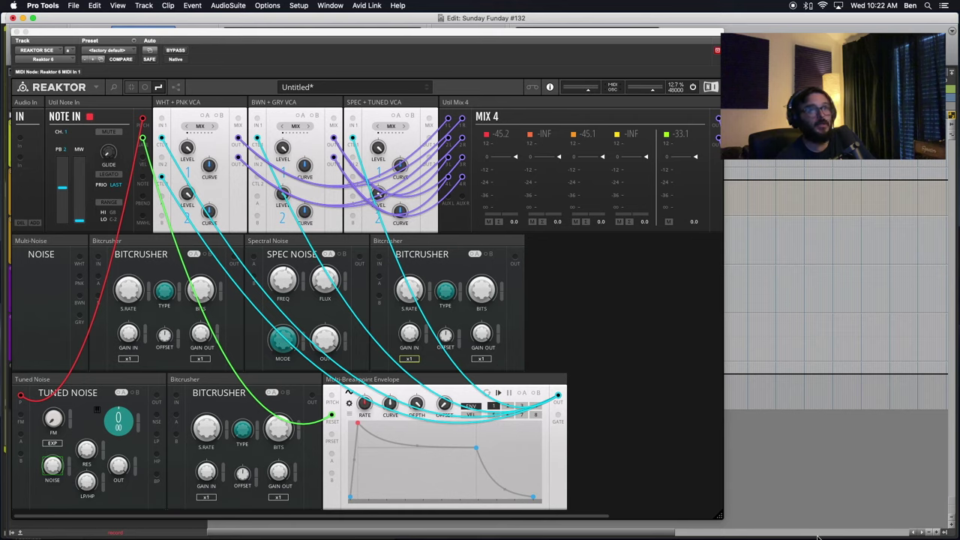
{"action": "left_click_drag", "start_coordinate": [721, 517], "coordinate": [909, 511]}
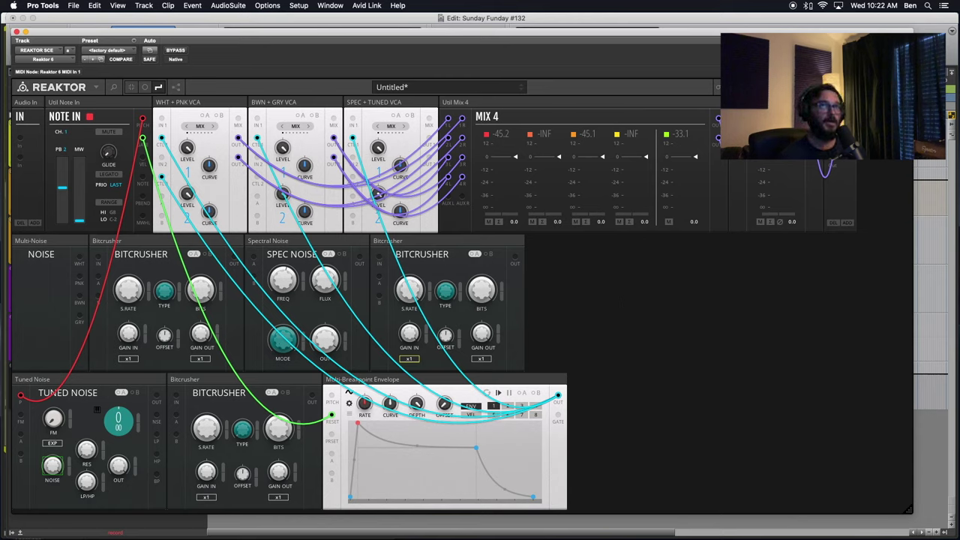
{"action": "double_click", "coordinate": [634, 285]}
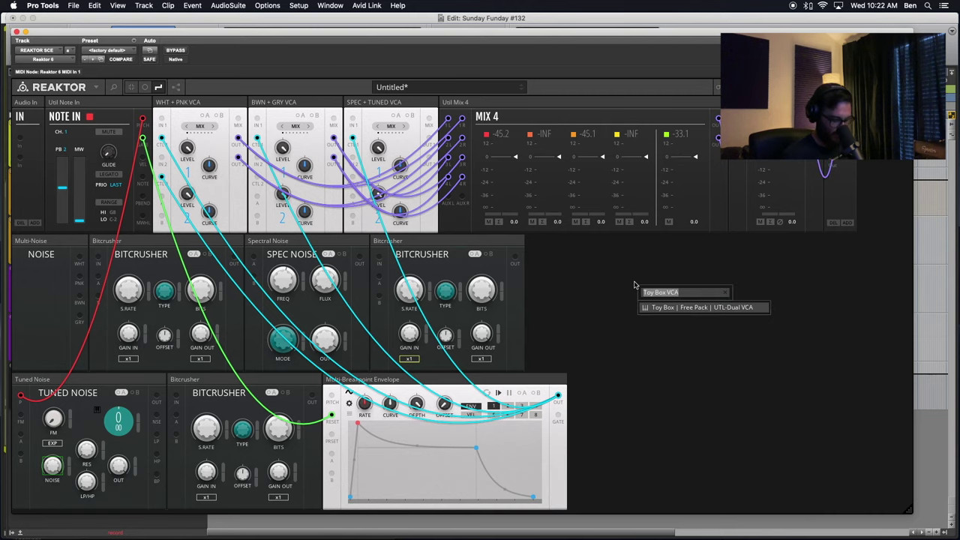
{"action": "type", "text": "Toy Box MIX"}
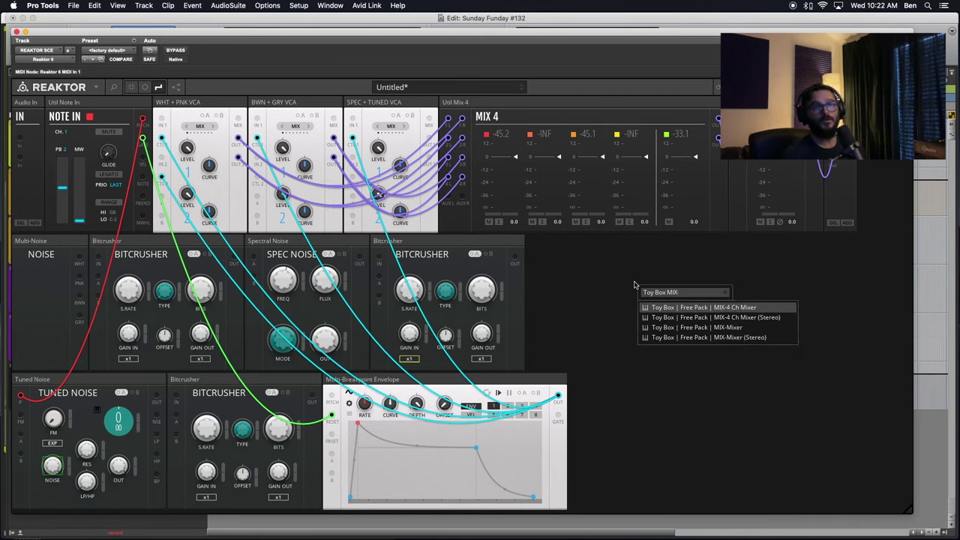
{"action": "left_click", "coordinate": [693, 338]}
{"action": "left_click_drag", "start_coordinate": [572, 241], "coordinate": [776, 104]}
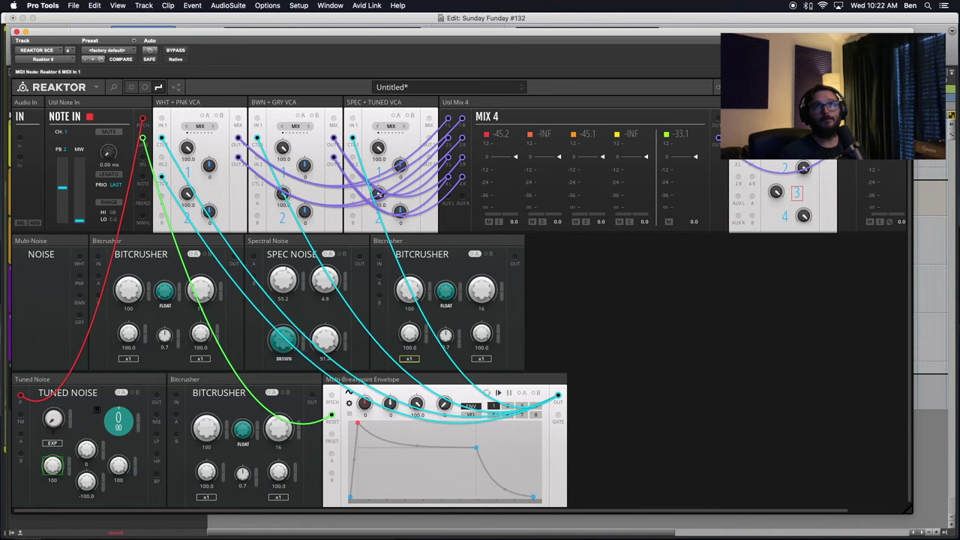
Reroute Mix 4's outputs from Level S to the new Mixer's 1L and 1R, and rename it WHT PNK BWN GRY Mix 4
{"action": "left_click_drag", "start_coordinate": [849, 138], "coordinate": [821, 146]}
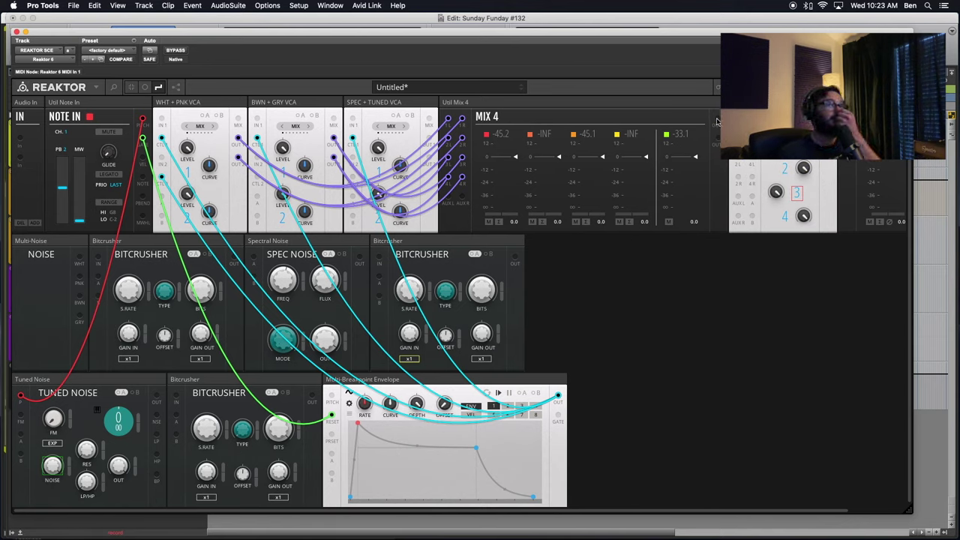
{"action": "left_click_drag", "start_coordinate": [718, 117], "coordinate": [739, 138]}
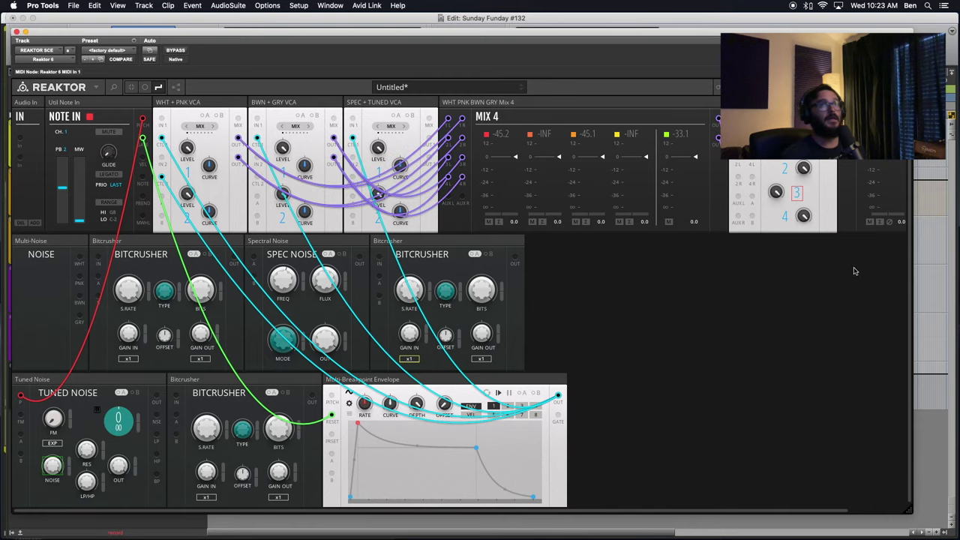
Change the colour marker of Mix 4's first channel to blue
{"action": "scroll", "coordinate": [689, 246], "scroll_direction": "right", "scroll_amount": 3}
{"action": "scroll", "coordinate": [614, 261], "scroll_direction": "left", "scroll_amount": 3}
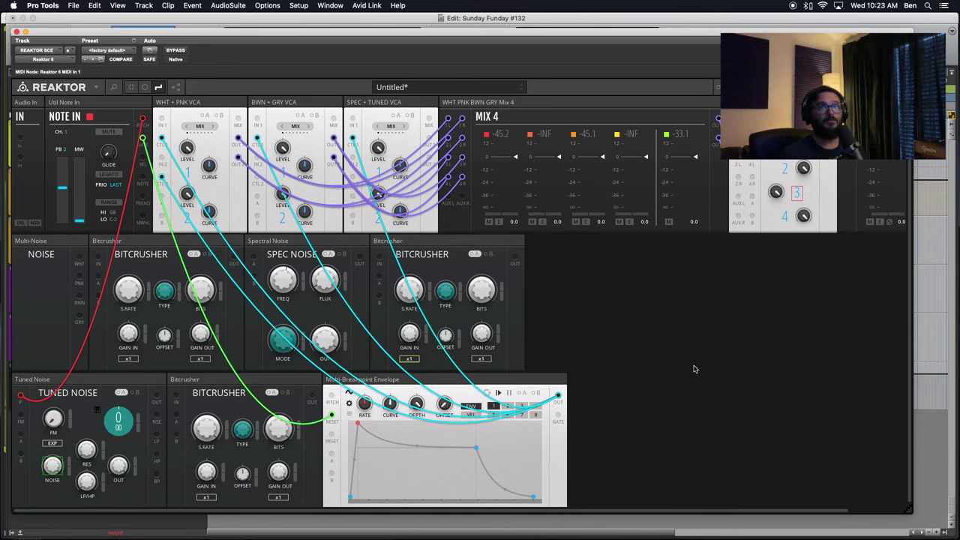
{"action": "scroll", "coordinate": [696, 367], "scroll_direction": "right", "scroll_amount": 3}
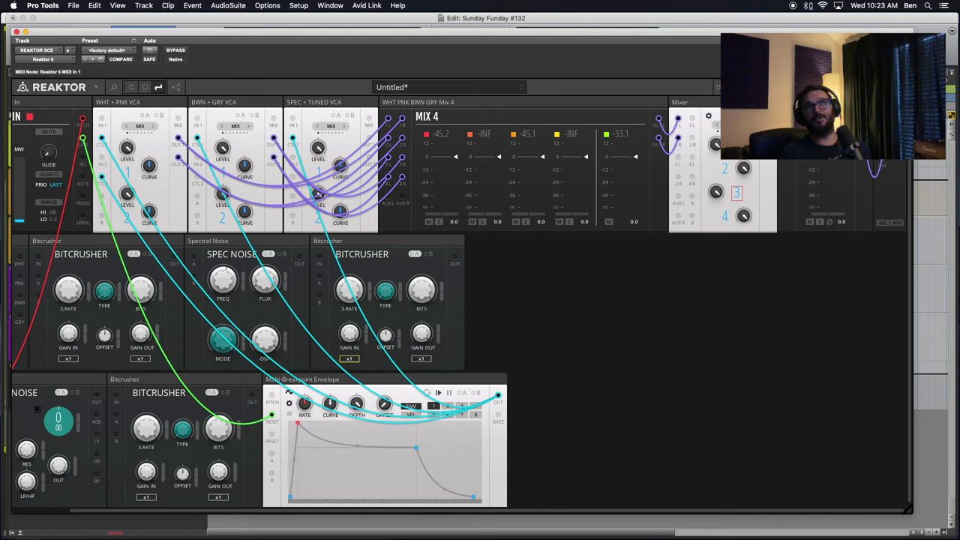
{"action": "left_click", "coordinate": [425, 134]}
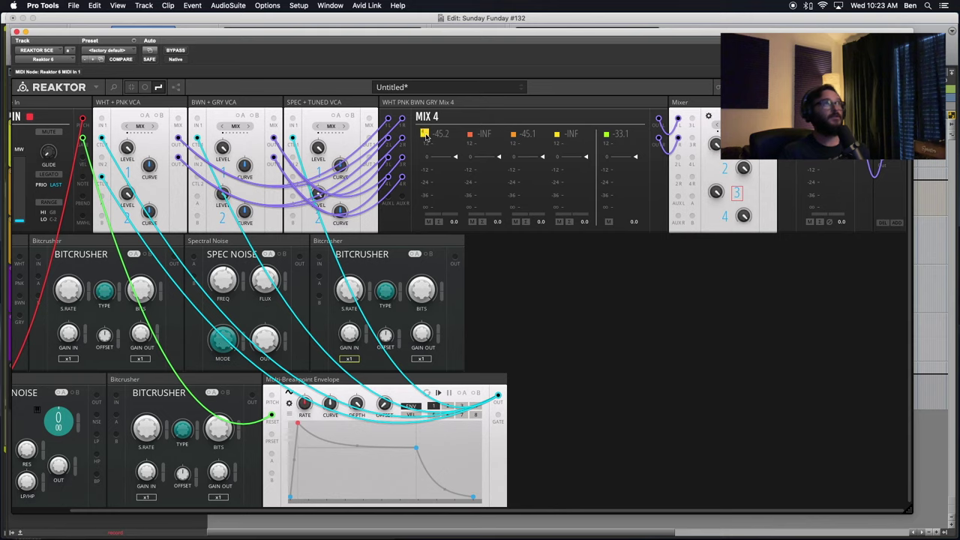
{"action": "left_click", "coordinate": [425, 135]}
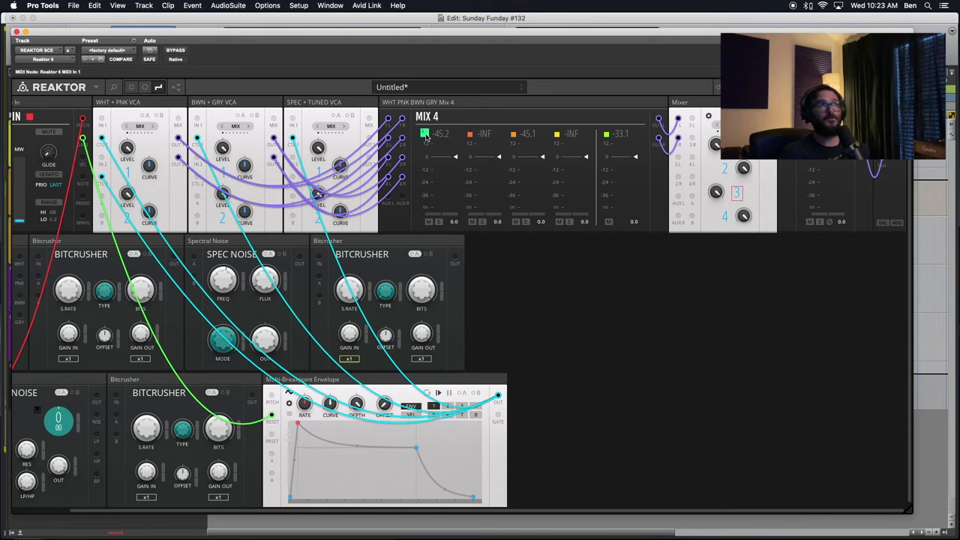
{"action": "left_click", "coordinate": [425, 134]}
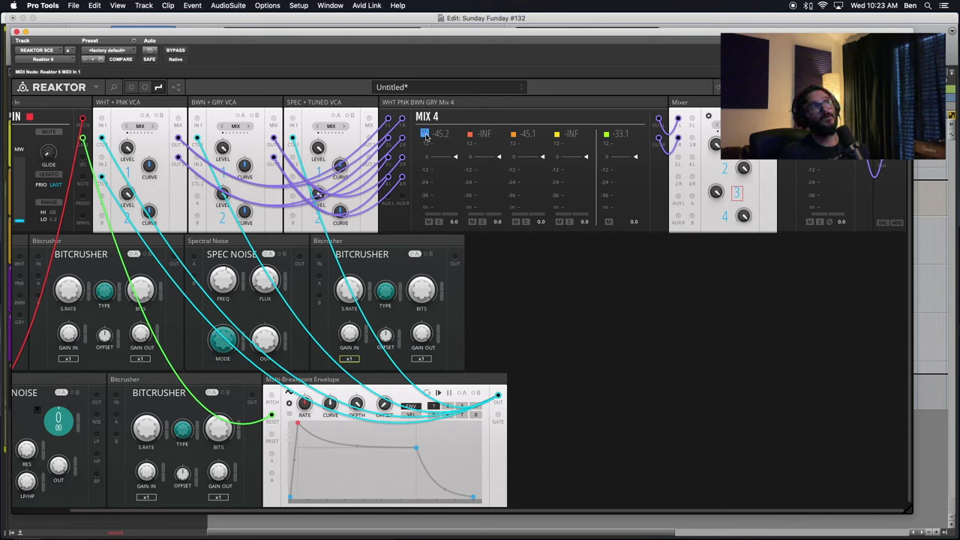
Set the colour marker of Mix 4's first channel to light blue
{"action": "left_click", "coordinate": [425, 134]}
{"action": "left_click", "coordinate": [425, 134]}
{"action": "left_click", "coordinate": [424, 134]}
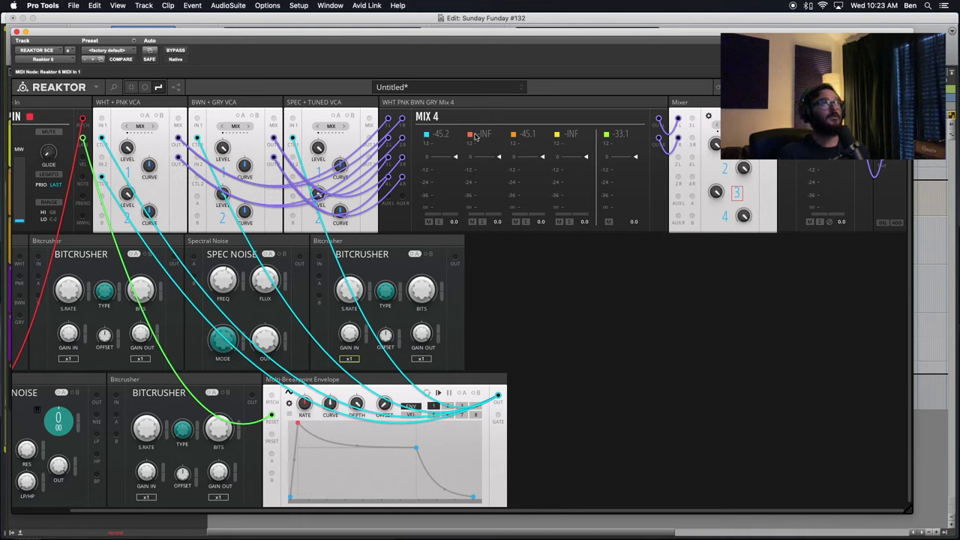
Set the colour markers of Mix 4's second and third channels to teal green
{"action": "left_click", "coordinate": [469, 135]}
{"action": "left_click", "coordinate": [469, 135]}
{"action": "left_click", "coordinate": [469, 135]}
{"action": "left_click", "coordinate": [469, 135]}
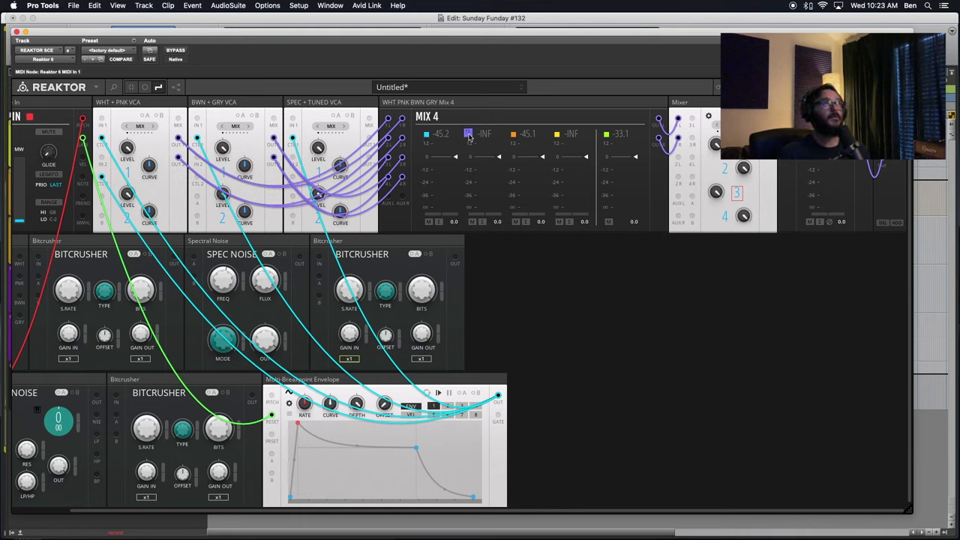
{"action": "left_click", "coordinate": [469, 135]}
{"action": "left_click", "coordinate": [469, 135]}
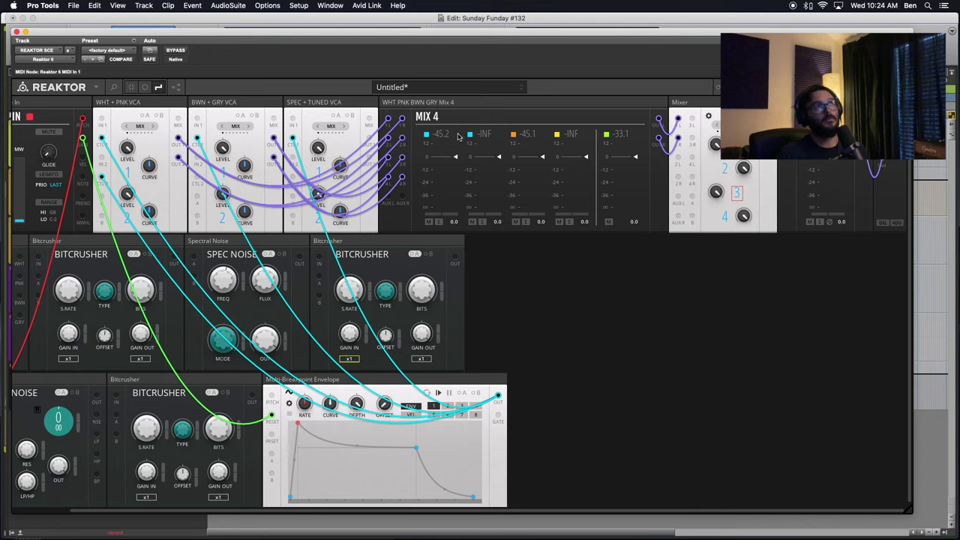
{"action": "left_click", "coordinate": [467, 135]}
{"action": "left_click", "coordinate": [466, 135]}
{"action": "left_click", "coordinate": [466, 135]}
{"action": "left_click", "coordinate": [467, 135]}
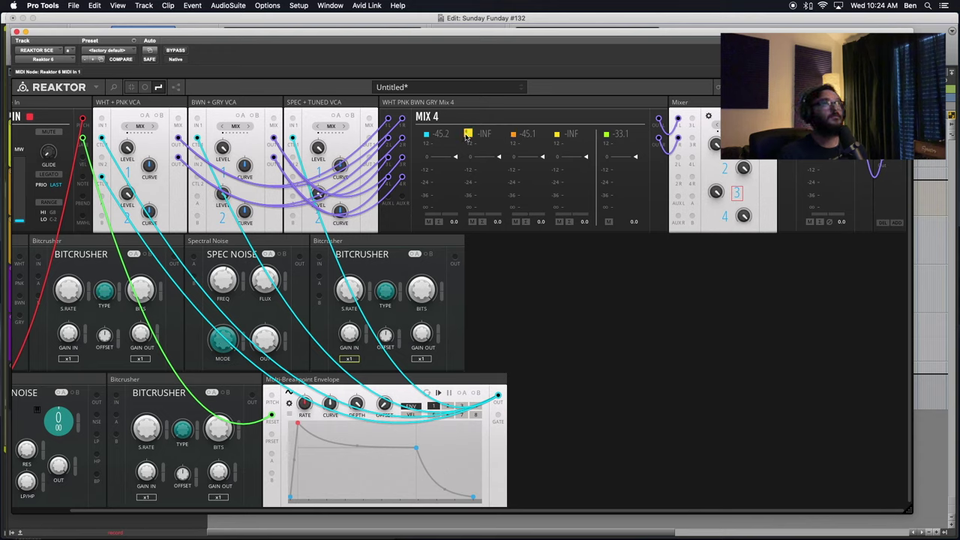
{"action": "left_click", "coordinate": [467, 135]}
{"action": "left_click", "coordinate": [467, 135]}
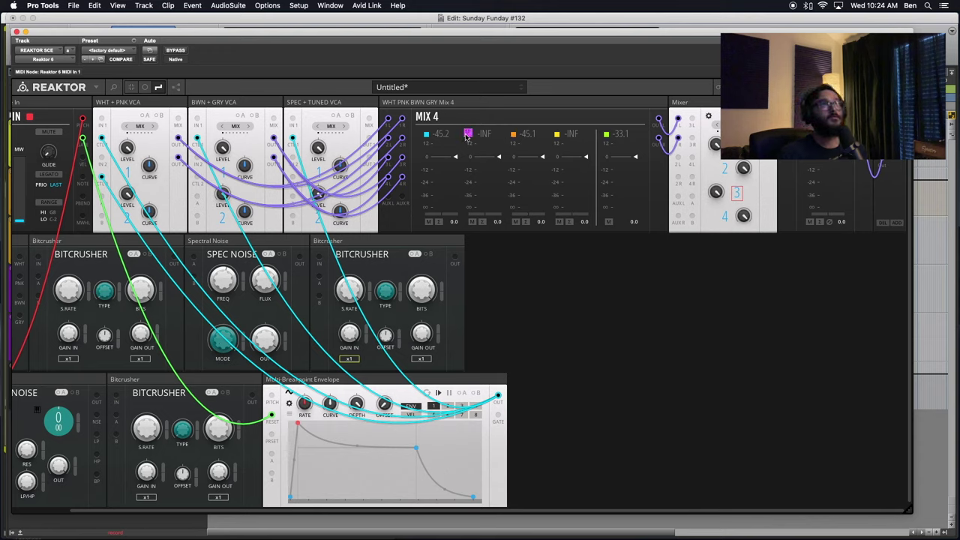
{"action": "left_click", "coordinate": [466, 135]}
{"action": "left_click", "coordinate": [466, 136]}
{"action": "left_click", "coordinate": [466, 135]}
{"action": "left_click", "coordinate": [467, 135]}
{"action": "left_click", "coordinate": [466, 135]}
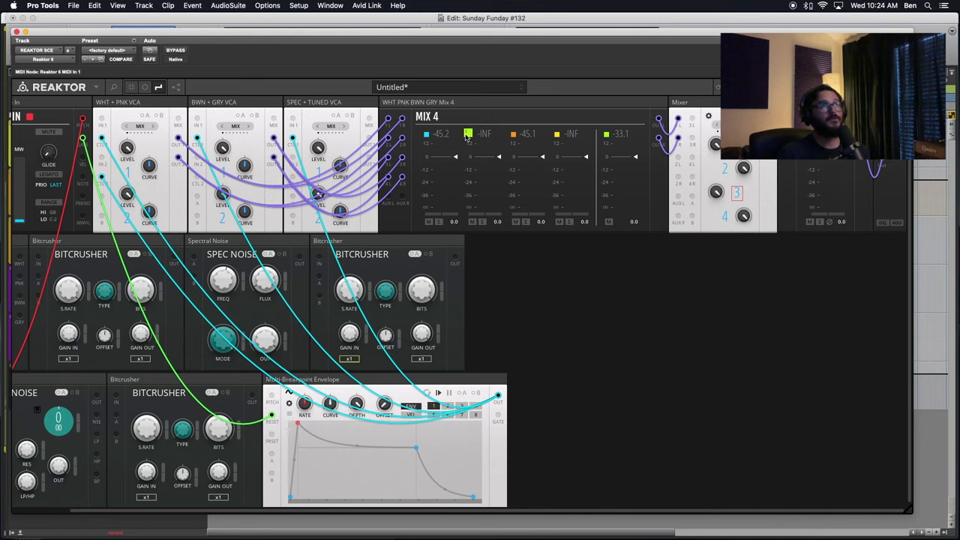
{"action": "left_click", "coordinate": [467, 135]}
{"action": "left_click", "coordinate": [512, 135]}
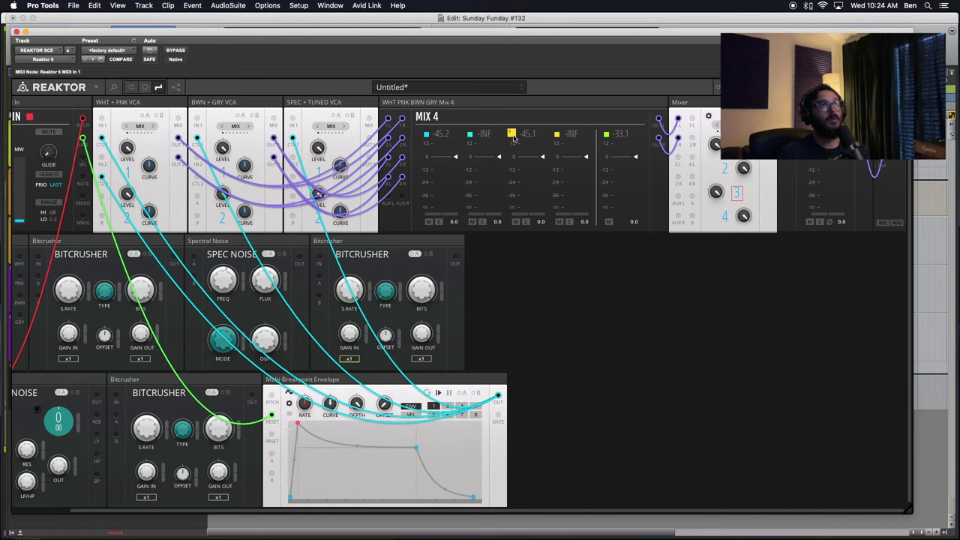
Set the colour marker of Mix 4's fourth channel to bright green and its main level meter to purple
{"action": "left_click", "coordinate": [556, 134]}
{"action": "left_click", "coordinate": [556, 134]}
{"action": "left_click", "coordinate": [556, 134]}
{"action": "left_click", "coordinate": [556, 135]}
{"action": "left_click", "coordinate": [556, 135]}
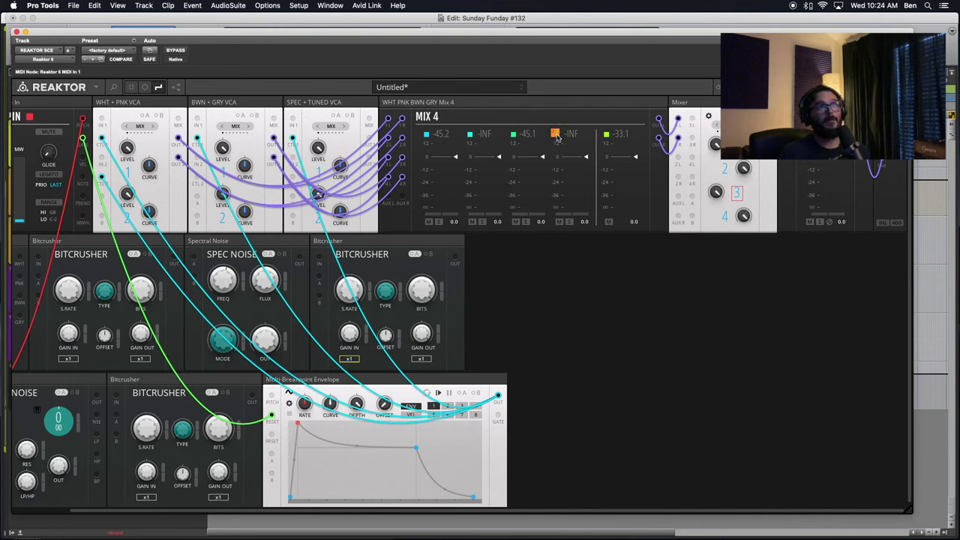
{"action": "left_click", "coordinate": [556, 134]}
{"action": "left_click", "coordinate": [556, 134]}
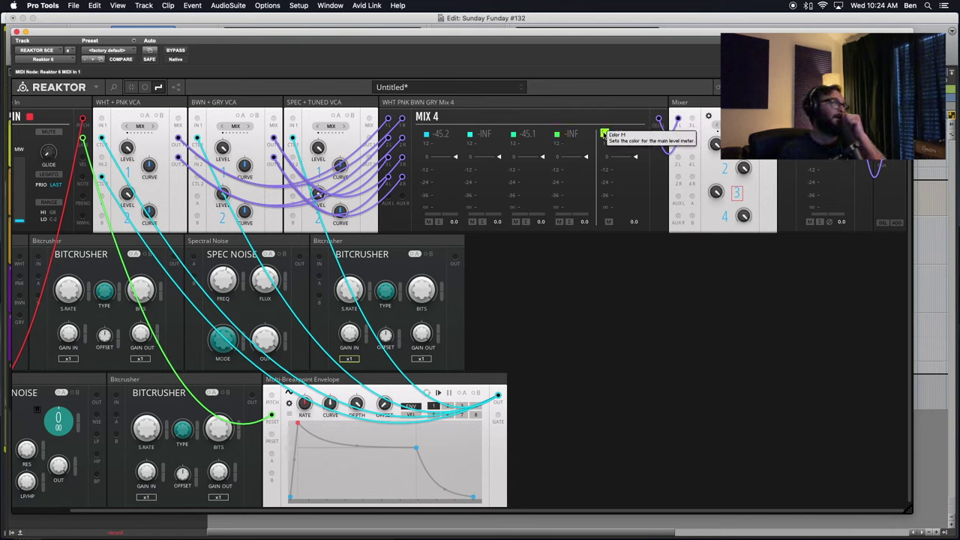
{"action": "left_click", "coordinate": [604, 134]}
{"action": "left_click", "coordinate": [604, 134]}
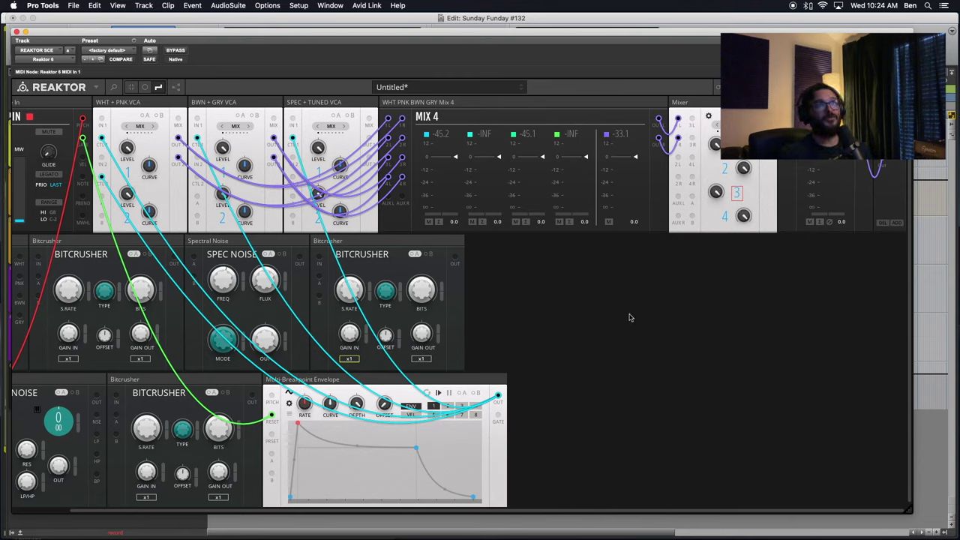
Add two MIX-Util Level Stereo blocks beside the upper-row Bitcrusher, duplicating the first, and mark them green and yellow
{"action": "double_click", "coordinate": [600, 313]}
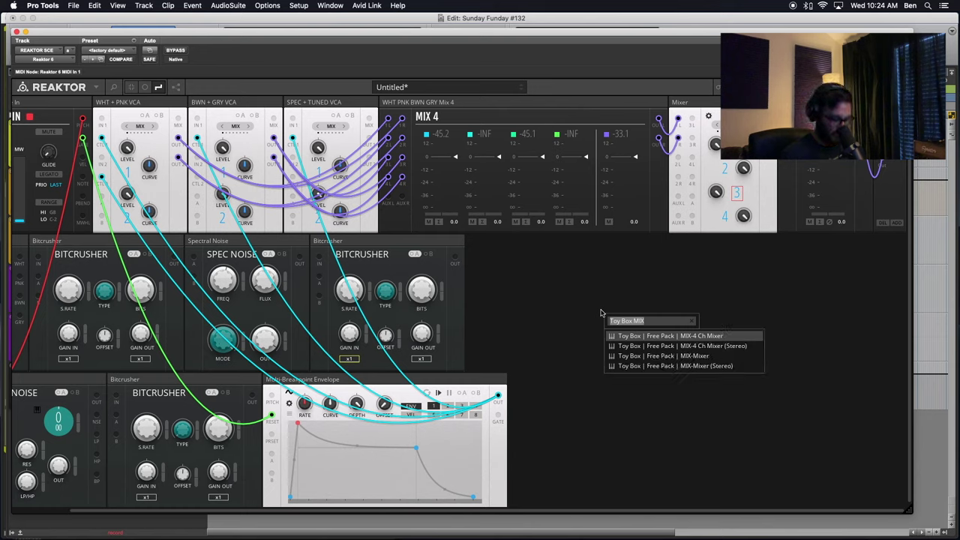
{"action": "type", "text": "Mix Ster"}
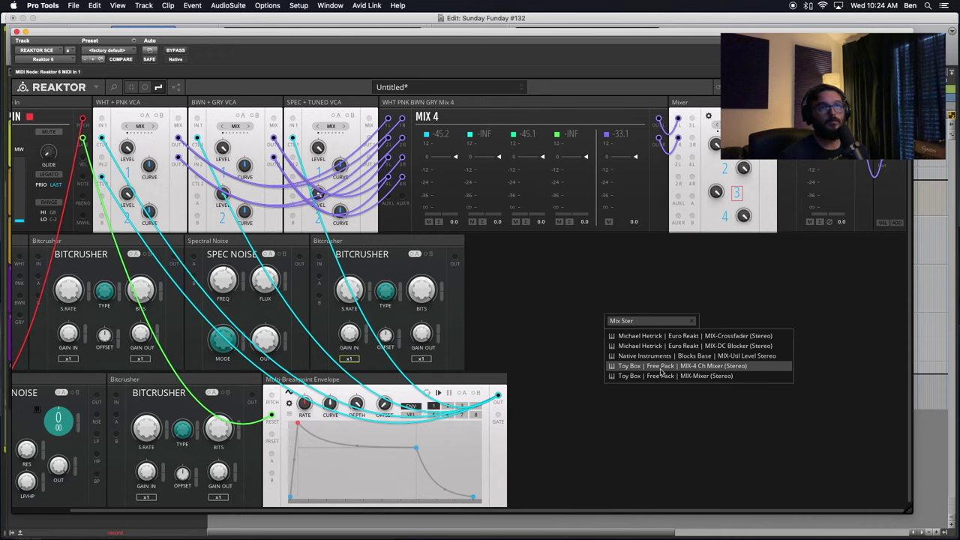
{"action": "left_click", "coordinate": [685, 360]}
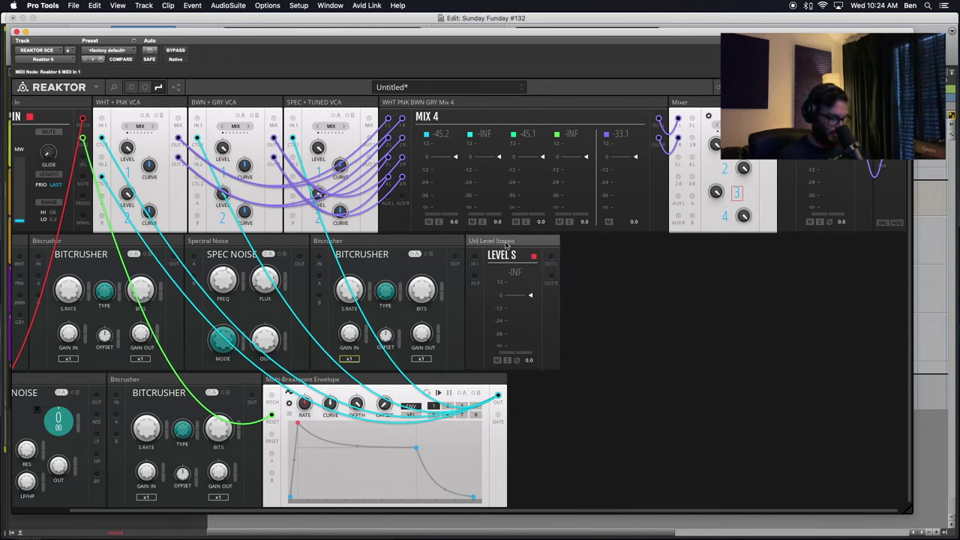
{"action": "right_click", "coordinate": [508, 241]}
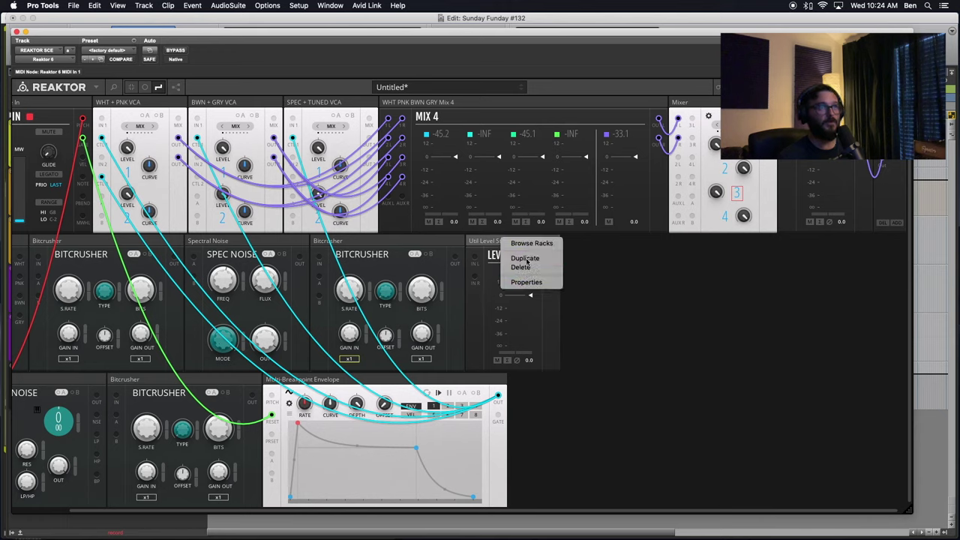
{"action": "left_click", "coordinate": [525, 258]}
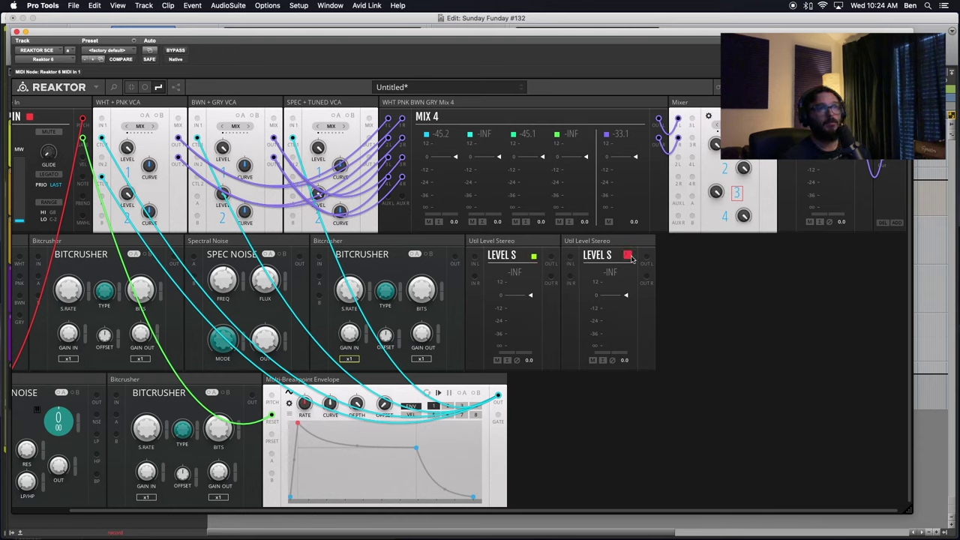
{"action": "left_click", "coordinate": [628, 256]}
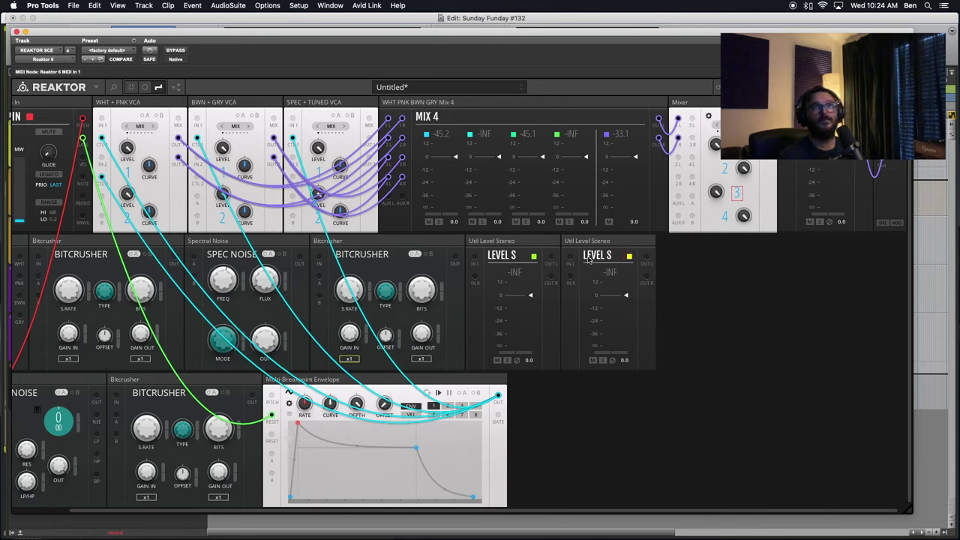
Connect the green Level S's left and right outputs to the Mixer's 2L and 2R, and the yellow one's to 3L and 3R
{"action": "left_click_drag", "start_coordinate": [552, 261], "coordinate": [679, 158]}
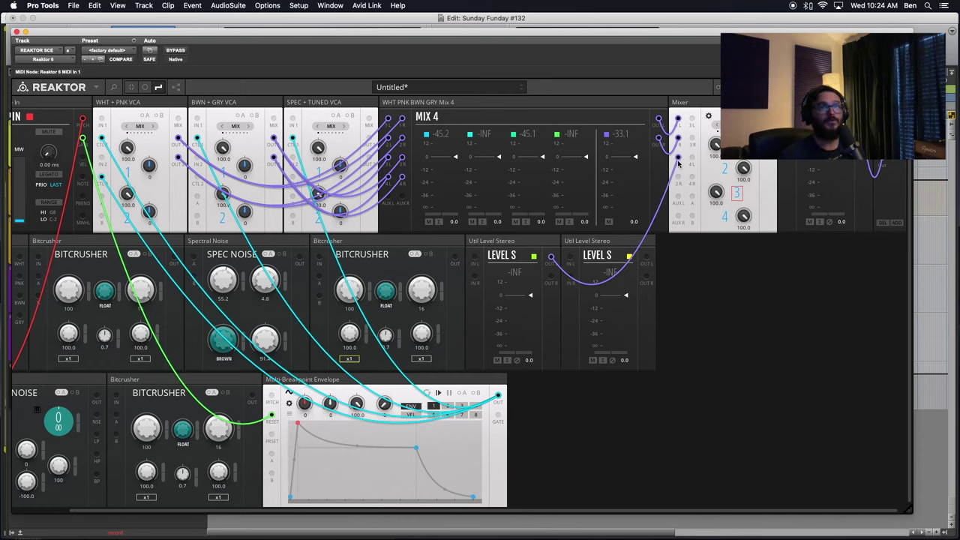
{"action": "left_click_drag", "start_coordinate": [551, 278], "coordinate": [679, 178]}
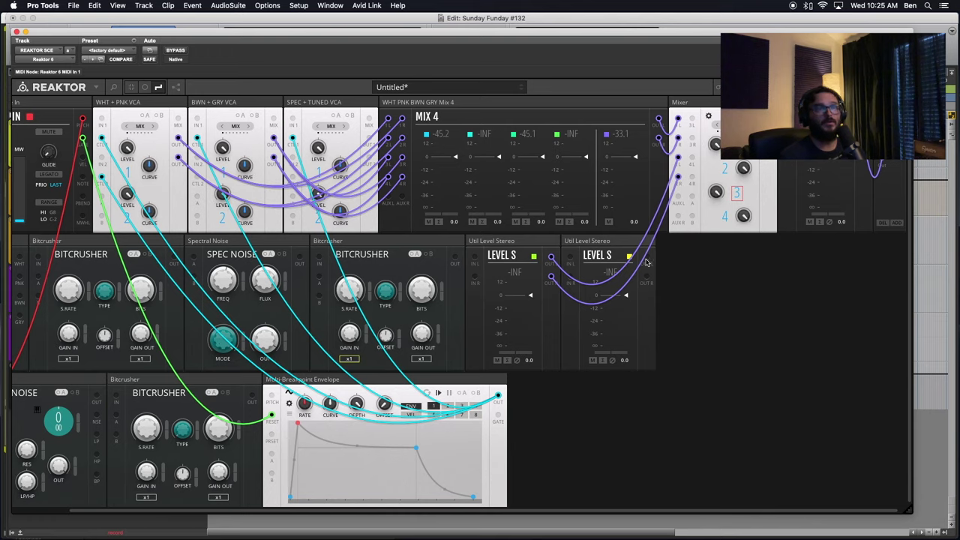
{"action": "left_click_drag", "start_coordinate": [646, 259], "coordinate": [692, 120]}
{"action": "left_click_drag", "start_coordinate": [647, 277], "coordinate": [692, 140]}
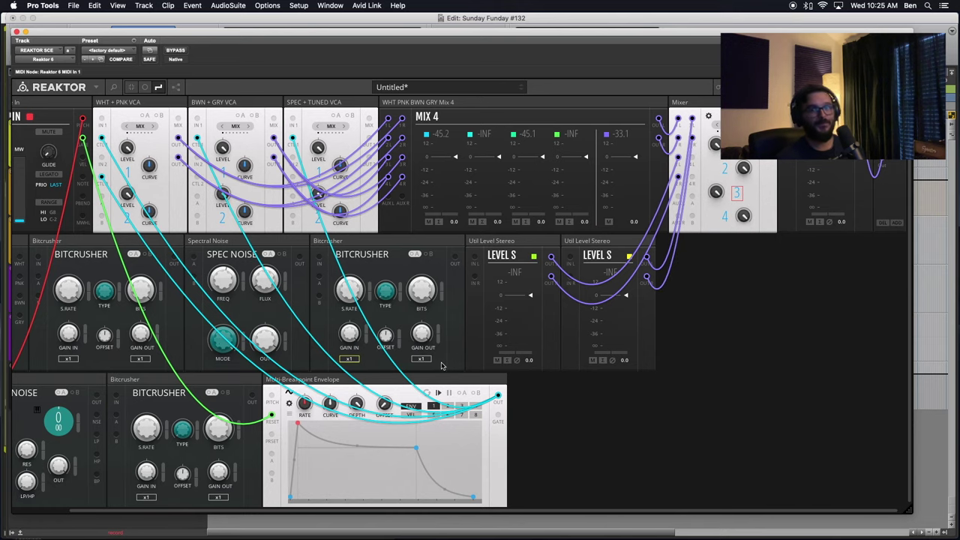
Connect Multi-Noise's WHT and PNK outputs to the WHT + PNK VCA's In 1 and In 2, and BWN and GRY to the BWN + GRY VCA's inputs
{"action": "scroll", "coordinate": [441, 366], "scroll_direction": "left", "scroll_amount": 3}
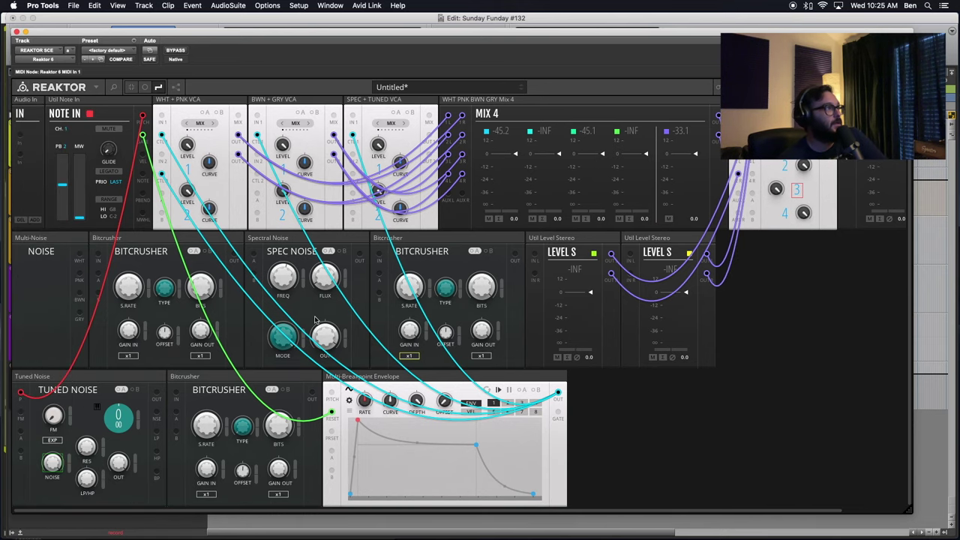
{"action": "scroll", "coordinate": [315, 320], "scroll_direction": "up", "scroll_amount": 1}
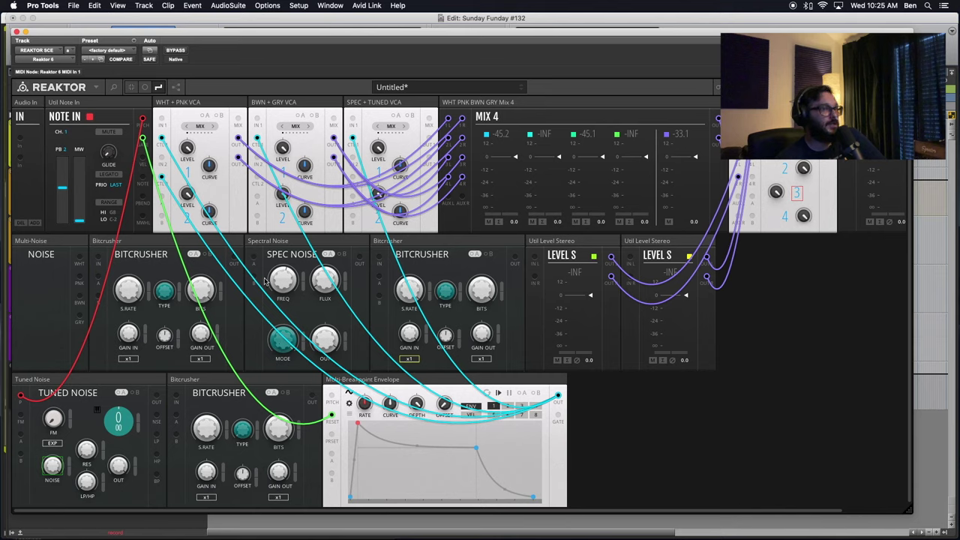
{"action": "left_click_drag", "start_coordinate": [78, 259], "coordinate": [161, 120]}
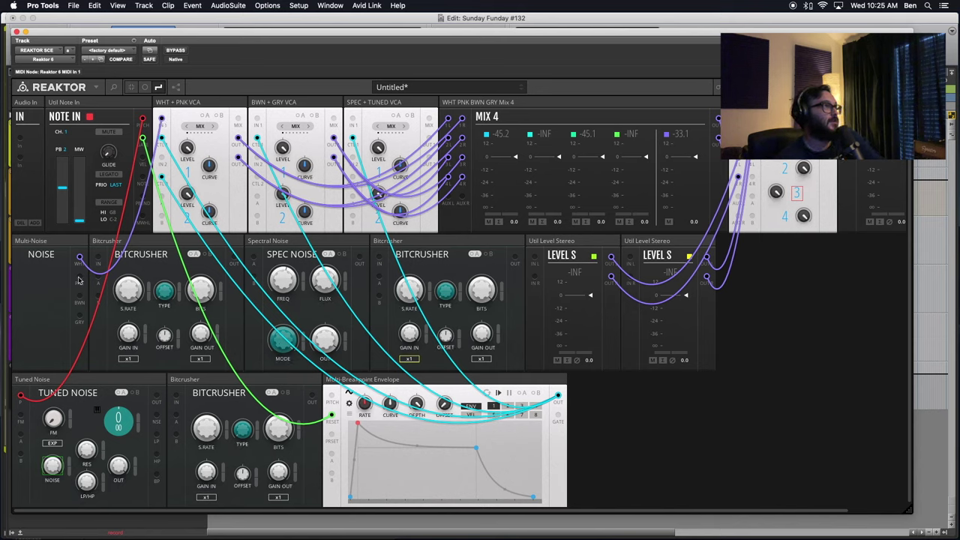
{"action": "left_click_drag", "start_coordinate": [79, 279], "coordinate": [163, 159]}
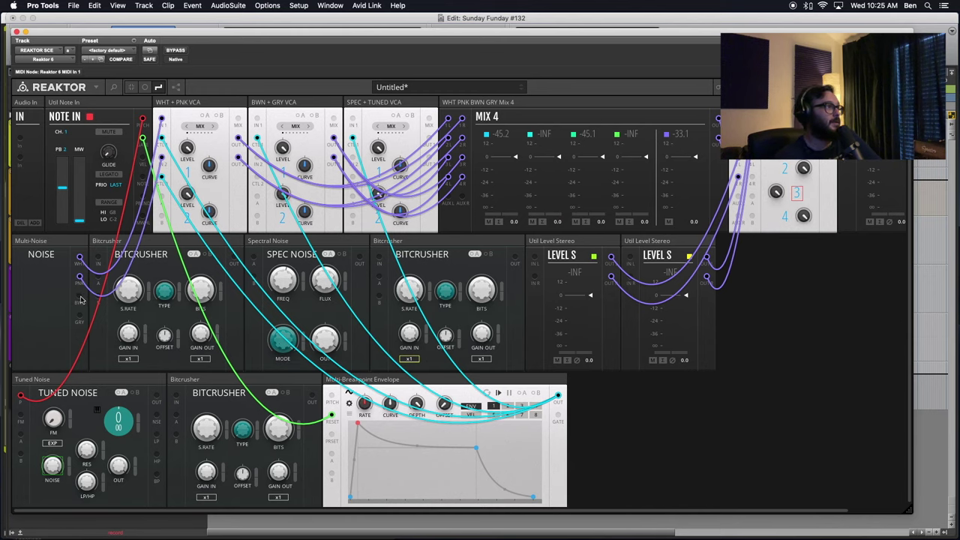
{"action": "left_click_drag", "start_coordinate": [80, 298], "coordinate": [259, 122]}
{"action": "left_click_drag", "start_coordinate": [81, 319], "coordinate": [257, 159]}
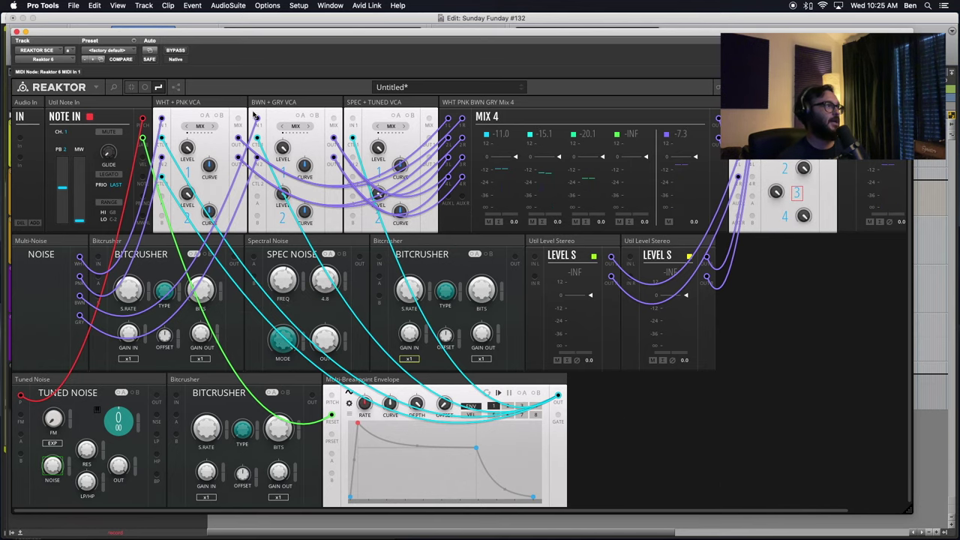
Close and reopen Reaktor 6 on the REAKTOR SCE track, then wire the envelope's Out to the BWN + GRY VCA's CTL 2 in matching cyan
{"action": "left_click", "coordinate": [17, 31]}
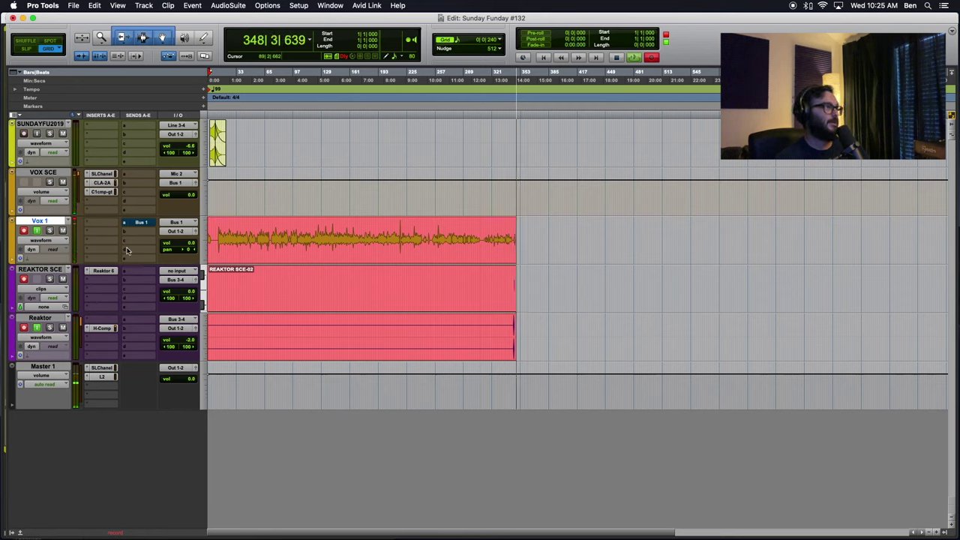
{"action": "left_click", "coordinate": [105, 270]}
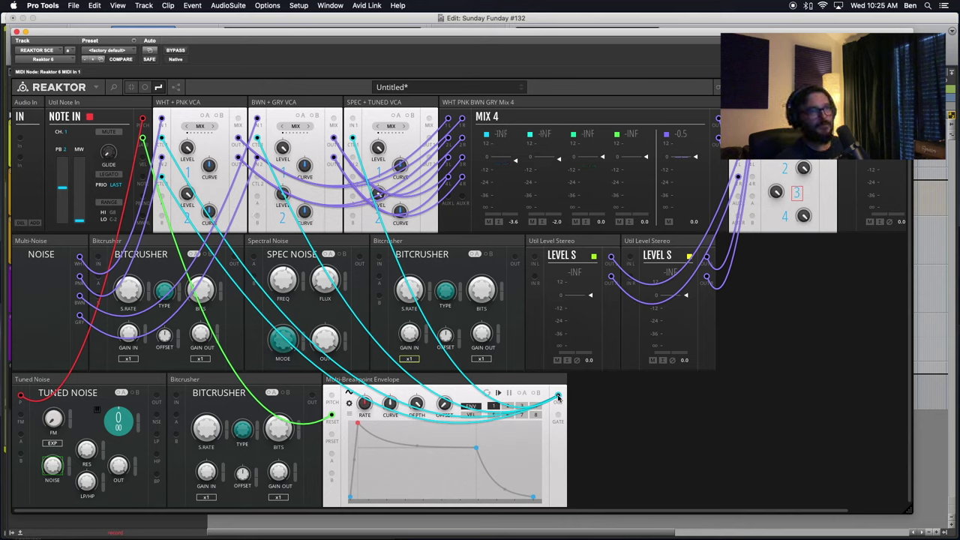
{"action": "left_click_drag", "start_coordinate": [451, 279], "coordinate": [258, 177]}
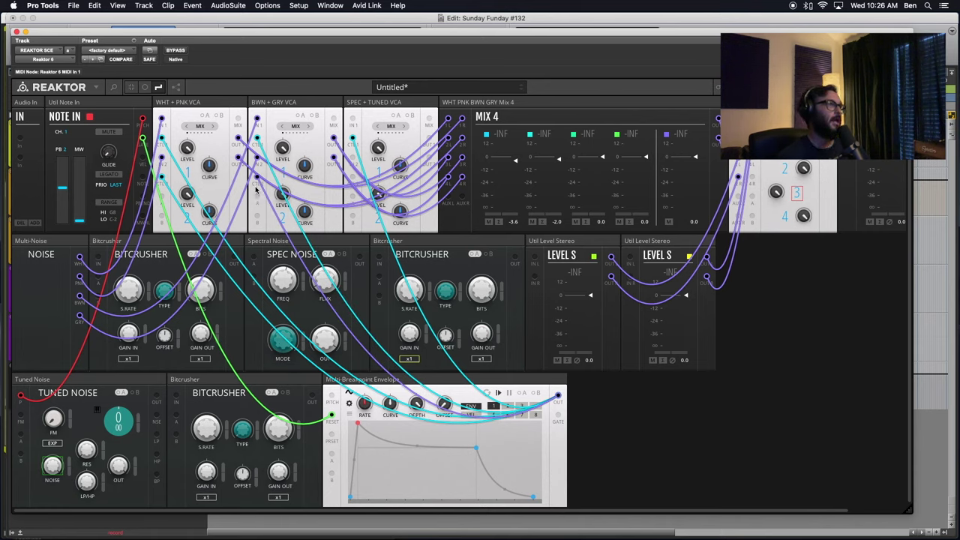
{"action": "right_click", "coordinate": [260, 184]}
{"action": "mouse_move", "coordinate": [285, 188]}
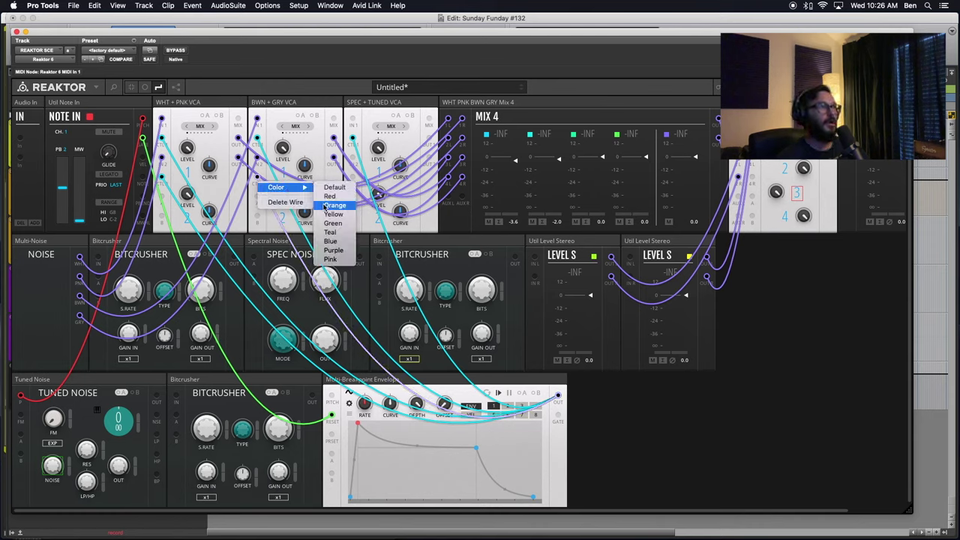
{"action": "left_click", "coordinate": [333, 250]}
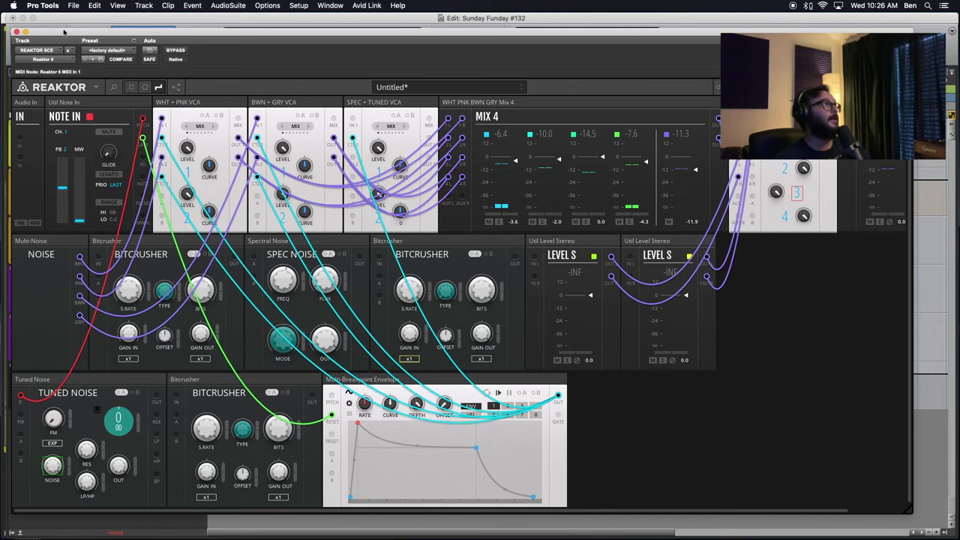
Reposition the Reaktor plug-in window so part of the Pro Tools track list shows beside it
{"action": "left_click_drag", "start_coordinate": [66, 33], "coordinate": [140, 29]}
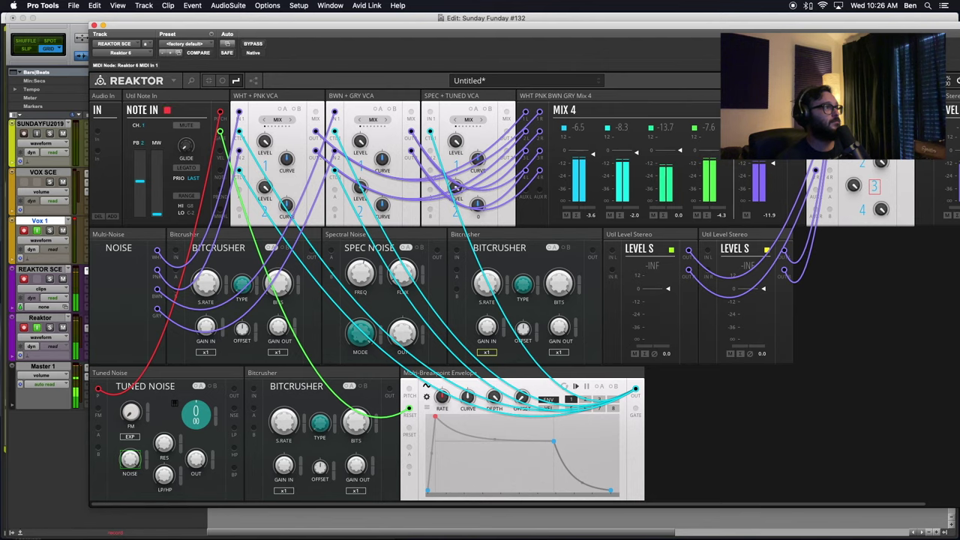
{"action": "left_click_drag", "start_coordinate": [482, 27], "coordinate": [425, 40]}
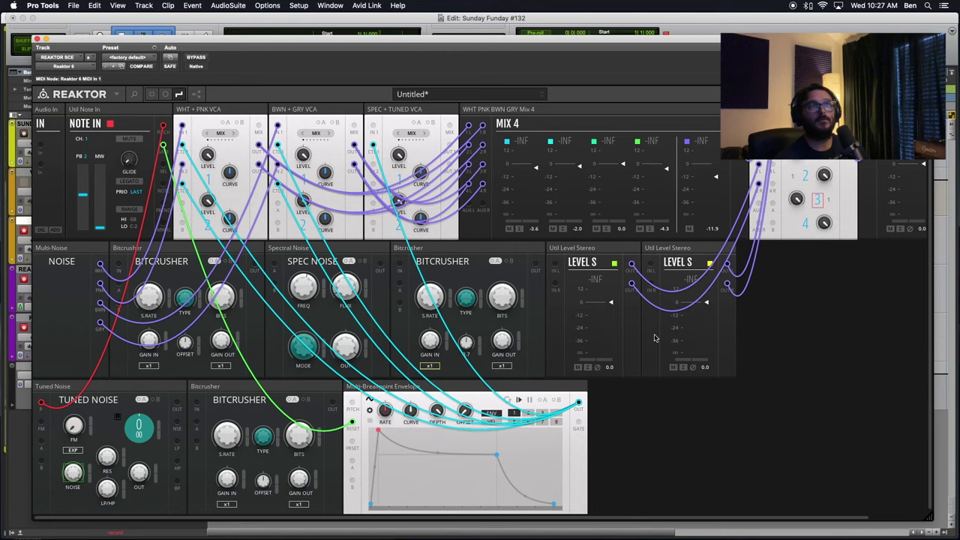
{"action": "scroll", "coordinate": [655, 338], "scroll_direction": "right", "scroll_amount": 3}
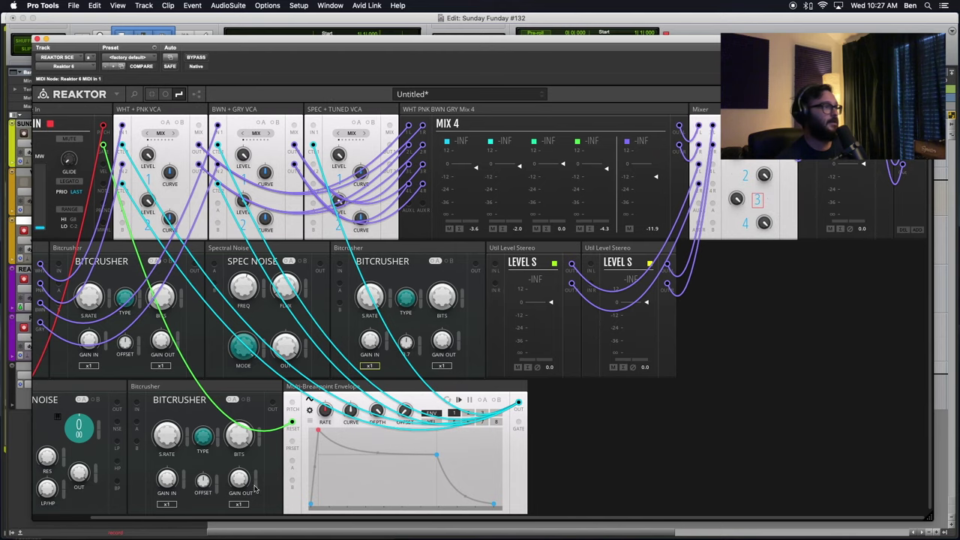
{"action": "scroll", "coordinate": [297, 246], "scroll_direction": "left", "scroll_amount": 3}
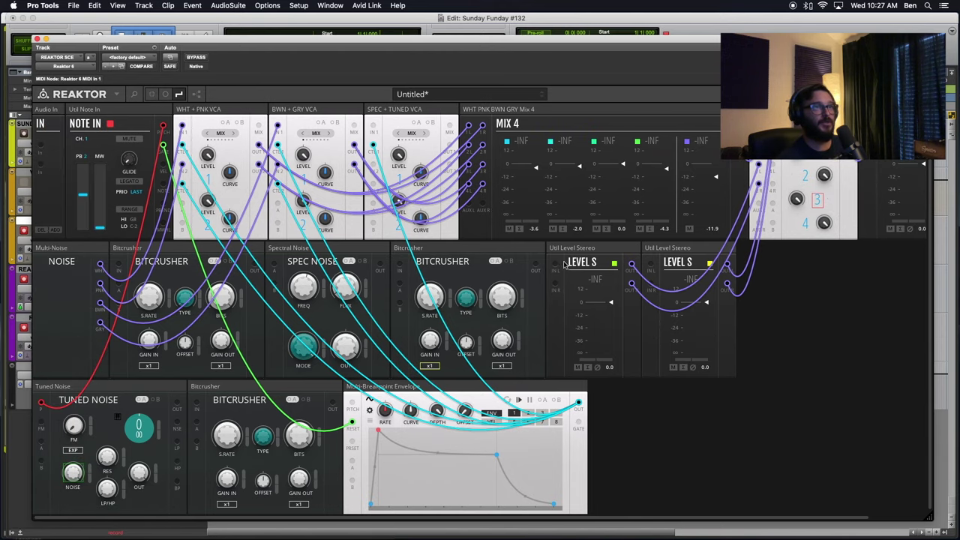
{"action": "left_click", "coordinate": [575, 245]}
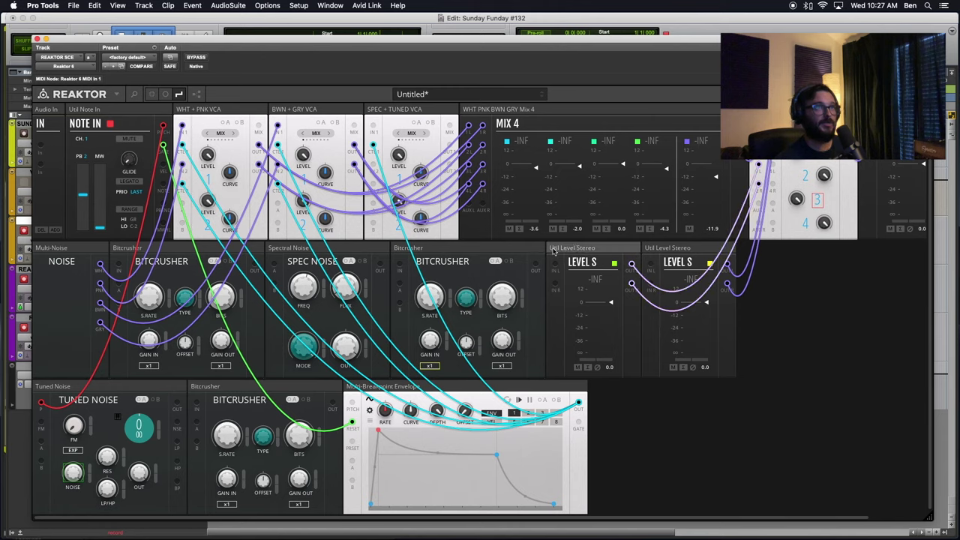
{"action": "left_click", "coordinate": [679, 246]}
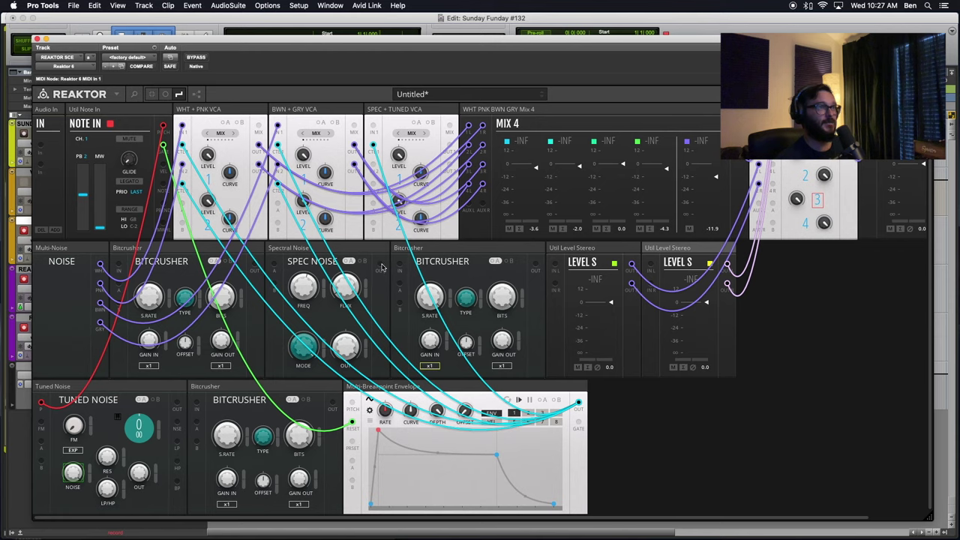
{"action": "left_click_drag", "start_coordinate": [381, 265], "coordinate": [555, 263]}
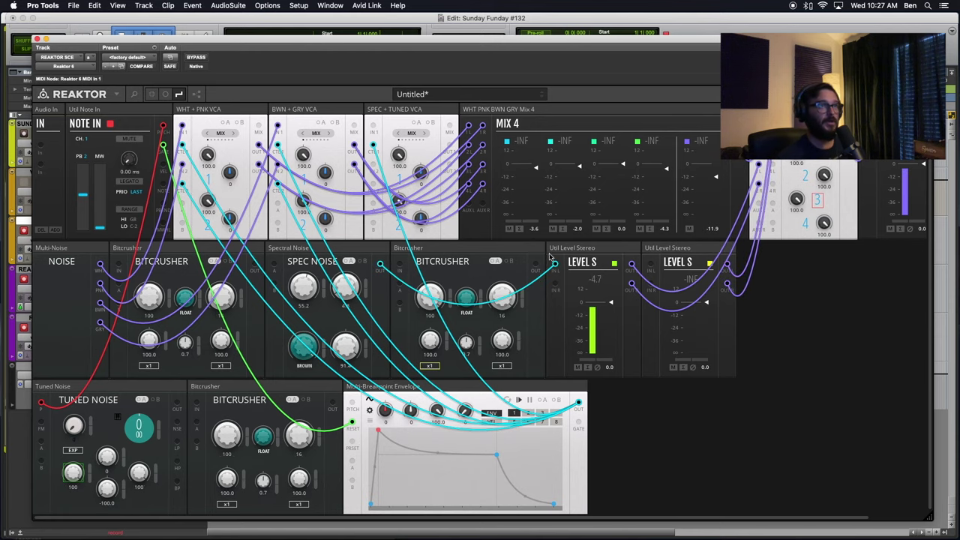
{"action": "right_click", "coordinate": [383, 268]}
{"action": "mouse_move", "coordinate": [407, 274]}
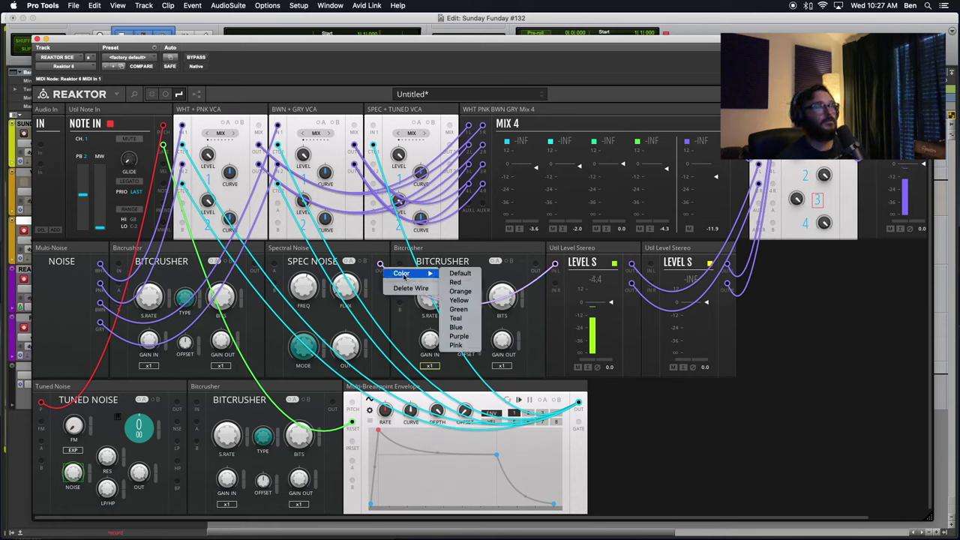
{"action": "left_click", "coordinate": [420, 288]}
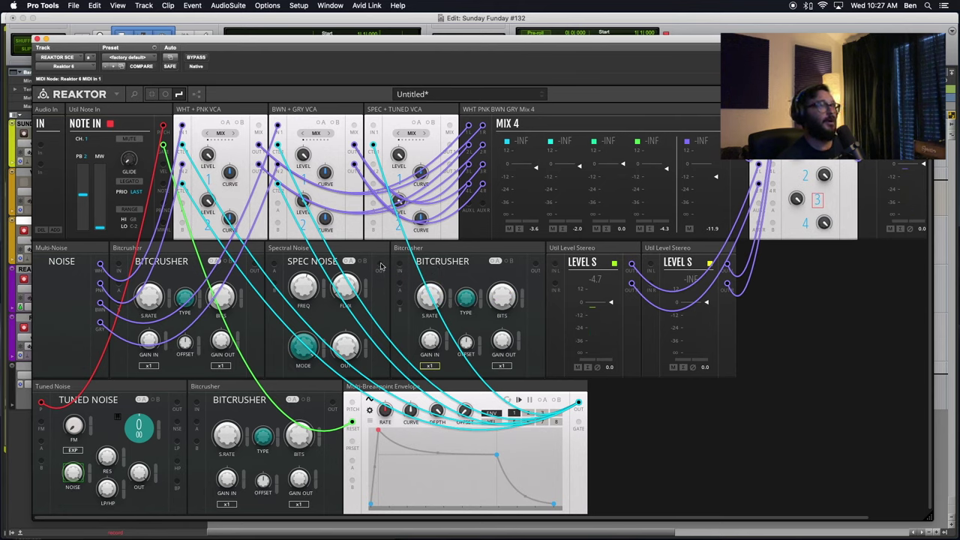
Wire Spectral Noise's Out to the SPEC + TUNED VCA's In 1 in purple, and Tuned Noise's Out to its In 2
{"action": "left_click_drag", "start_coordinate": [381, 264], "coordinate": [373, 127]}
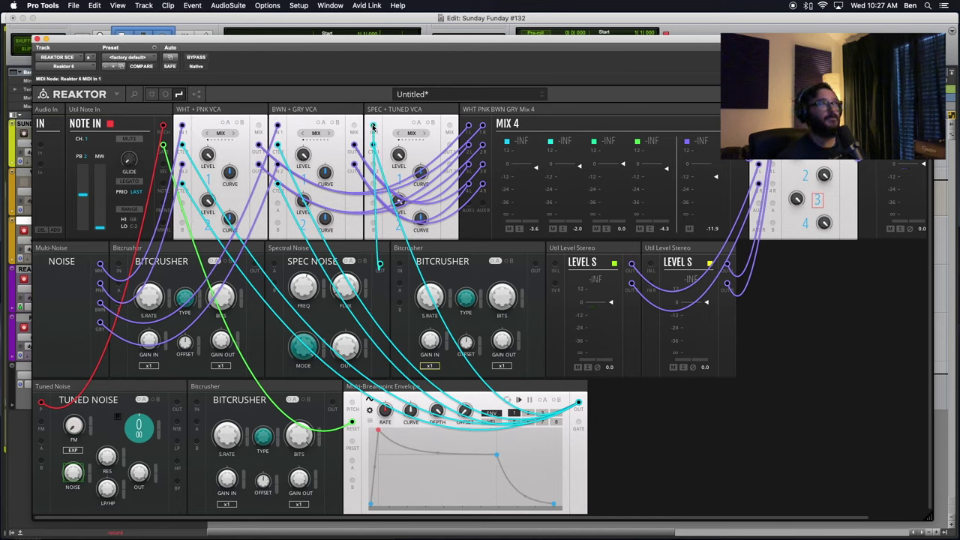
{"action": "right_click", "coordinate": [375, 218]}
{"action": "mouse_move", "coordinate": [402, 219]}
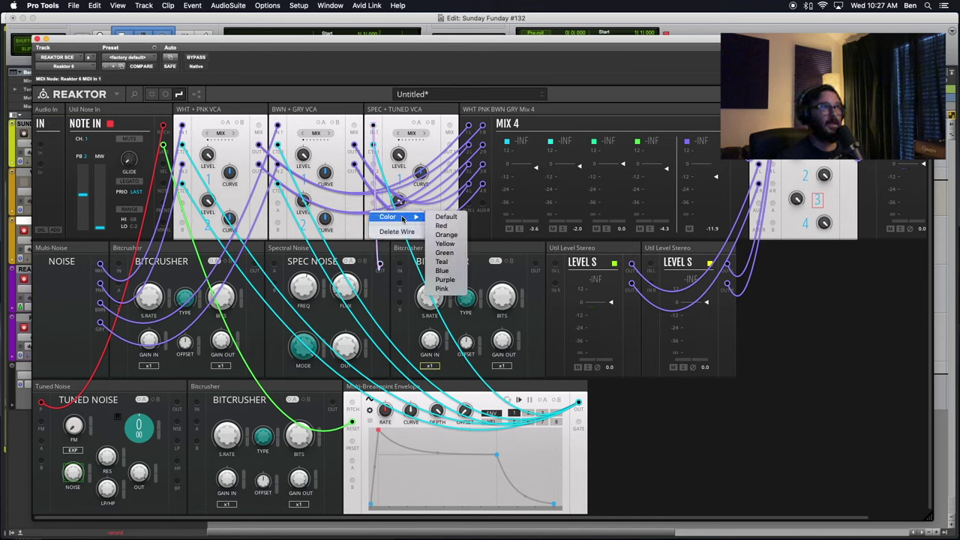
{"action": "left_click", "coordinate": [454, 283]}
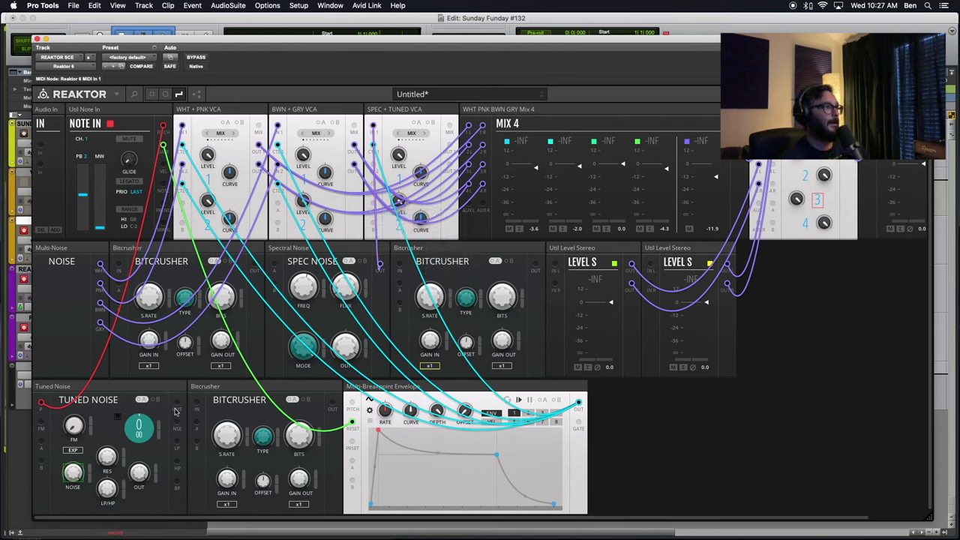
{"action": "left_click_drag", "start_coordinate": [177, 404], "coordinate": [373, 165]}
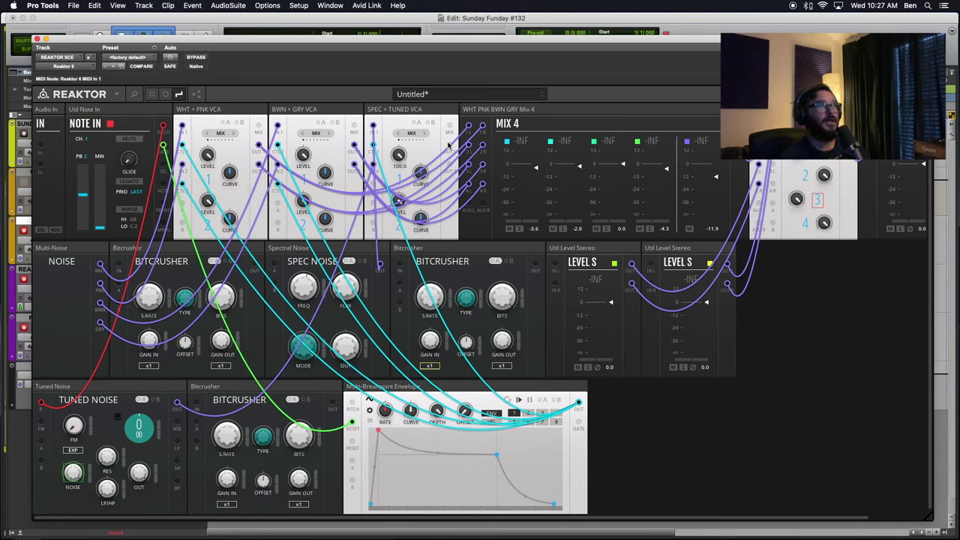
Connect the SPEC + TUNED VCA's Out 1 to both inputs of the green Level S and lower that block's fader to -8.9
{"action": "left_click_drag", "start_coordinate": [449, 145], "coordinate": [556, 265]}
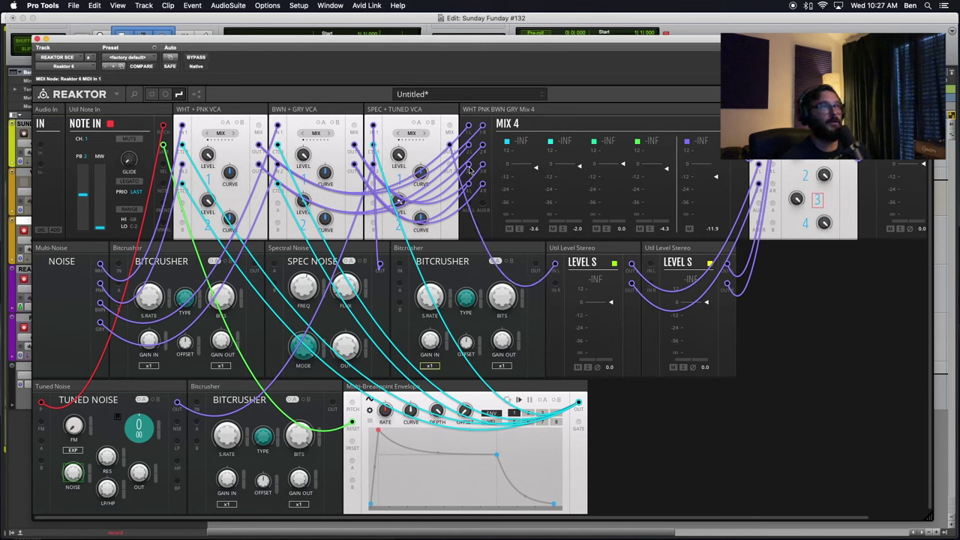
{"action": "left_click_drag", "start_coordinate": [450, 147], "coordinate": [556, 286]}
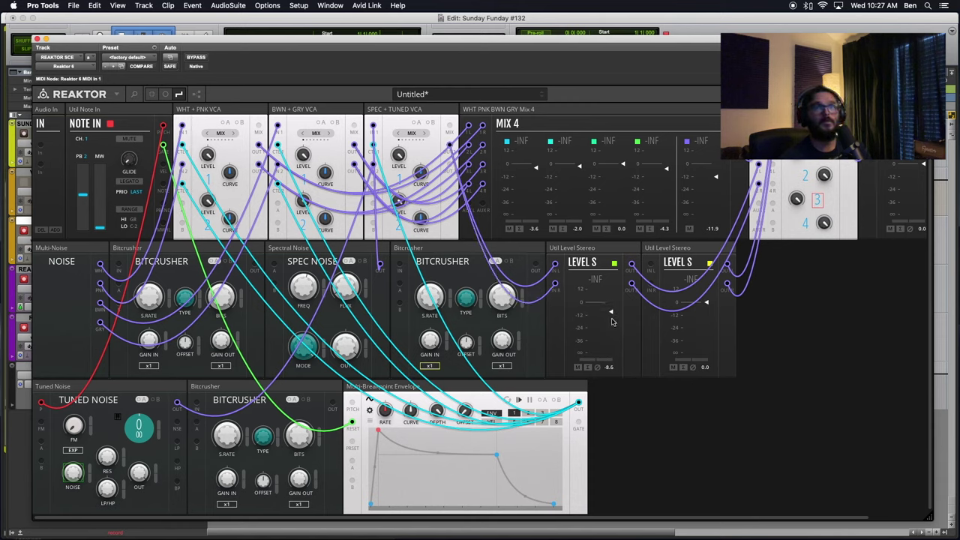
{"action": "left_click_drag", "start_coordinate": [612, 321], "coordinate": [612, 322]}
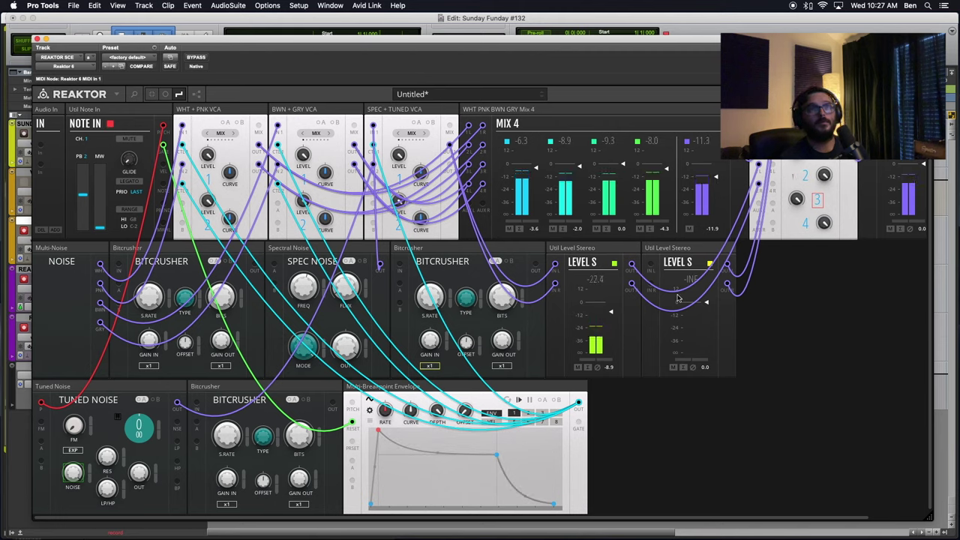
Mute all four channels of the Mix 4 block
{"action": "left_click", "coordinate": [640, 228]}
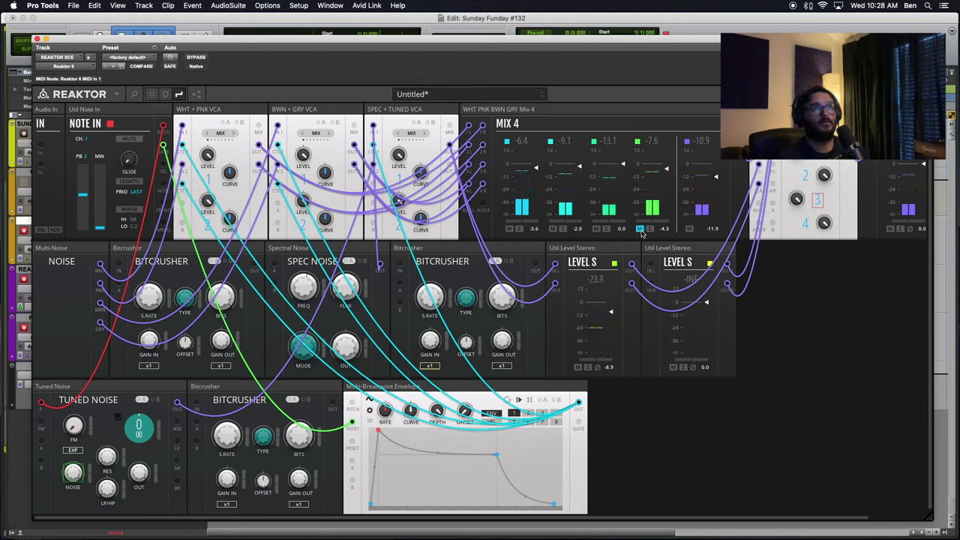
{"action": "left_click", "coordinate": [596, 229]}
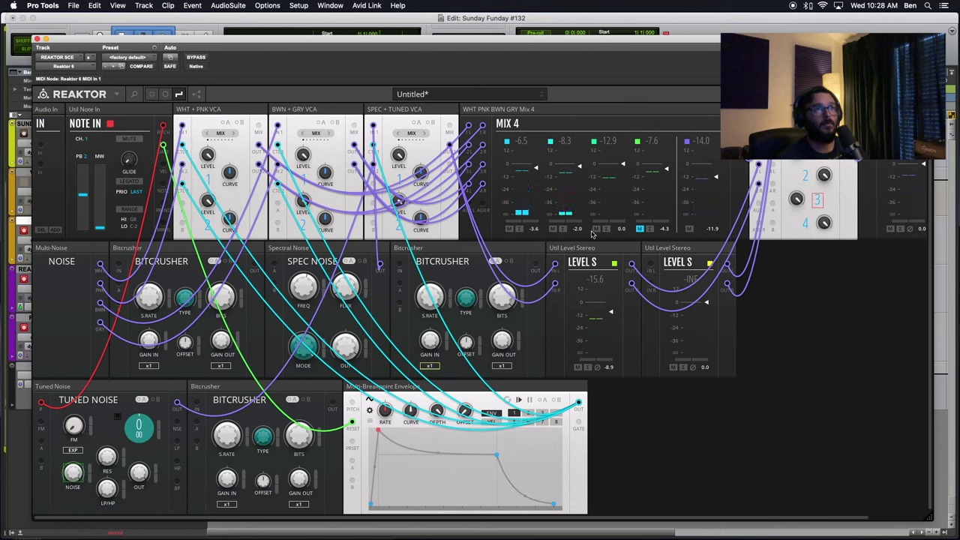
{"action": "left_click", "coordinate": [553, 228]}
{"action": "left_click", "coordinate": [510, 228]}
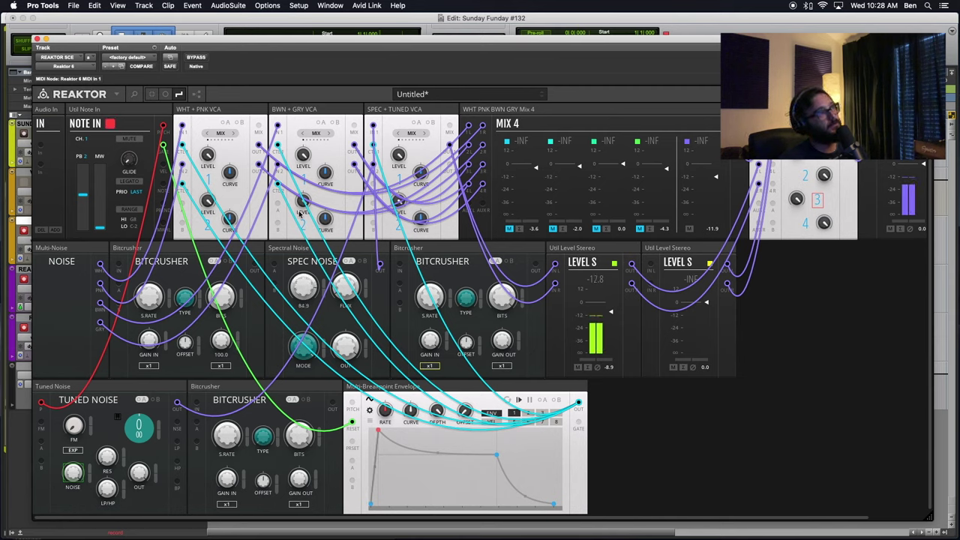
Set Spectral Noise's FREQ to 68.9 and its FLUX to about 57
{"action": "left_click_drag", "start_coordinate": [303, 285], "coordinate": [303, 253]}
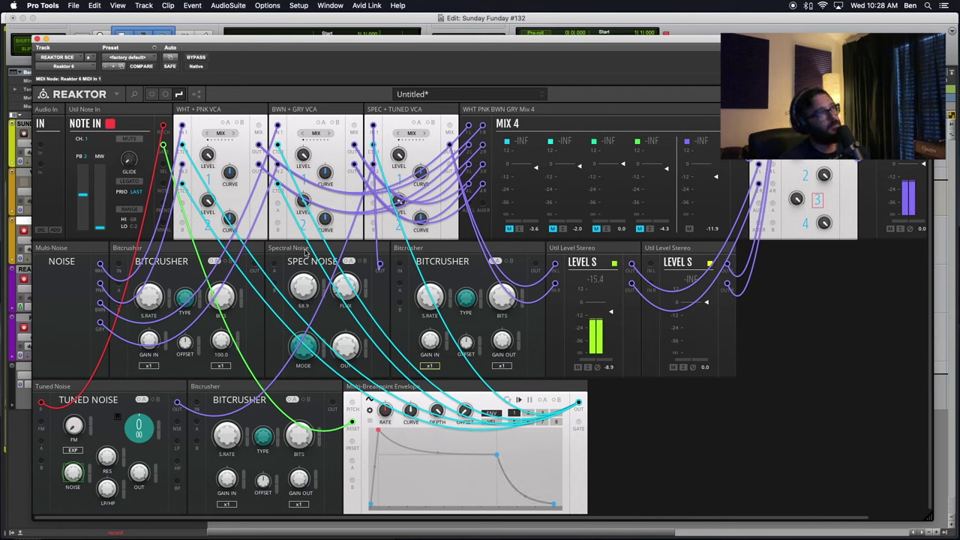
{"action": "left_click_drag", "start_coordinate": [347, 287], "coordinate": [328, 330]}
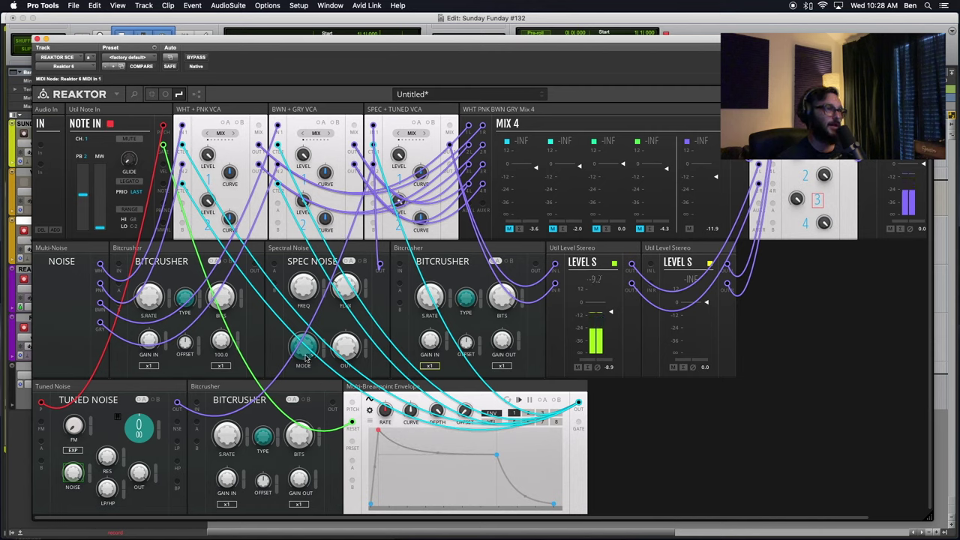
Audition Spectral Noise's other modes, including GRAY, return it to BROWN, and unmute the four Mix 4 channels
{"action": "mouse_move", "coordinate": [304, 356]}
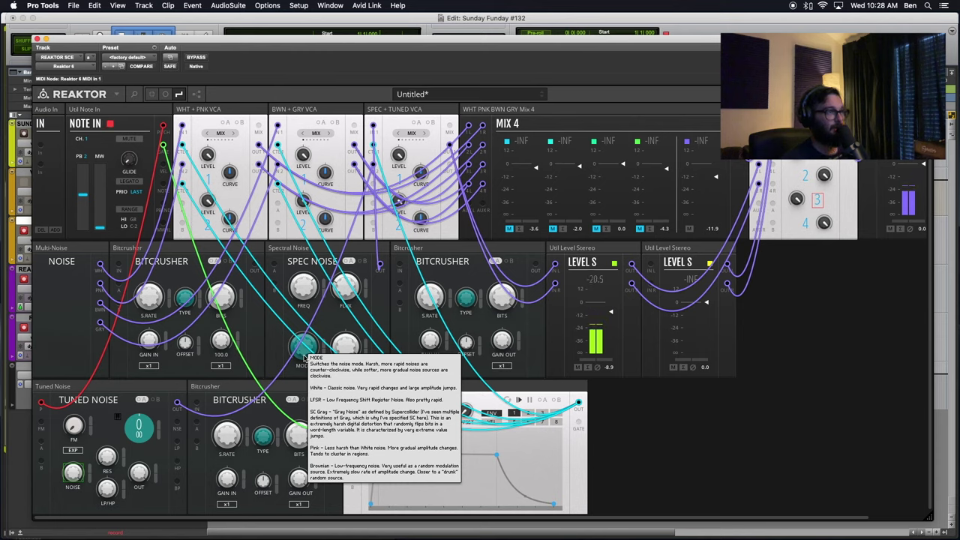
{"action": "left_click_drag", "start_coordinate": [303, 358], "coordinate": [306, 428]}
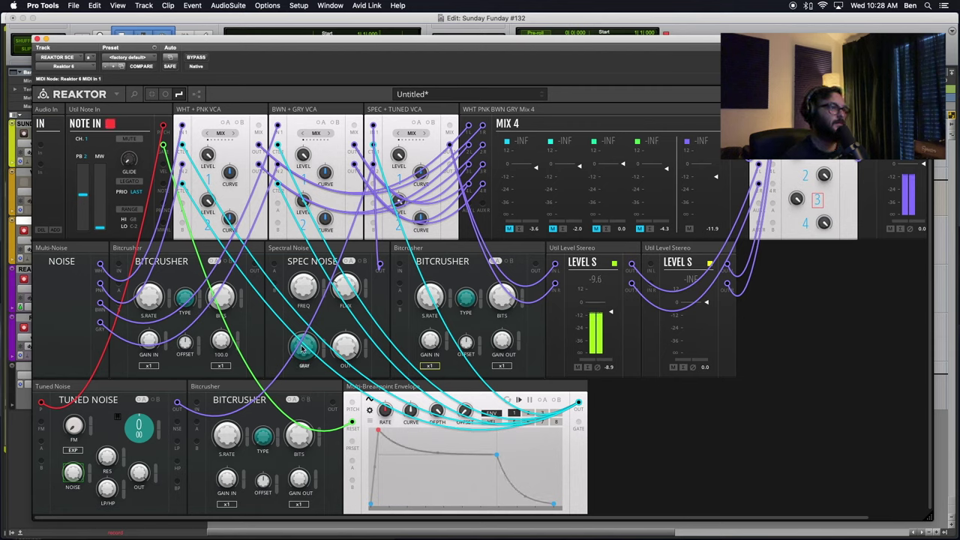
{"action": "left_click_drag", "start_coordinate": [304, 346], "coordinate": [296, 367]}
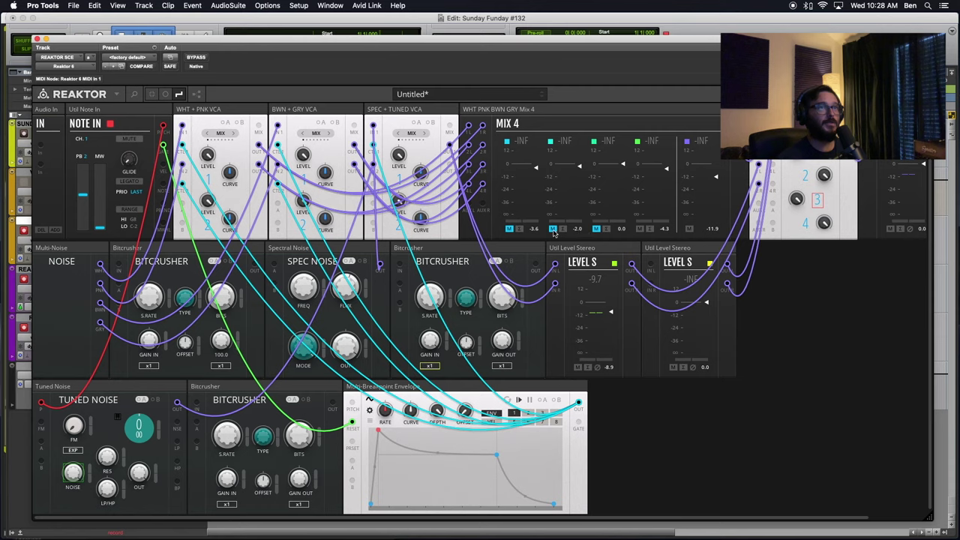
{"action": "left_click", "coordinate": [598, 229]}
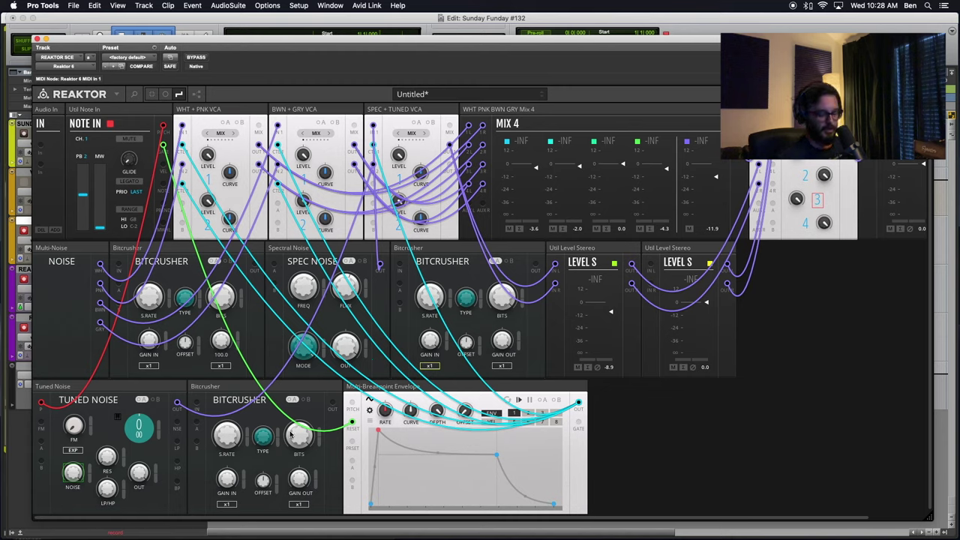
Add a second Toy Box Multi-Breakpoint Envelope block in the empty rack space beside the first one
{"action": "mouse_move", "coordinate": [291, 434]}
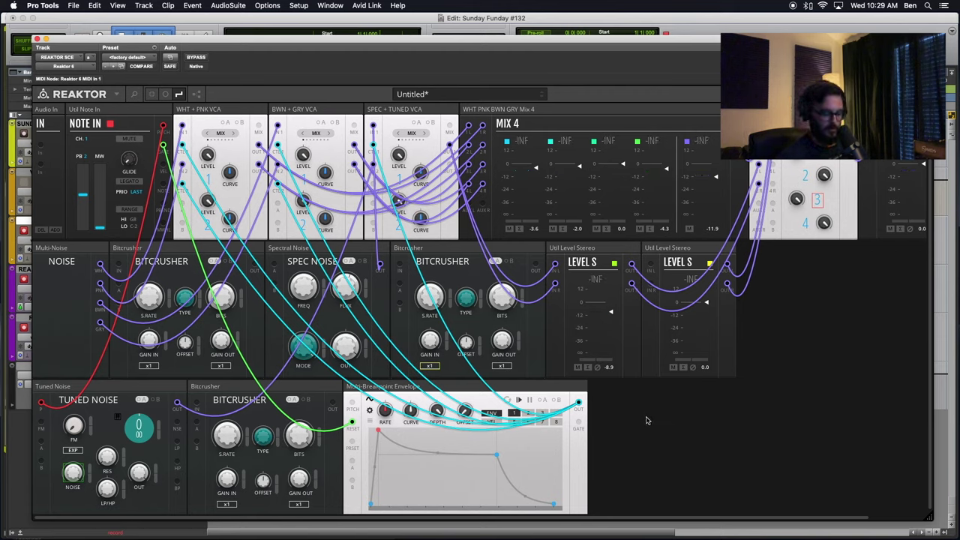
{"action": "type", "text": "Toy Box Multi"}
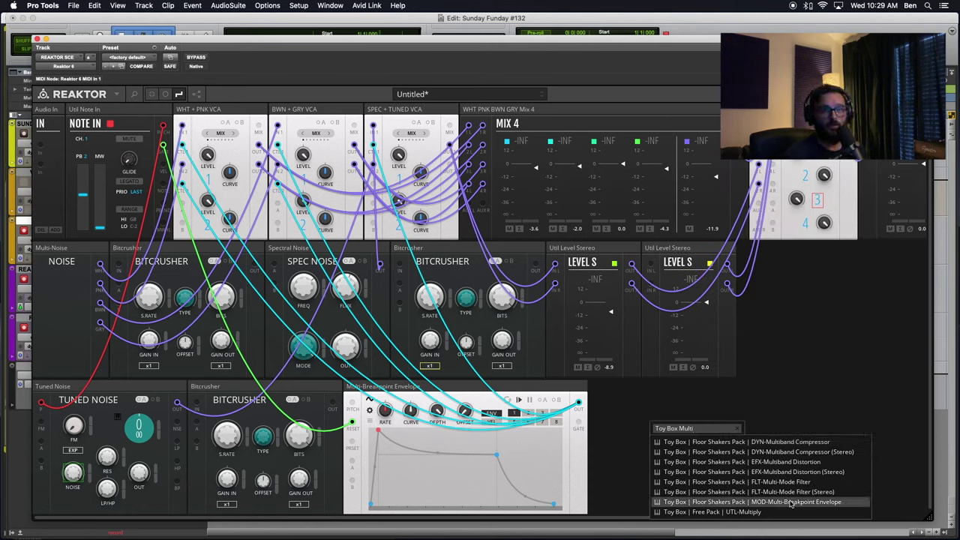
{"action": "key", "text": "Return"}
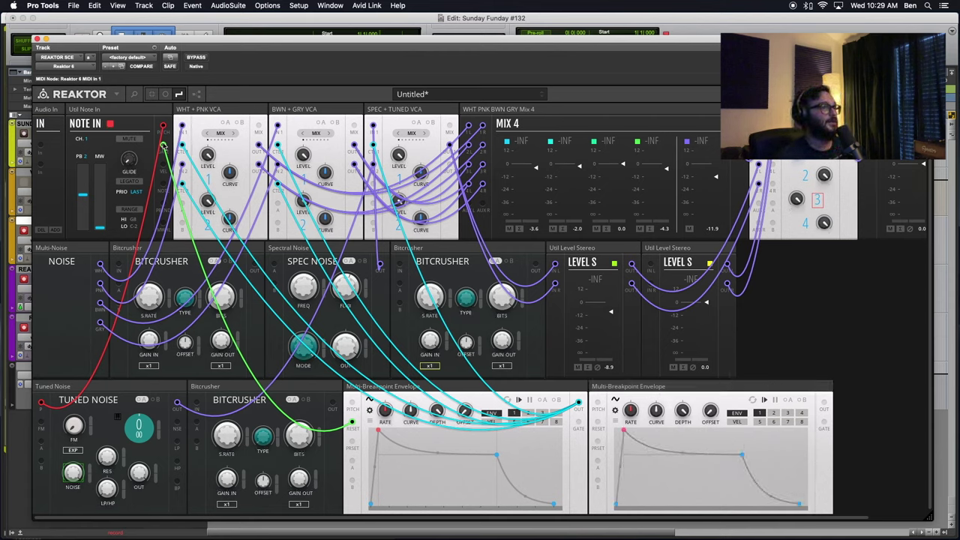
Wire Note In's gate output to the second envelope's Reset input and color the wire green
{"action": "left_click_drag", "start_coordinate": [163, 145], "coordinate": [598, 425]}
{"action": "right_click", "coordinate": [598, 424]}
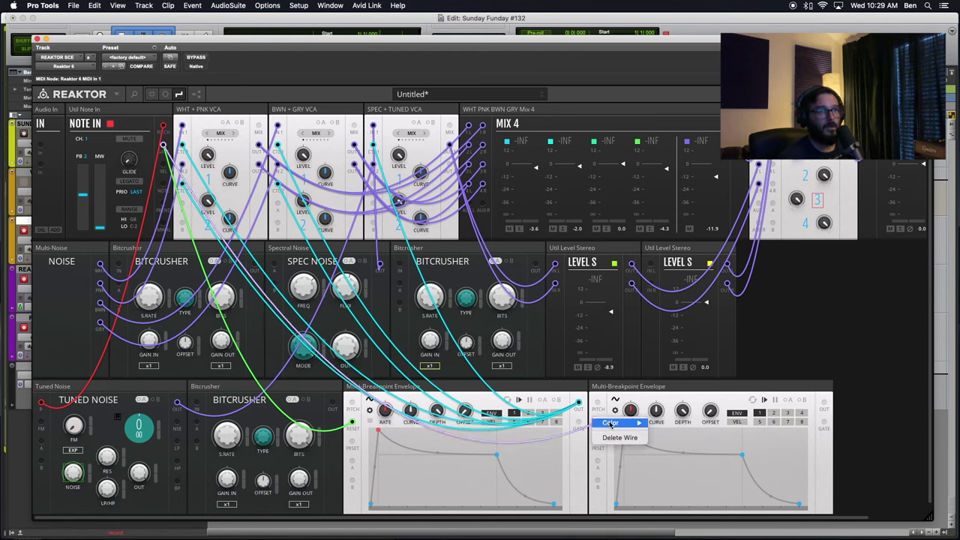
{"action": "mouse_move", "coordinate": [615, 423]}
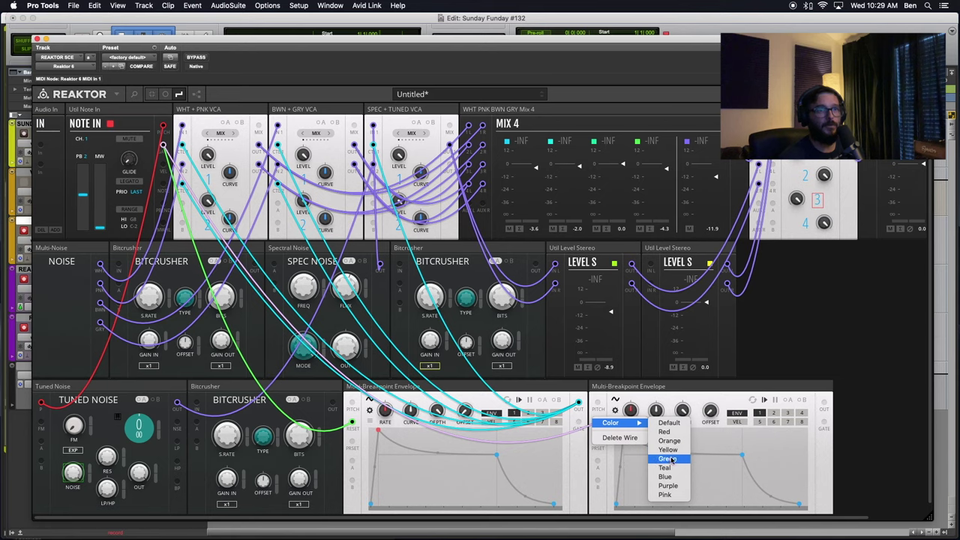
{"action": "left_click", "coordinate": [667, 459]}
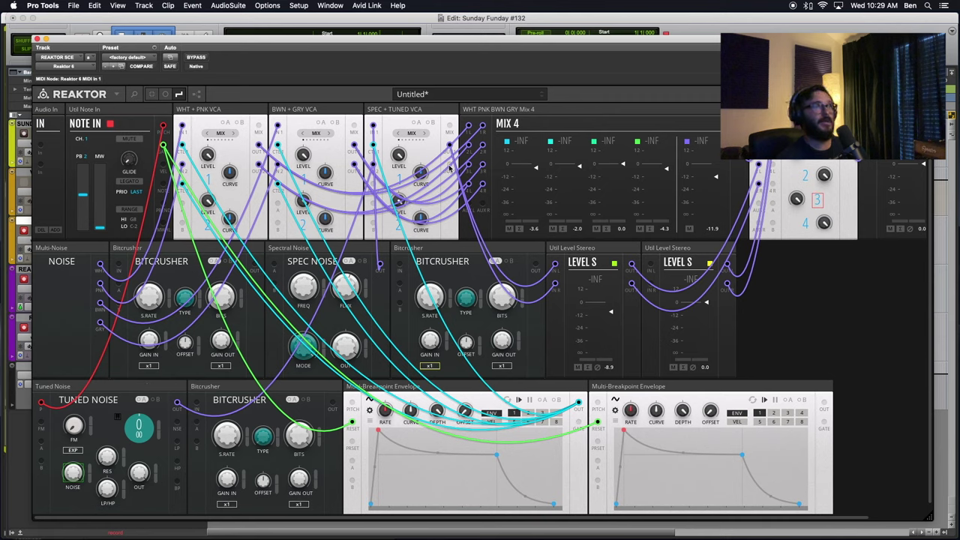
Connect the SPEC + TUNED VCA's Out 2 to the yellow Level S's left input
{"action": "left_click_drag", "start_coordinate": [450, 169], "coordinate": [650, 269]}
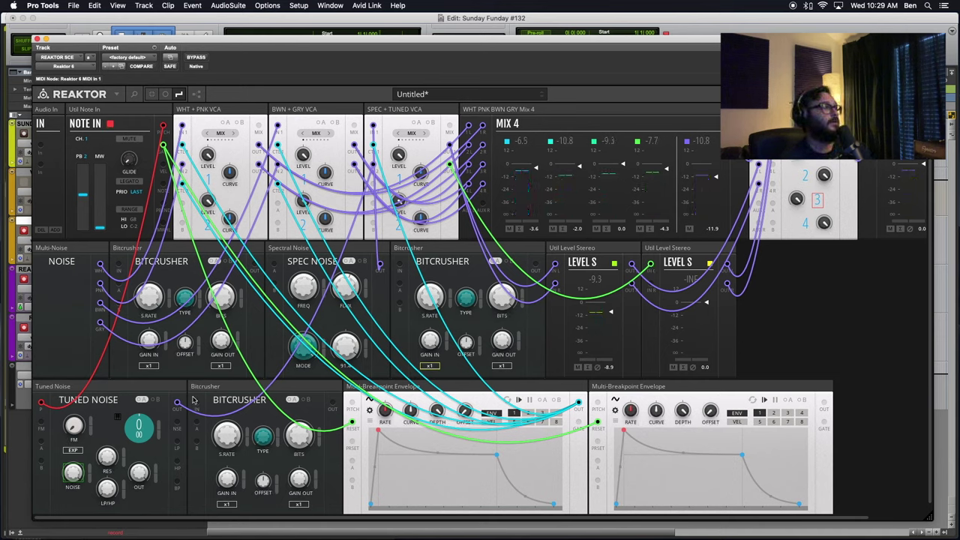
{"action": "left_click", "coordinate": [122, 388]}
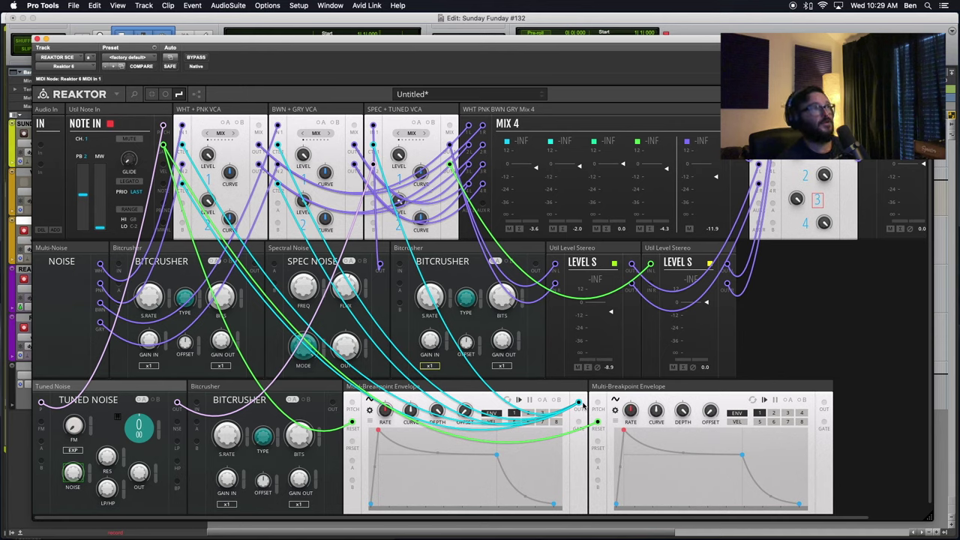
{"action": "left_click", "coordinate": [584, 406]}
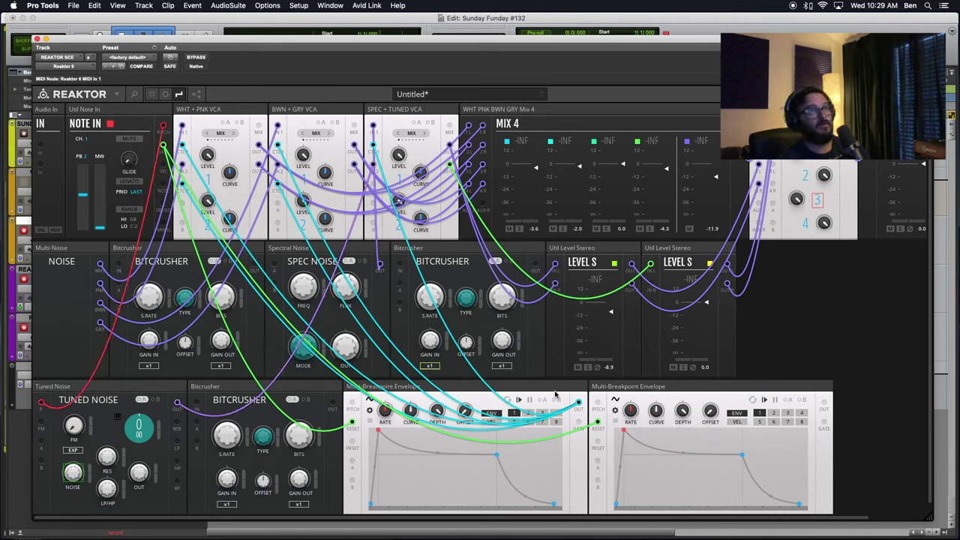
Wire the first envelope's Out to the SPEC + TUNED VCA's CTL 2 and color it to match the other cyan control wires
{"action": "left_click_drag", "start_coordinate": [577, 403], "coordinate": [375, 186]}
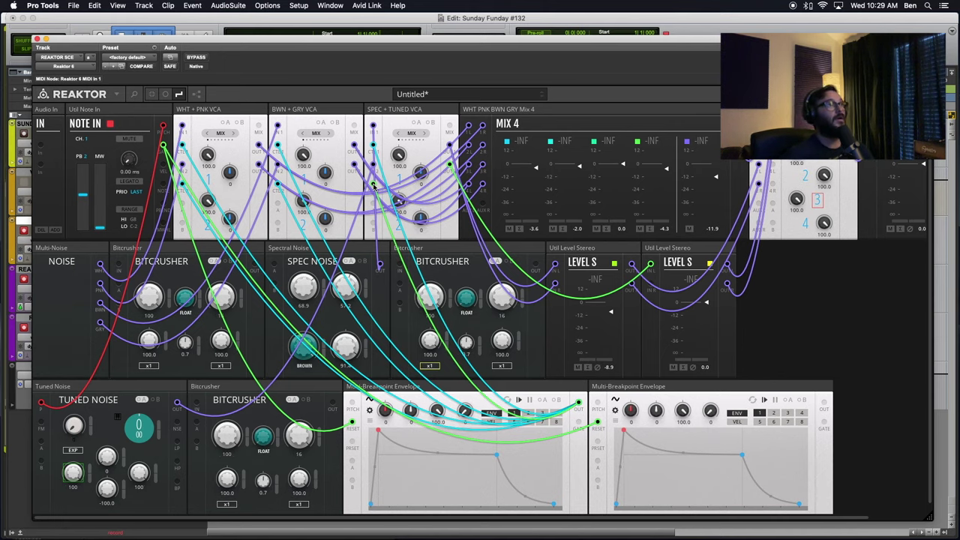
{"action": "right_click", "coordinate": [372, 186]}
{"action": "mouse_move", "coordinate": [402, 200]}
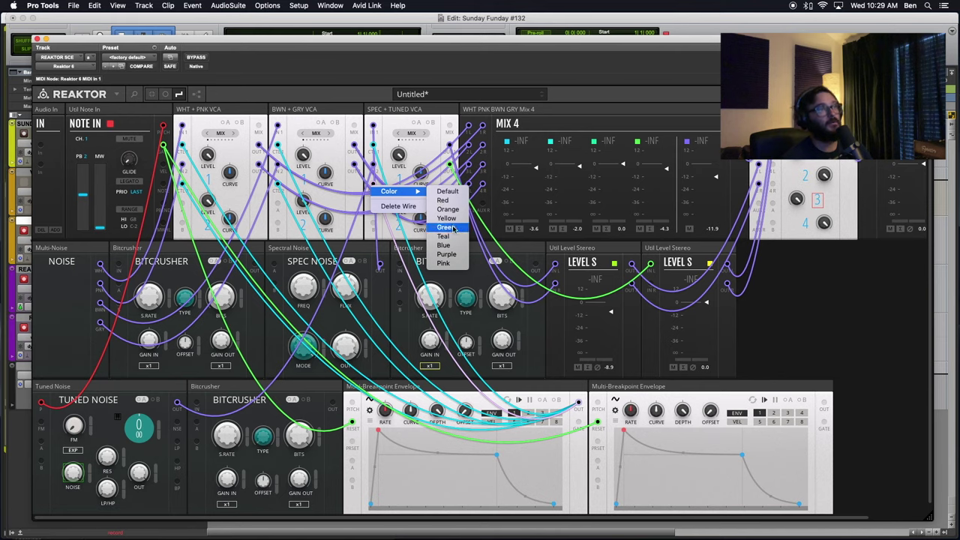
{"action": "left_click", "coordinate": [448, 247]}
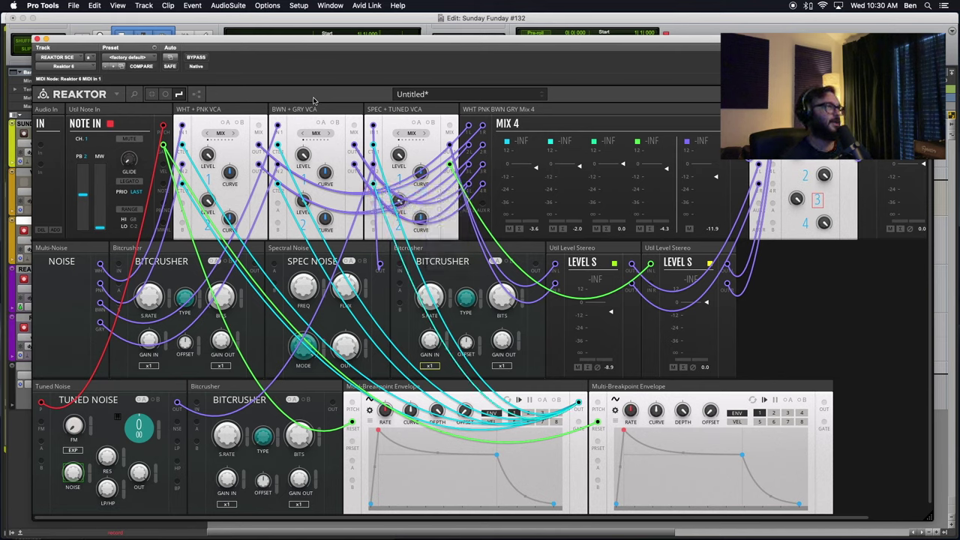
Recolor the green wire feeding the yellow Level S purple, and connect the SPEC + TUNED VCA's Out 2 to its right input too
{"action": "right_click", "coordinate": [453, 173]}
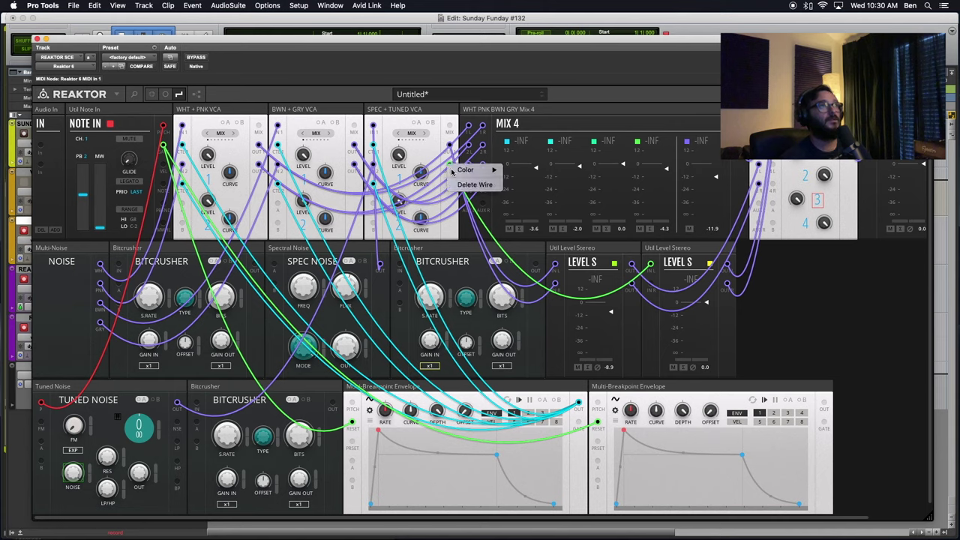
{"action": "mouse_move", "coordinate": [458, 171]}
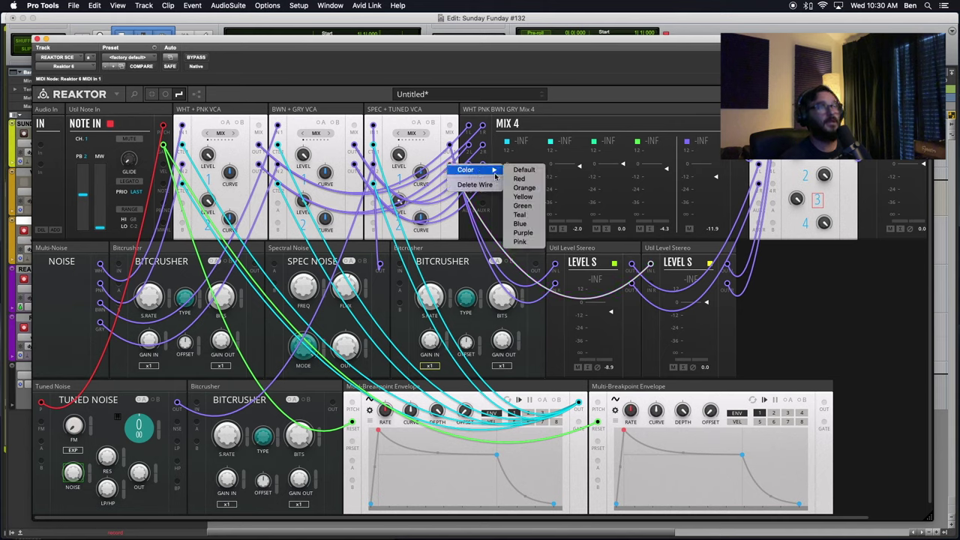
{"action": "left_click", "coordinate": [529, 232]}
{"action": "left_click_drag", "start_coordinate": [450, 167], "coordinate": [652, 286]}
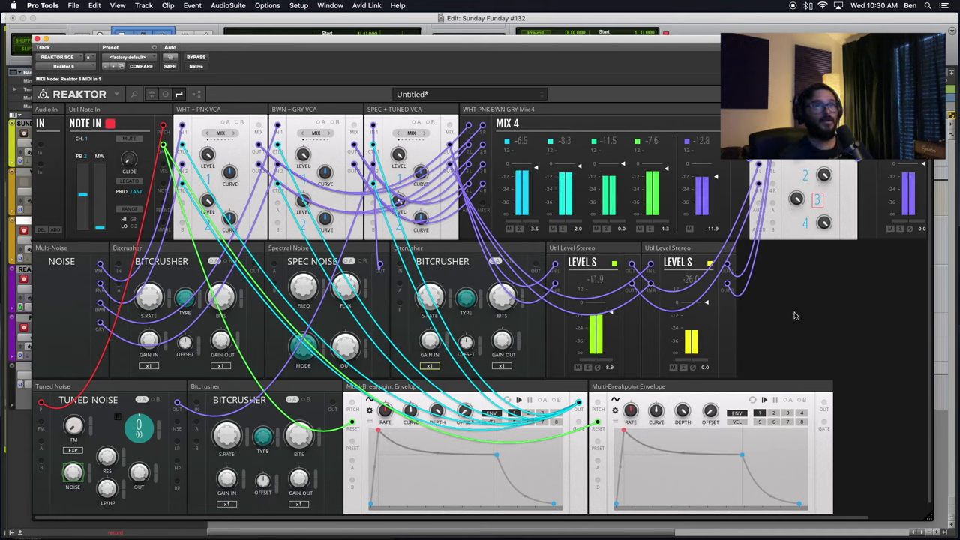
Mute the green Level S and all four Mix 4 channels to isolate the tuned noise
{"action": "left_click", "coordinate": [578, 368]}
{"action": "left_click", "coordinate": [640, 229]}
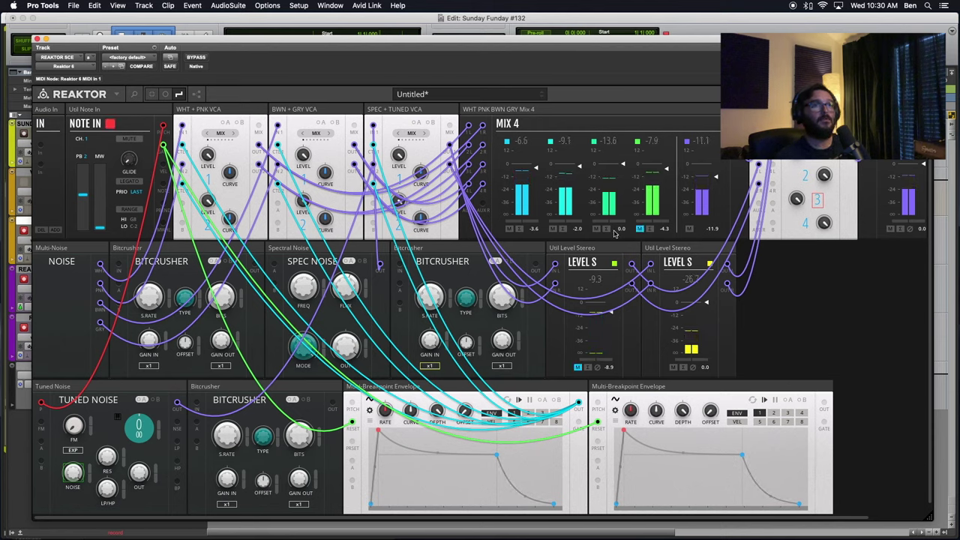
{"action": "left_click", "coordinate": [597, 230]}
{"action": "left_click", "coordinate": [553, 230]}
{"action": "left_click", "coordinate": [509, 230]}
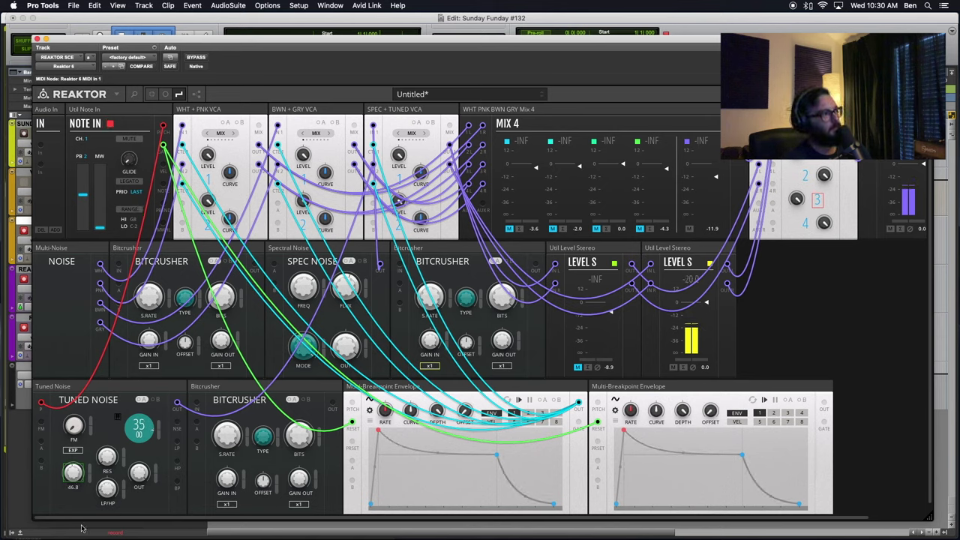
Adjust the Tuned Noise block's Noise and LP/HP knobs to shape its tone
{"action": "left_click_drag", "start_coordinate": [81, 528], "coordinate": [61, 481]}
{"action": "left_click_drag", "start_coordinate": [60, 448], "coordinate": [61, 466]}
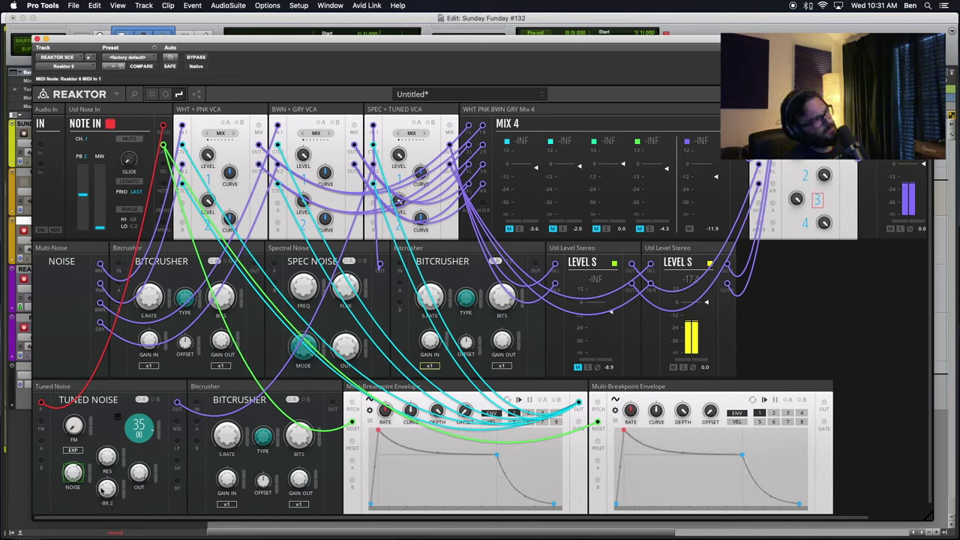
{"action": "left_click_drag", "start_coordinate": [101, 490], "coordinate": [102, 493]}
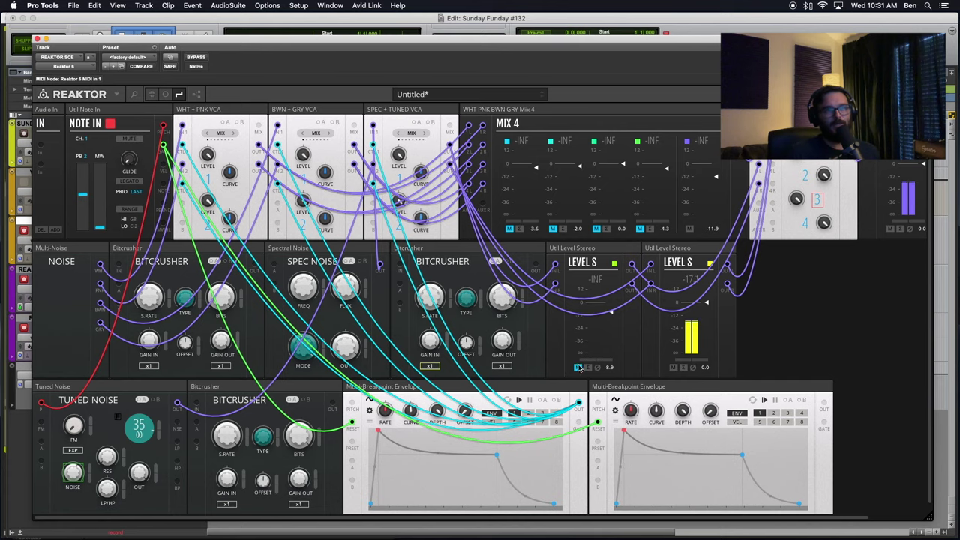
Unmute the green Level S and all four Mix 4 channels, and lower the second Mix 4 channel's fader to -16.8
{"action": "left_click", "coordinate": [579, 368]}
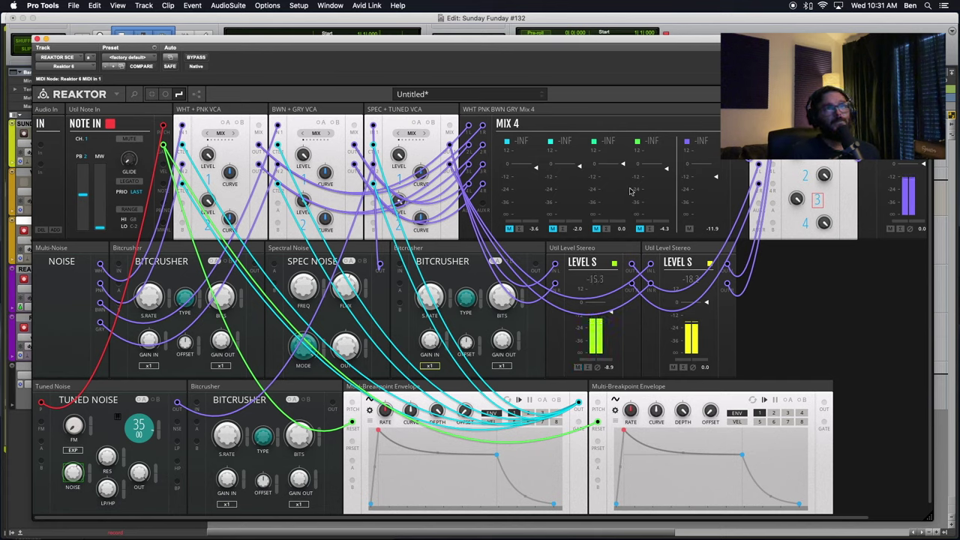
{"action": "left_click", "coordinate": [640, 227]}
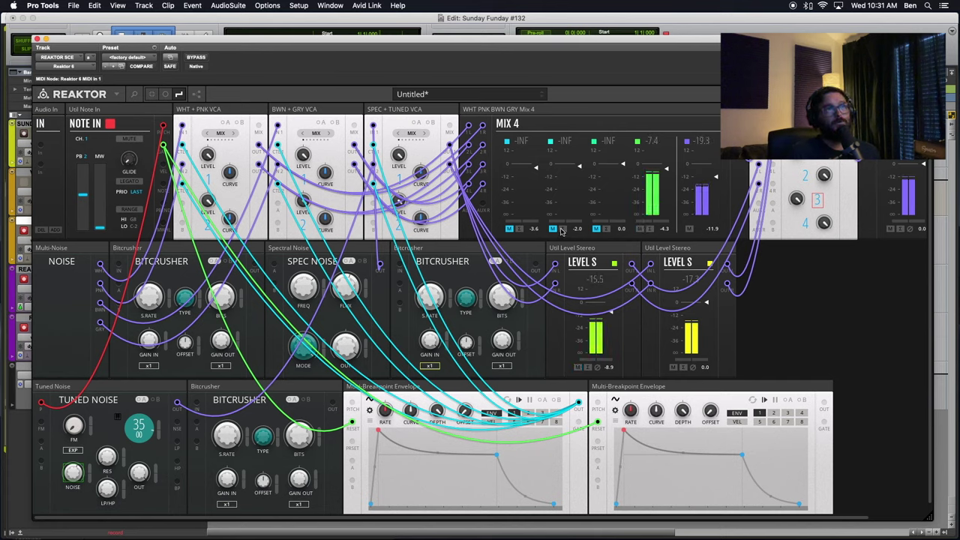
{"action": "left_click", "coordinate": [596, 229]}
{"action": "left_click", "coordinate": [553, 228]}
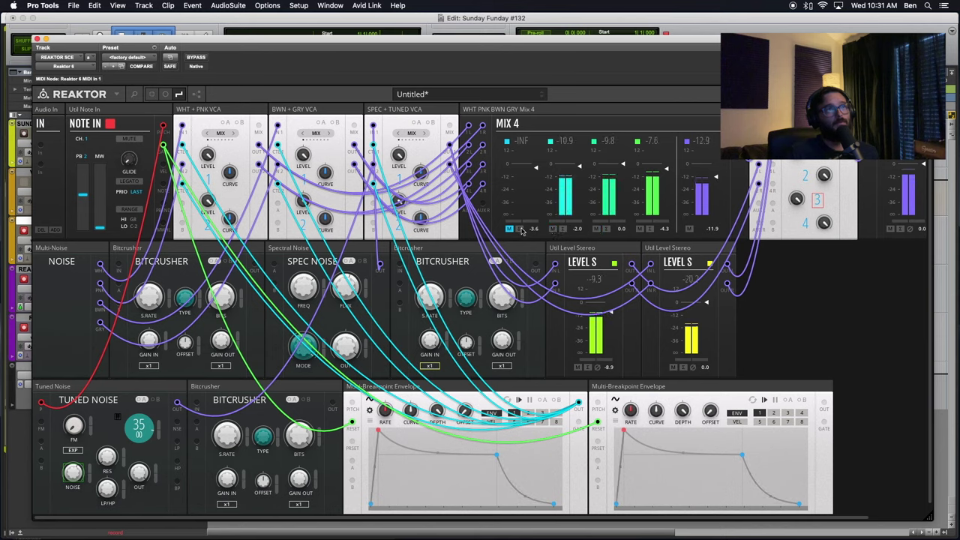
{"action": "left_click", "coordinate": [518, 229]}
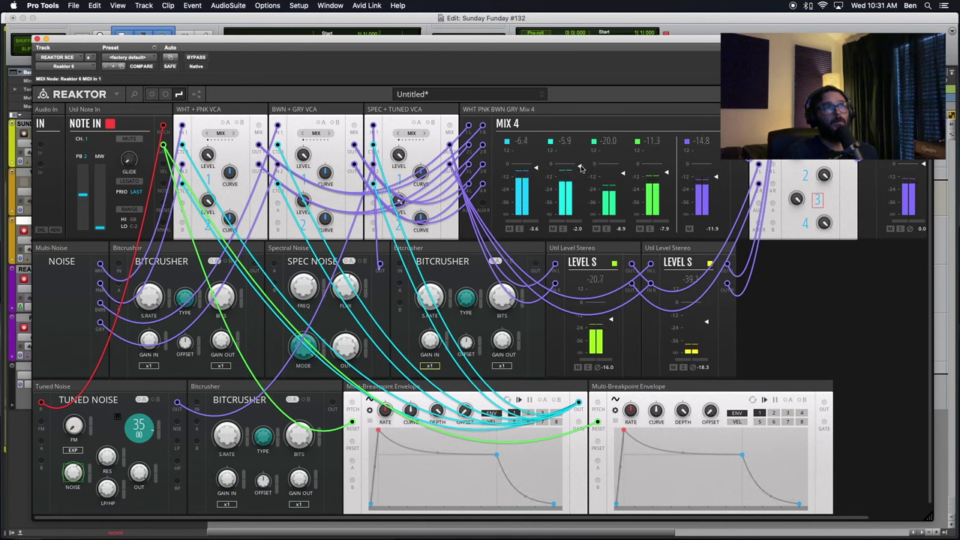
{"action": "left_click_drag", "start_coordinate": [579, 167], "coordinate": [580, 178]}
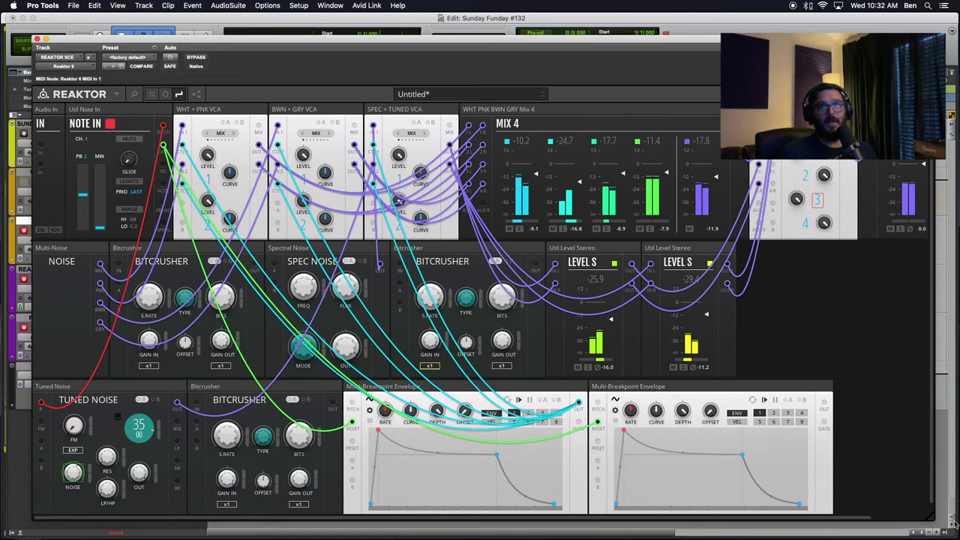
Enlarge the Reaktor window and reposition it over the Edit window so the whole rack is in reach
{"action": "left_click_drag", "start_coordinate": [953, 523], "coordinate": [958, 527]}
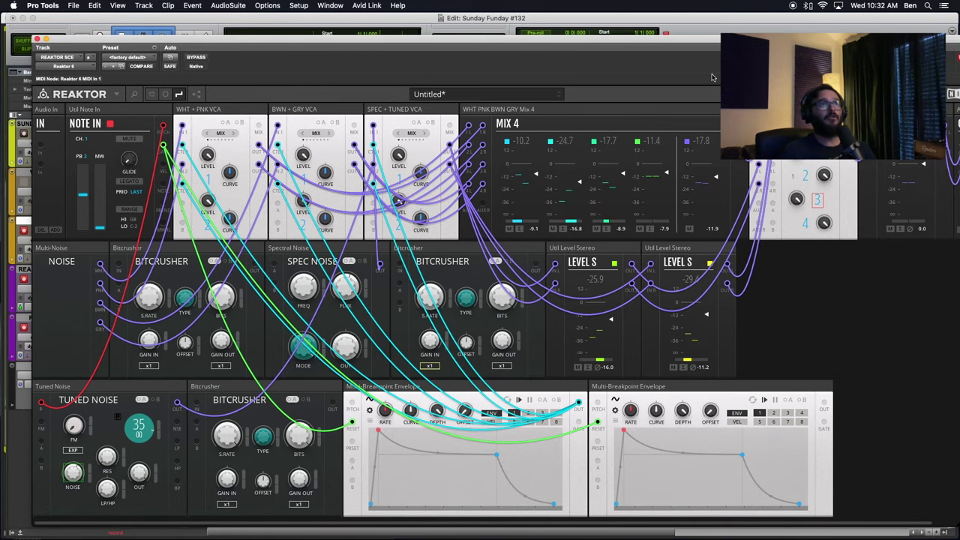
{"action": "left_click_drag", "start_coordinate": [447, 41], "coordinate": [498, 41]}
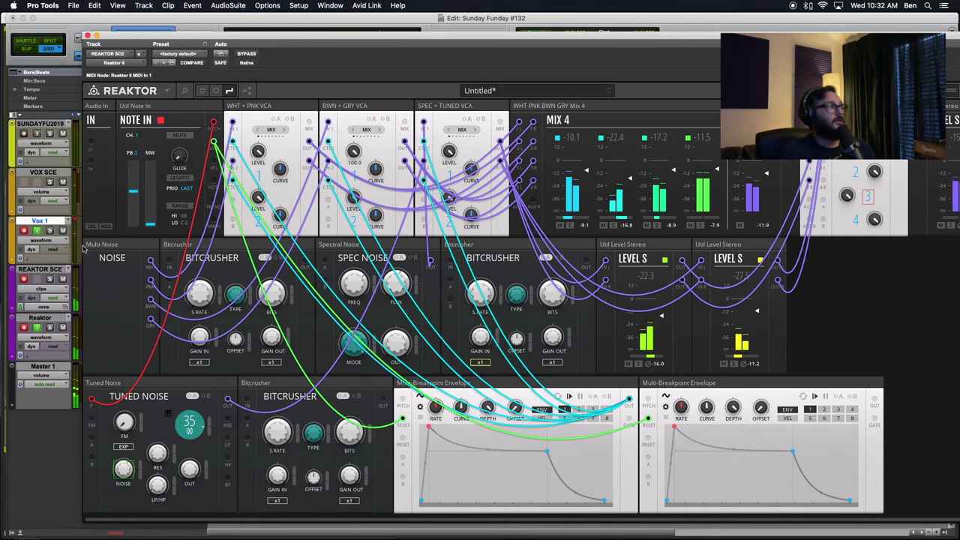
{"action": "left_click", "coordinate": [483, 21]}
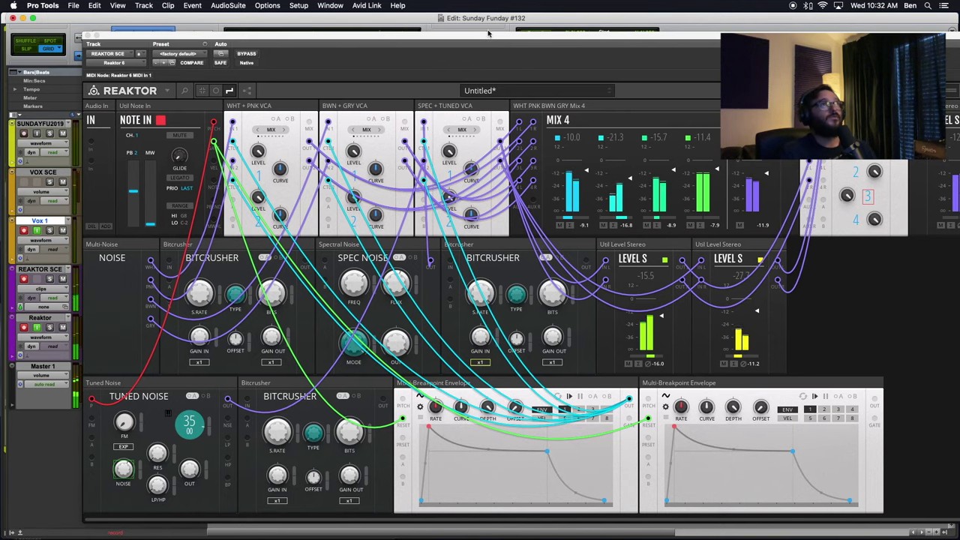
{"action": "left_click_drag", "start_coordinate": [488, 34], "coordinate": [418, 41]}
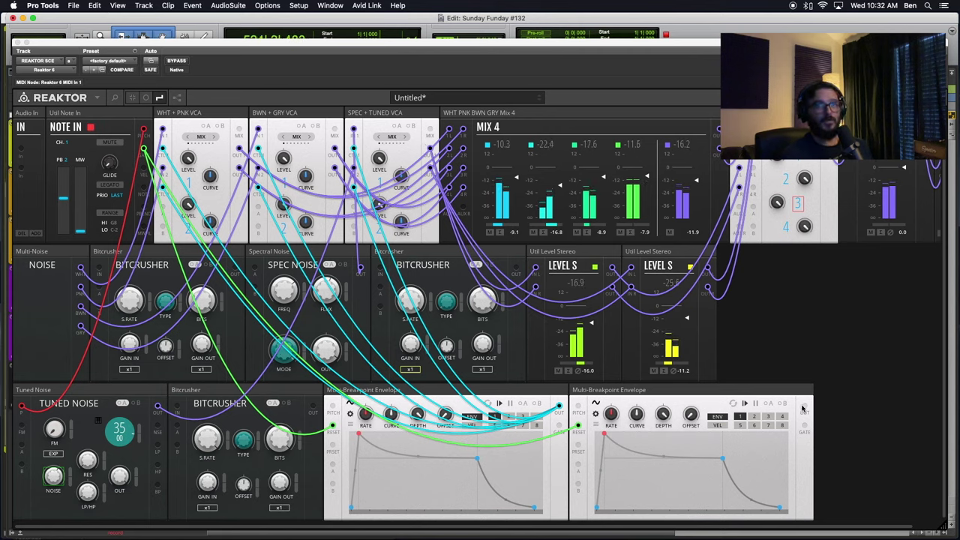
Wire the second envelope's Out to the A input of all three Bitcrushers, with wires colored to match the other cyan control wires
{"action": "left_click_drag", "start_coordinate": [803, 408], "coordinate": [177, 426]}
{"action": "right_click", "coordinate": [186, 433]}
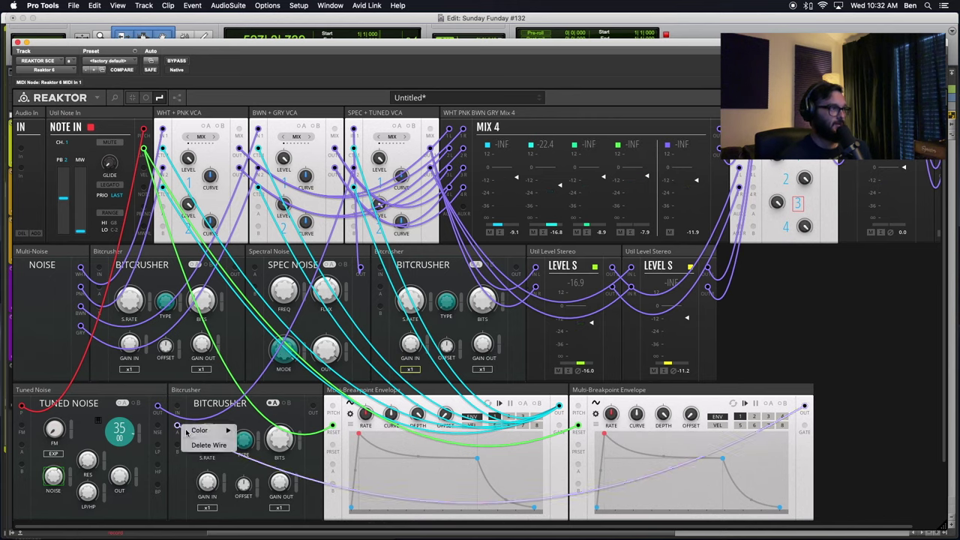
{"action": "mouse_move", "coordinate": [214, 431]}
{"action": "left_click", "coordinate": [253, 485]}
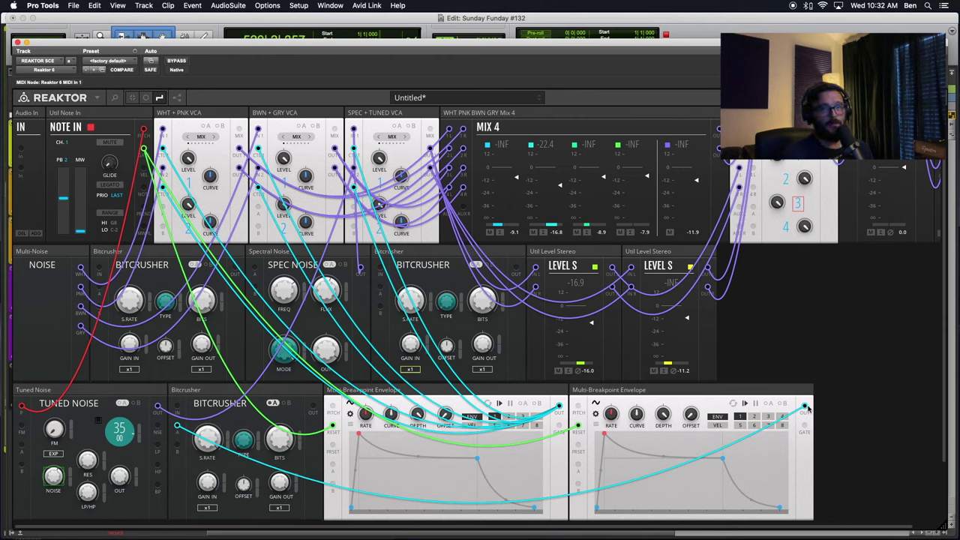
{"action": "left_click_drag", "start_coordinate": [804, 408], "coordinate": [99, 288]}
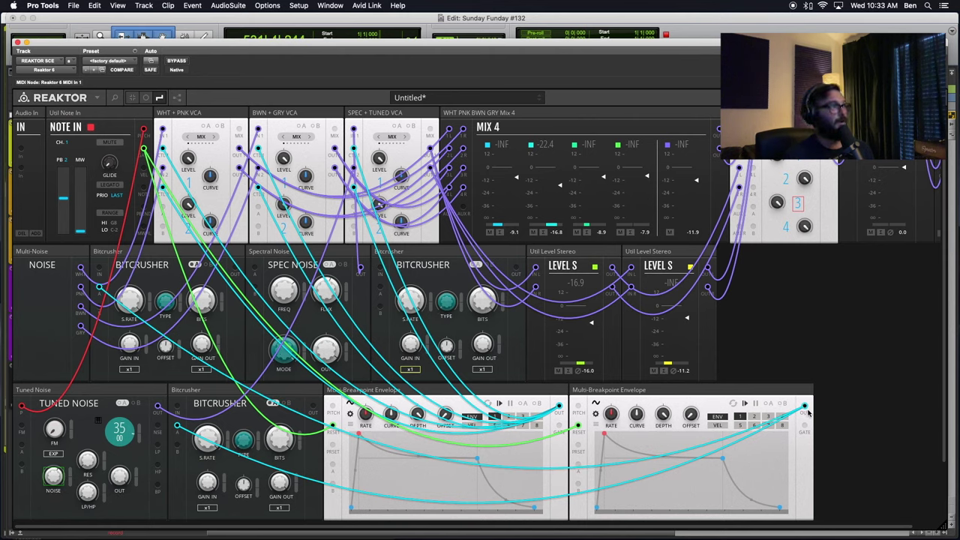
{"action": "left_click_drag", "start_coordinate": [805, 409], "coordinate": [382, 288]}
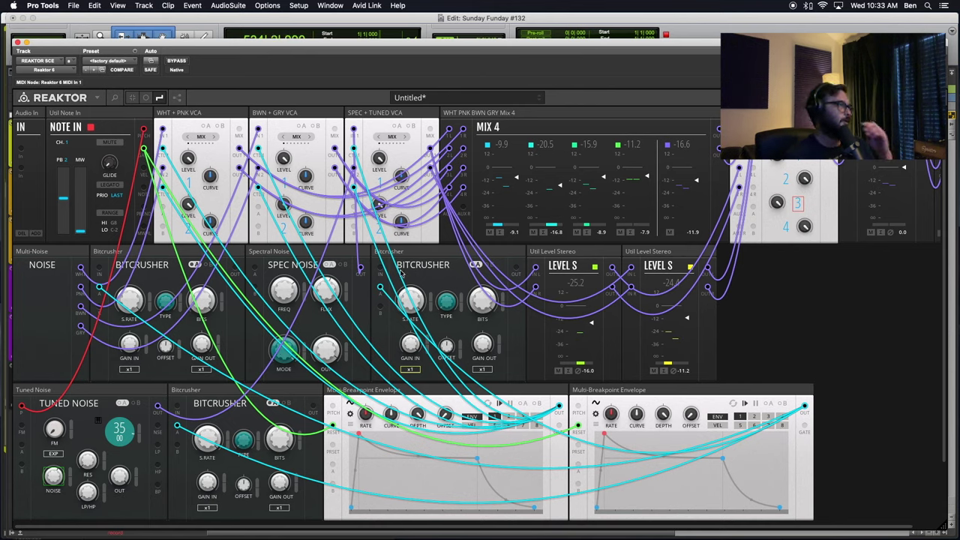
Highlight the Multi-Noise block and its neighbouring Bitcrusher in turn to trace the wires attached to each
{"action": "left_click", "coordinate": [153, 257]}
{"action": "left_click", "coordinate": [57, 253]}
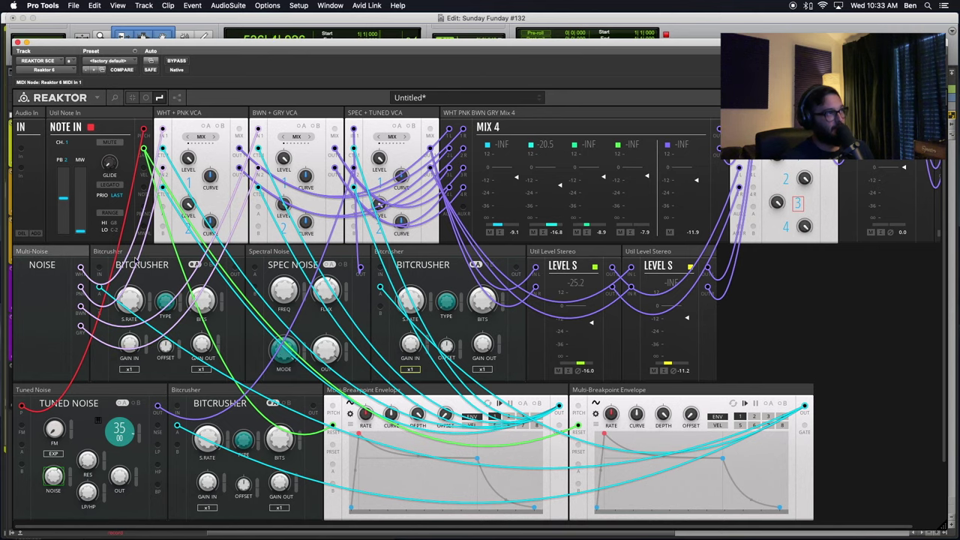
{"action": "left_click", "coordinate": [163, 261]}
{"action": "left_click", "coordinate": [182, 250]}
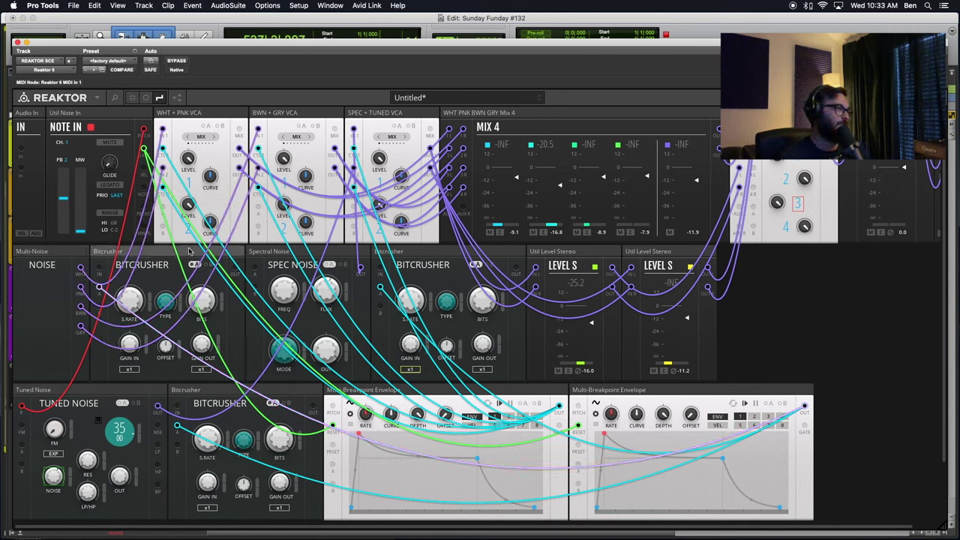
{"action": "mouse_move", "coordinate": [213, 261]}
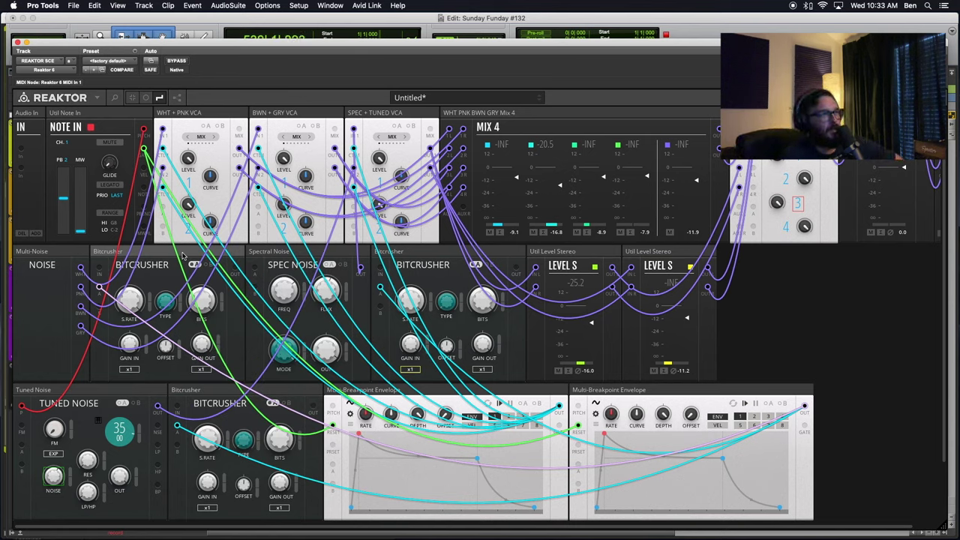
{"action": "left_click", "coordinate": [817, 313]}
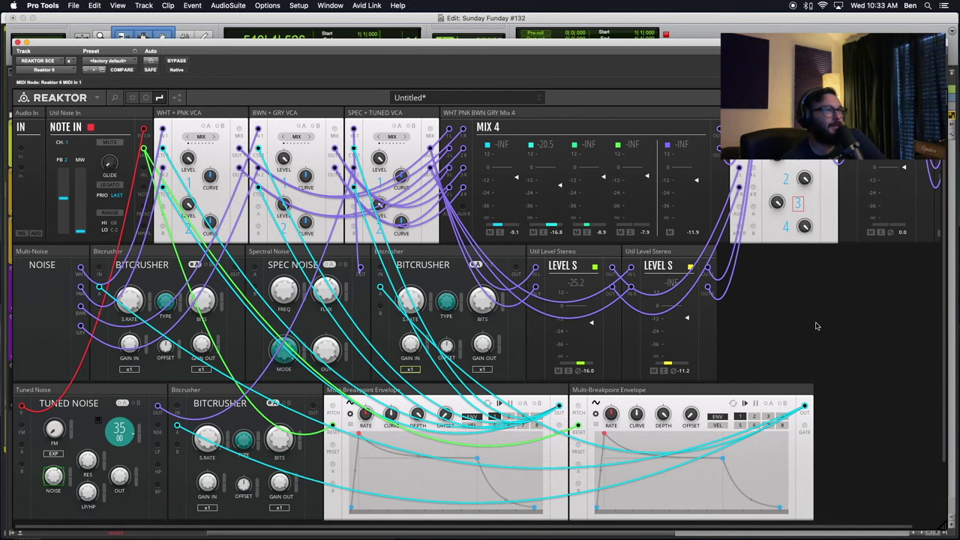
{"action": "scroll", "coordinate": [766, 314], "scroll_direction": "right", "scroll_amount": 2}
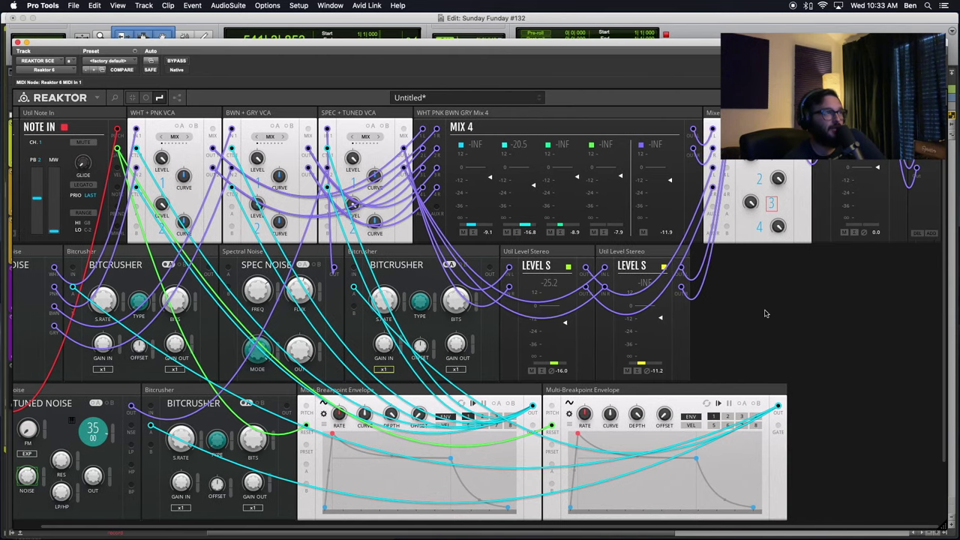
{"action": "scroll", "coordinate": [766, 314], "scroll_direction": "left", "scroll_amount": 2}
{"action": "scroll", "coordinate": [765, 313], "scroll_direction": "right", "scroll_amount": 2}
{"action": "scroll", "coordinate": [765, 314], "scroll_direction": "left", "scroll_amount": 2}
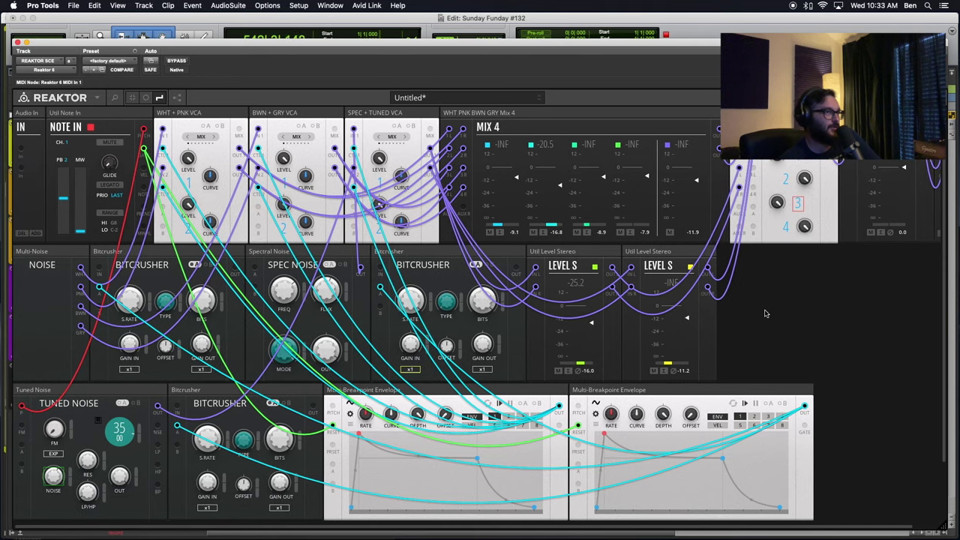
{"action": "scroll", "coordinate": [765, 313], "scroll_direction": "right", "scroll_amount": 2}
{"action": "scroll", "coordinate": [765, 313], "scroll_direction": "left", "scroll_amount": 2}
{"action": "scroll", "coordinate": [765, 314], "scroll_direction": "right", "scroll_amount": 2}
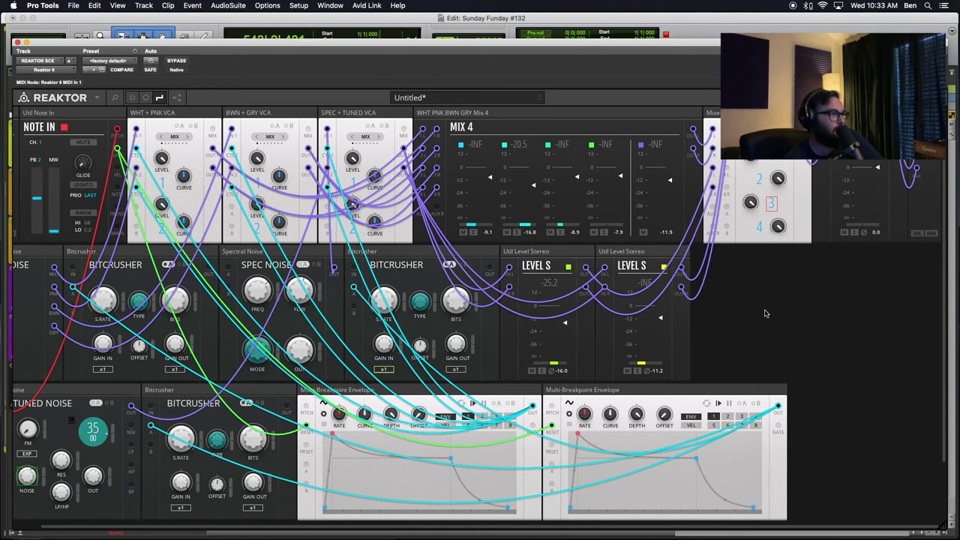
{"action": "scroll", "coordinate": [765, 314], "scroll_direction": "left", "scroll_amount": 2}
{"action": "scroll", "coordinate": [765, 313], "scroll_direction": "right", "scroll_amount": 2}
{"action": "scroll", "coordinate": [765, 314], "scroll_direction": "left", "scroll_amount": 2}
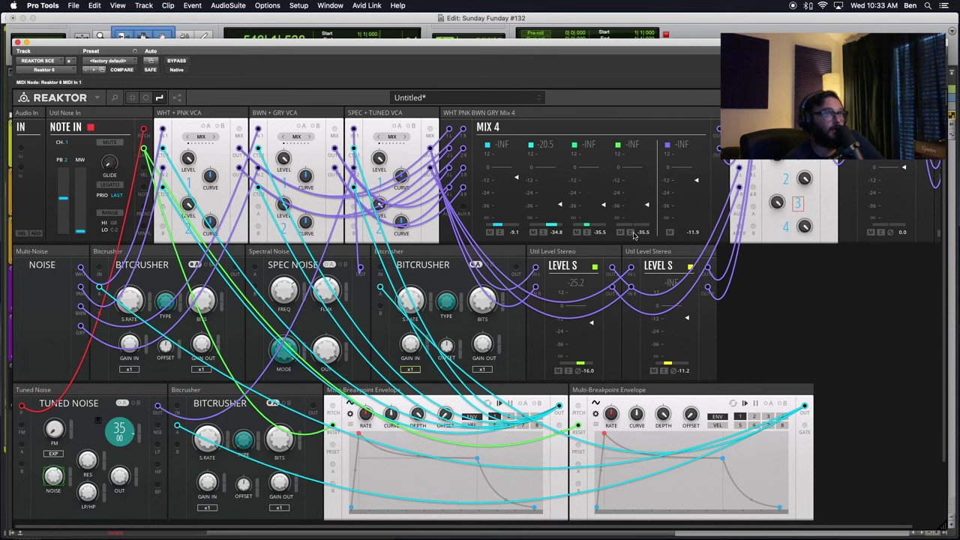
{"action": "left_click", "coordinate": [537, 110]}
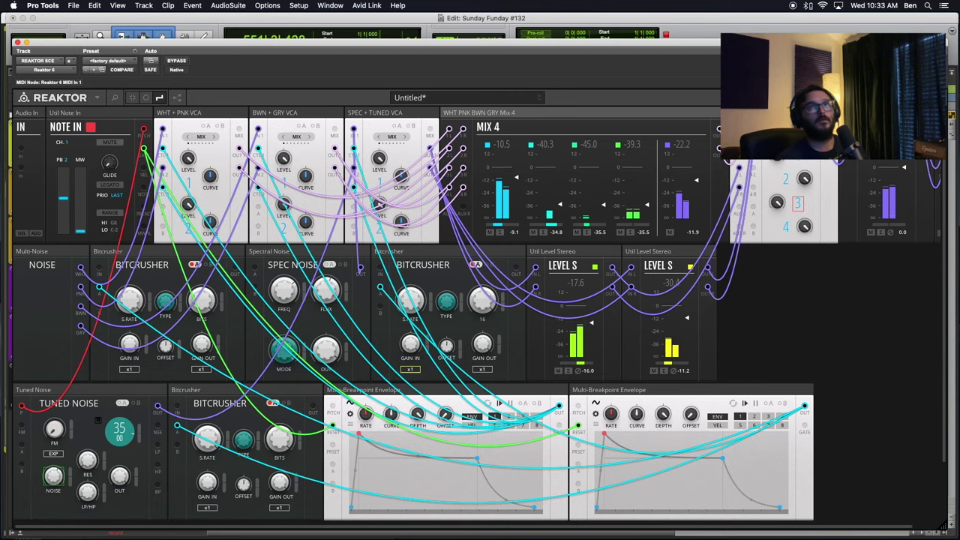
{"action": "mouse_move", "coordinate": [496, 44]}
{"action": "left_mouse_down"}
{"action": "mouse_move", "coordinate": [718, 43]}
{"action": "mouse_move", "coordinate": [572, 22]}
{"action": "mouse_move", "coordinate": [664, 34]}
{"action": "mouse_move", "coordinate": [499, 43]}
{"action": "left_mouse_up"}
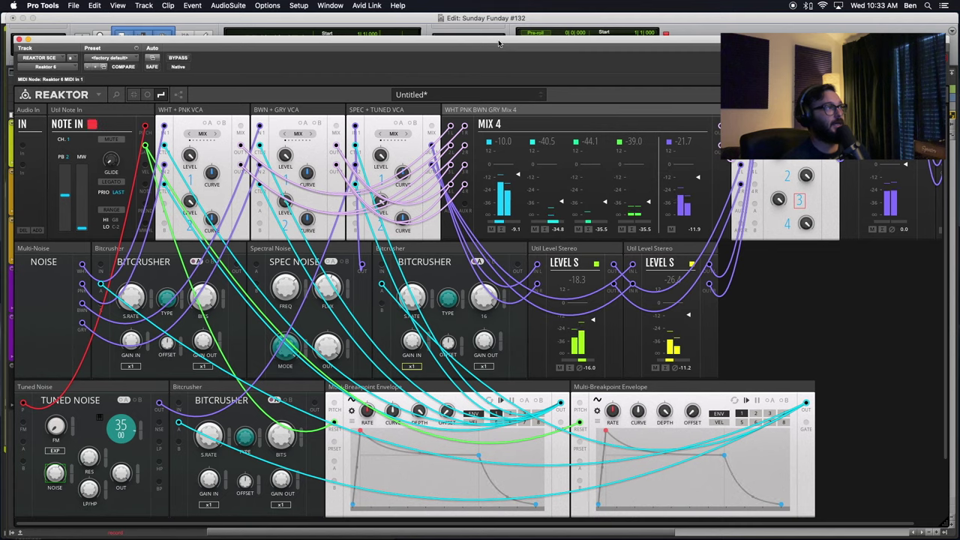
Open the color choices for the wire at Multi-Noise's white noise output
{"action": "right_click", "coordinate": [97, 270]}
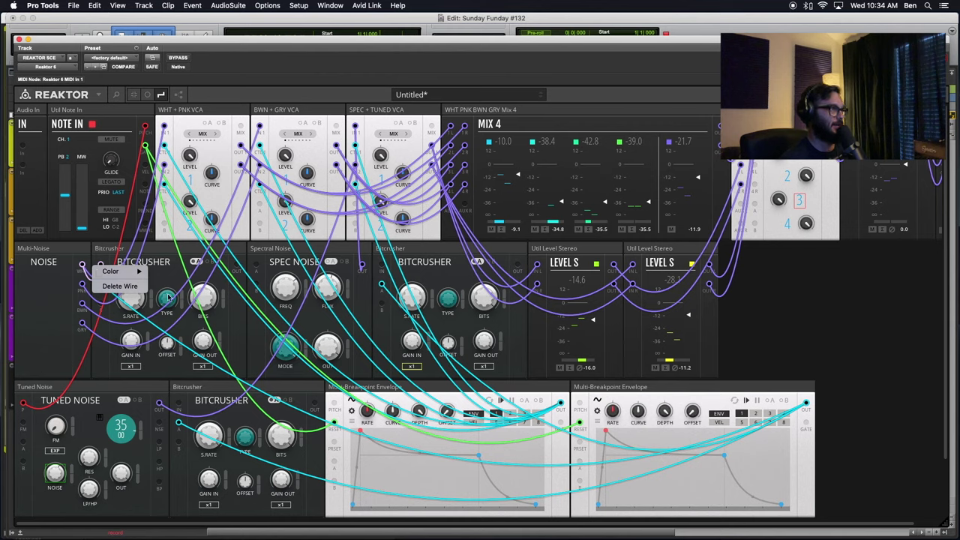
{"action": "mouse_move", "coordinate": [131, 272]}
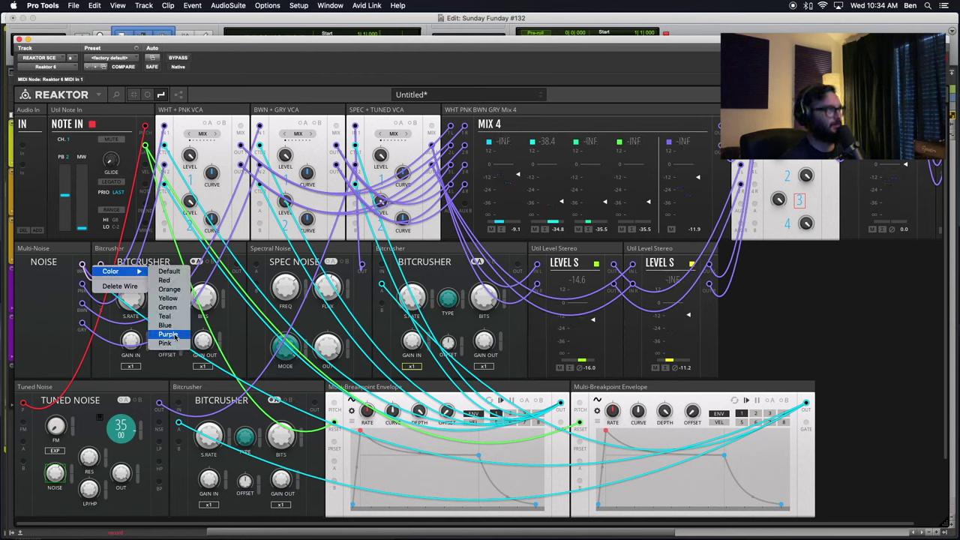
Color the wire at the uppermost Multi-Noise output purple and briefly highlight the second Multi-Breakpoint Envelope's connections
{"action": "left_click", "coordinate": [169, 335]}
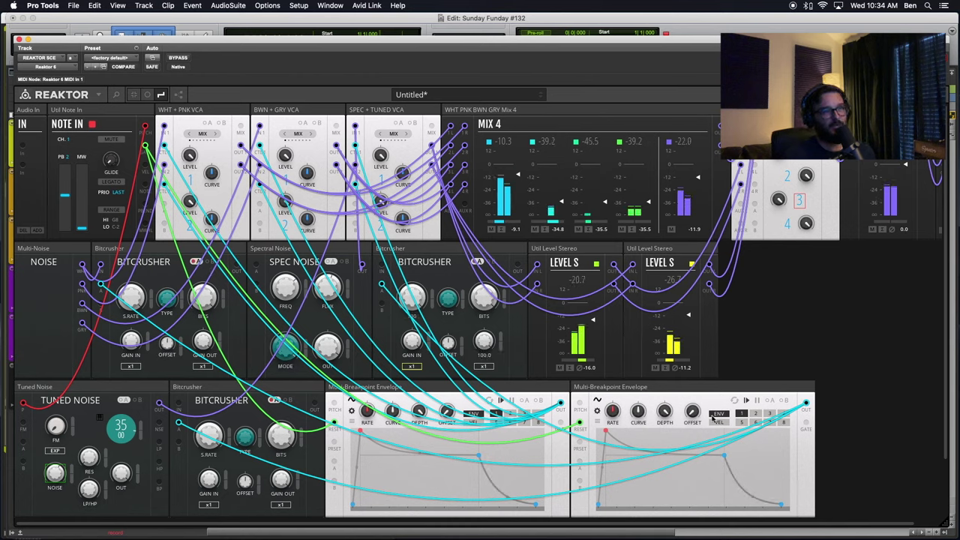
{"action": "left_click", "coordinate": [718, 388]}
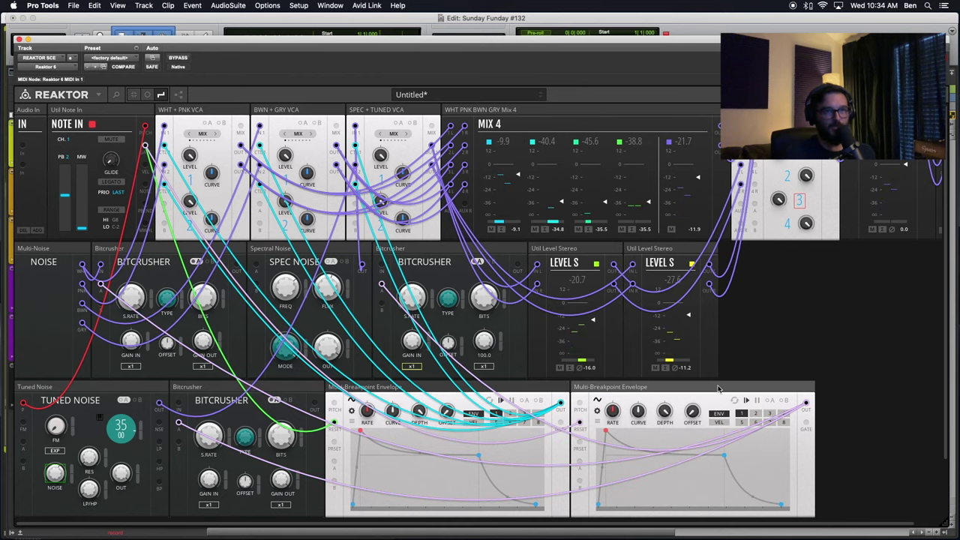
{"action": "left_click", "coordinate": [823, 329]}
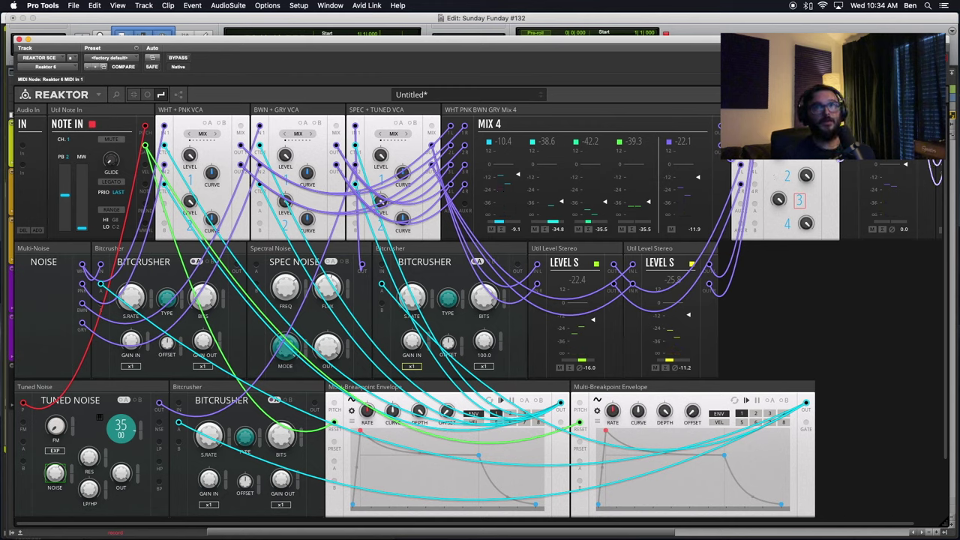
Move the last Util Level Stereo and Audio Out blocks to the end of the middle row, then narrow and reposition the plug-in window
{"action": "left_click_drag", "start_coordinate": [894, 119], "coordinate": [773, 258]}
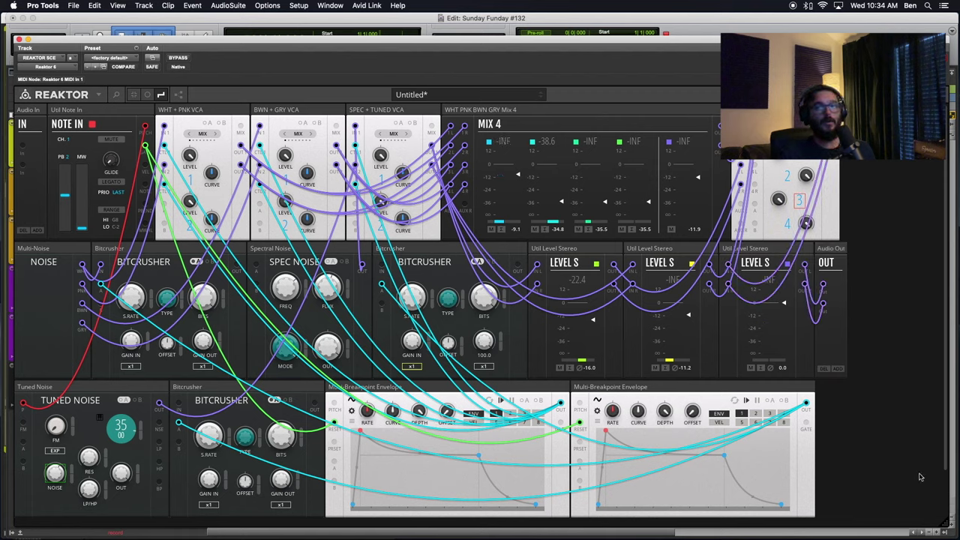
{"action": "left_click_drag", "start_coordinate": [947, 525], "coordinate": [851, 523]}
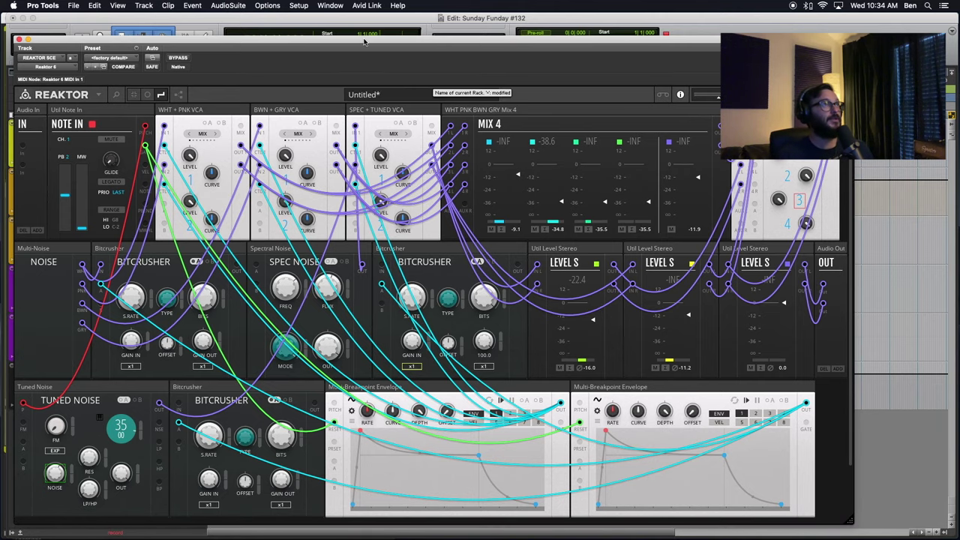
{"action": "left_click_drag", "start_coordinate": [372, 39], "coordinate": [423, 45]}
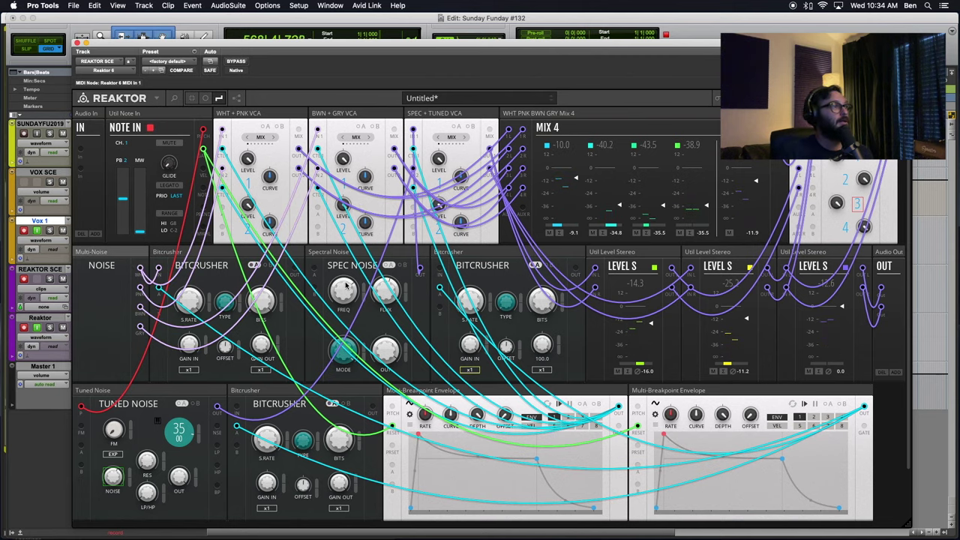
Patch the first Bitcrusher into WHT + PNK VCA's first input and Spectral Noise through its Bitcrusher into SPEC + TUNED VCA's first input
{"action": "left_click_drag", "start_coordinate": [296, 273], "coordinate": [222, 131]}
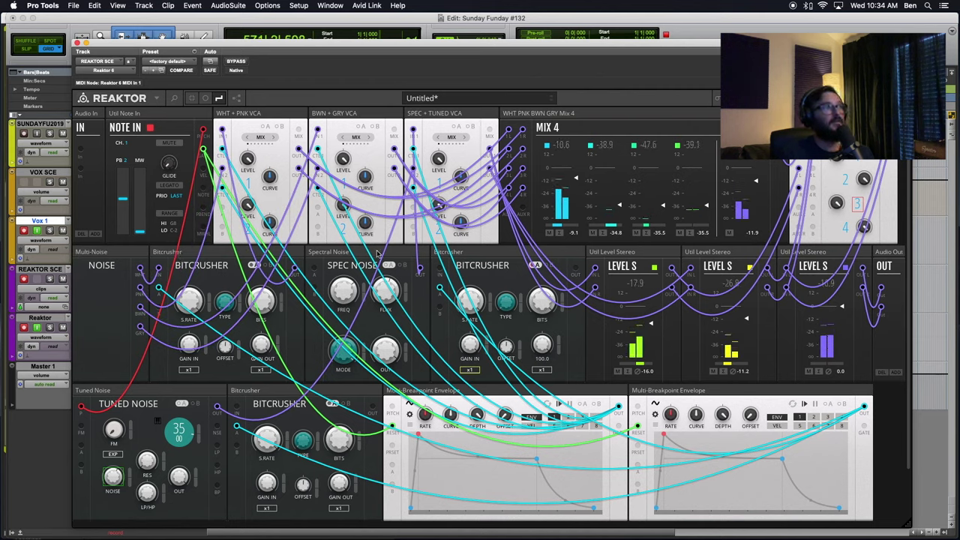
{"action": "left_click_drag", "start_coordinate": [420, 269], "coordinate": [441, 269]}
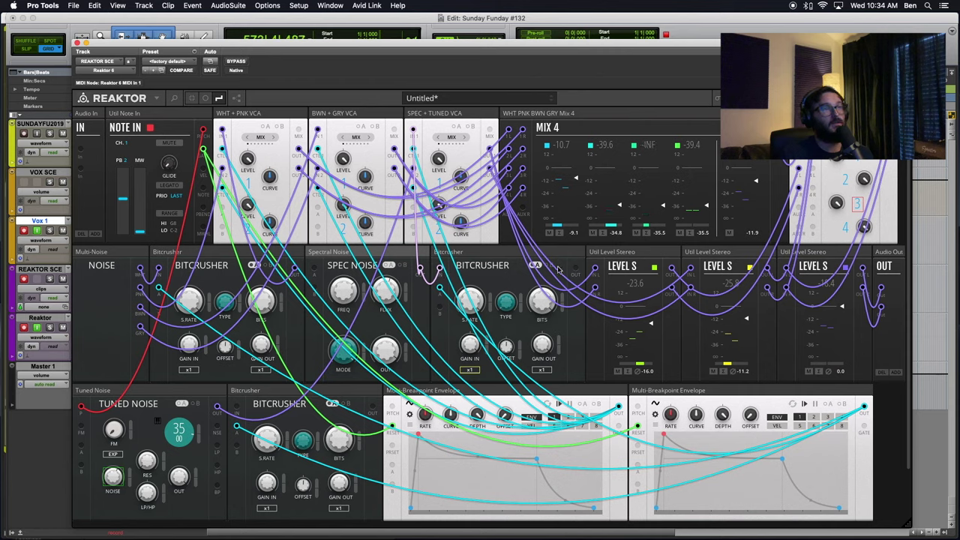
{"action": "left_click_drag", "start_coordinate": [576, 268], "coordinate": [413, 130]}
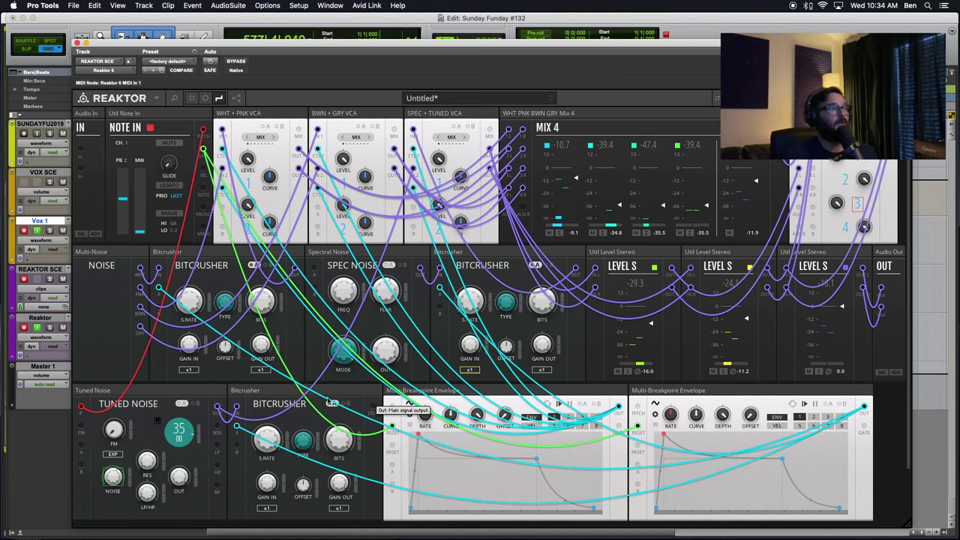
Patch the Tuned Noise Bitcrusher's output into the SPEC + TUNED VCA's second input and turn down that Bitcrusher's Bits
{"action": "left_click", "coordinate": [195, 395]}
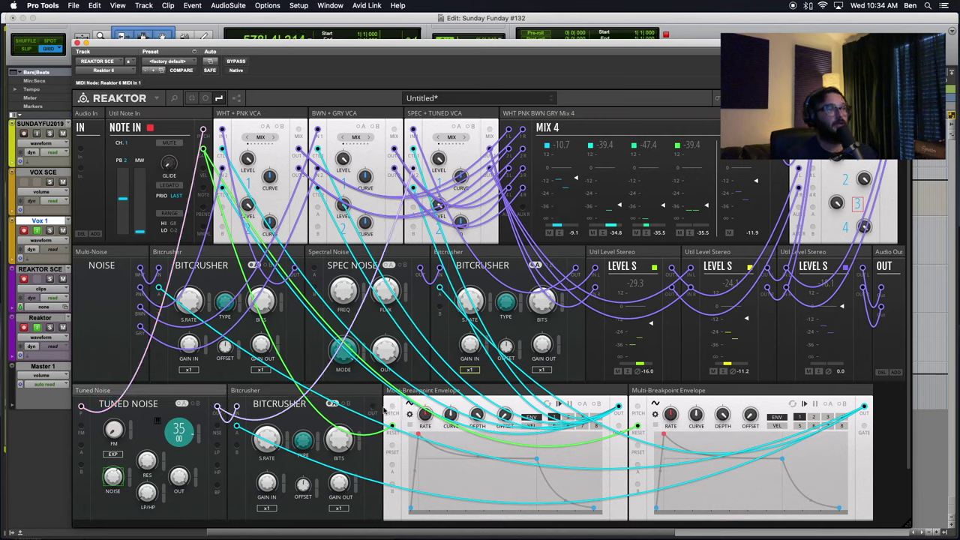
{"action": "mouse_move", "coordinate": [373, 409]}
{"action": "left_mouse_down"}
{"action": "mouse_move", "coordinate": [416, 270]}
{"action": "mouse_move", "coordinate": [413, 170]}
{"action": "left_mouse_up"}
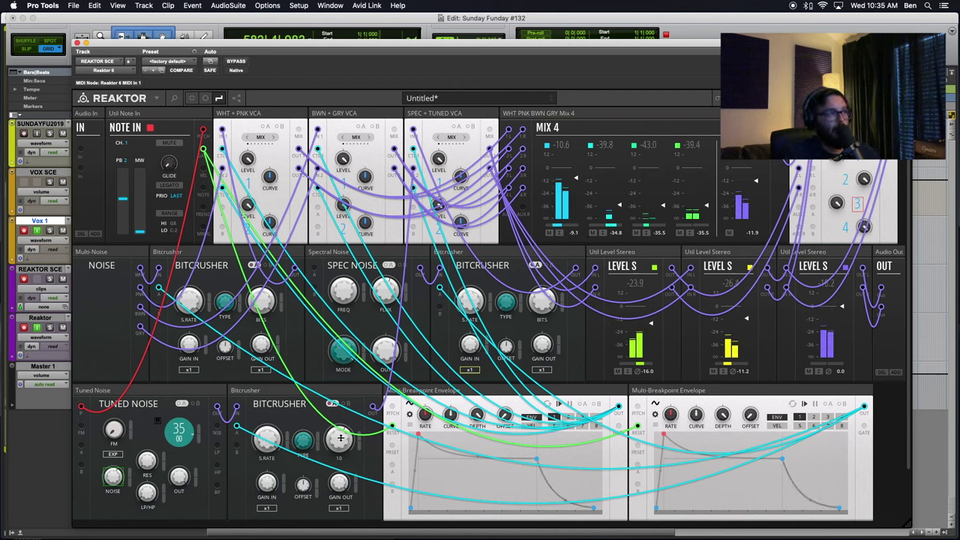
{"action": "left_click_drag", "start_coordinate": [338, 438], "coordinate": [330, 460]}
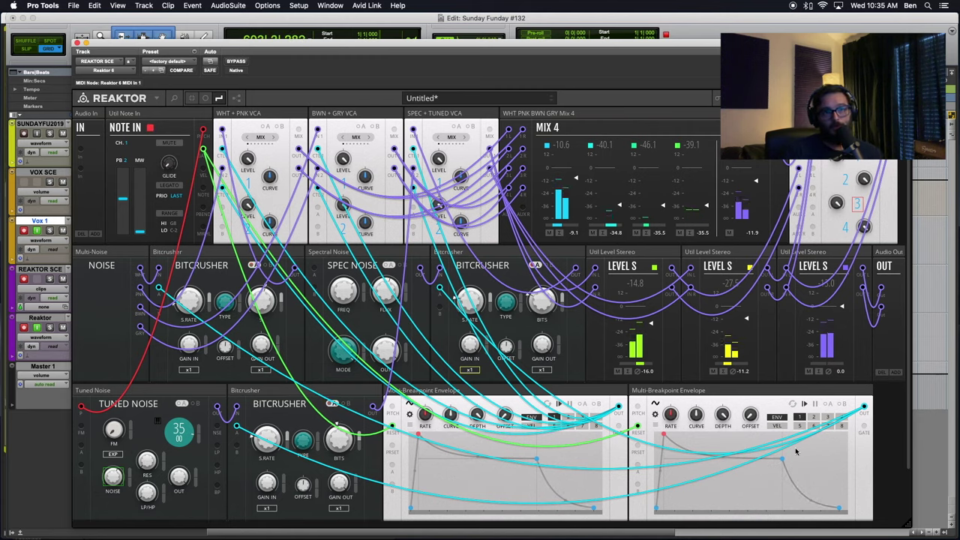
Reshape the second envelope with its peak at the very start, its second breakpoint just after it, and a straight final decay
{"action": "mouse_move", "coordinate": [784, 460]}
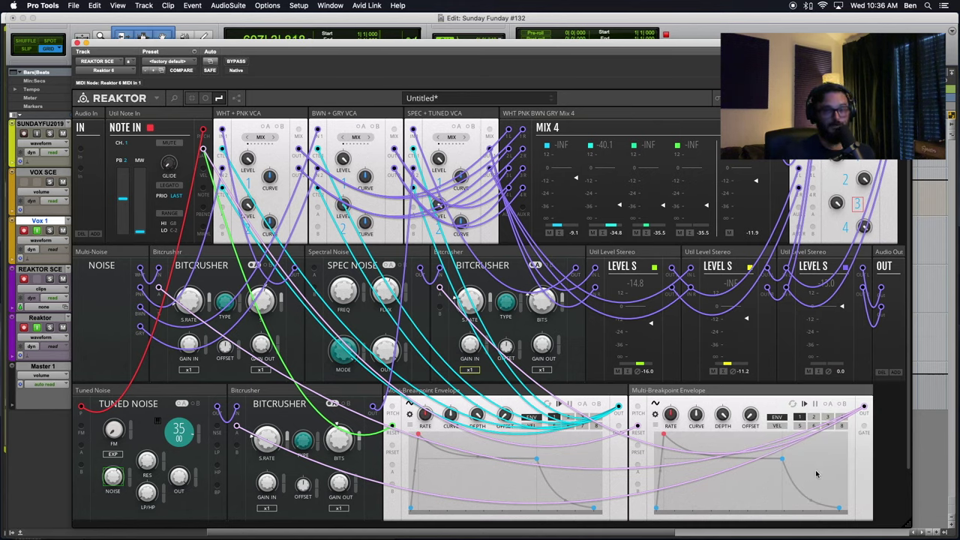
{"action": "left_click_drag", "start_coordinate": [782, 458], "coordinate": [715, 454]}
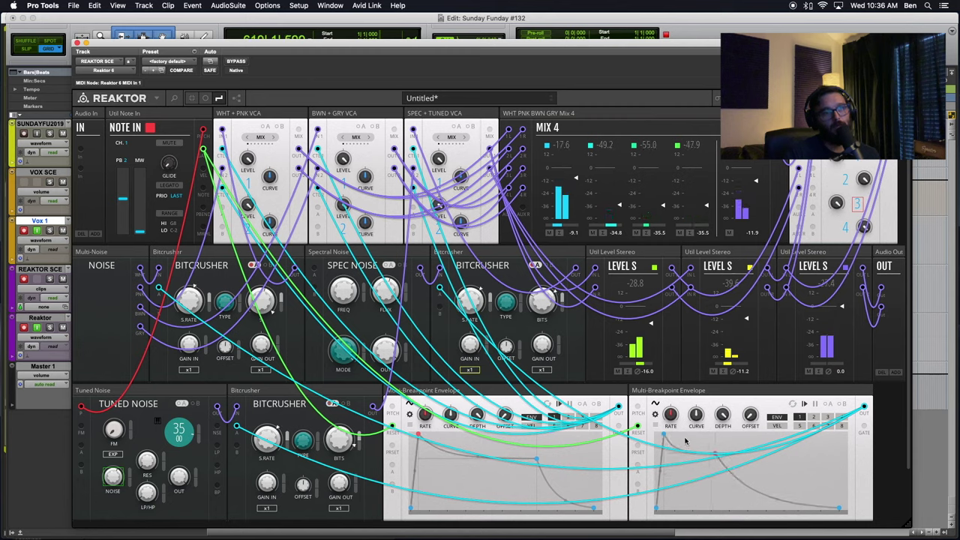
{"action": "mouse_move", "coordinate": [665, 435]}
{"action": "left_mouse_down"}
{"action": "mouse_move", "coordinate": [665, 456]}
{"action": "mouse_move", "coordinate": [652, 433]}
{"action": "left_mouse_up"}
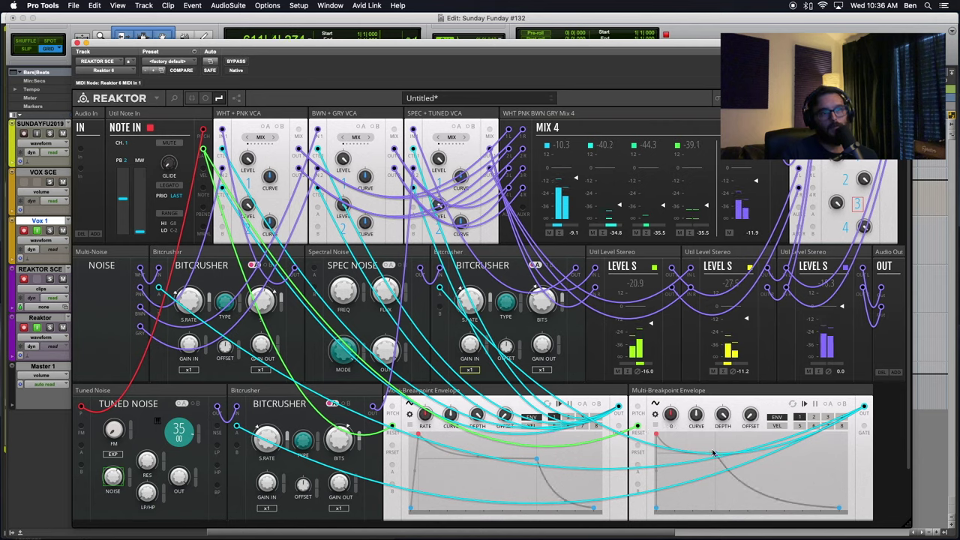
{"action": "left_click_drag", "start_coordinate": [717, 456], "coordinate": [674, 444]}
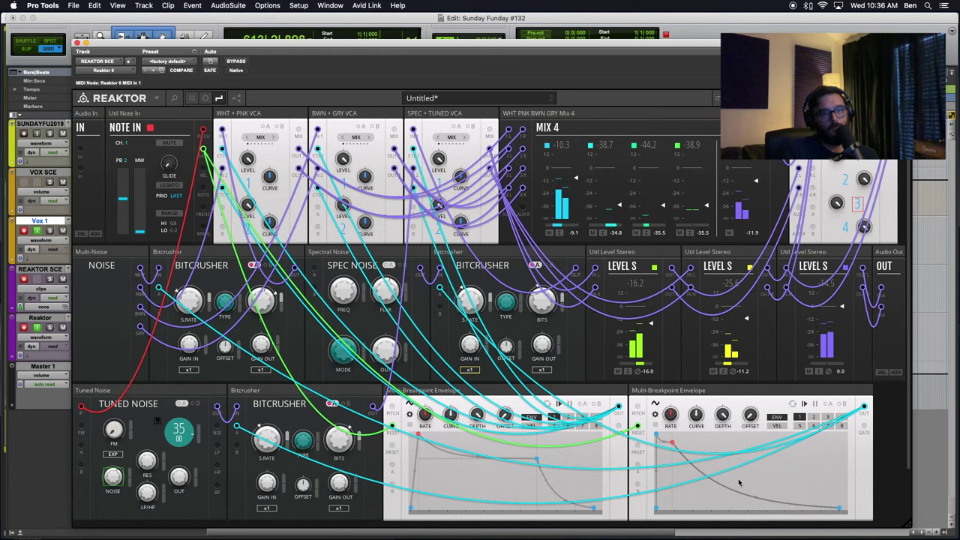
{"action": "left_click_drag", "start_coordinate": [756, 502], "coordinate": [762, 482]}
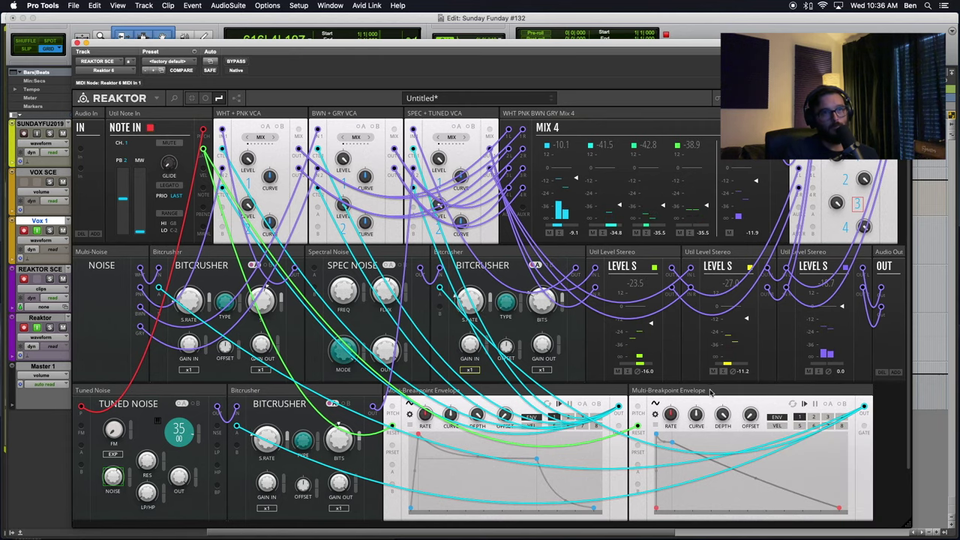
Try moving the second envelope's final breakpoint to the end of the display and raising its level
{"action": "left_click_drag", "start_coordinate": [840, 508], "coordinate": [751, 510]}
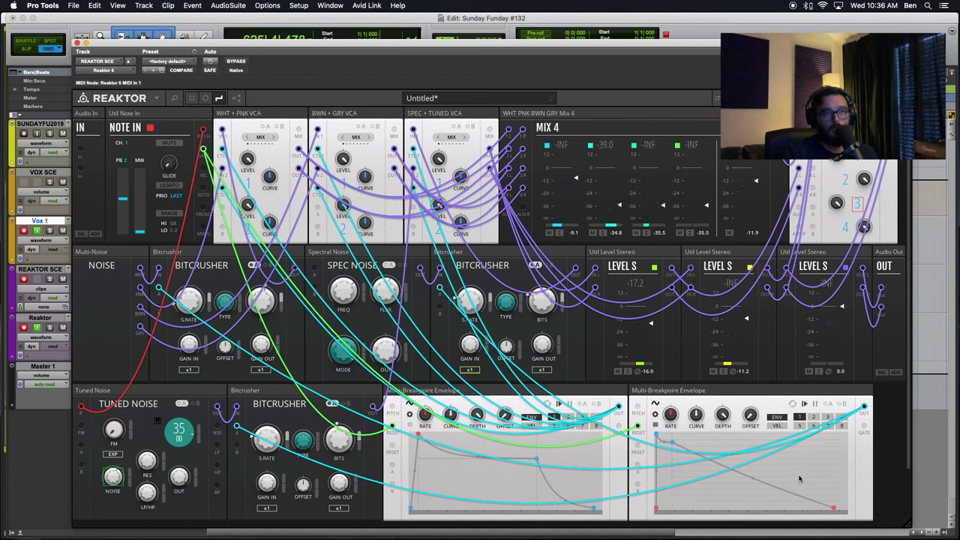
{"action": "mouse_move", "coordinate": [800, 478]}
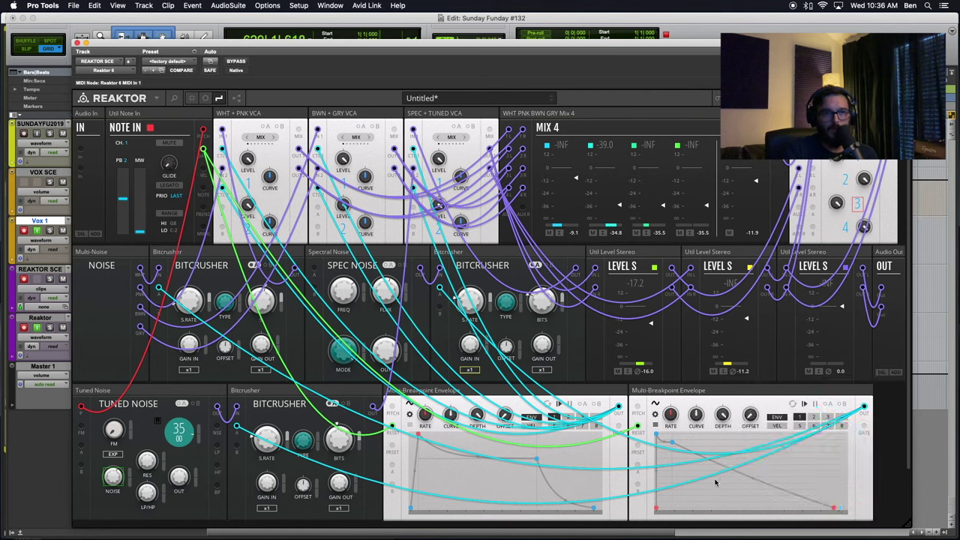
{"action": "left_click", "coordinate": [736, 499]}
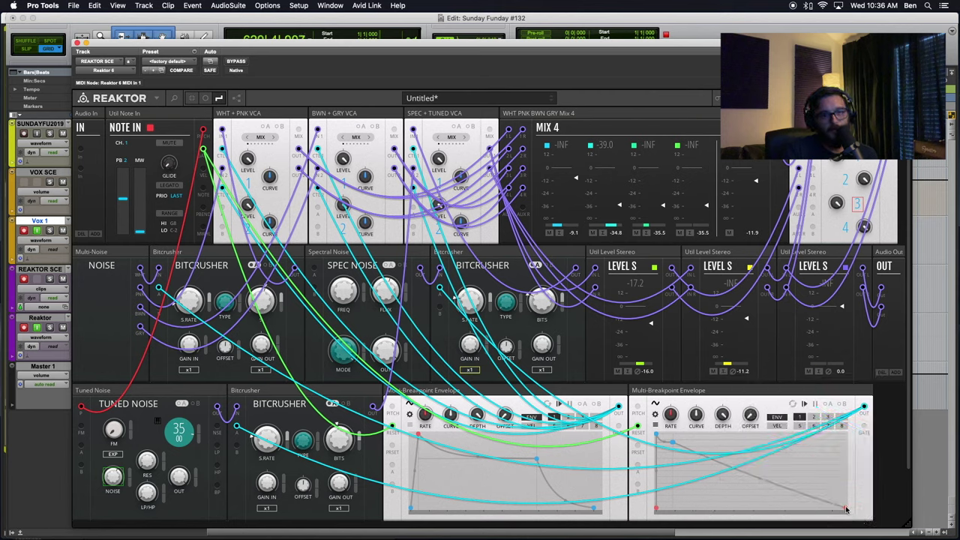
{"action": "left_click_drag", "start_coordinate": [846, 510], "coordinate": [847, 484]}
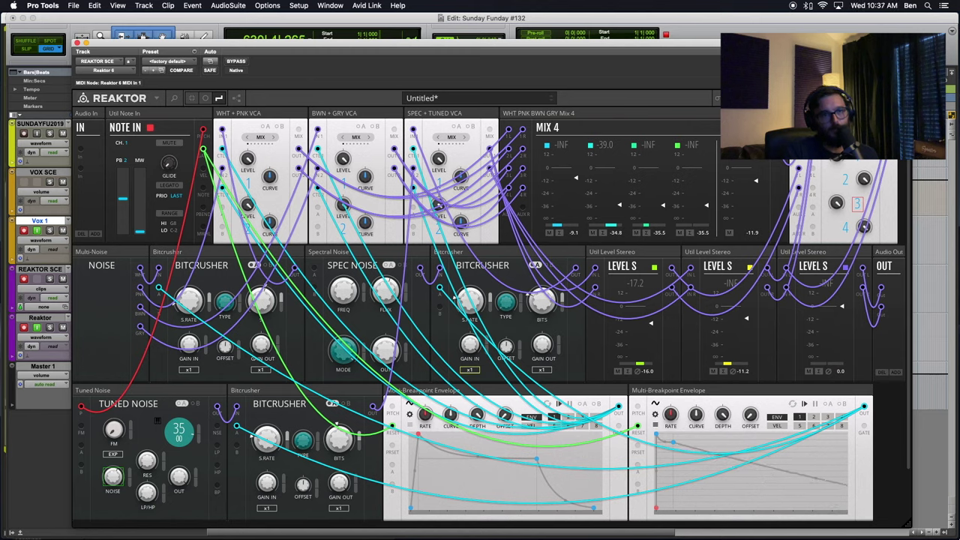
{"action": "left_click", "coordinate": [734, 484]}
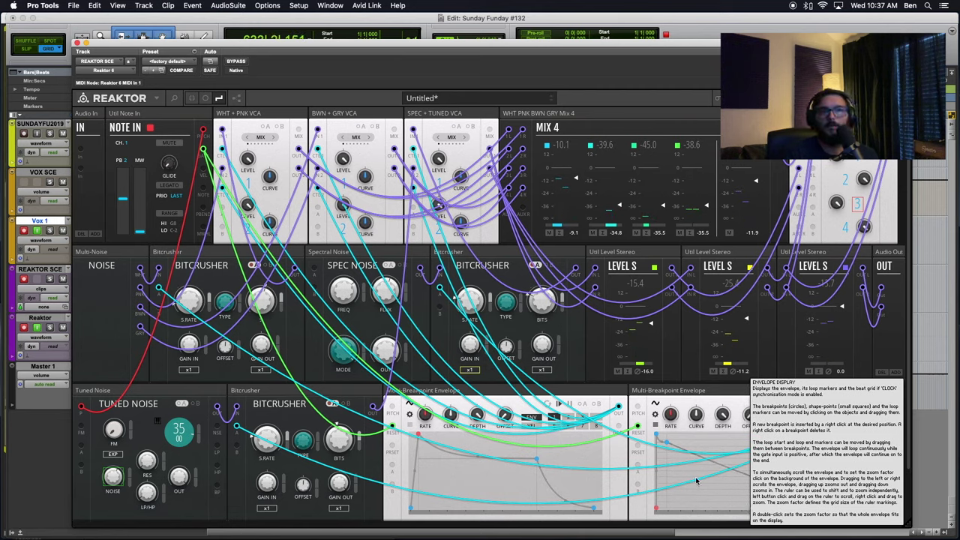
Drop the second envelope's middle breakpoint close to the floor and pull its final breakpoint in to shorten the decay
{"action": "left_click_drag", "start_coordinate": [667, 445], "coordinate": [687, 520]}
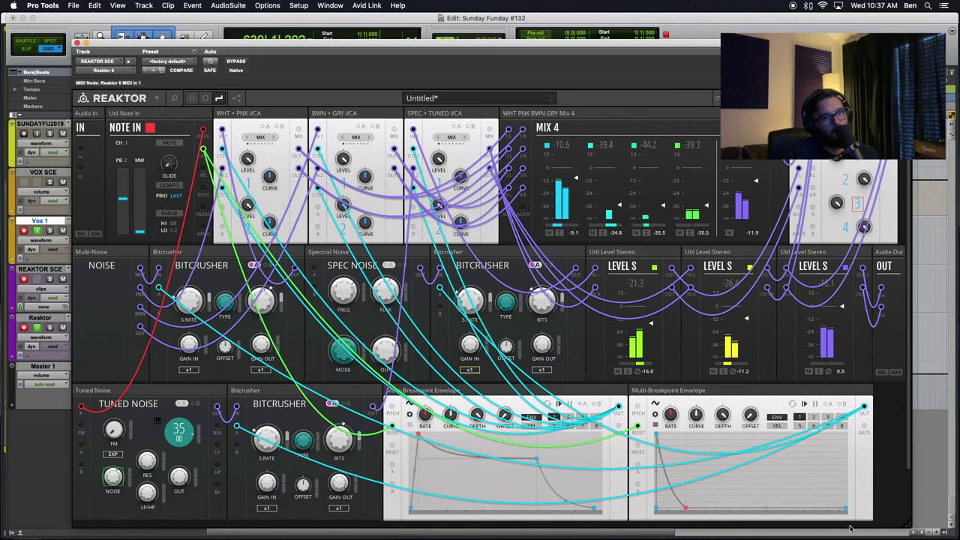
{"action": "left_click_drag", "start_coordinate": [846, 509], "coordinate": [728, 513]}
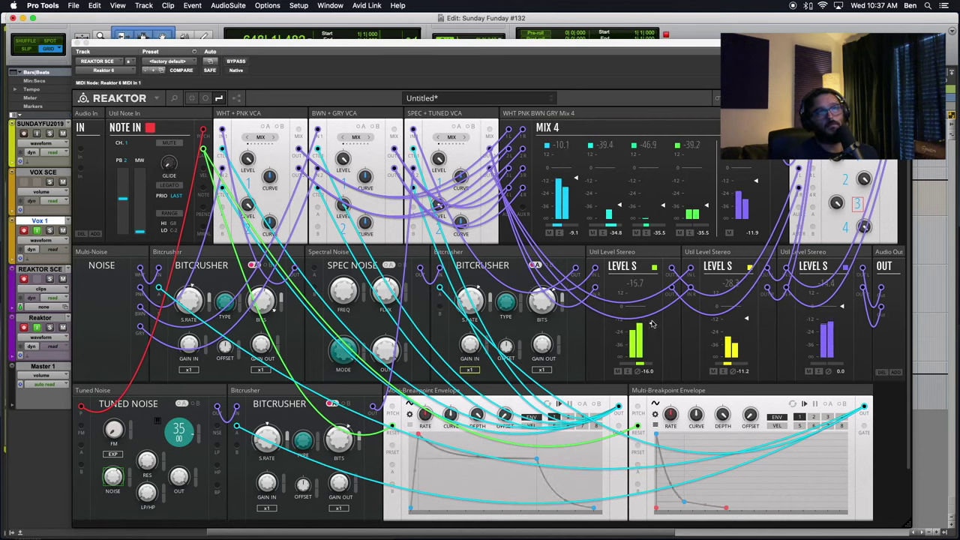
Lower the first Level S fader to -29.4 and reduce the Bits amount on the Tuned Noise Bitcrusher
{"action": "mouse_move", "coordinate": [652, 324]}
{"action": "left_mouse_down"}
{"action": "mouse_move", "coordinate": [648, 371]}
{"action": "mouse_move", "coordinate": [652, 335]}
{"action": "left_mouse_up"}
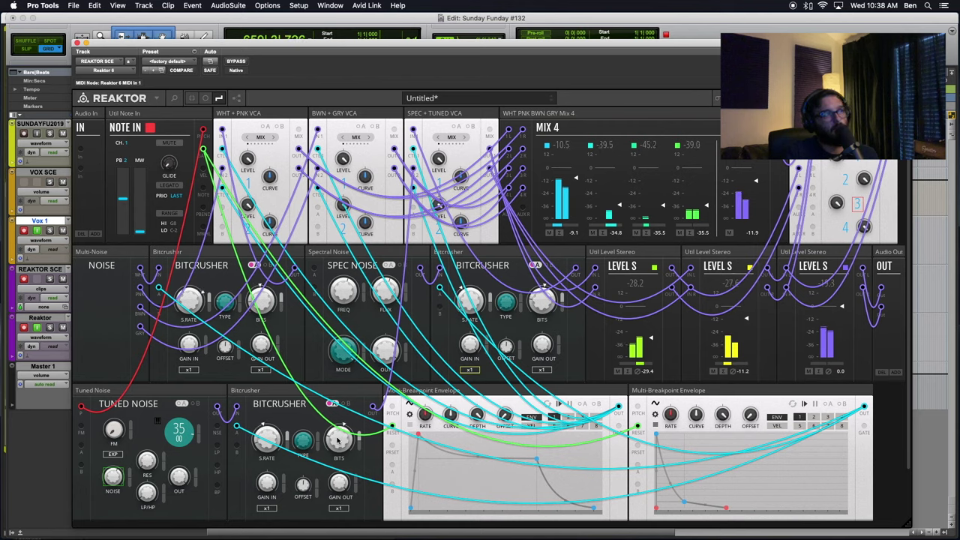
{"action": "left_click_drag", "start_coordinate": [337, 442], "coordinate": [337, 460]}
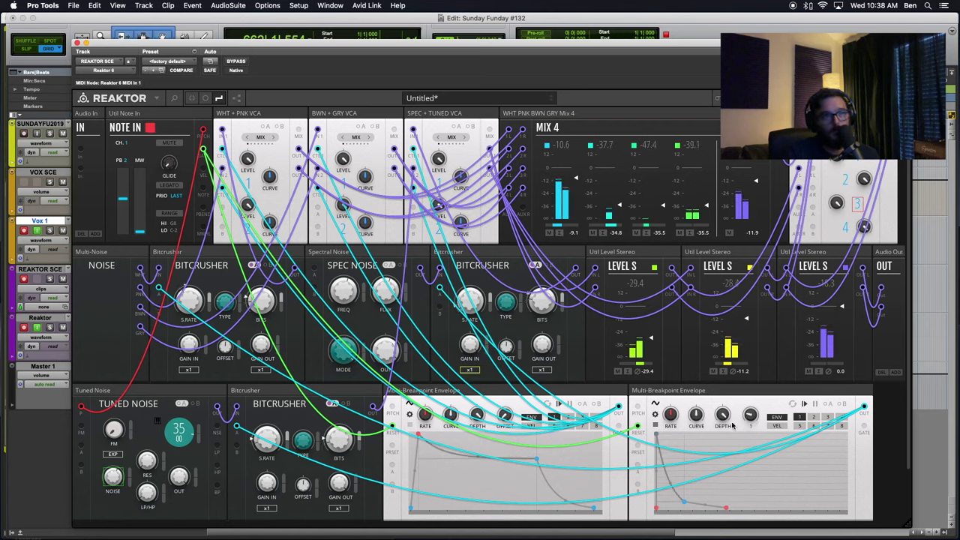
Invert the second envelope with negative Depth, then place its middle breakpoint low near the start and its final one at the display's end
{"action": "left_click_drag", "start_coordinate": [722, 417], "coordinate": [698, 537]}
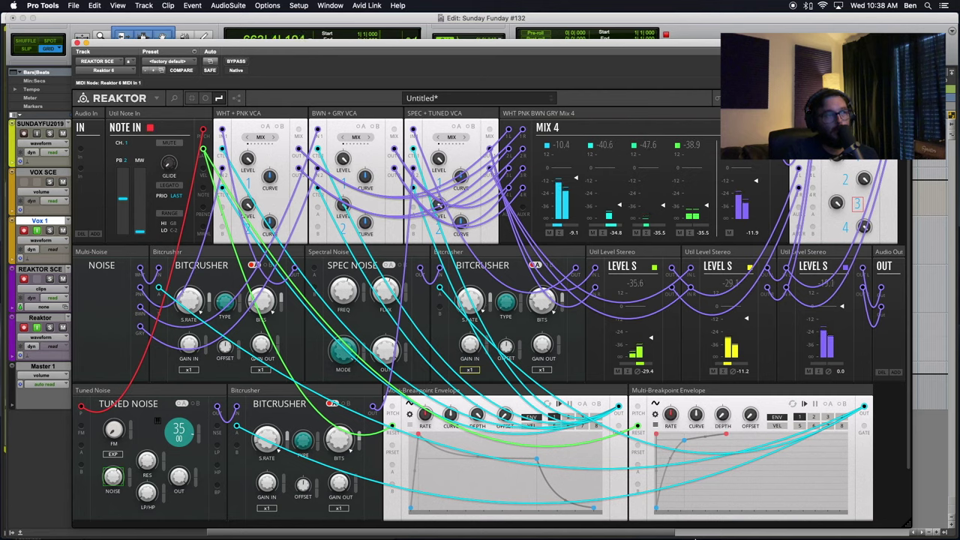
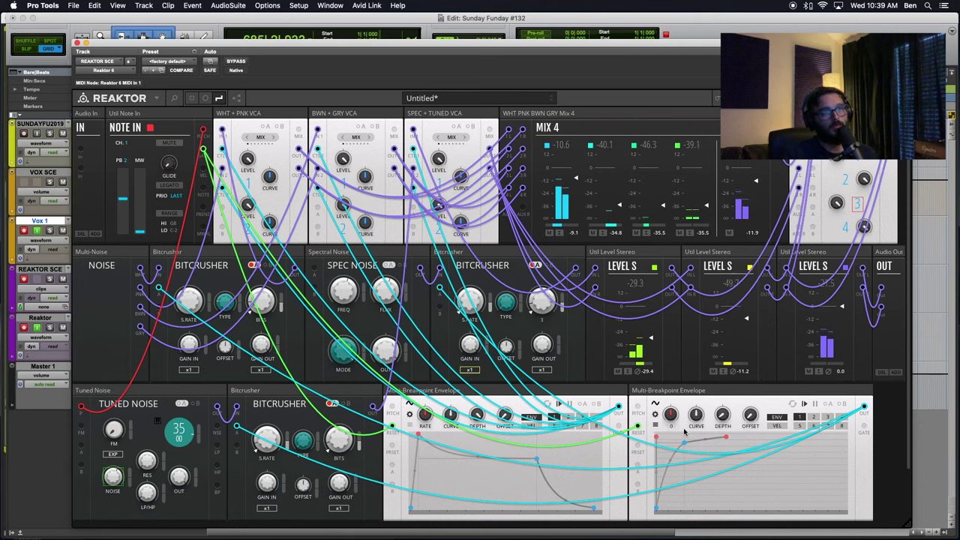
{"action": "left_click_drag", "start_coordinate": [685, 443], "coordinate": [840, 434]}
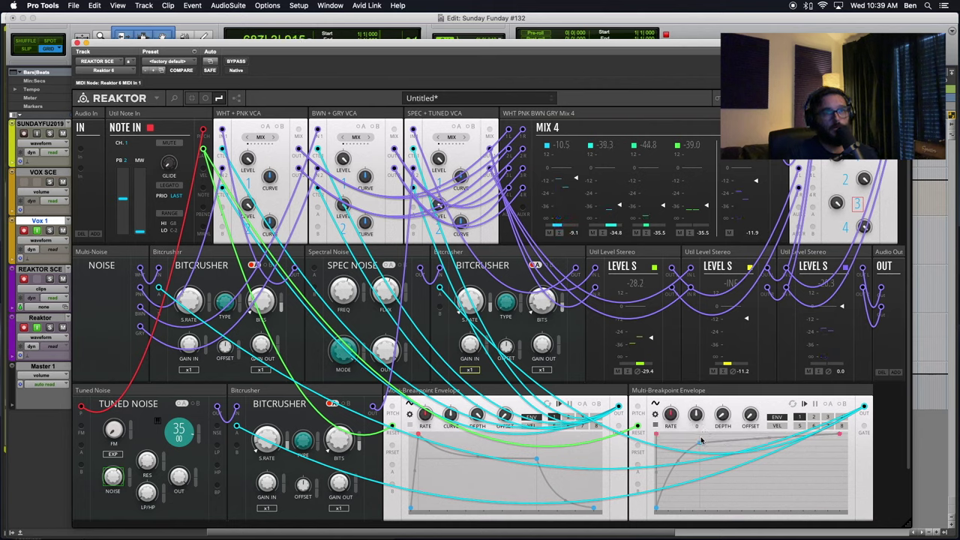
{"action": "left_click_drag", "start_coordinate": [697, 446], "coordinate": [676, 497]}
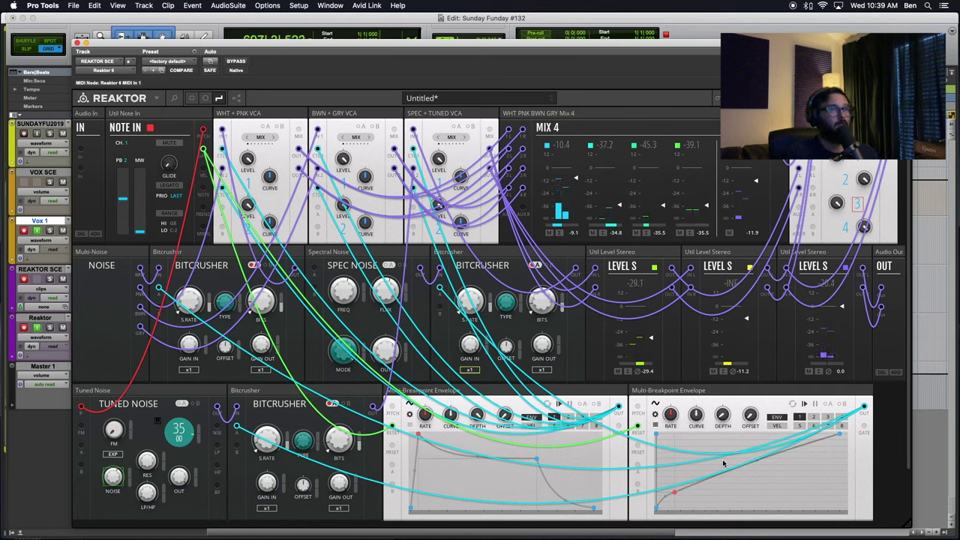
{"action": "left_click_drag", "start_coordinate": [841, 429], "coordinate": [959, 417]}
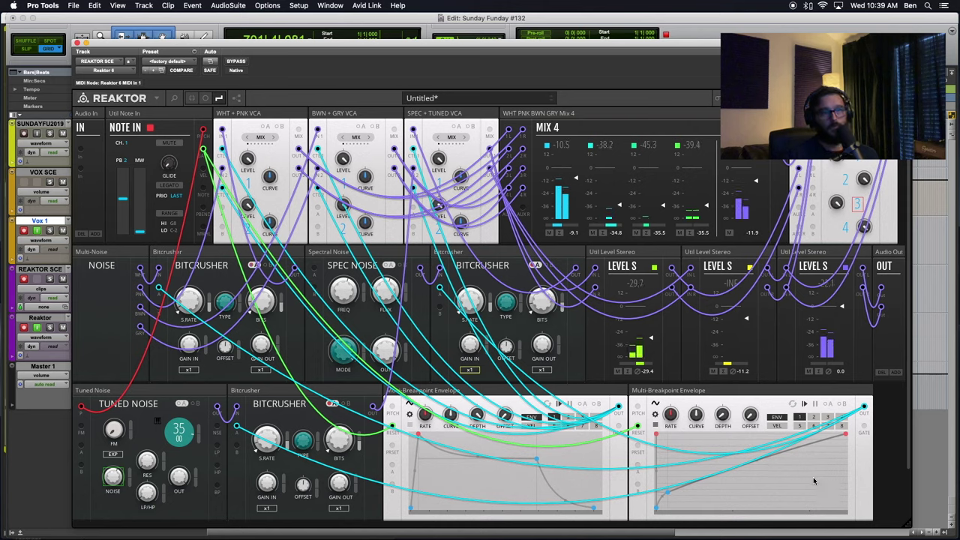
Shift the inverted envelope's low initial breakpoint slightly later and move its middle breakpoint later and slightly higher for a gradual rise
{"action": "mouse_move", "coordinate": [808, 486]}
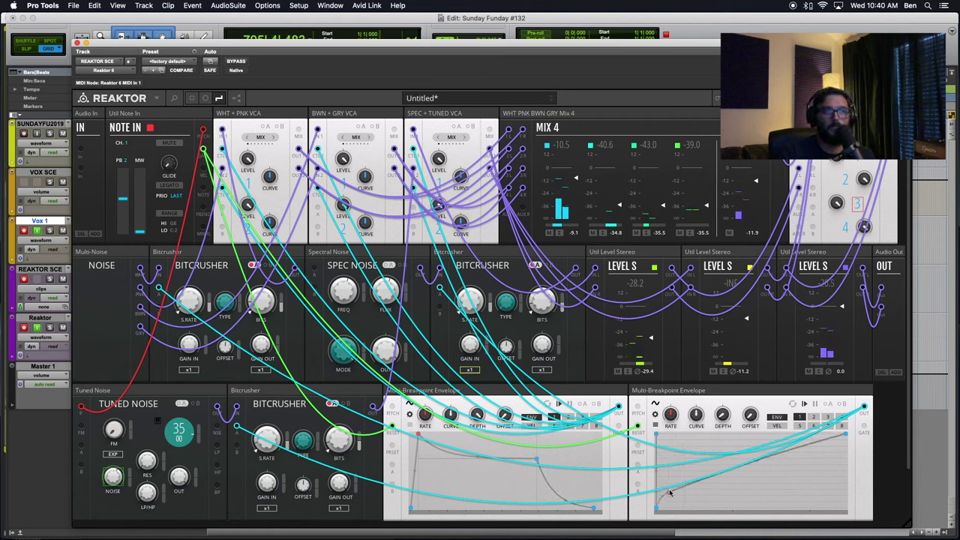
{"action": "left_click_drag", "start_coordinate": [671, 488], "coordinate": [669, 487]}
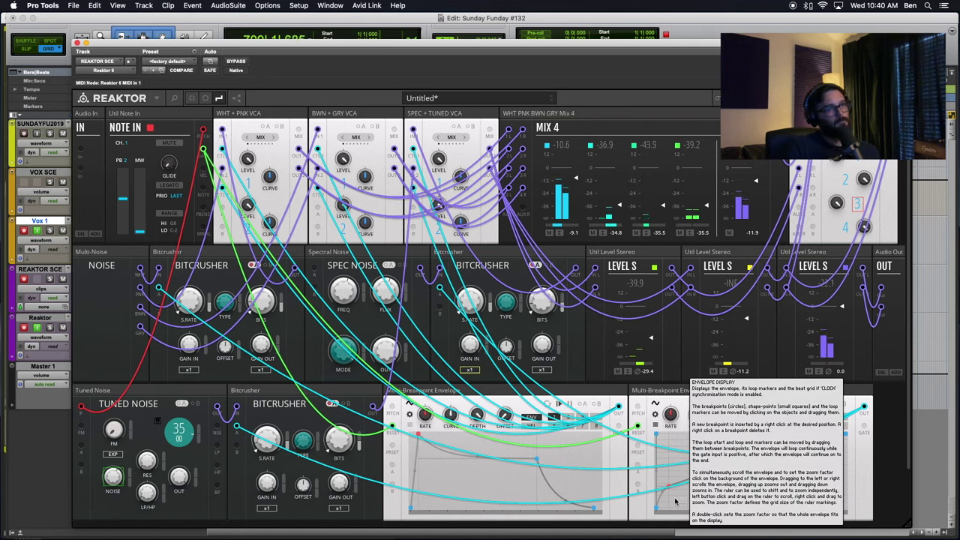
{"action": "mouse_move", "coordinate": [657, 509]}
{"action": "left_mouse_down"}
{"action": "mouse_move", "coordinate": [671, 511]}
{"action": "mouse_move", "coordinate": [664, 513]}
{"action": "left_mouse_up"}
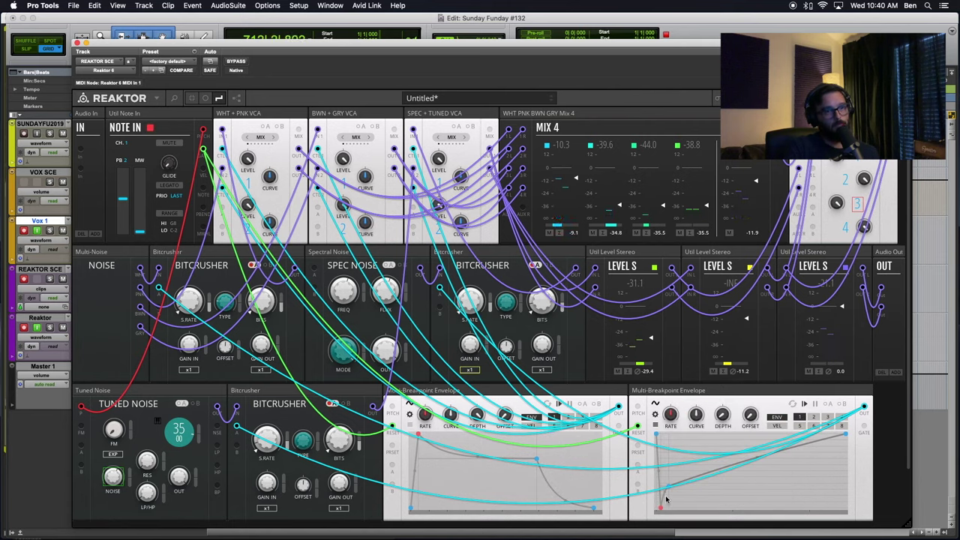
{"action": "left_click_drag", "start_coordinate": [670, 489], "coordinate": [706, 480]}
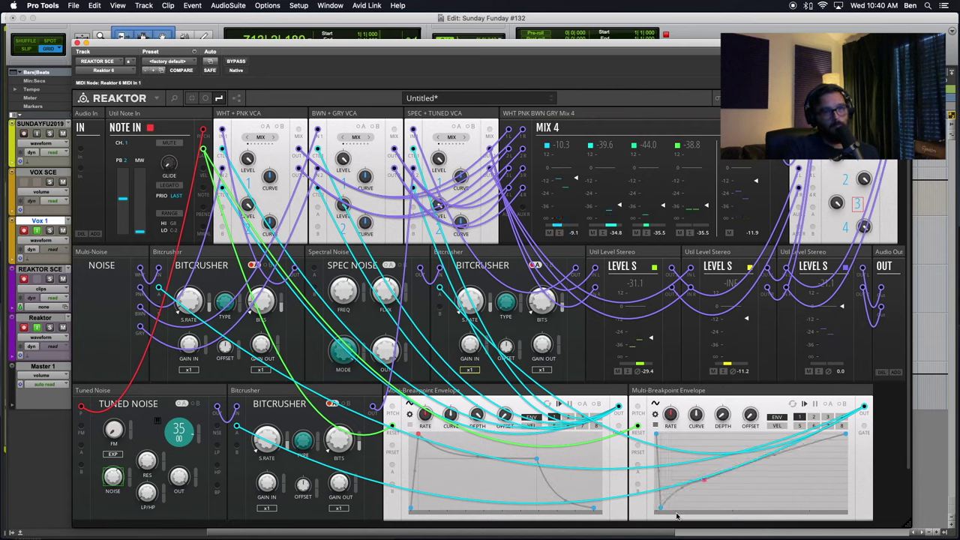
Move the second envelope's low initial breakpoint later for a slower fall and set its Depth to -100
{"action": "left_click_drag", "start_coordinate": [661, 509], "coordinate": [688, 510]}
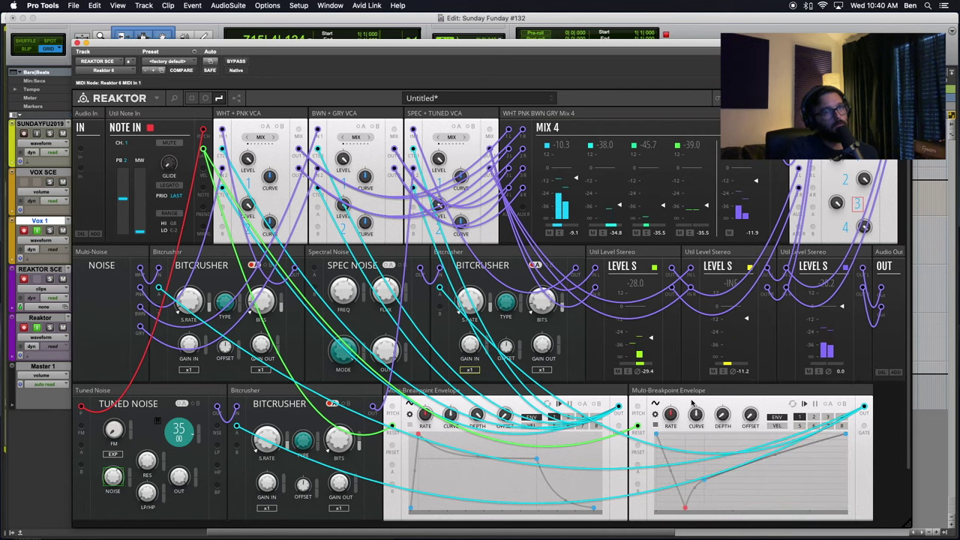
{"action": "left_click_drag", "start_coordinate": [714, 417], "coordinate": [697, 537]}
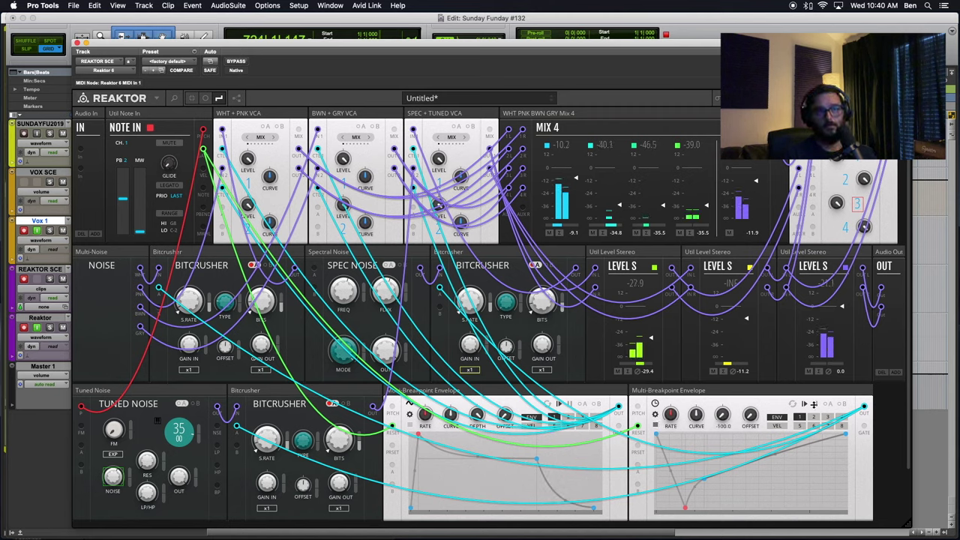
Browse the second envelope's stored shapes from 2 through 8 and return to shape 1
{"action": "left_click", "coordinate": [815, 418]}
{"action": "left_click", "coordinate": [830, 415]}
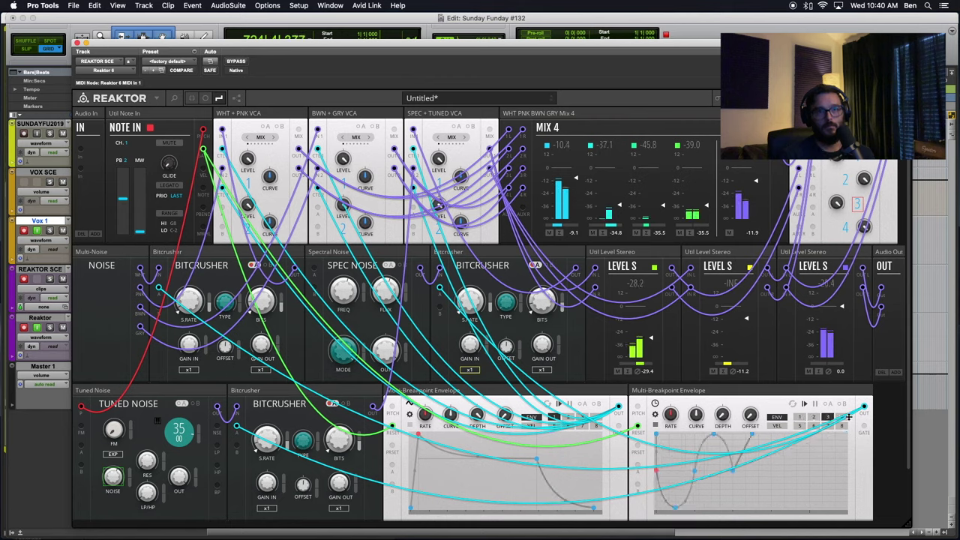
{"action": "left_click", "coordinate": [841, 417]}
{"action": "left_click", "coordinate": [798, 426]}
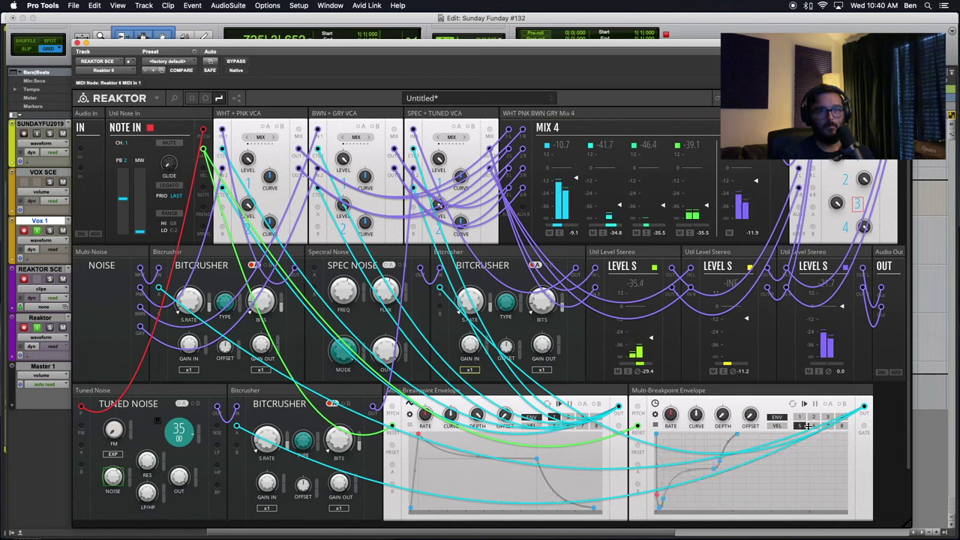
{"action": "left_click", "coordinate": [813, 426]}
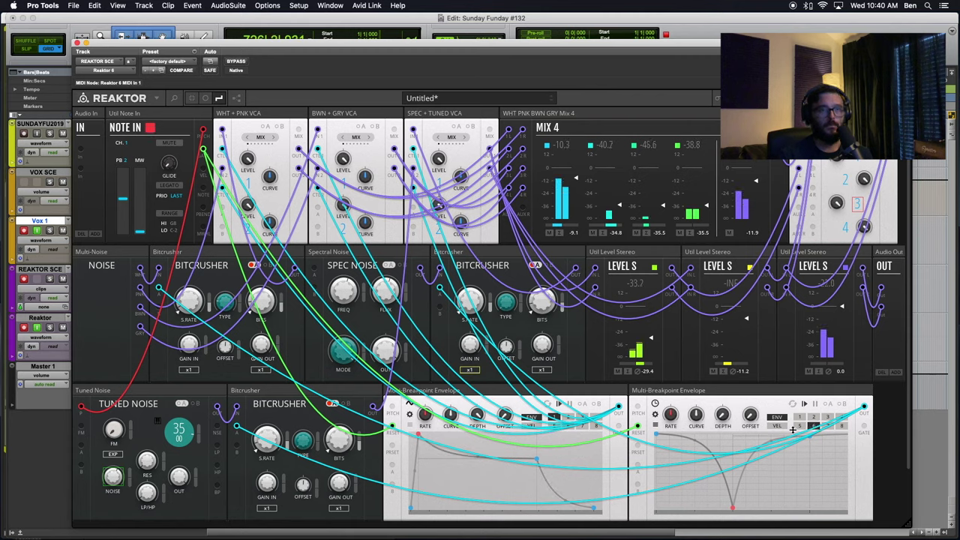
{"action": "left_click", "coordinate": [828, 426]}
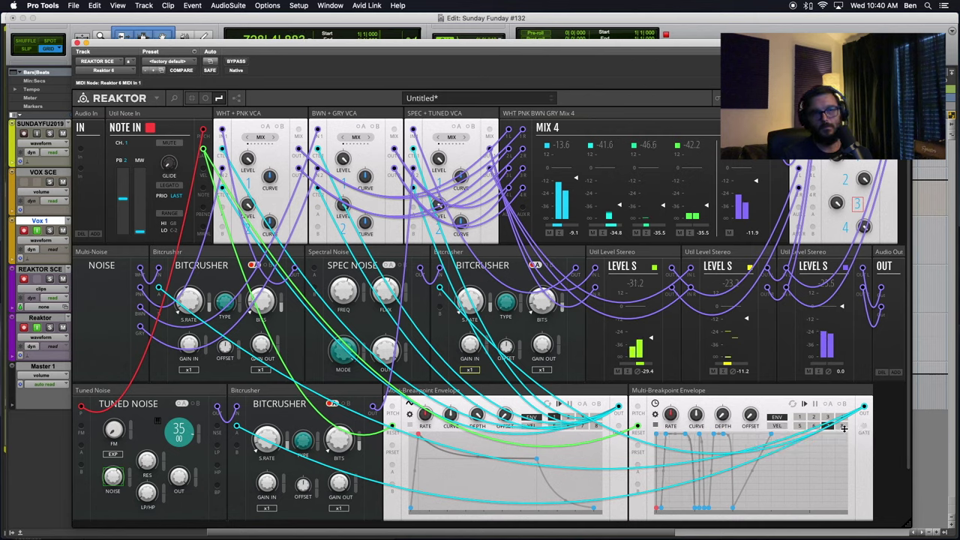
{"action": "left_click", "coordinate": [842, 426]}
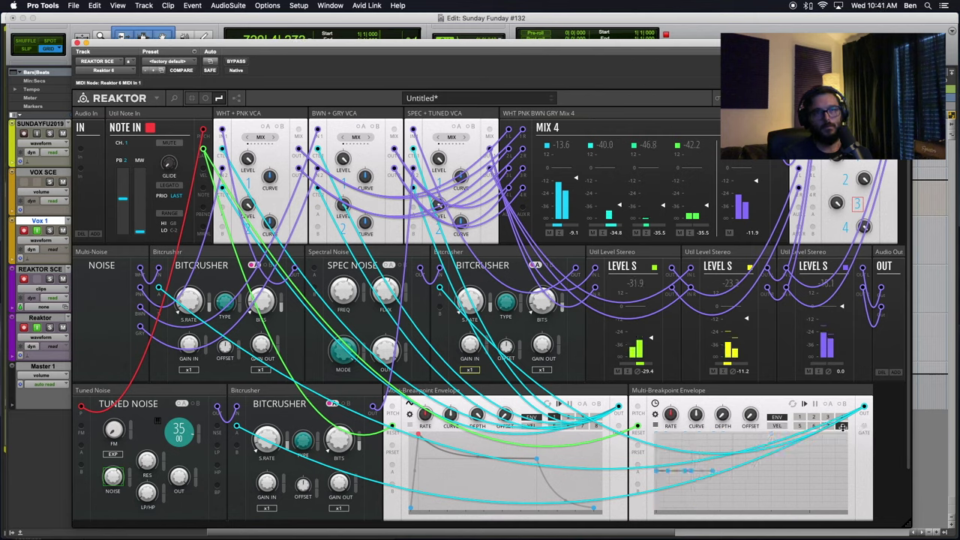
{"action": "left_click", "coordinate": [802, 417]}
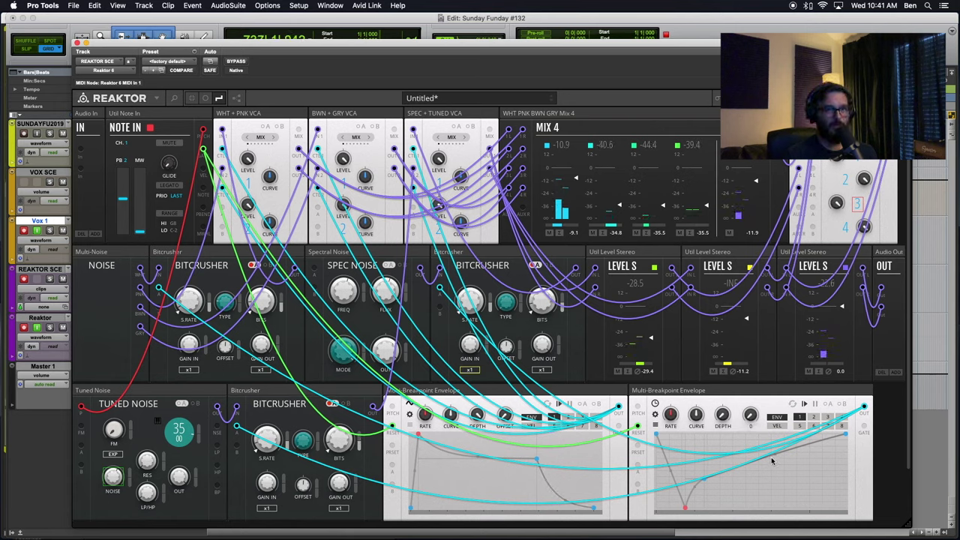
Turn the second envelope's Depth back to positive and shift its peak breakpoint earlier for a faster attack
{"action": "mouse_move", "coordinate": [685, 507]}
{"action": "left_mouse_down"}
{"action": "mouse_move", "coordinate": [682, 452]}
{"action": "mouse_move", "coordinate": [681, 508]}
{"action": "left_mouse_up"}
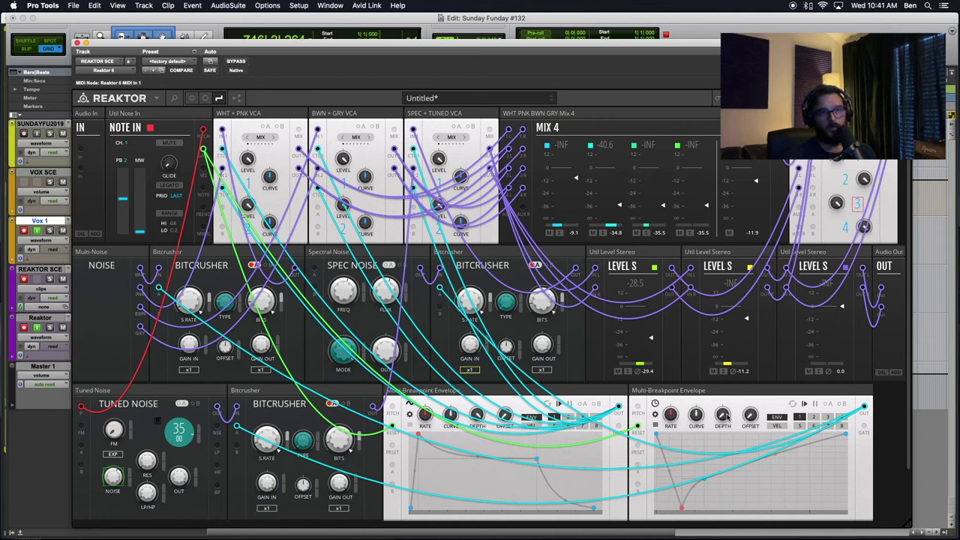
{"action": "left_click_drag", "start_coordinate": [727, 417], "coordinate": [782, 4]}
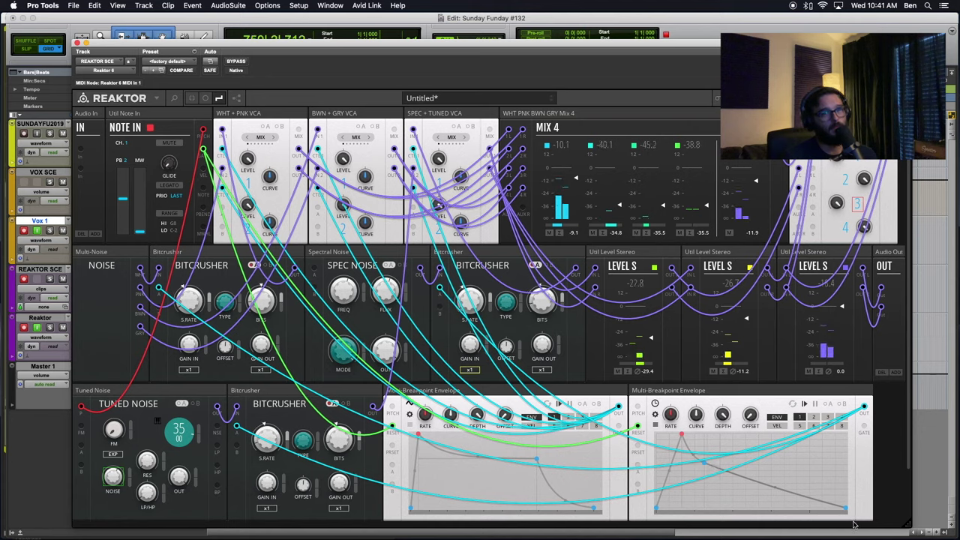
{"action": "left_click_drag", "start_coordinate": [679, 434], "coordinate": [669, 436]}
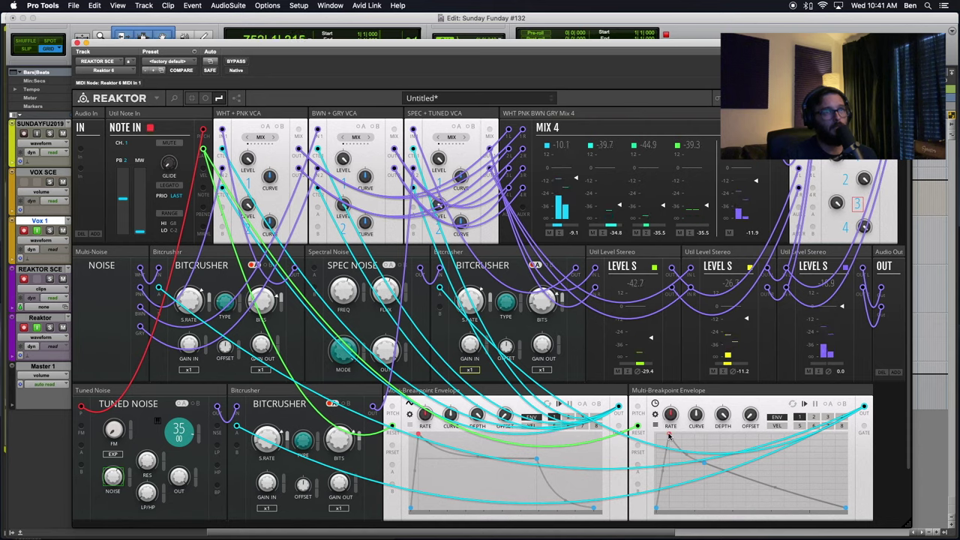
{"action": "mouse_move", "coordinate": [751, 484]}
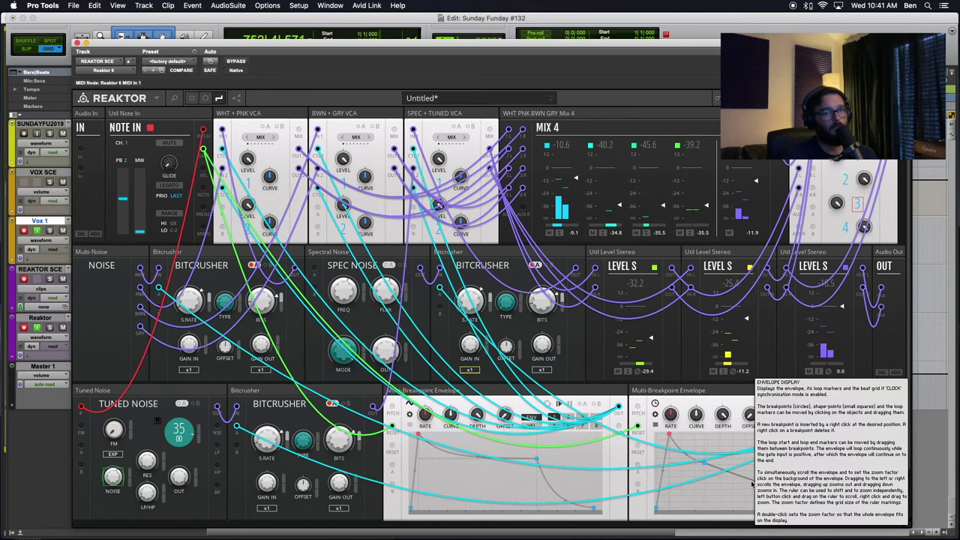
Reshape the first envelope into a long smooth decay by moving its middle breakpoint up beside the peak and its final one to the display's end
{"action": "mouse_move", "coordinate": [813, 499]}
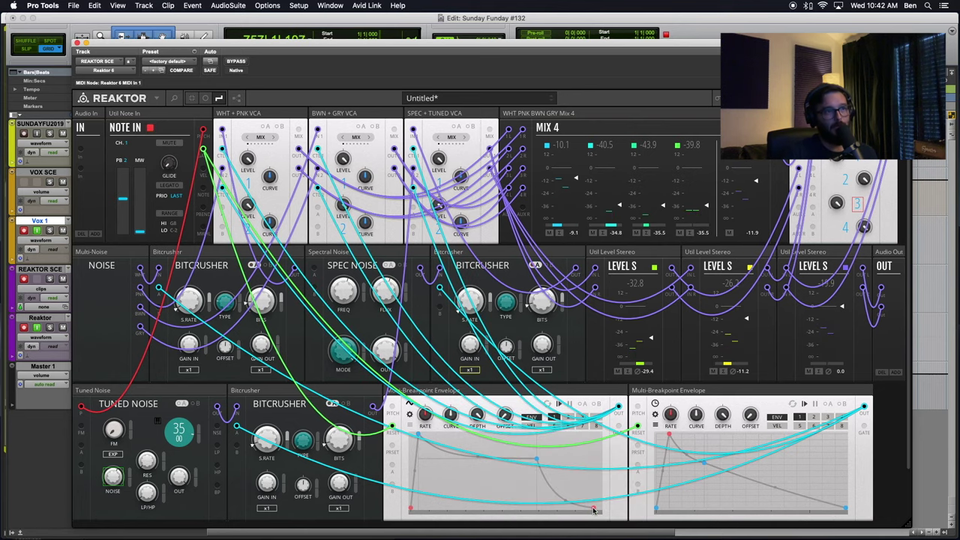
{"action": "left_click_drag", "start_coordinate": [534, 461], "coordinate": [458, 445]}
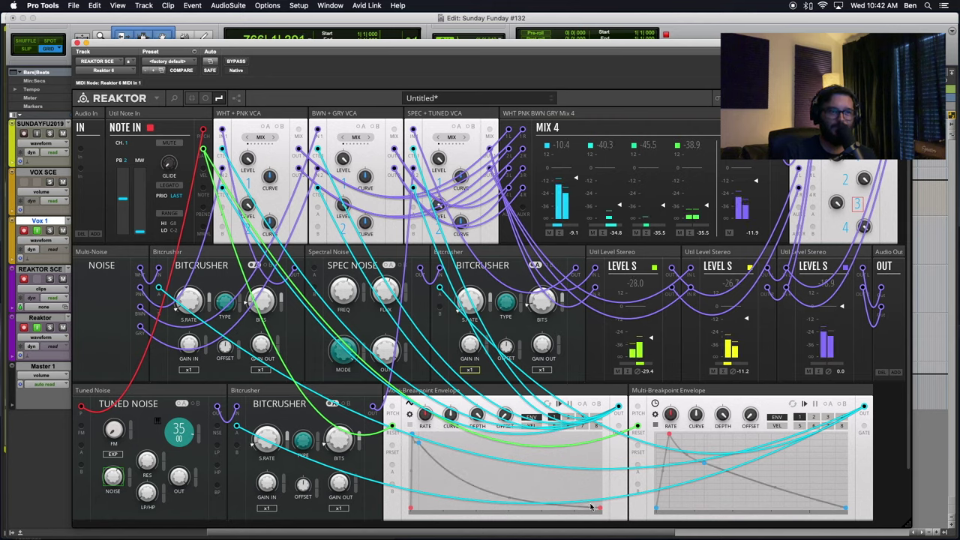
{"action": "mouse_move", "coordinate": [542, 501]}
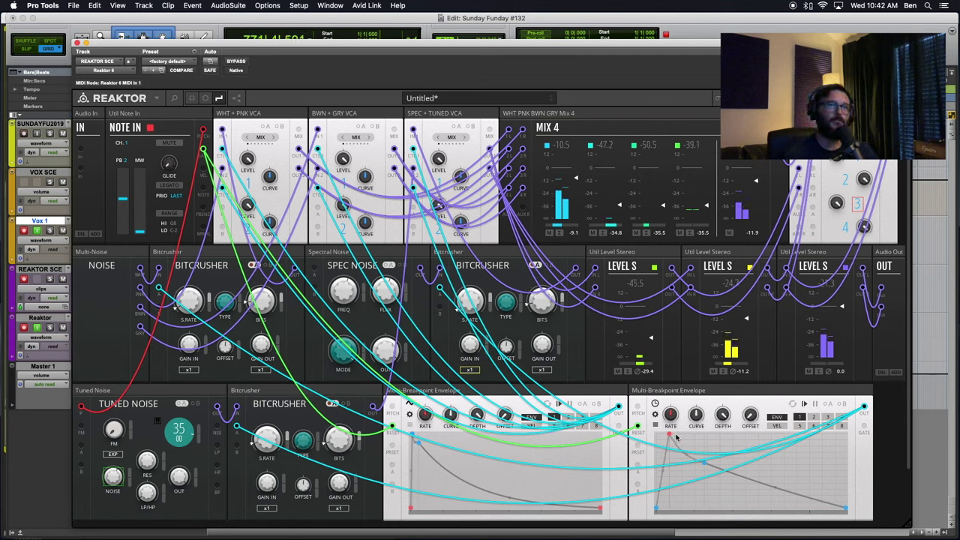
Fine-tune the second envelope's early peak, move its middle breakpoint earlier and higher, and adjust the Spectral Noise Bitcrusher's S.Rate
{"action": "left_click_drag", "start_coordinate": [668, 434], "coordinate": [682, 435]}
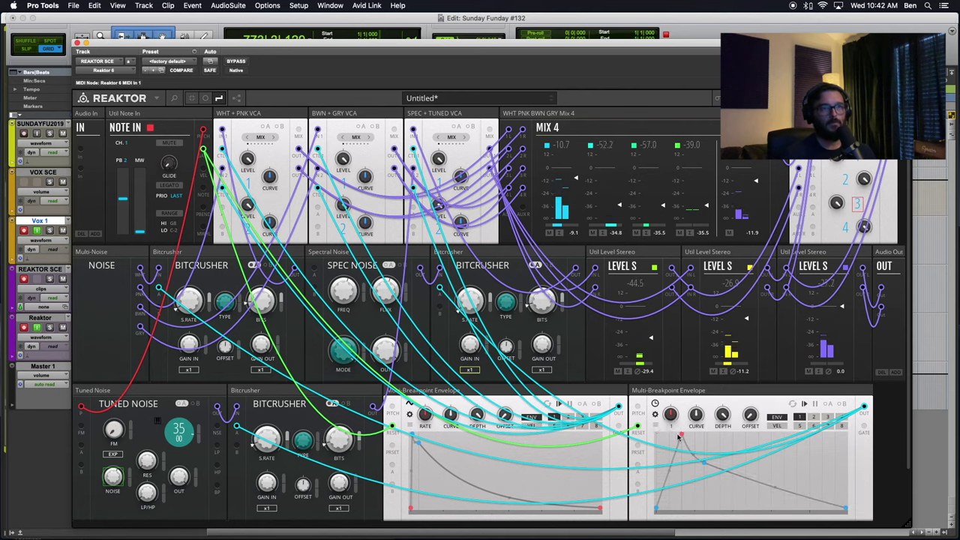
{"action": "mouse_move", "coordinate": [680, 435]}
{"action": "left_mouse_down"}
{"action": "mouse_move", "coordinate": [651, 437]}
{"action": "mouse_move", "coordinate": [673, 435]}
{"action": "left_mouse_up"}
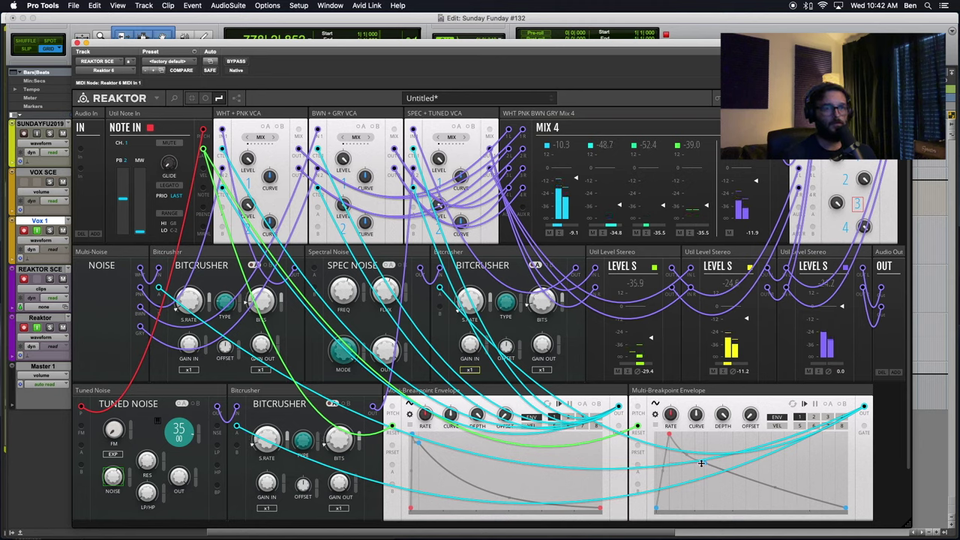
{"action": "mouse_move", "coordinate": [702, 463]}
{"action": "left_mouse_down"}
{"action": "mouse_move", "coordinate": [733, 463]}
{"action": "mouse_move", "coordinate": [692, 450]}
{"action": "left_mouse_up"}
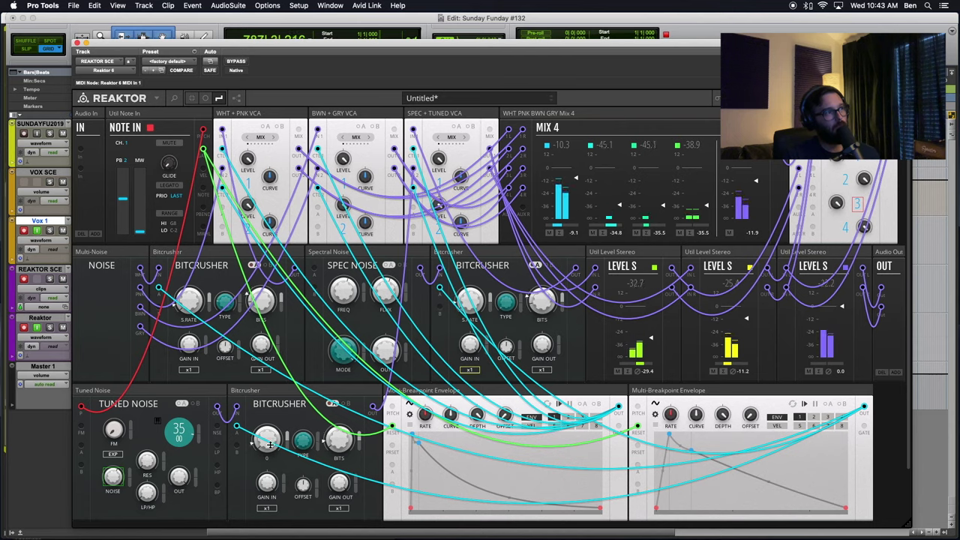
{"action": "left_click_drag", "start_coordinate": [475, 301], "coordinate": [476, 312]}
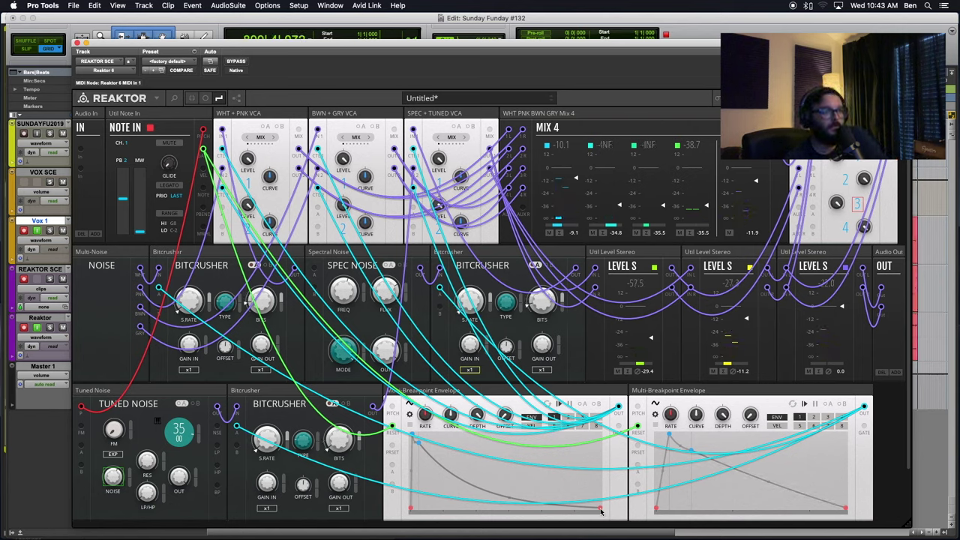
Pull the first envelope's final breakpoint slightly earlier, try its middle breakpoint low near the end, and place it back just below the peak
{"action": "left_click_drag", "start_coordinate": [600, 509], "coordinate": [592, 511]}
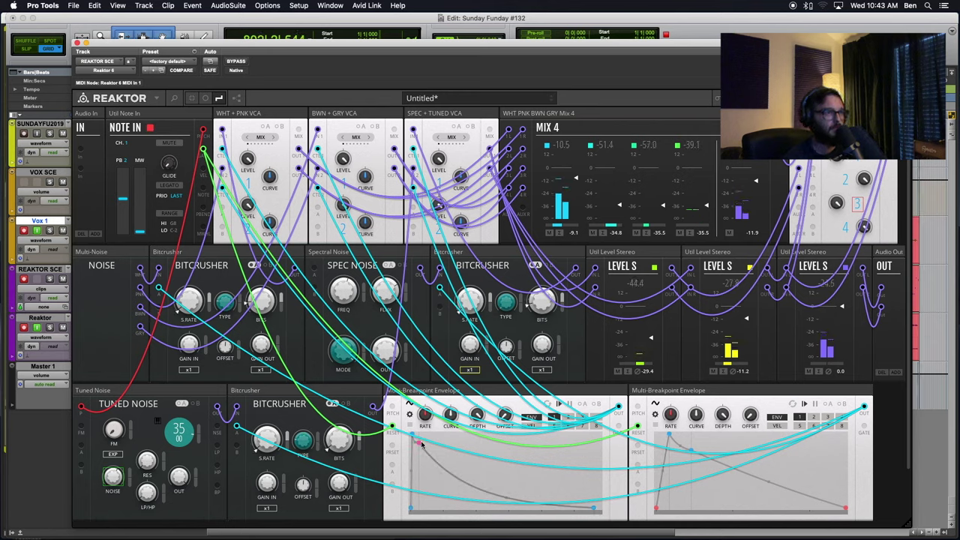
{"action": "left_click_drag", "start_coordinate": [420, 444], "coordinate": [589, 501]}
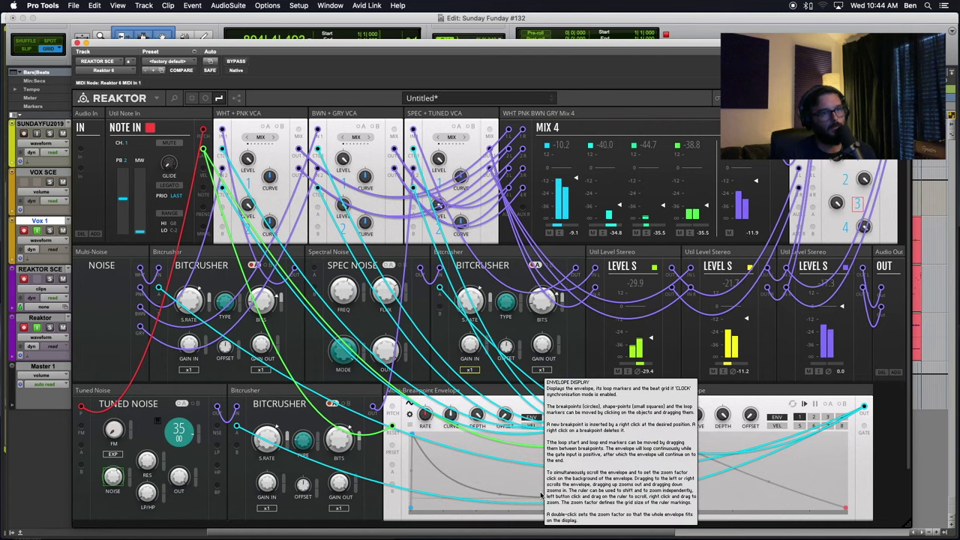
{"action": "left_click_drag", "start_coordinate": [502, 496], "coordinate": [539, 474]}
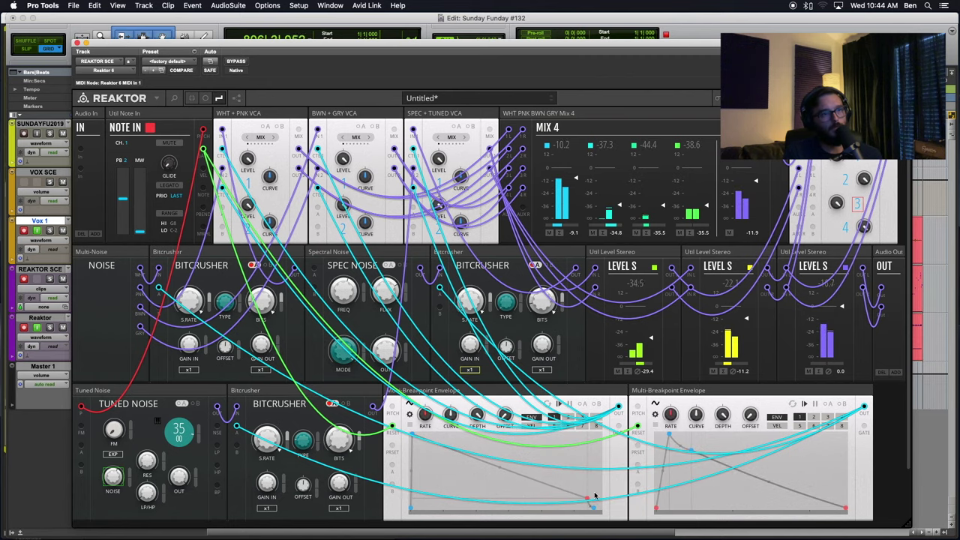
{"action": "left_click_drag", "start_coordinate": [529, 474], "coordinate": [424, 450]}
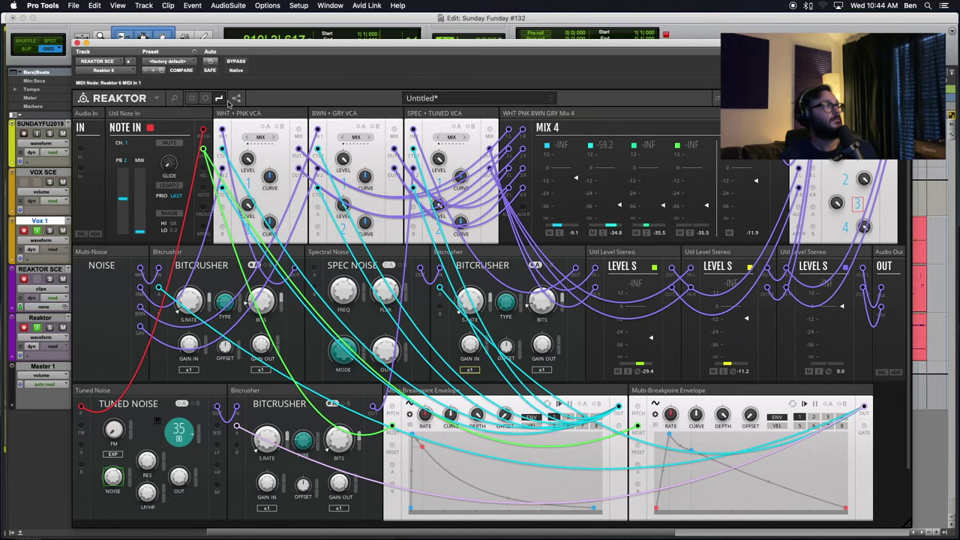
Hide the patch cables and add a breakpoint late in the first envelope's decay, raised to give a gradual slope before the release
{"action": "left_click", "coordinate": [205, 98]}
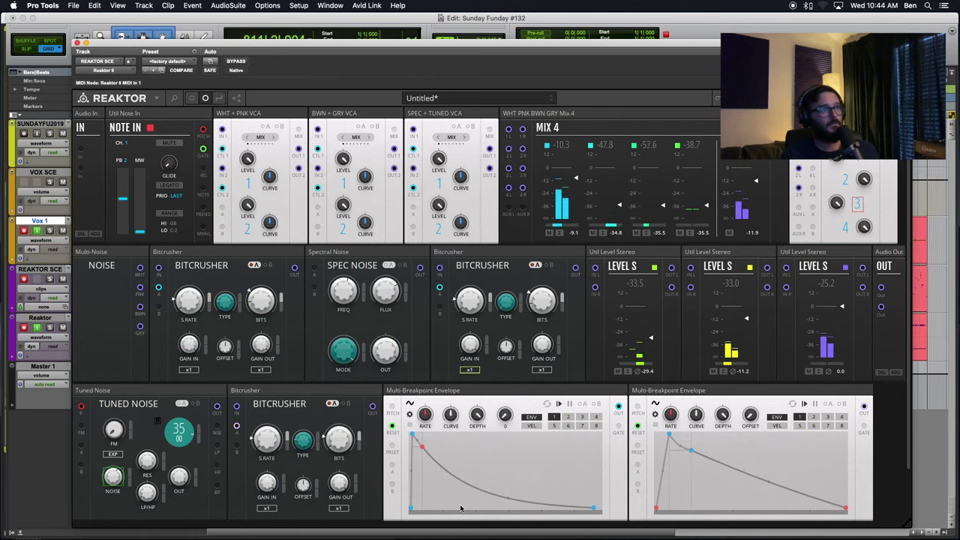
{"action": "mouse_move", "coordinate": [489, 494]}
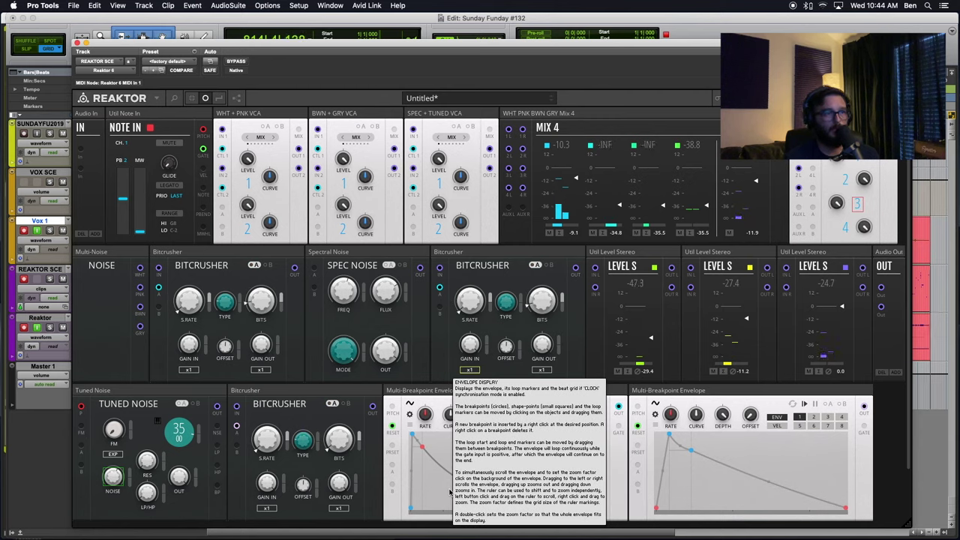
{"action": "double_click", "coordinate": [534, 501]}
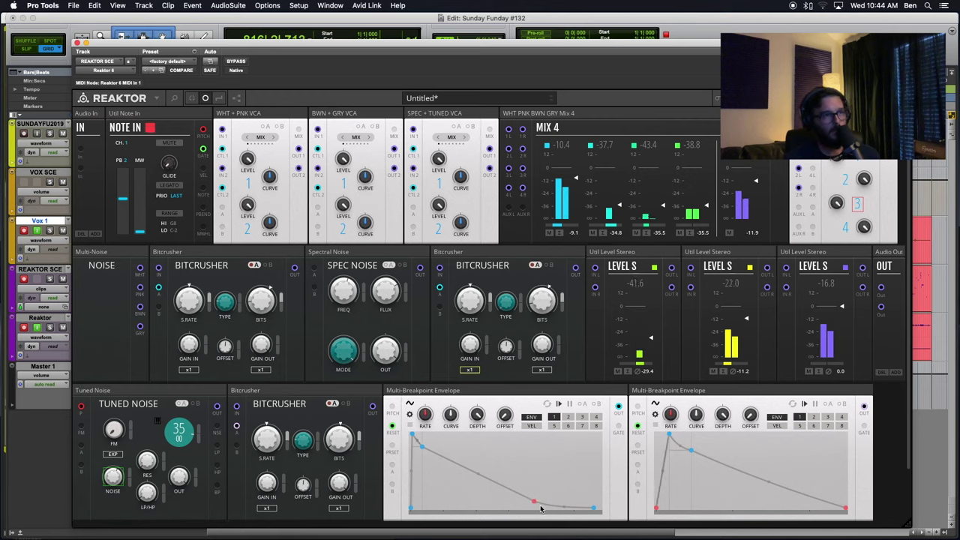
{"action": "left_click_drag", "start_coordinate": [534, 502], "coordinate": [510, 485]}
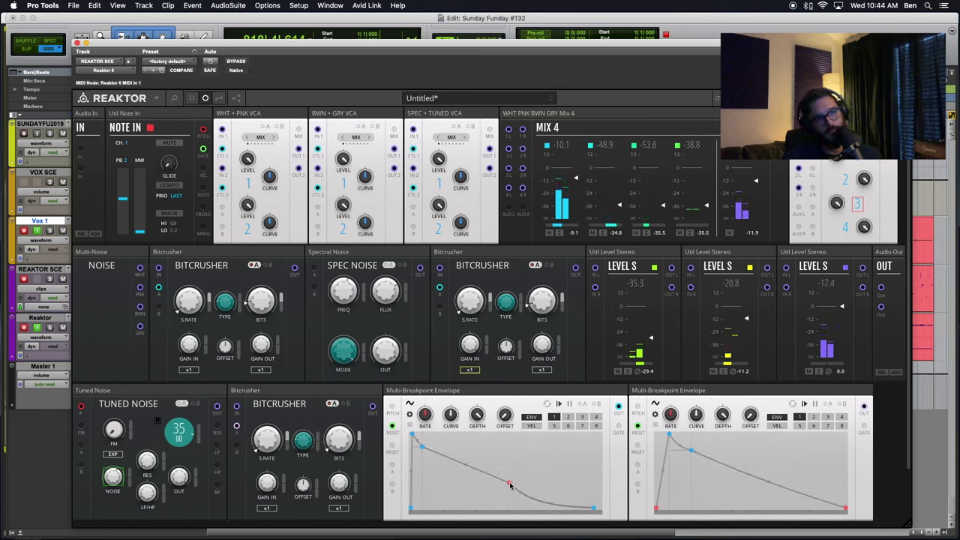
{"action": "left_click_drag", "start_coordinate": [510, 485], "coordinate": [568, 484]}
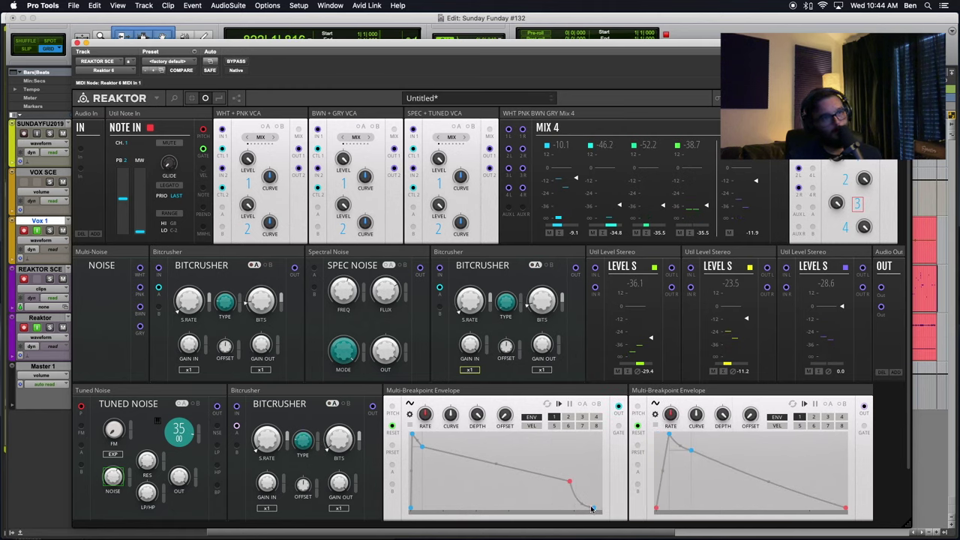
Shorten the first envelope by moving its added breakpoint earlier and setting the final breakpoint directly beneath it for an abrupt cutoff
{"action": "left_click_drag", "start_coordinate": [596, 509], "coordinate": [572, 512]}
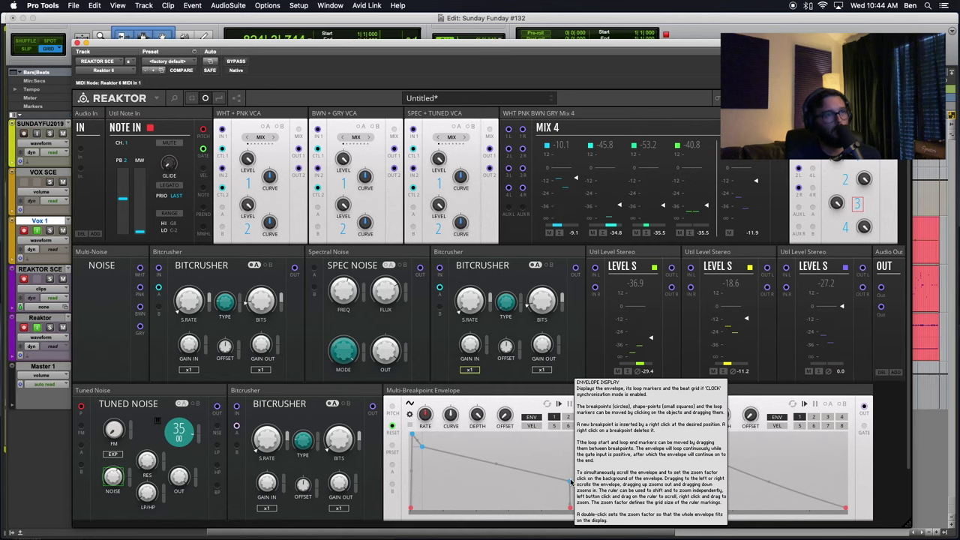
{"action": "left_click_drag", "start_coordinate": [571, 482], "coordinate": [533, 477]}
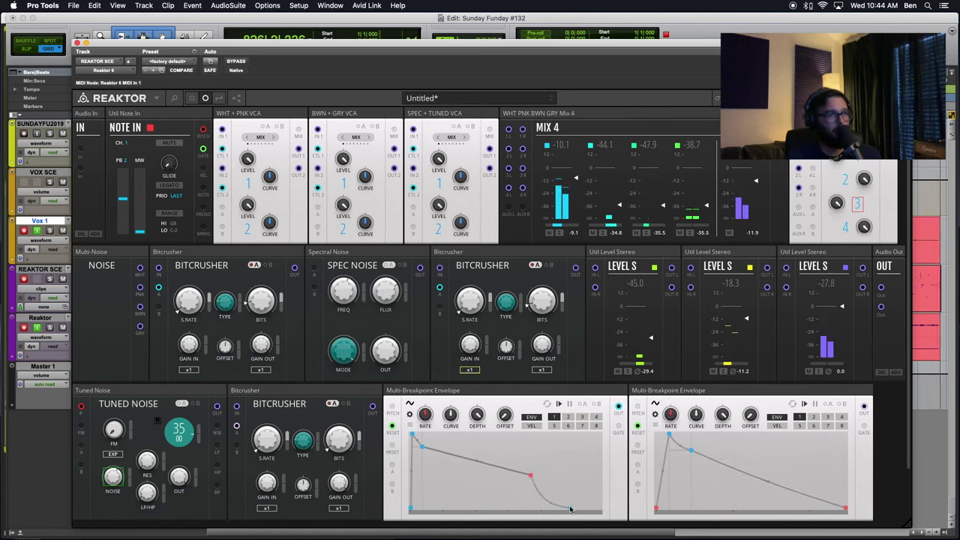
{"action": "left_click_drag", "start_coordinate": [570, 509], "coordinate": [539, 510]}
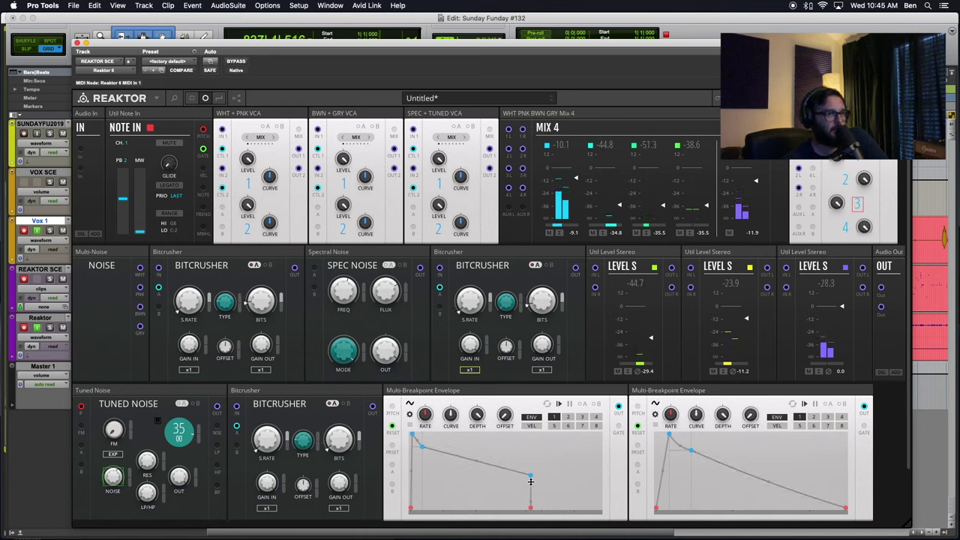
{"action": "left_click_drag", "start_coordinate": [531, 474], "coordinate": [524, 474]}
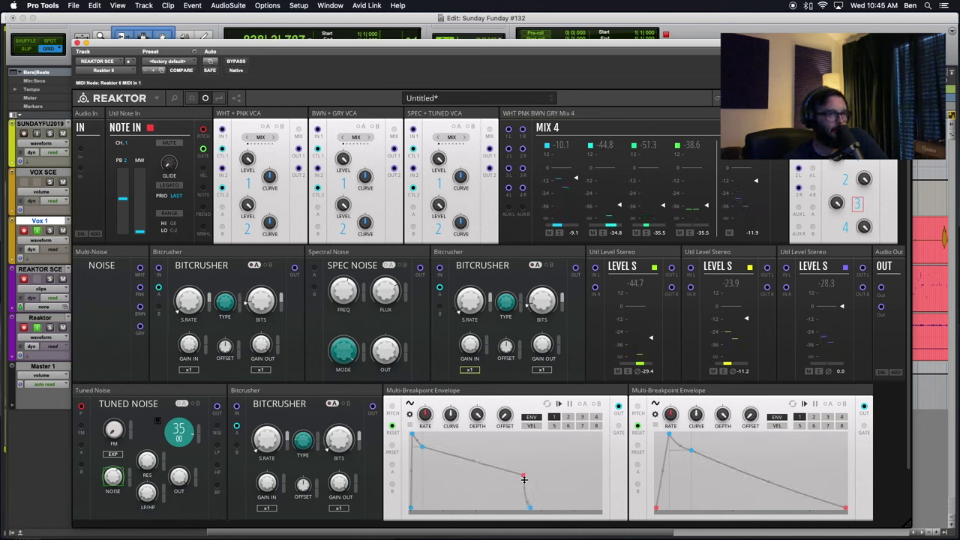
{"action": "left_click_drag", "start_coordinate": [532, 507], "coordinate": [506, 512]}
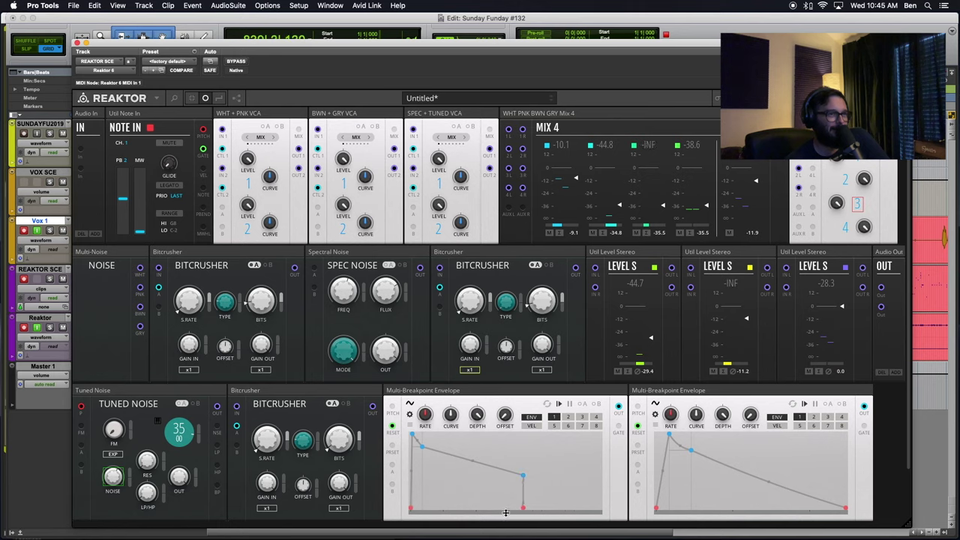
{"action": "mouse_move", "coordinate": [491, 507]}
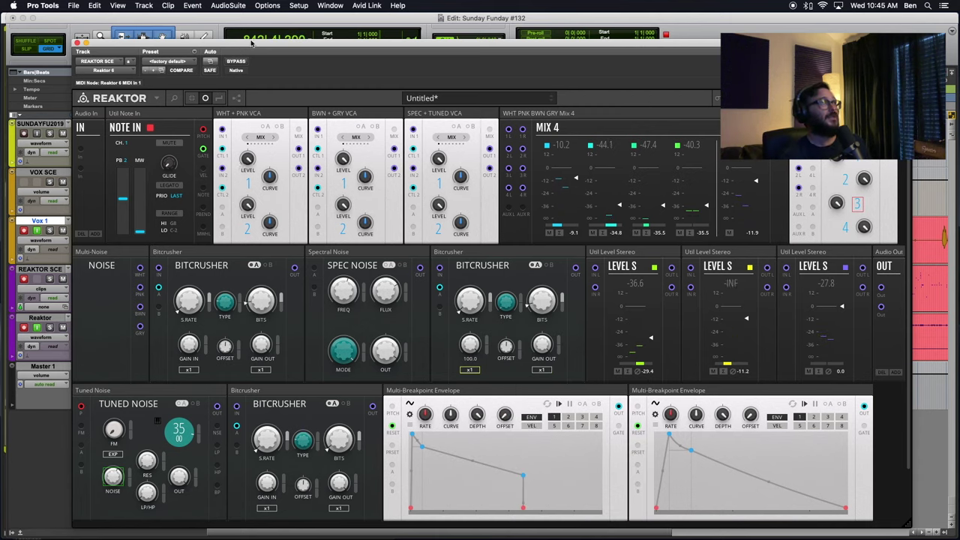
Save the rack in the My Racks folder as BITNOISE OBERTIEM
{"action": "left_click", "coordinate": [157, 98]}
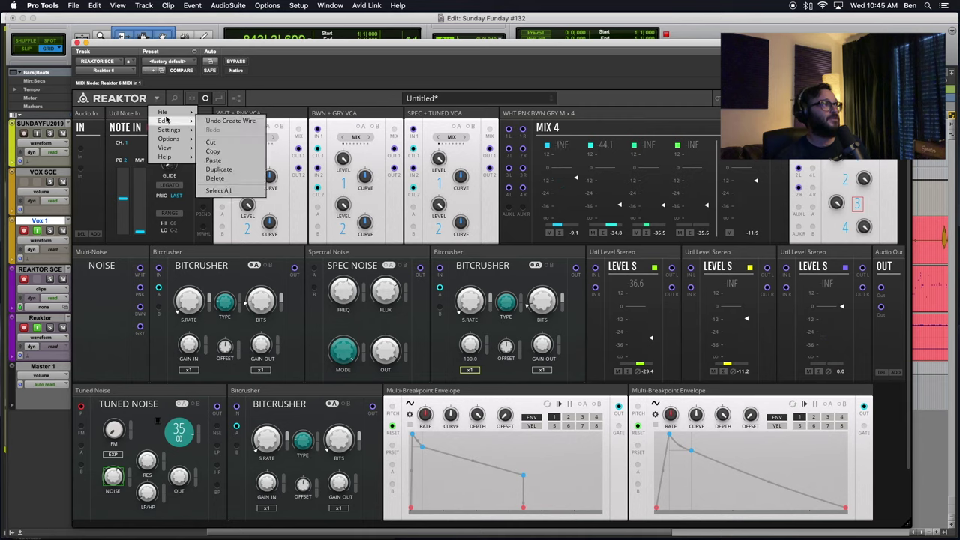
{"action": "mouse_move", "coordinate": [188, 116]}
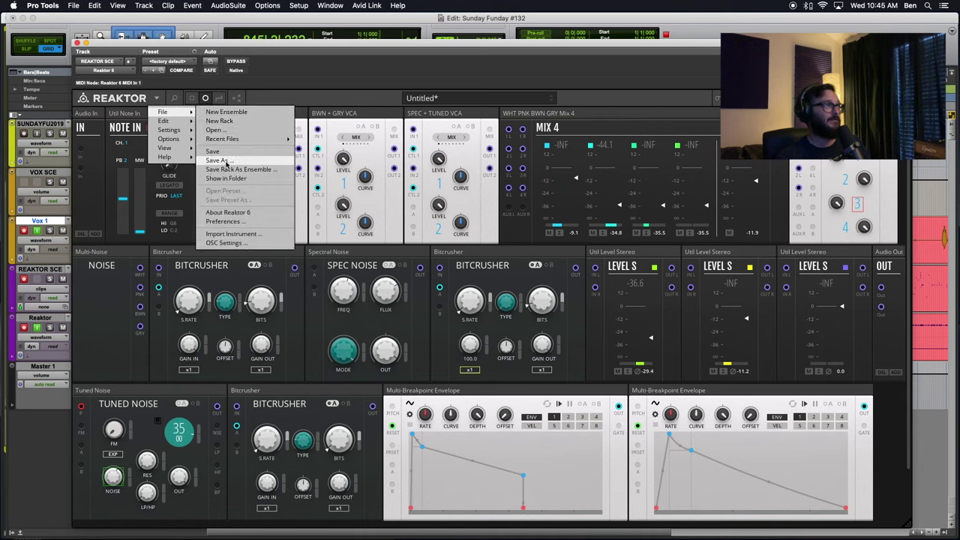
{"action": "left_click", "coordinate": [217, 161]}
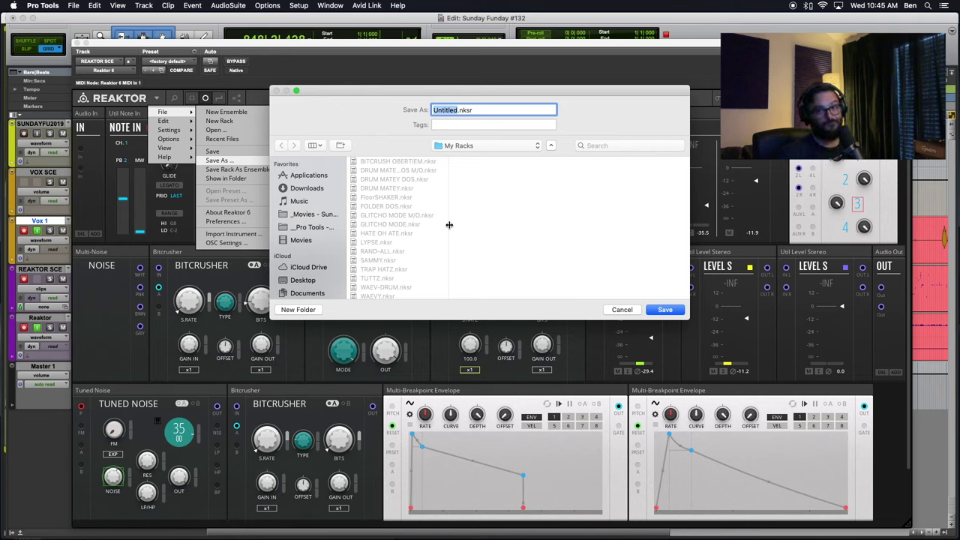
{"action": "type", "text": "BIT"}
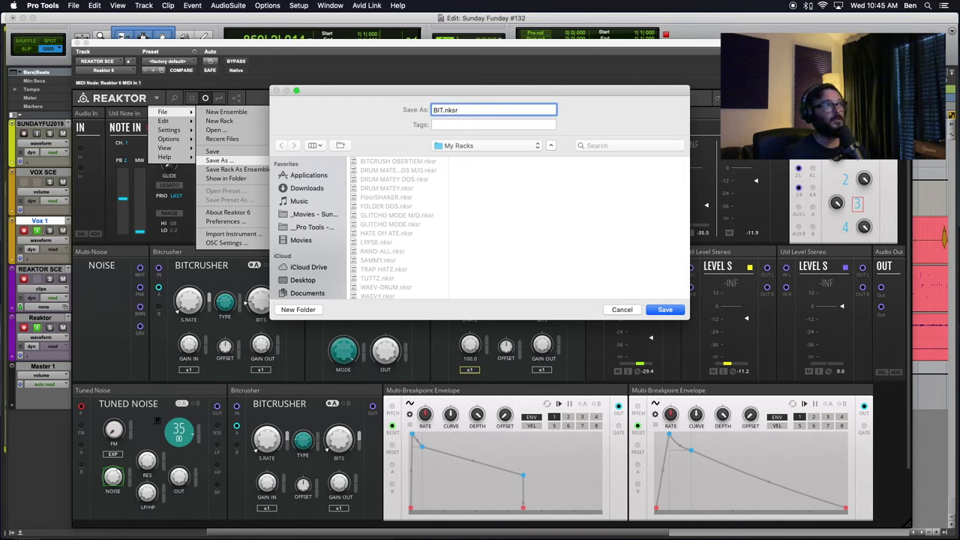
{"action": "scroll", "coordinate": [394, 228], "scroll_direction": "down", "scroll_amount": 2}
{"action": "scroll", "coordinate": [393, 225], "scroll_direction": "up", "scroll_amount": 2}
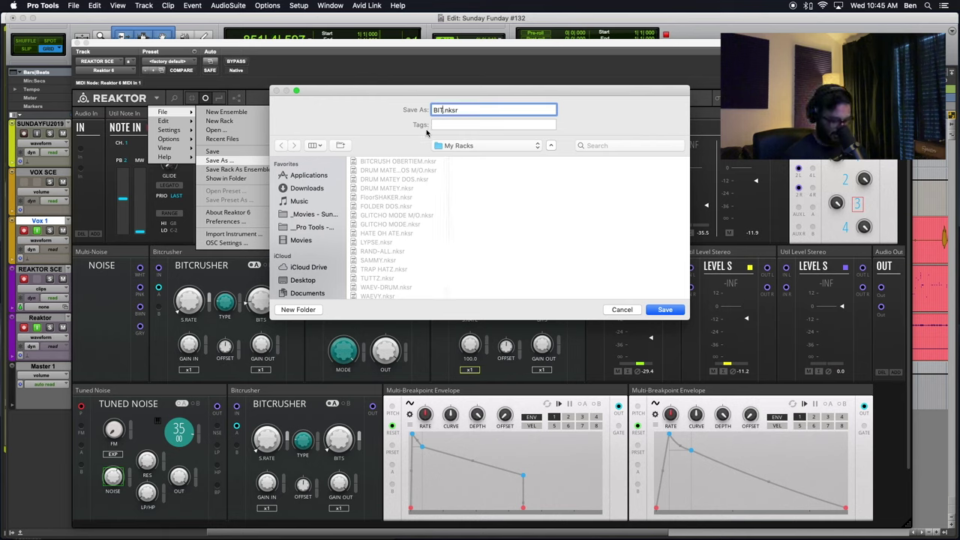
{"action": "type", "text": "NOISE "}
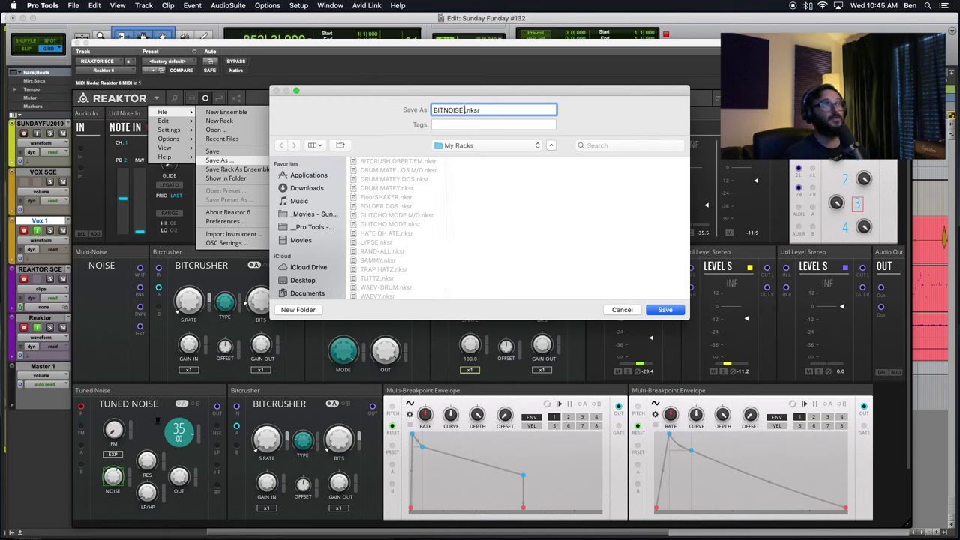
{"action": "type", "text": "OBERTEIM"}
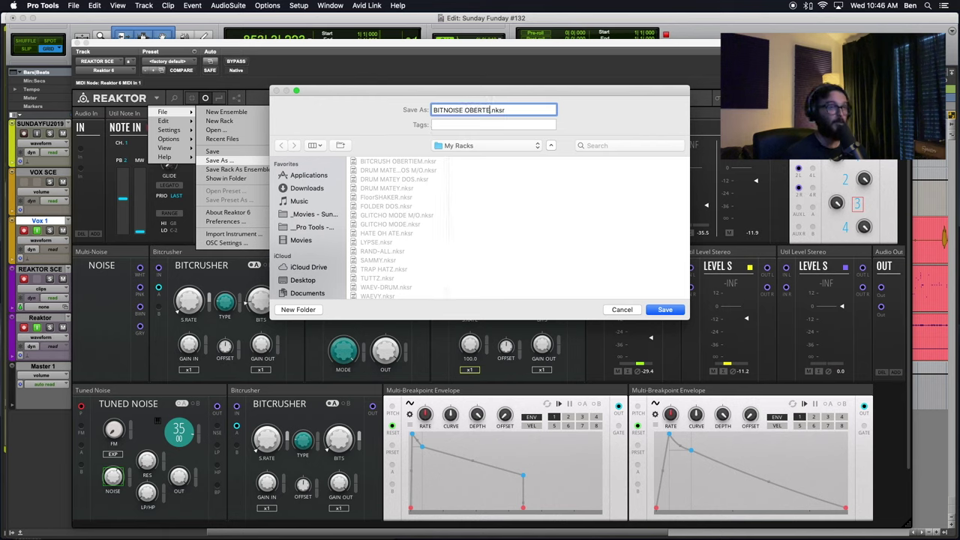
{"action": "key", "text": "BackSpace"}
{"action": "key", "text": "BackSpace"}
{"action": "key", "text": "BackSpace"}
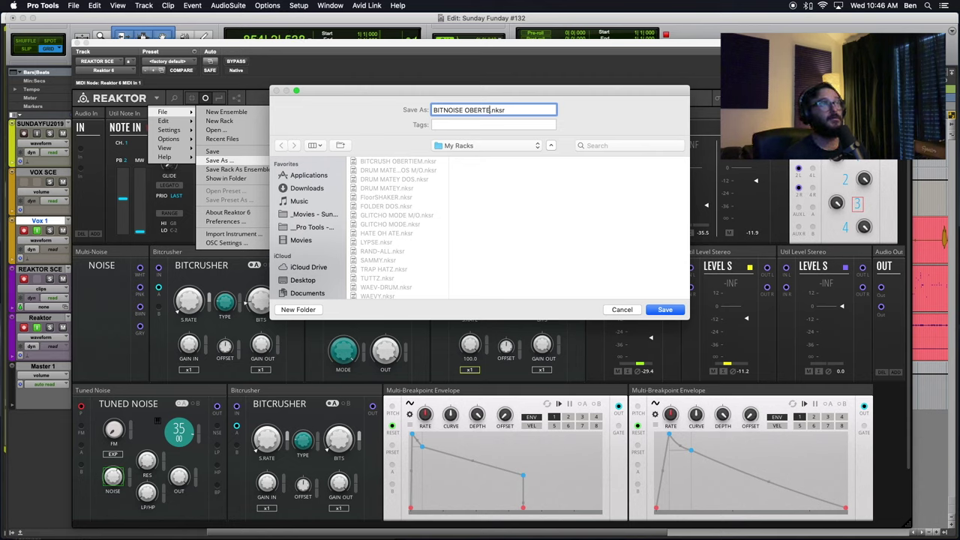
{"action": "type", "text": "IEM"}
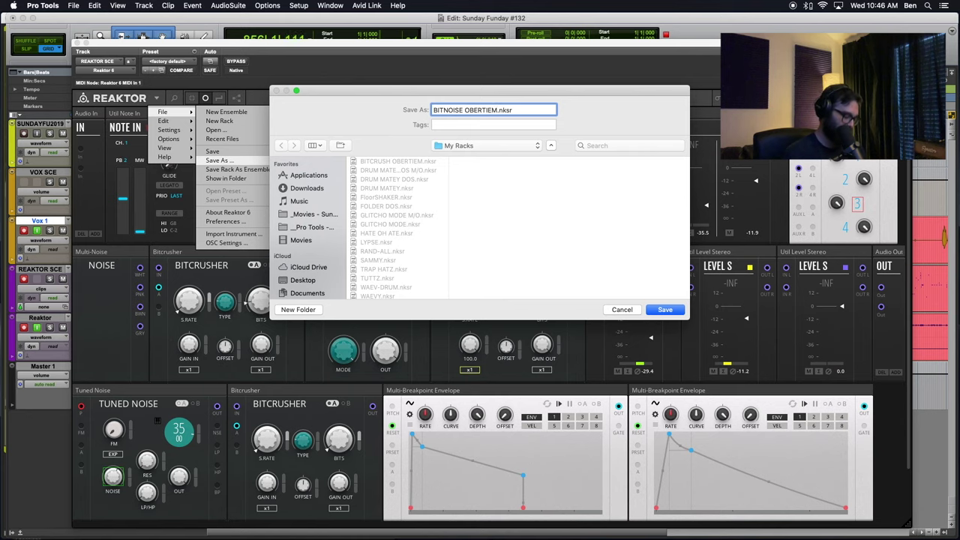
{"action": "key", "text": "Return"}
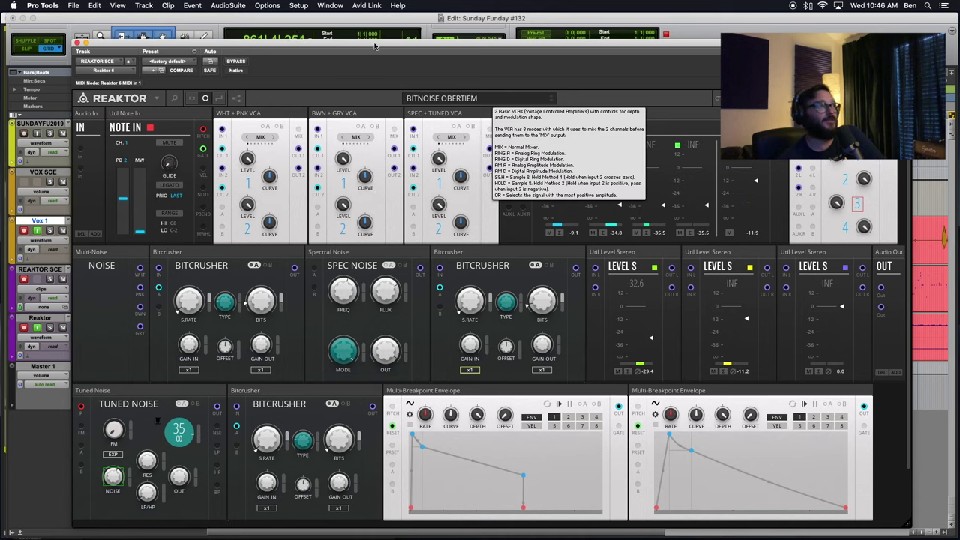
Show and hide the patch cables once, and move and widen the Reaktor window to give empty rack space beside the modules
{"action": "left_click", "coordinate": [223, 96]}
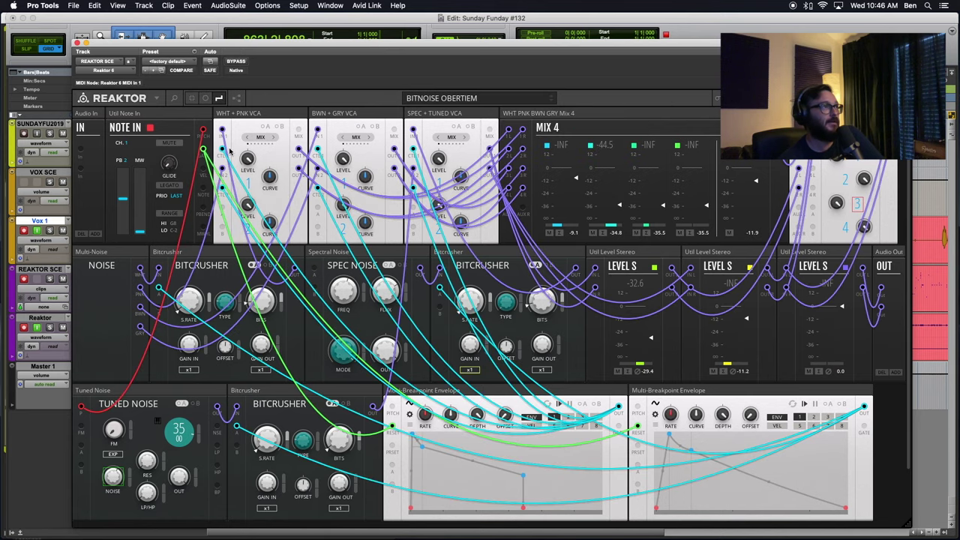
{"action": "left_click", "coordinate": [205, 98]}
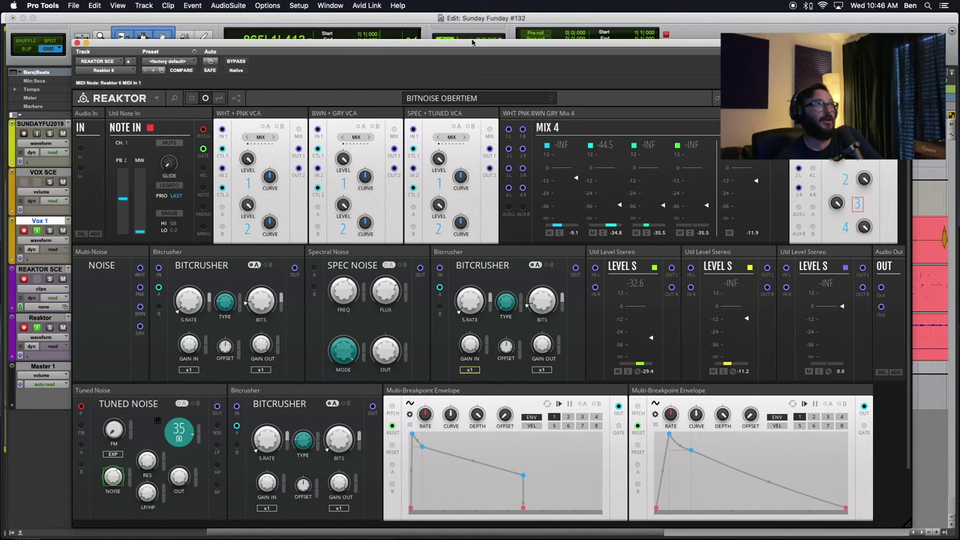
{"action": "left_click_drag", "start_coordinate": [453, 47], "coordinate": [385, 17]}
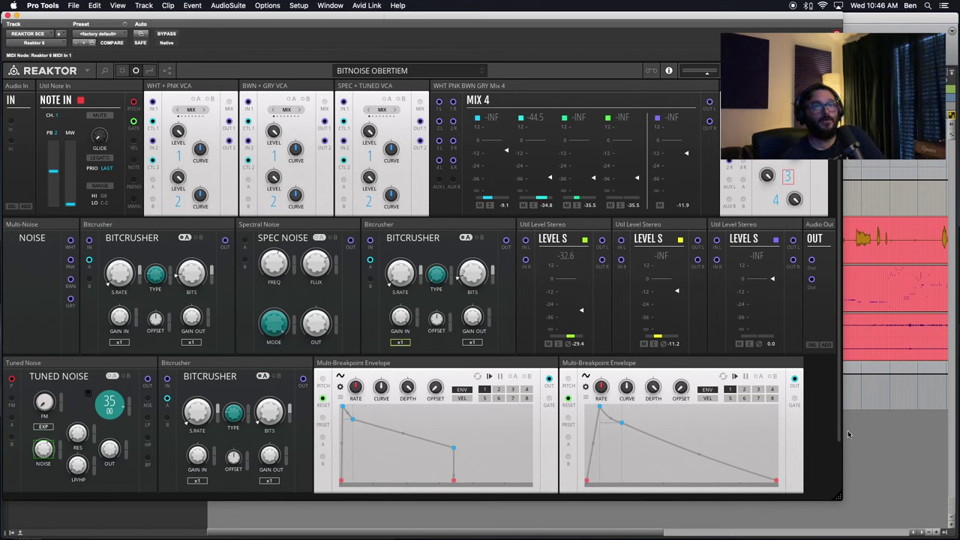
{"action": "left_click_drag", "start_coordinate": [838, 499], "coordinate": [948, 447]}
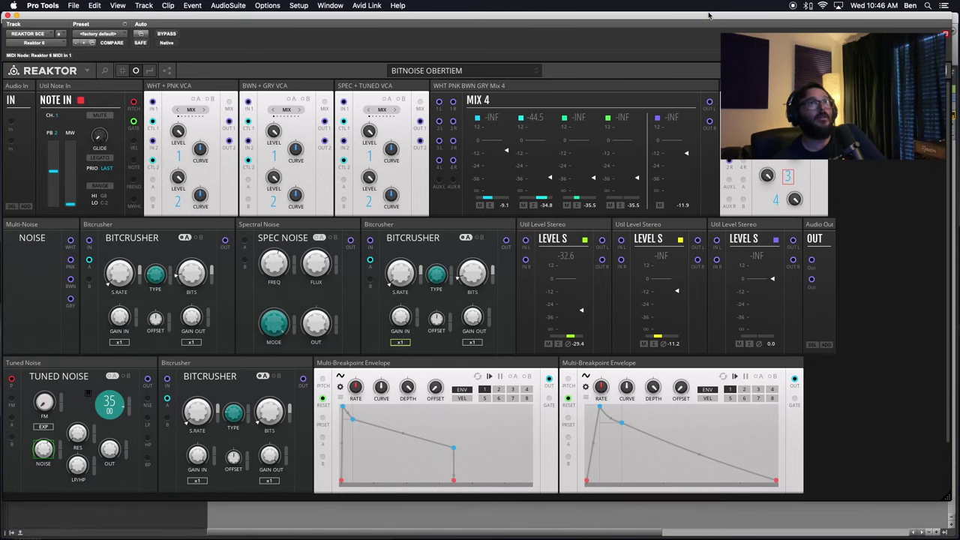
{"action": "left_click_drag", "start_coordinate": [709, 15], "coordinate": [715, 48]}
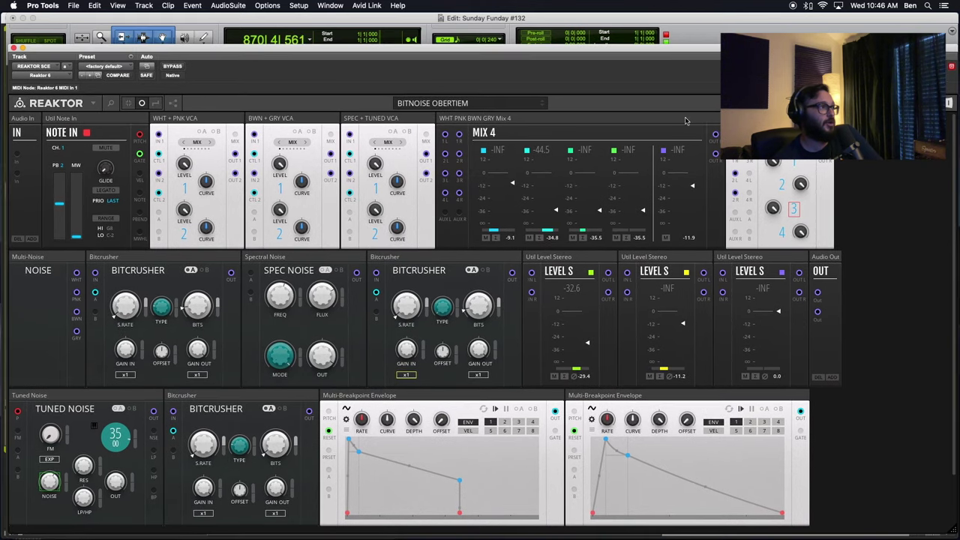
Rename the three bitcrushers WHT Bitcrusher, SPEC Bitcrusher and TUNED Bitcrusher to match their noise sources
{"action": "left_click", "coordinate": [144, 258]}
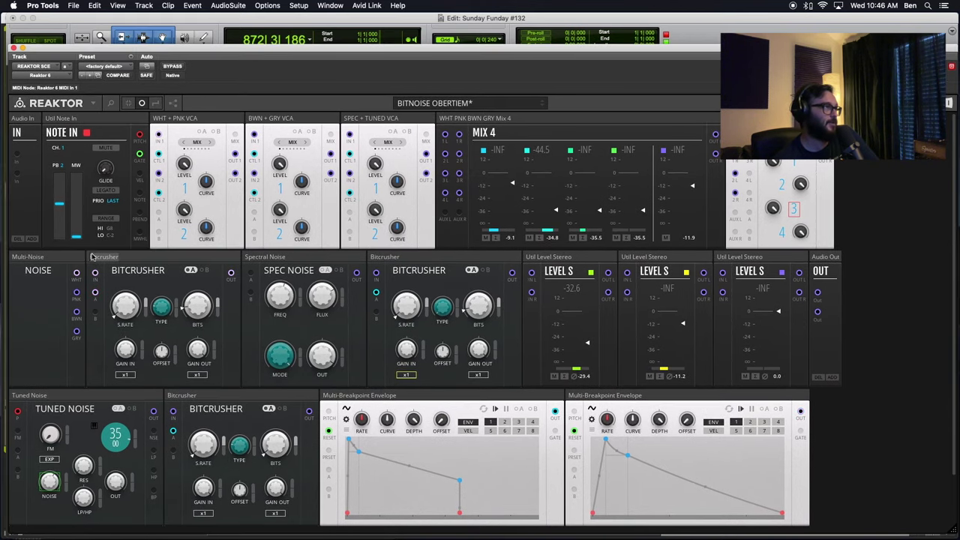
{"action": "type", "text": "WHT"}
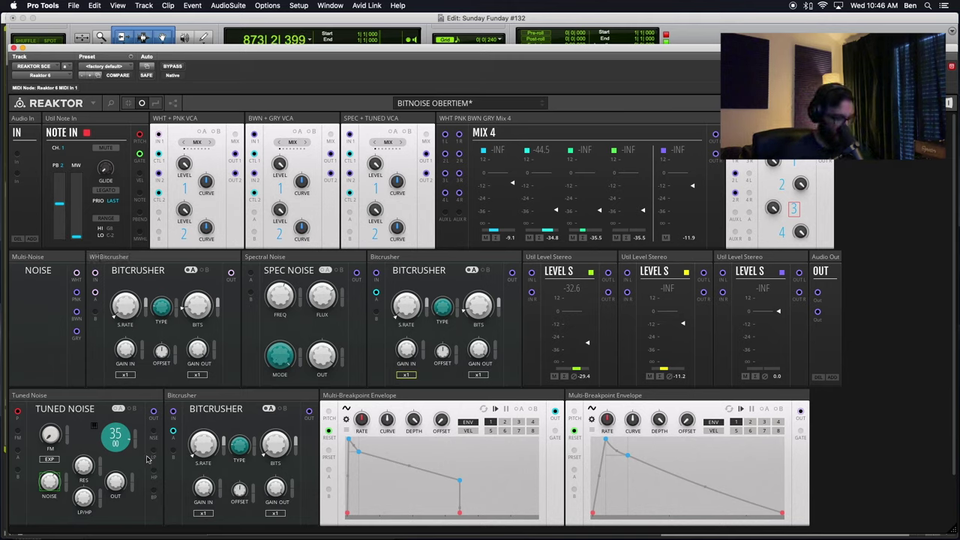
{"action": "left_click", "coordinate": [369, 259]}
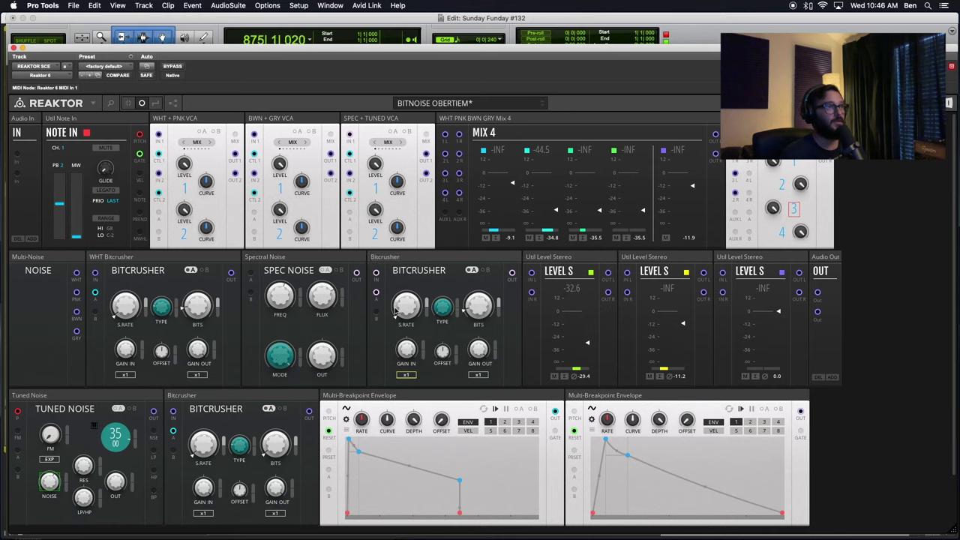
{"action": "type", "text": "SPEC"}
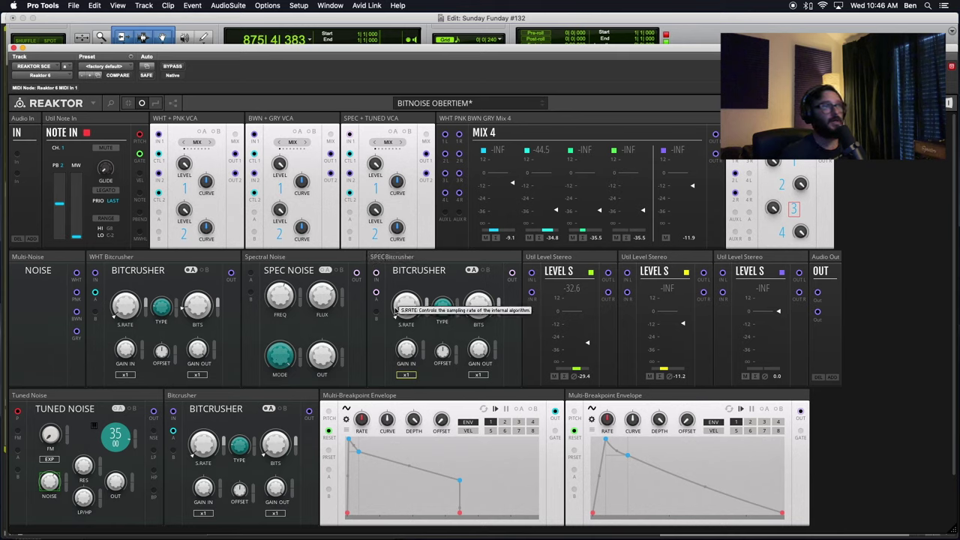
{"action": "double_click", "coordinate": [184, 398]}
{"action": "left_click", "coordinate": [168, 398]}
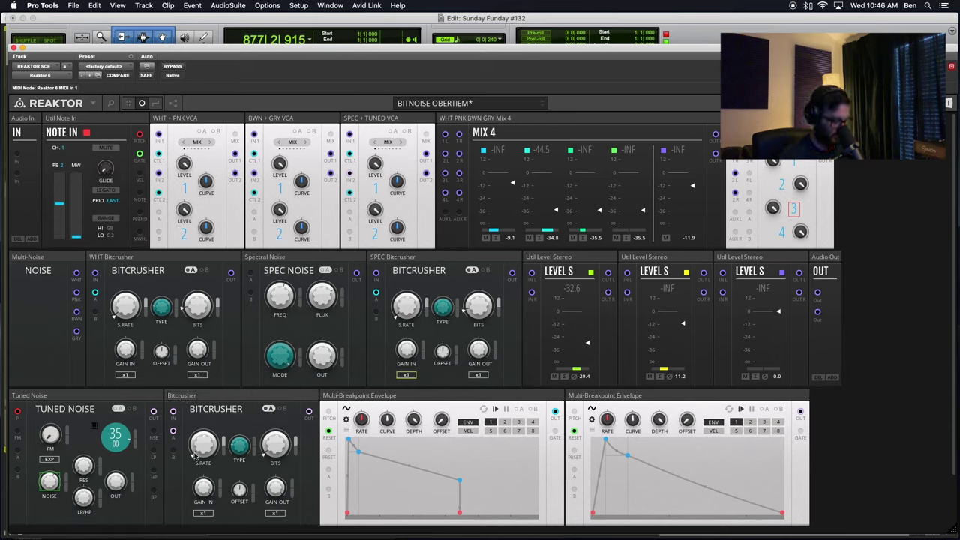
{"action": "type", "text": "TUNED"}
{"action": "key", "text": "Return"}
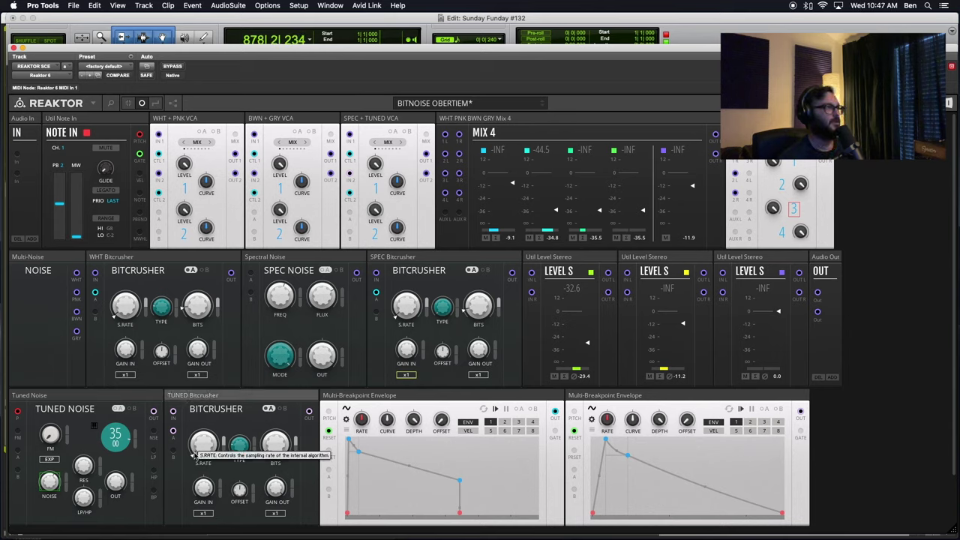
Select the WHT Bitcrusher and show the patch cables, leaving the module's options without choosing any
{"action": "left_click", "coordinate": [175, 257]}
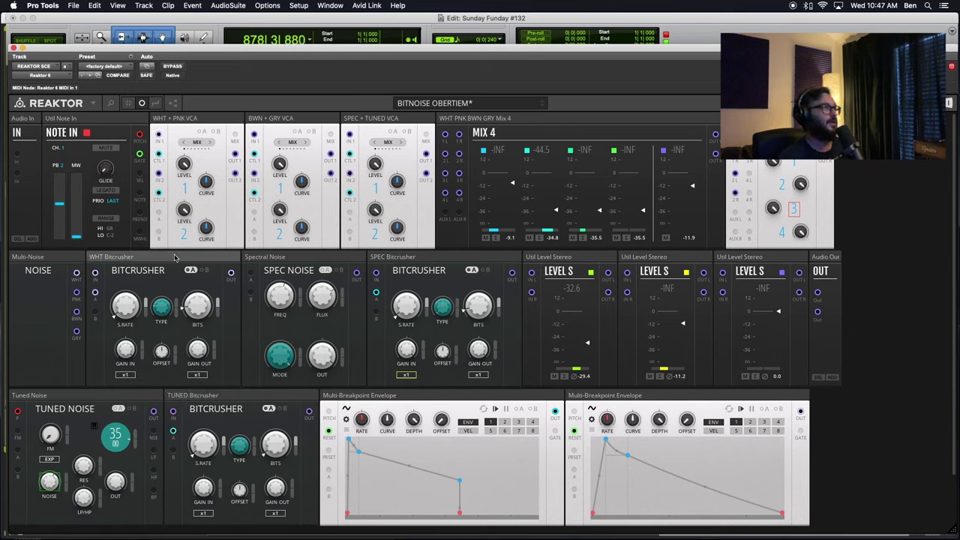
{"action": "left_click", "coordinate": [156, 103]}
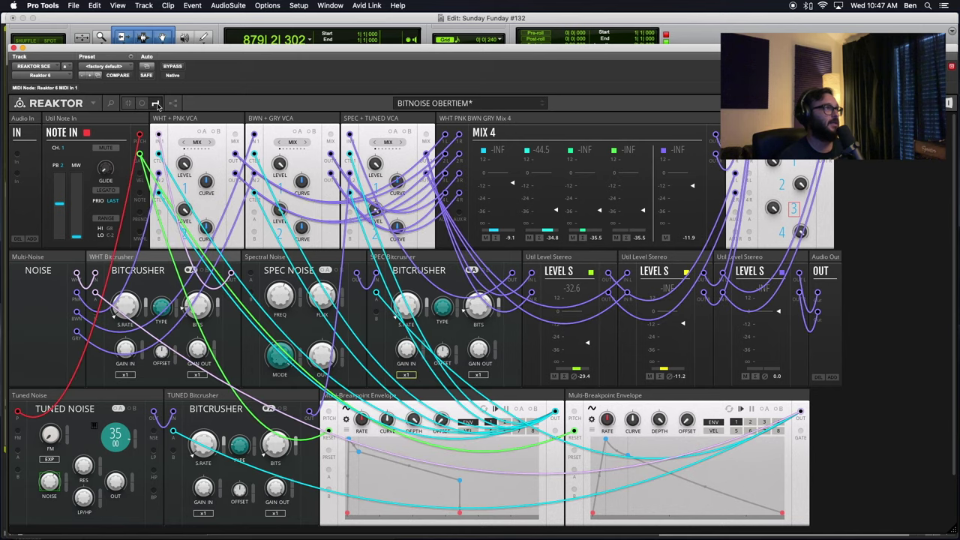
{"action": "right_click", "coordinate": [164, 259]}
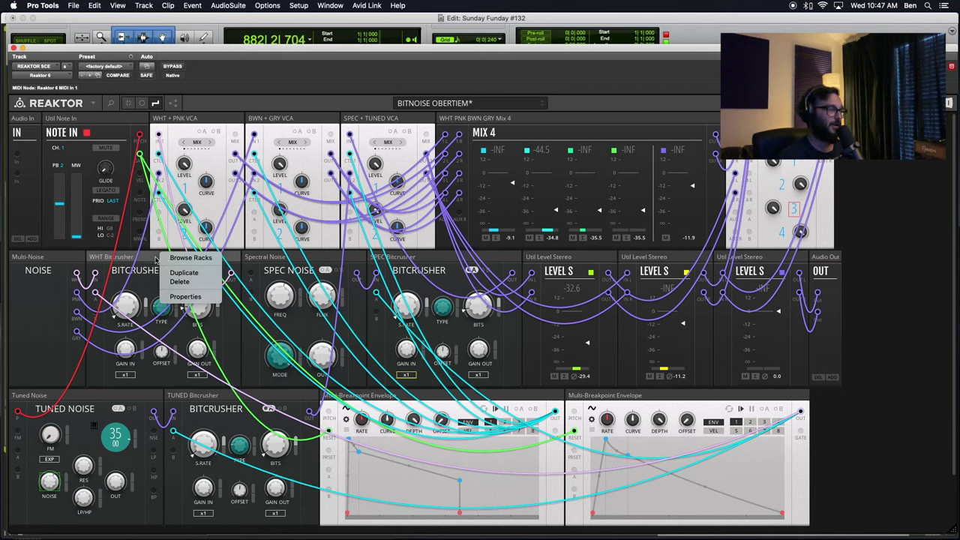
{"action": "left_click", "coordinate": [155, 260]}
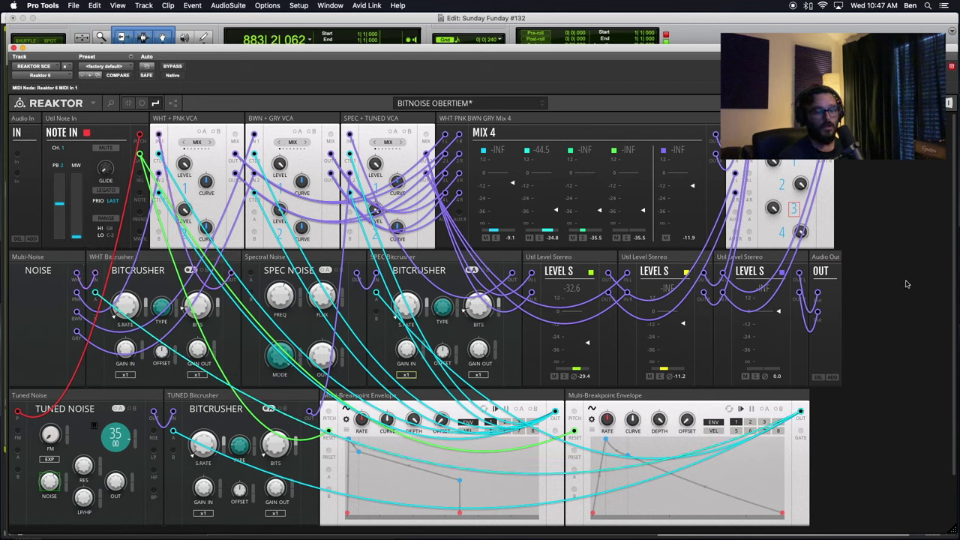
Search the modules for Euro Bit, add the SEQ-8 Bit Cipher beside the Audio Out module, and delete it
{"action": "type", "text": "Eur"}
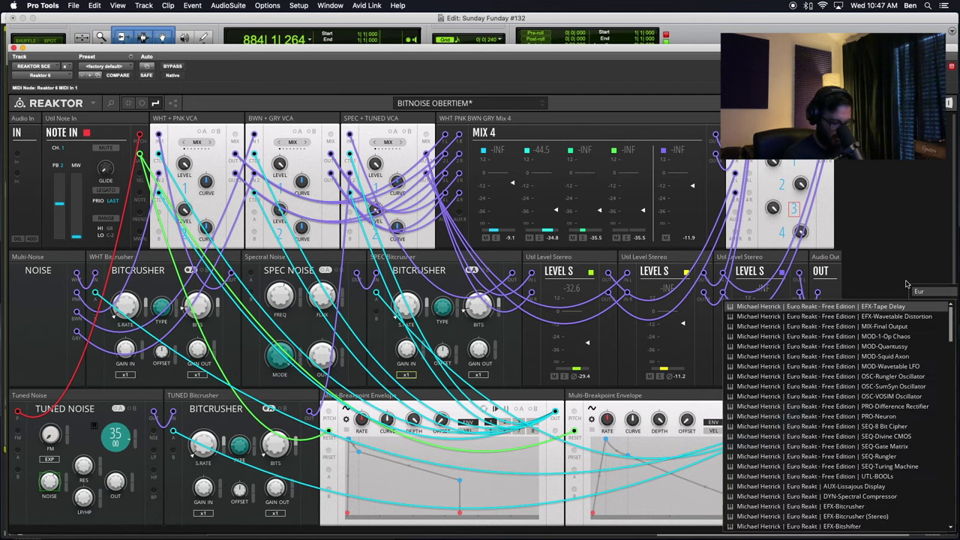
{"action": "type", "text": "o Bit"}
{"action": "left_click", "coordinate": [872, 305]}
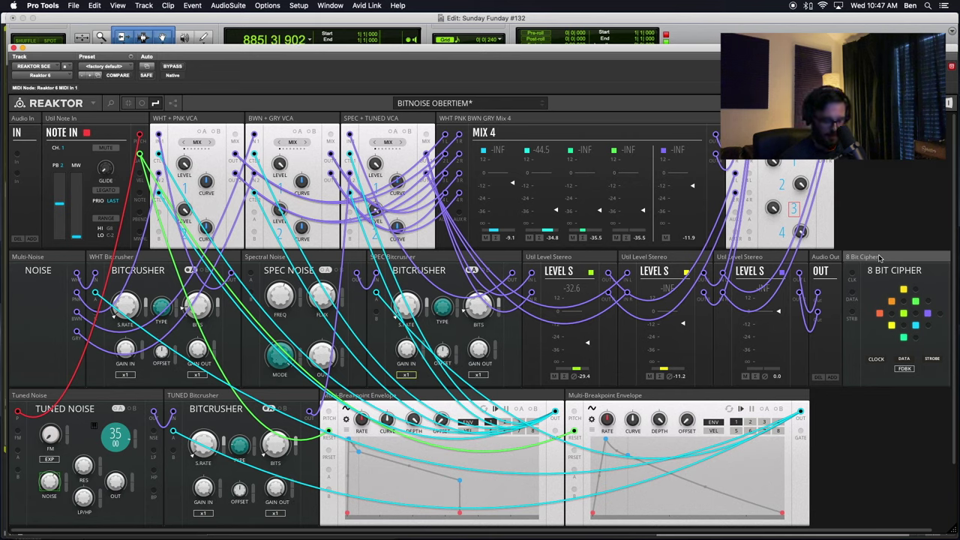
{"action": "key", "text": "Delete"}
{"action": "right_click", "coordinate": [880, 258]}
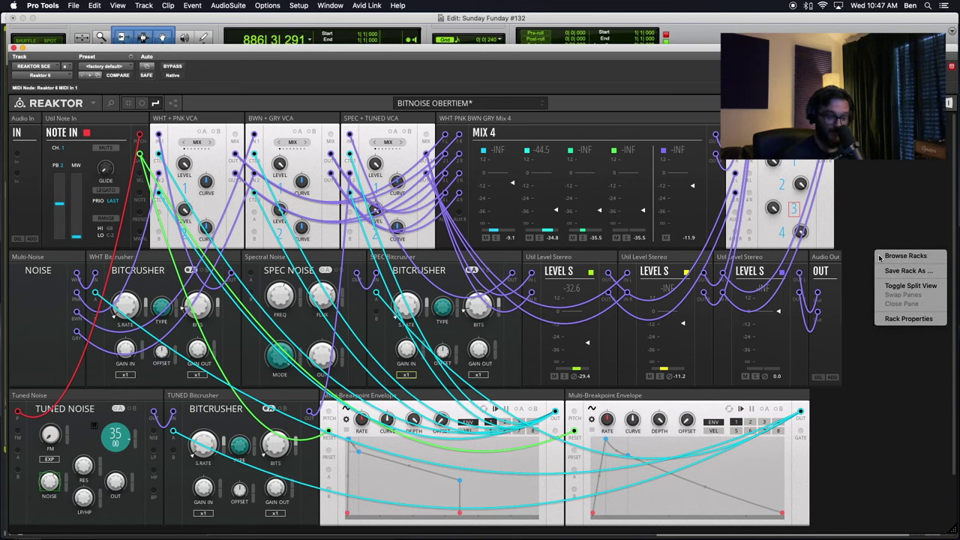
{"action": "key", "text": "Escape"}
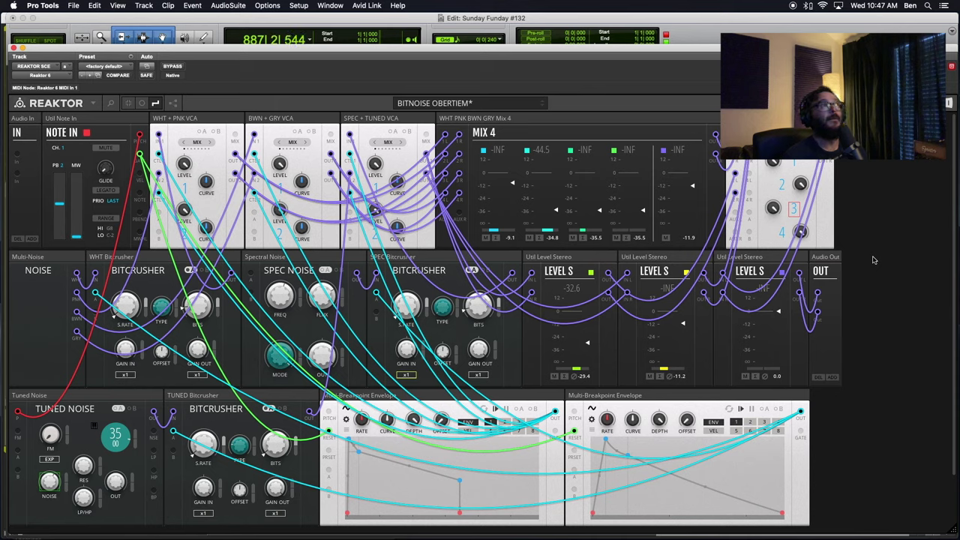
Add the EFX-Bitcrusher module beside Audio Out and duplicate it twice to make three new bitcrushers
{"action": "double_click", "coordinate": [873, 261]}
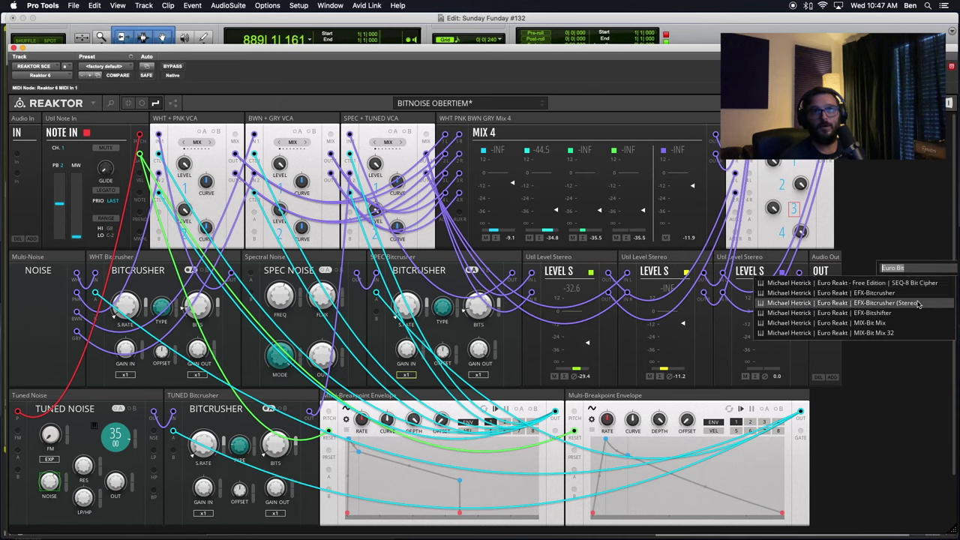
{"action": "left_click", "coordinate": [869, 292]}
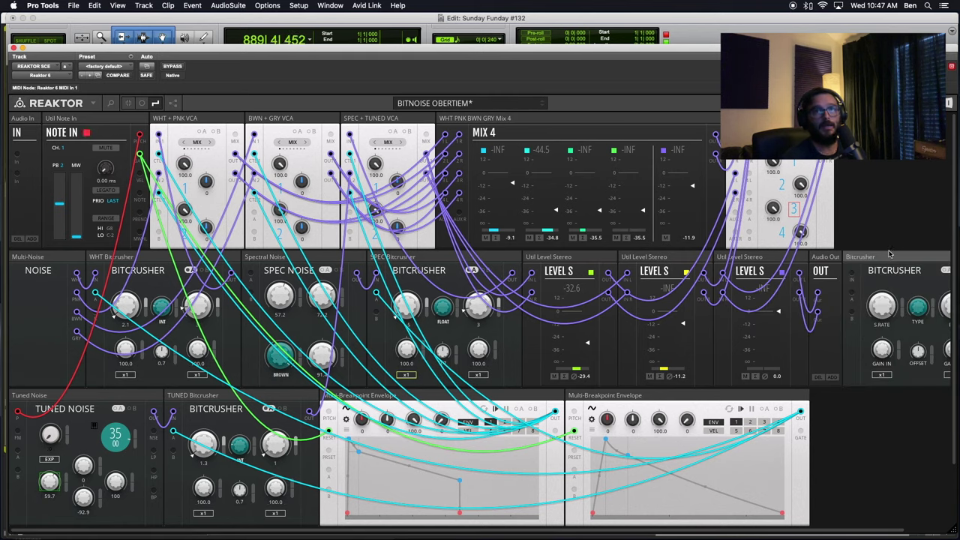
{"action": "right_click", "coordinate": [878, 258]}
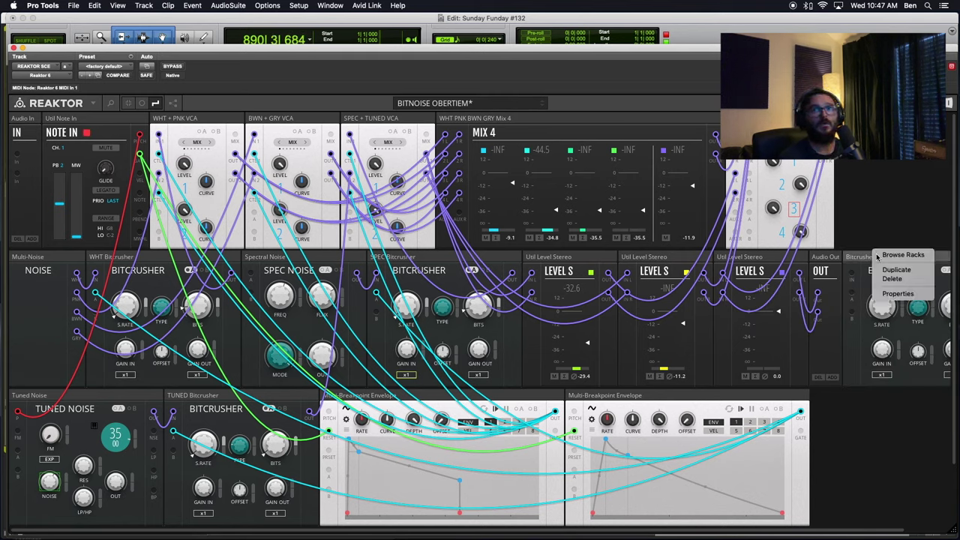
{"action": "left_click", "coordinate": [897, 273]}
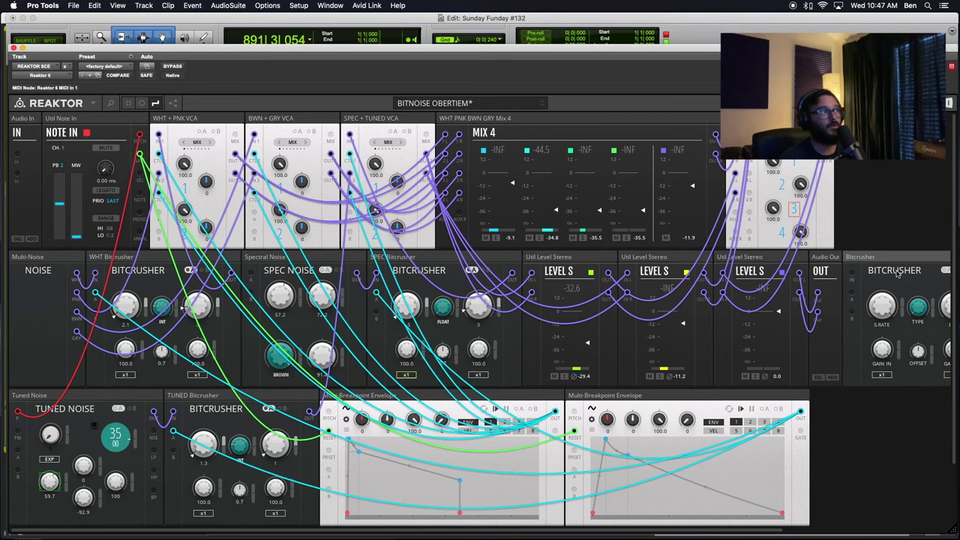
{"action": "scroll", "coordinate": [831, 325], "scroll_direction": "right", "scroll_amount": 5}
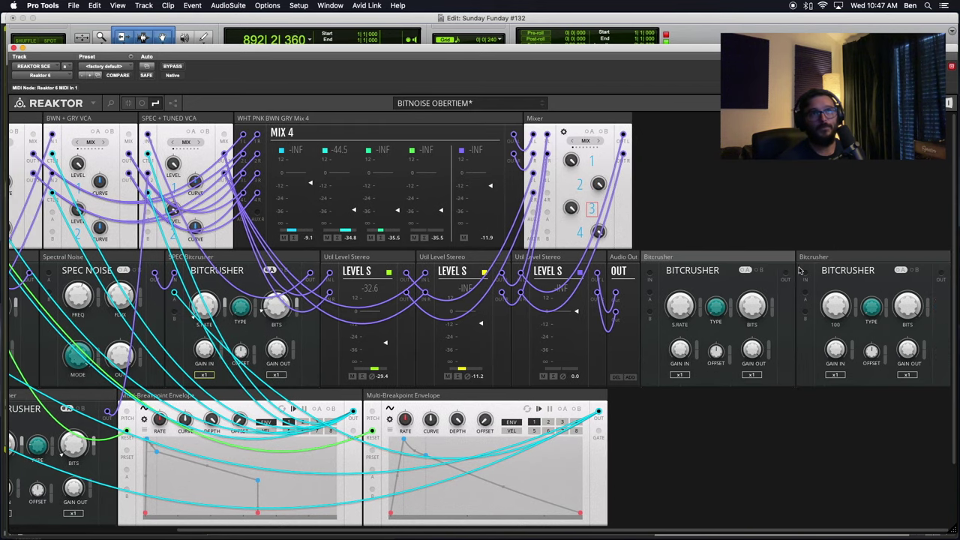
{"action": "right_click", "coordinate": [736, 260]}
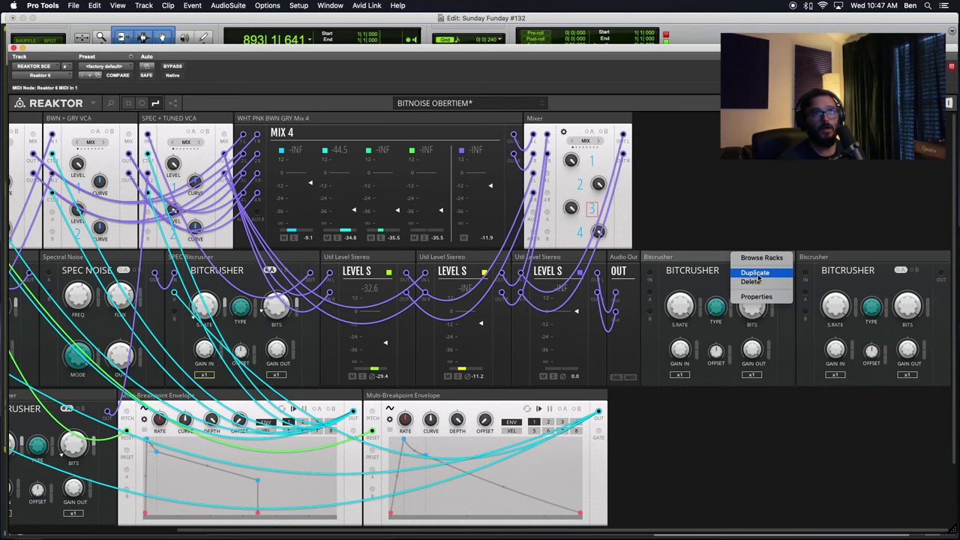
{"action": "left_click", "coordinate": [758, 407]}
Move the Multi-Noise module to the first row after Note In, and place the WHT Bitcrusher between them
{"action": "scroll", "coordinate": [673, 406], "scroll_direction": "left", "scroll_amount": 5}
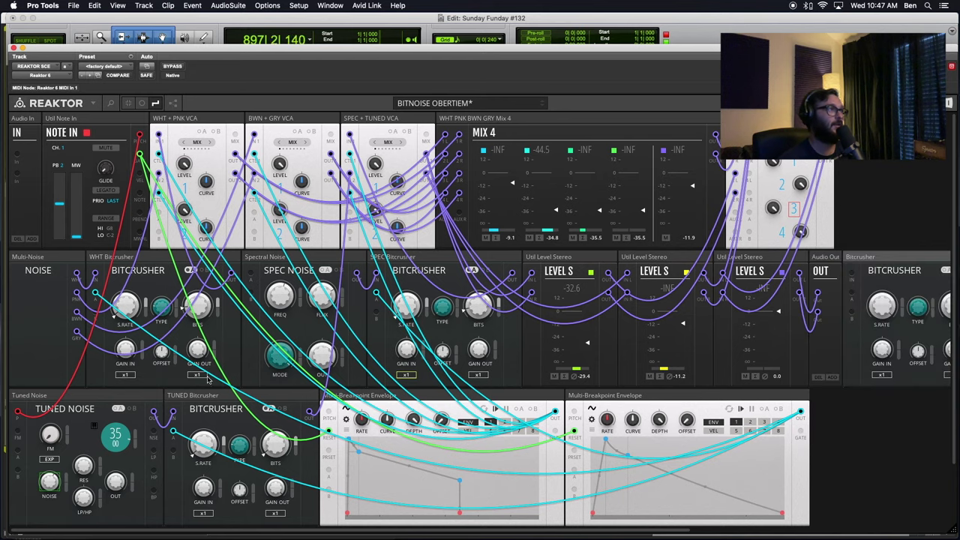
{"action": "mouse_move", "coordinate": [162, 254]}
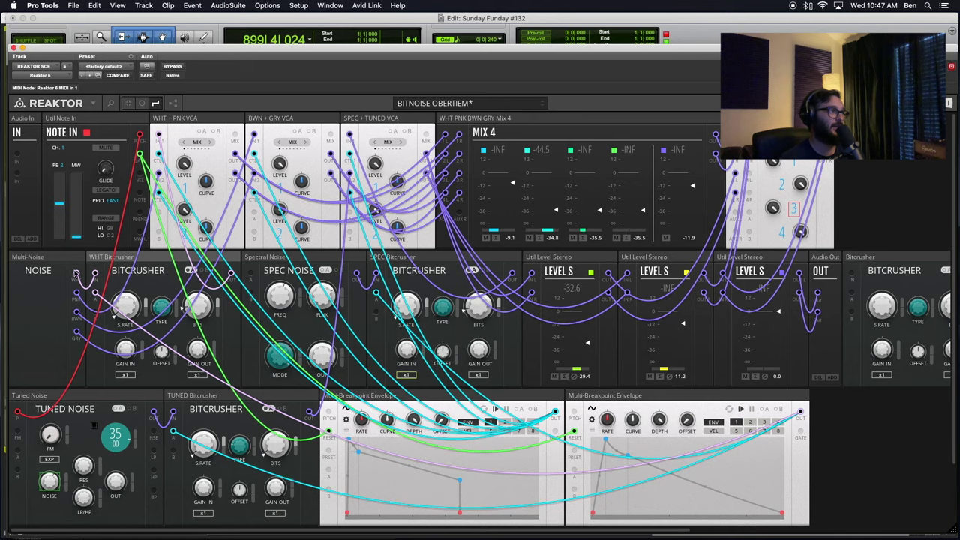
{"action": "mouse_move", "coordinate": [48, 255]}
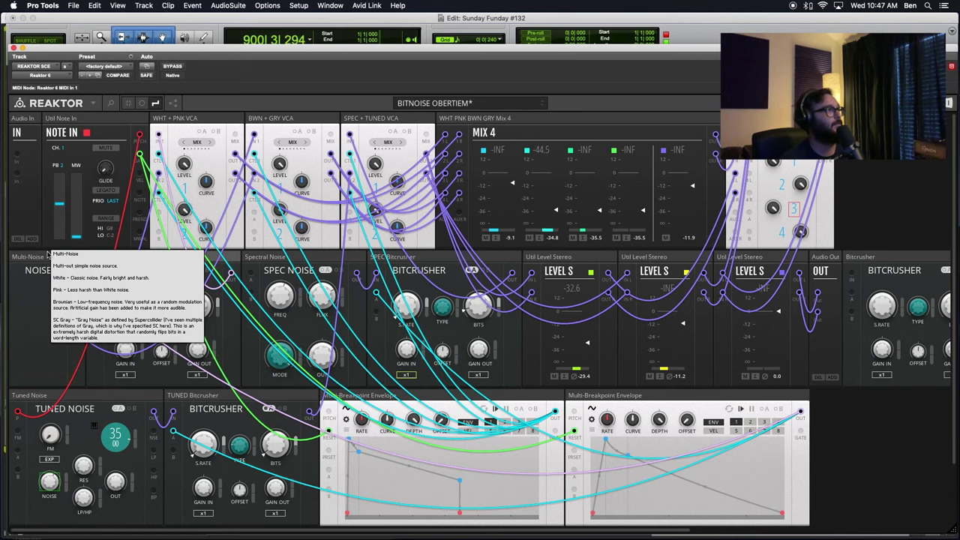
{"action": "left_click_drag", "start_coordinate": [42, 257], "coordinate": [162, 120]}
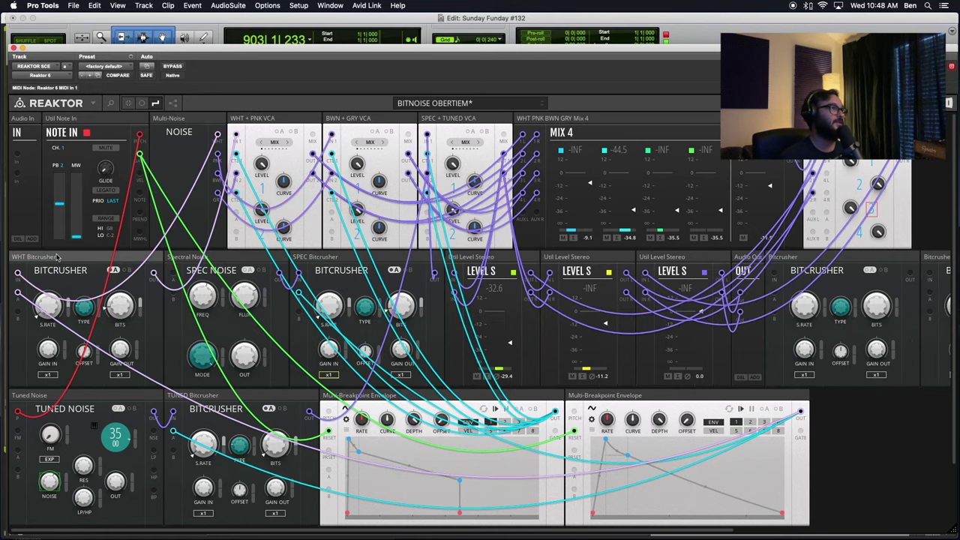
{"action": "left_click_drag", "start_coordinate": [56, 258], "coordinate": [228, 118]}
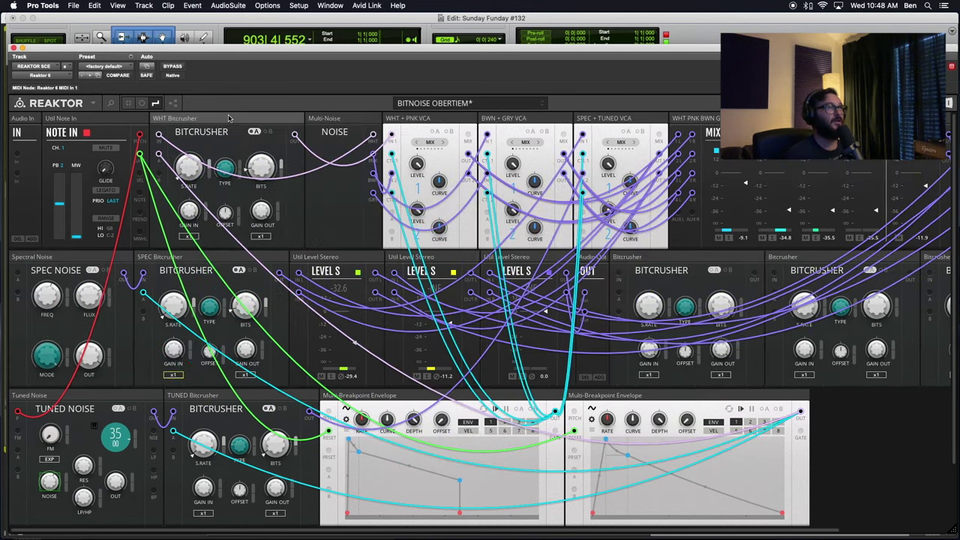
Move two of the new Bitcrusher modules to the start of the second row, before Spectral Noise
{"action": "scroll", "coordinate": [813, 283], "scroll_direction": "right", "scroll_amount": 3}
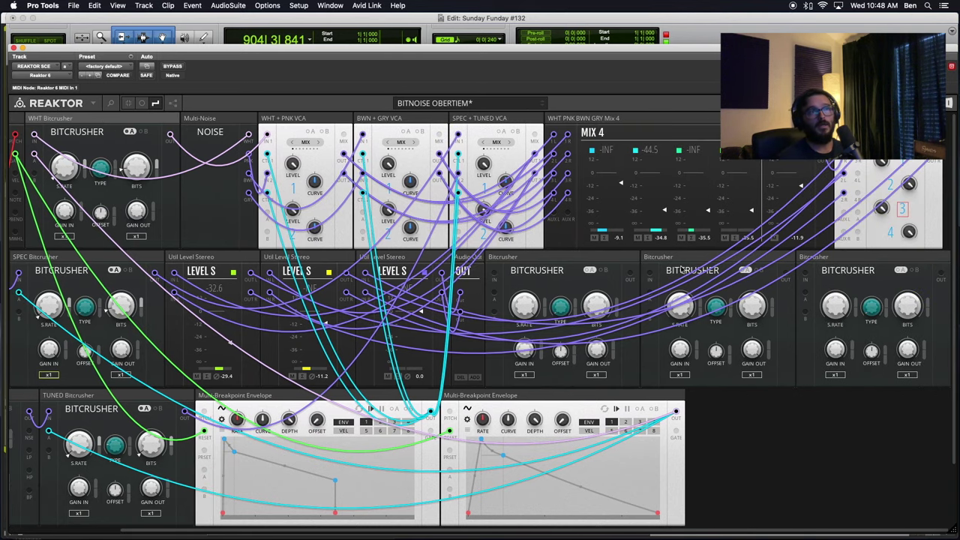
{"action": "scroll", "coordinate": [430, 334], "scroll_direction": "left", "scroll_amount": 3}
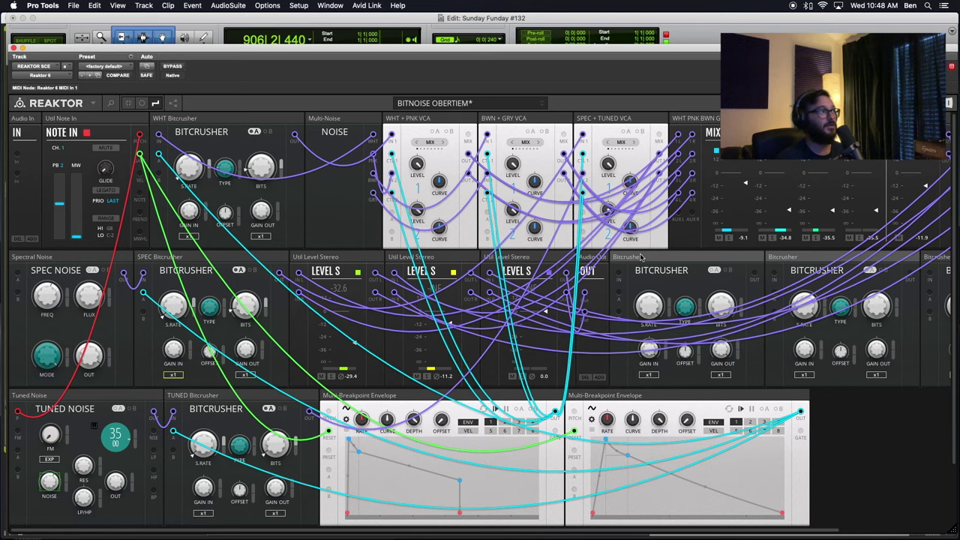
{"action": "left_click_drag", "start_coordinate": [684, 258], "coordinate": [46, 256]}
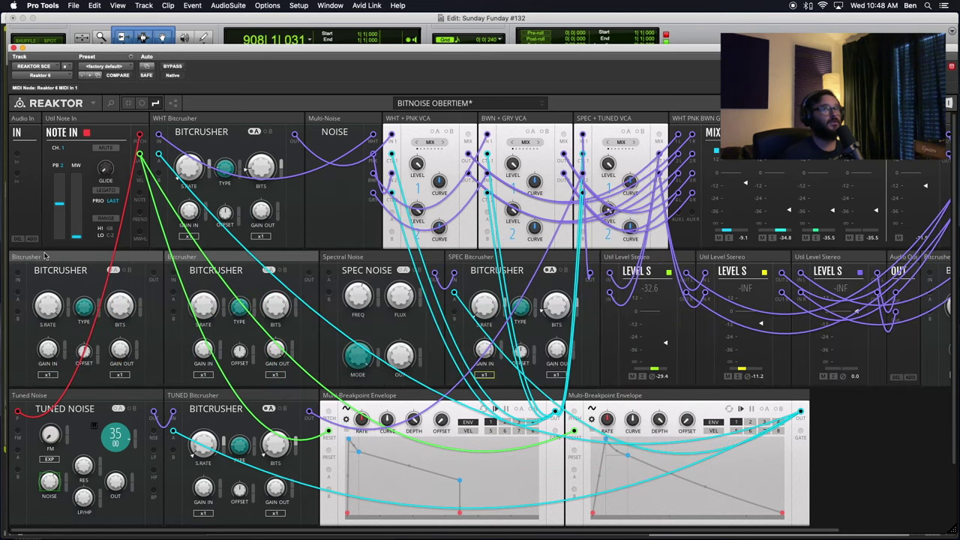
Move the Spectral Noise and SPEC Bitcrusher modules to the start of the third row, and switch Pro Tools to its Mix window
{"action": "scroll", "coordinate": [353, 290], "scroll_direction": "down", "scroll_amount": 1}
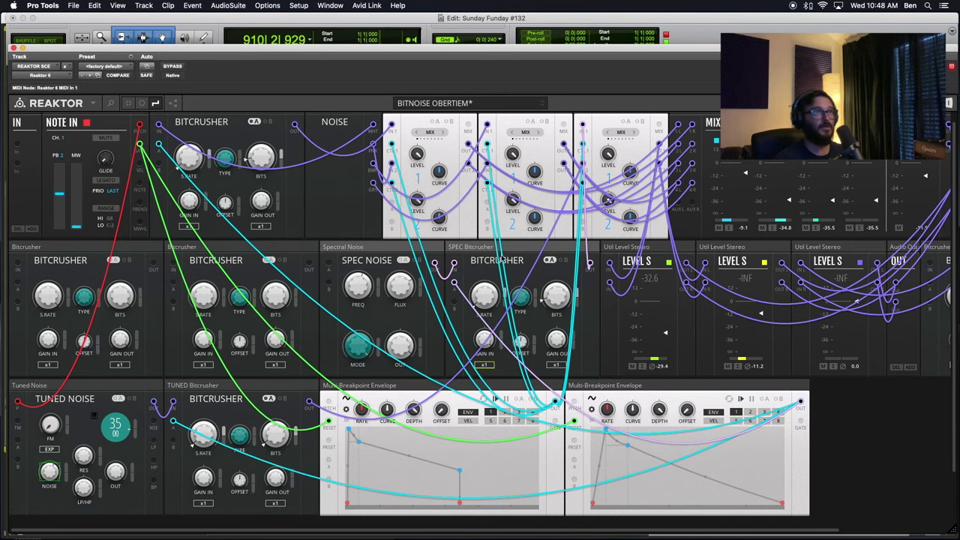
{"action": "left_click_drag", "start_coordinate": [361, 252], "coordinate": [4, 382]}
{"action": "key", "text": "super+equal"}
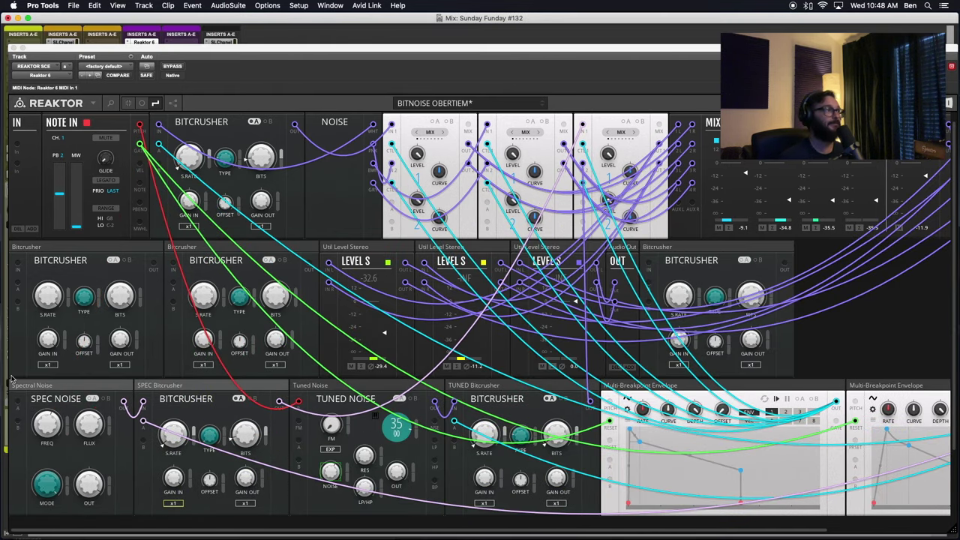
Look over the rearranged rack and hide the patch cables
{"action": "scroll", "coordinate": [341, 274], "scroll_direction": "right", "scroll_amount": 5}
{"action": "scroll", "coordinate": [650, 358], "scroll_direction": "left", "scroll_amount": 5}
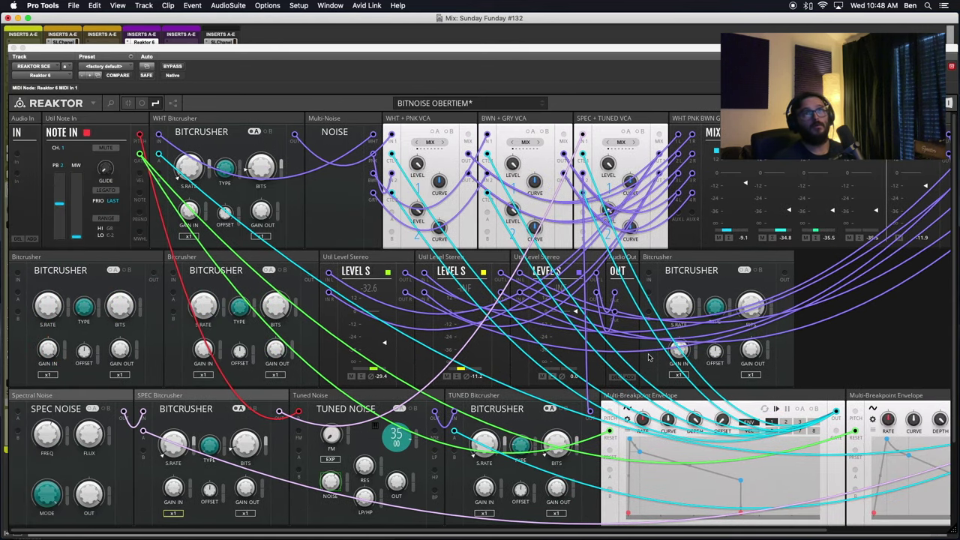
{"action": "scroll", "coordinate": [759, 400], "scroll_direction": "right", "scroll_amount": 5}
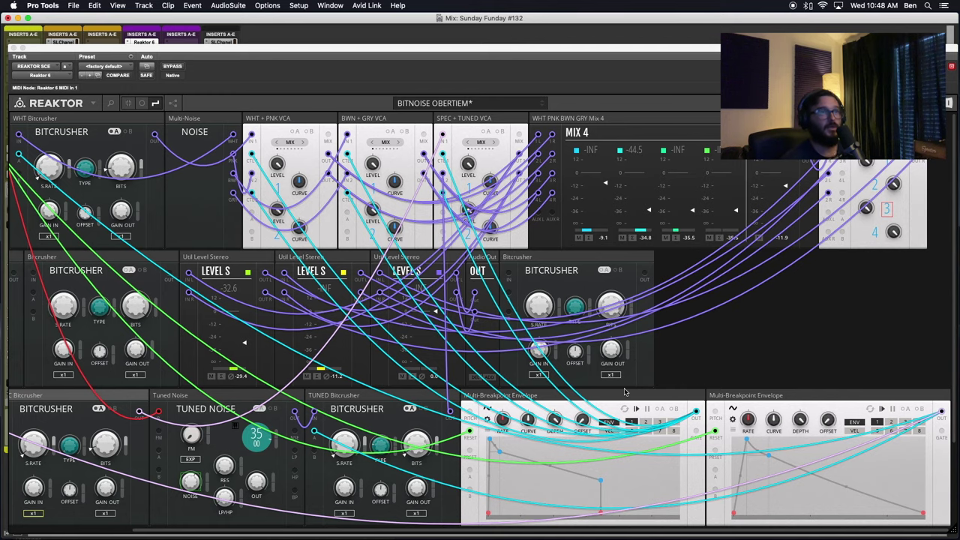
{"action": "scroll", "coordinate": [624, 391], "scroll_direction": "left", "scroll_amount": 5}
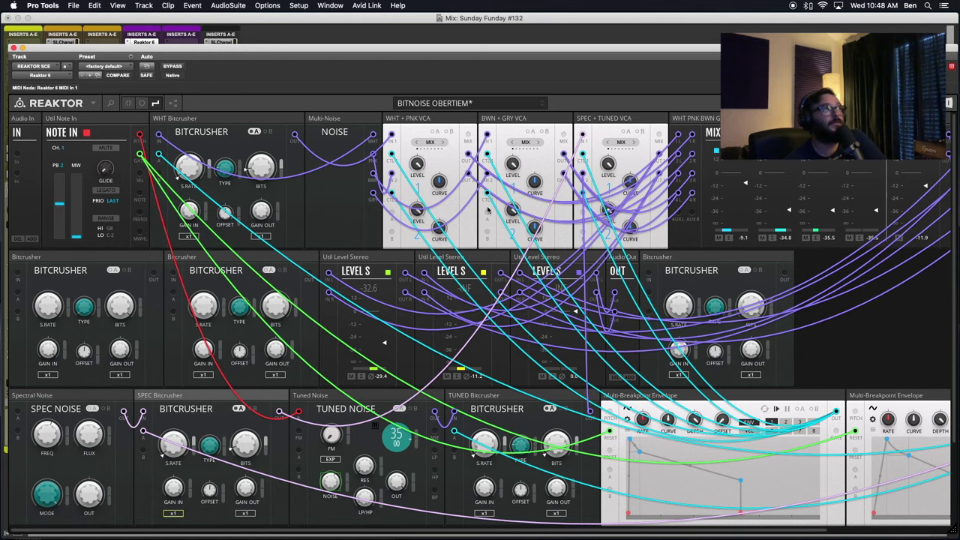
{"action": "left_click", "coordinate": [141, 103]}
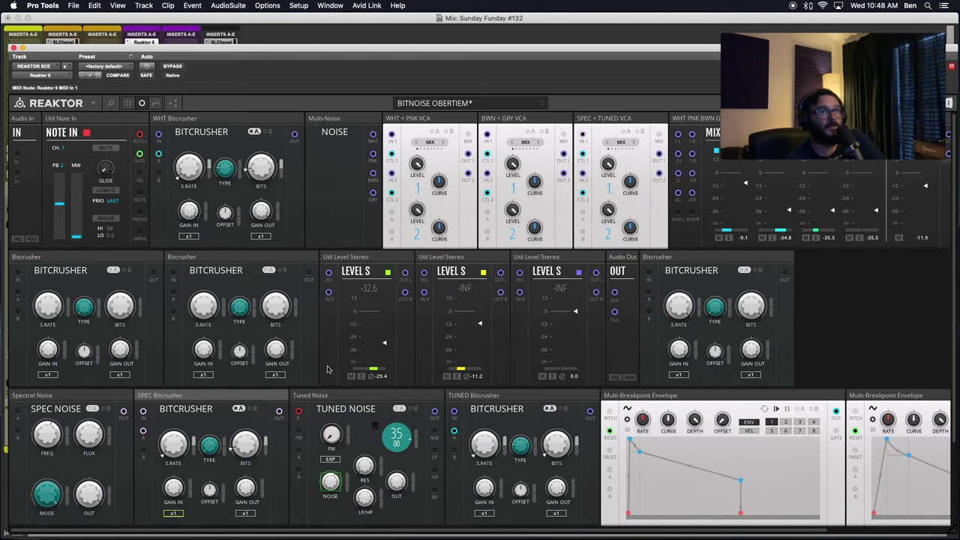
Move Audio Out after the Mixer in the first row, and the three Util Level Stereo modules after the third unnamed Bitcrusher in the second row
{"action": "scroll", "coordinate": [327, 369], "scroll_direction": "right", "scroll_amount": 4}
{"action": "scroll", "coordinate": [327, 370], "scroll_direction": "left", "scroll_amount": 4}
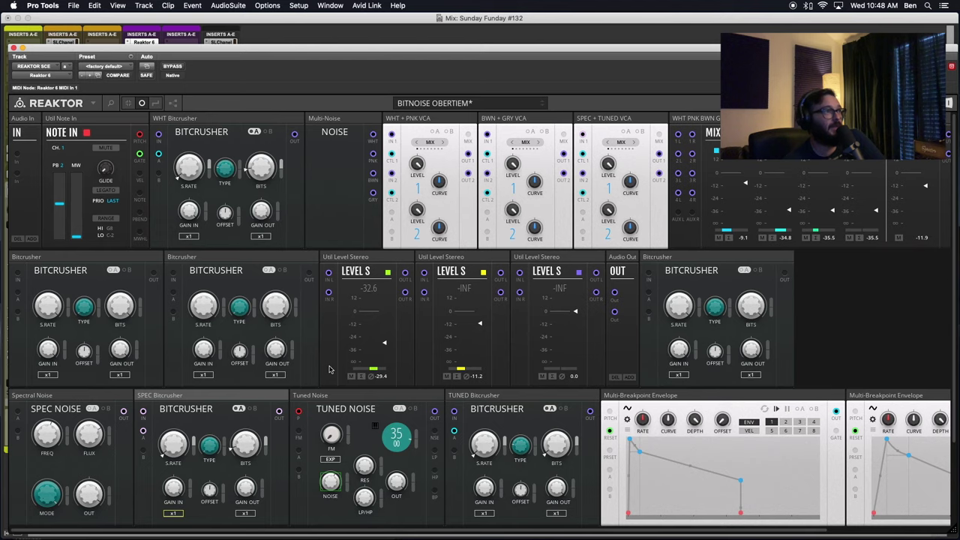
{"action": "scroll", "coordinate": [291, 305], "scroll_direction": "right", "scroll_amount": 4}
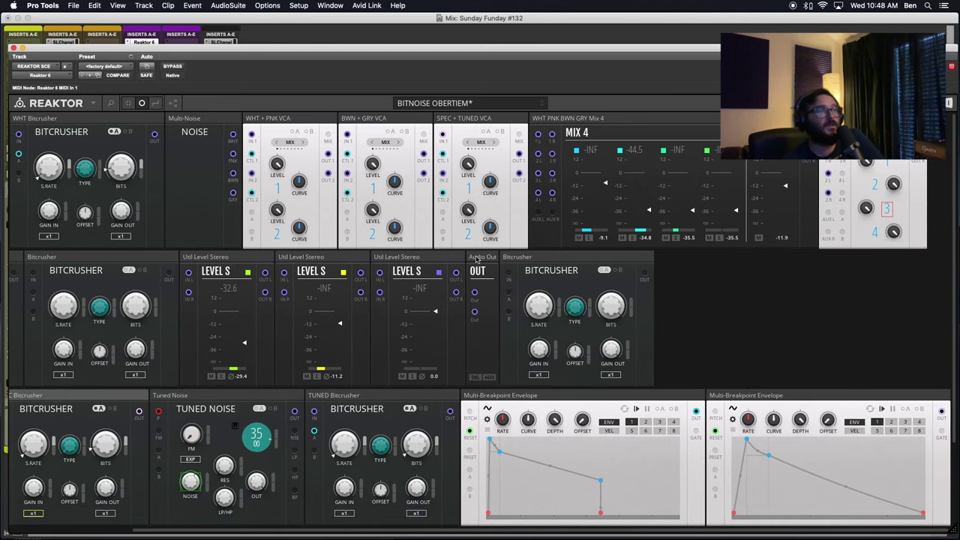
{"action": "left_click_drag", "start_coordinate": [494, 259], "coordinate": [950, 126]}
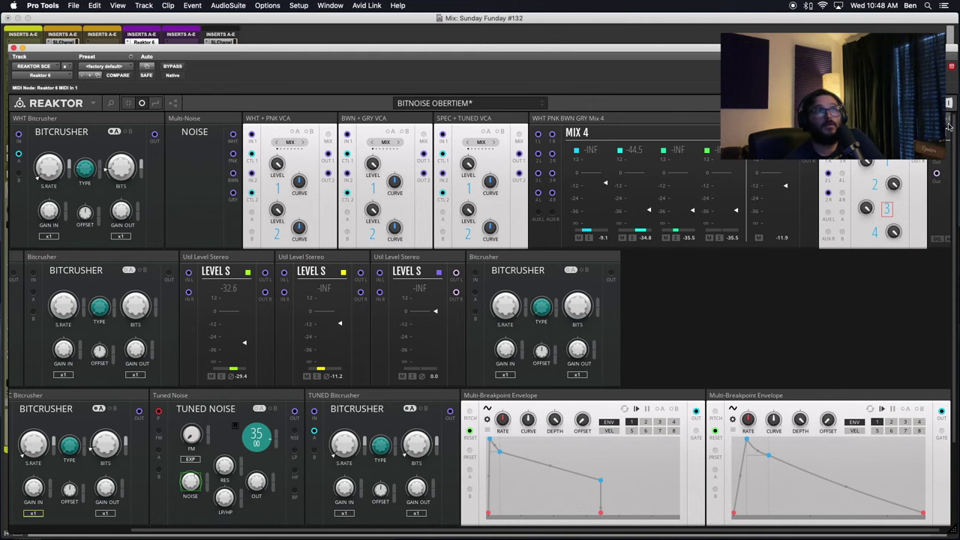
{"action": "scroll", "coordinate": [540, 318], "scroll_direction": "left", "scroll_amount": 5}
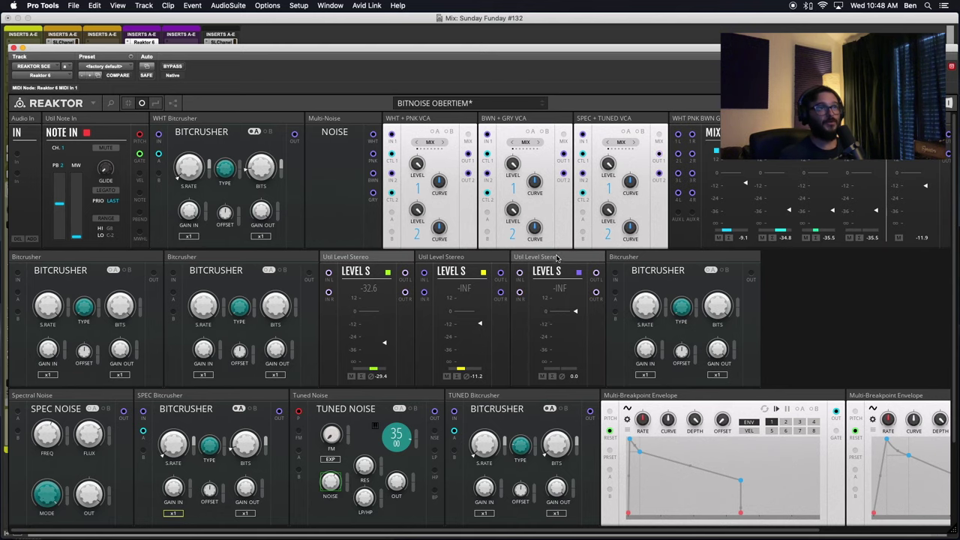
{"action": "left_click_drag", "start_coordinate": [450, 256], "coordinate": [812, 258]}
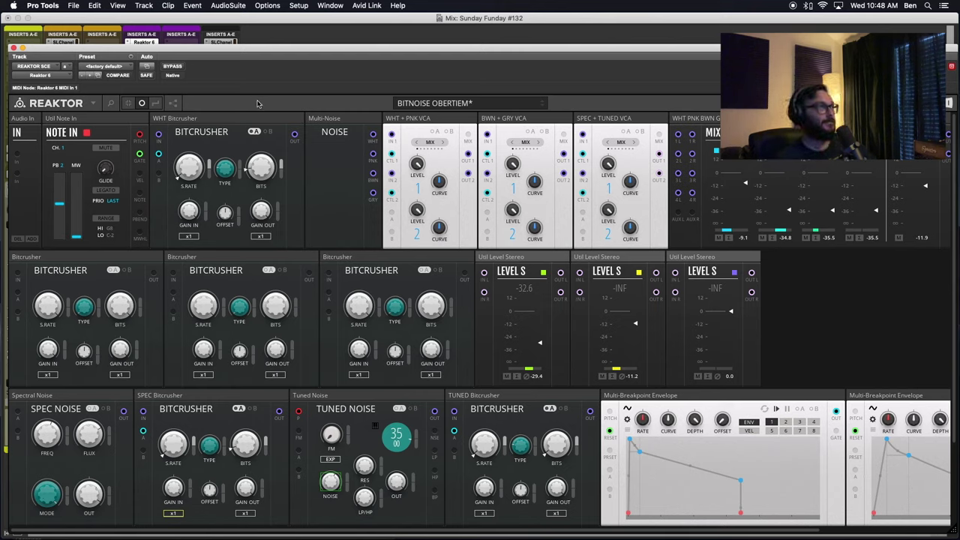
Move the WHT Bitcrusher from the first row to the start of the second row
{"action": "left_click", "coordinate": [197, 119]}
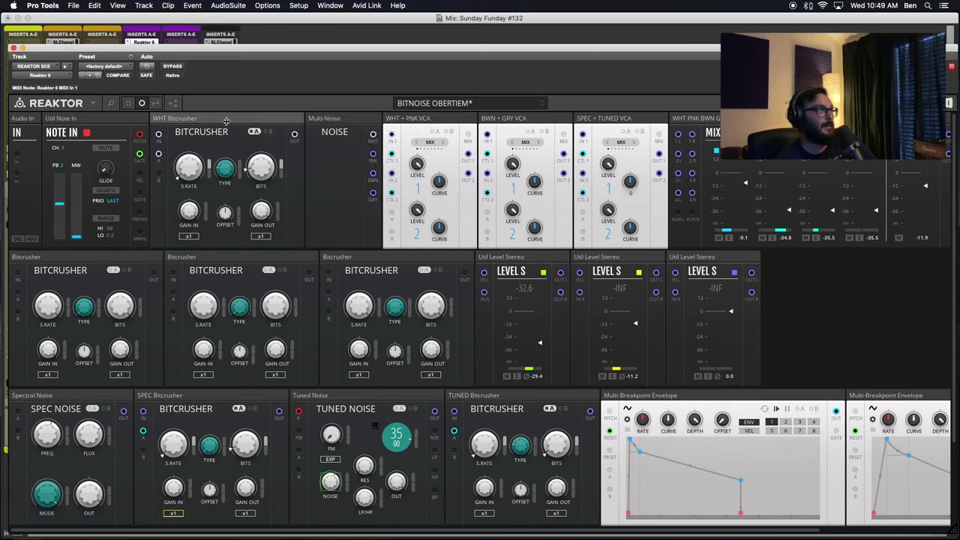
{"action": "mouse_move", "coordinate": [249, 119]}
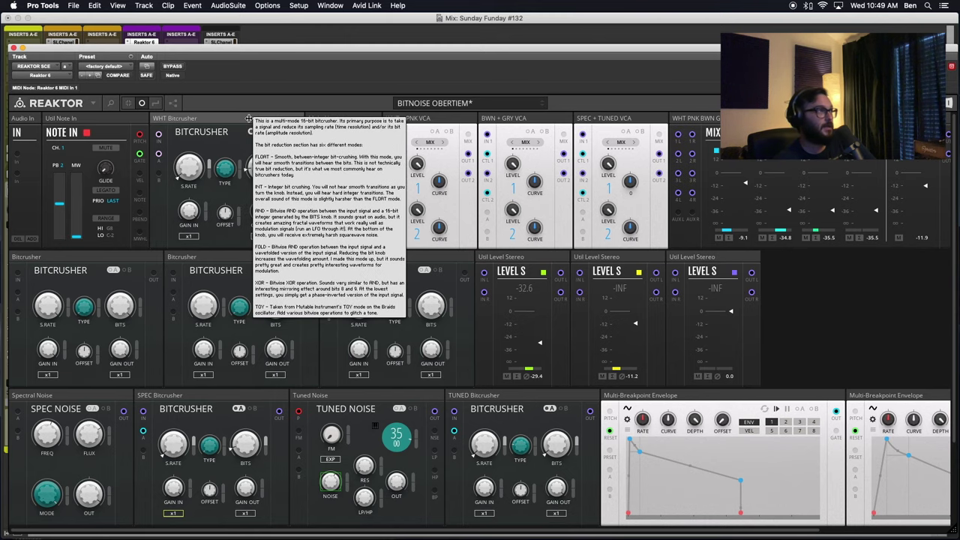
{"action": "left_click_drag", "start_coordinate": [249, 118], "coordinate": [52, 256]}
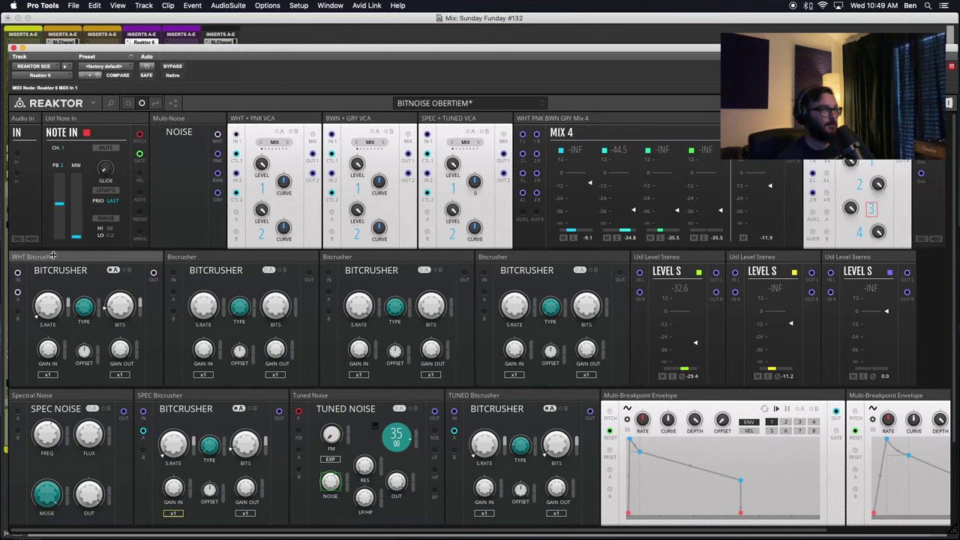
Move the Spectral Noise module from the third row to directly after the WHT Bitcrusher in the second row
{"action": "scroll", "coordinate": [157, 450], "scroll_direction": "right", "scroll_amount": 5}
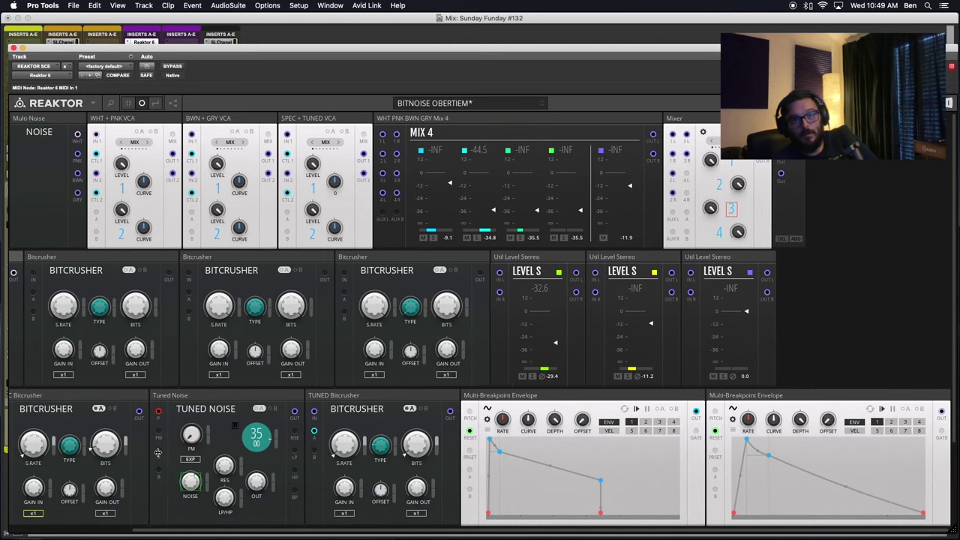
{"action": "scroll", "coordinate": [371, 453], "scroll_direction": "left", "scroll_amount": 2}
{"action": "scroll", "coordinate": [372, 453], "scroll_direction": "left", "scroll_amount": 3}
{"action": "scroll", "coordinate": [462, 489], "scroll_direction": "right", "scroll_amount": 1}
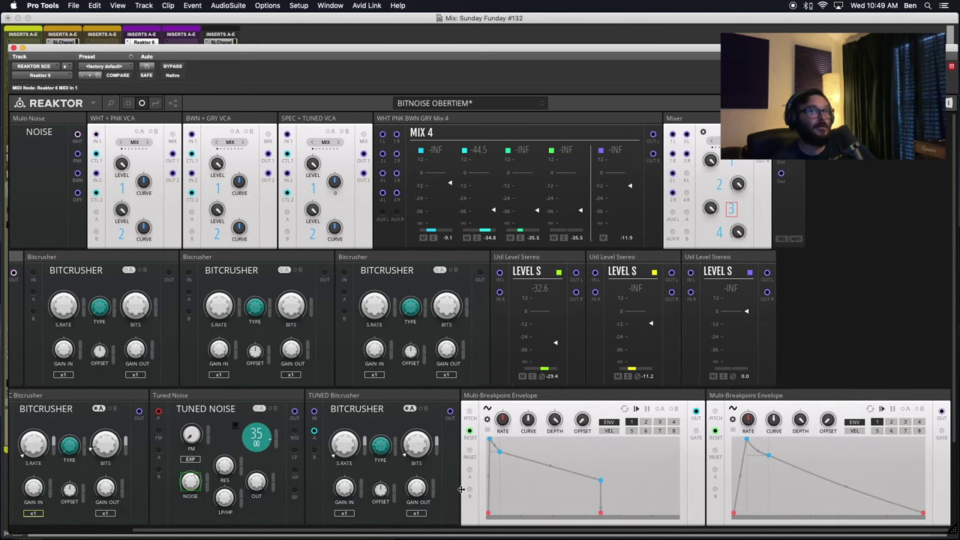
{"action": "scroll", "coordinate": [461, 489], "scroll_direction": "left", "scroll_amount": 1}
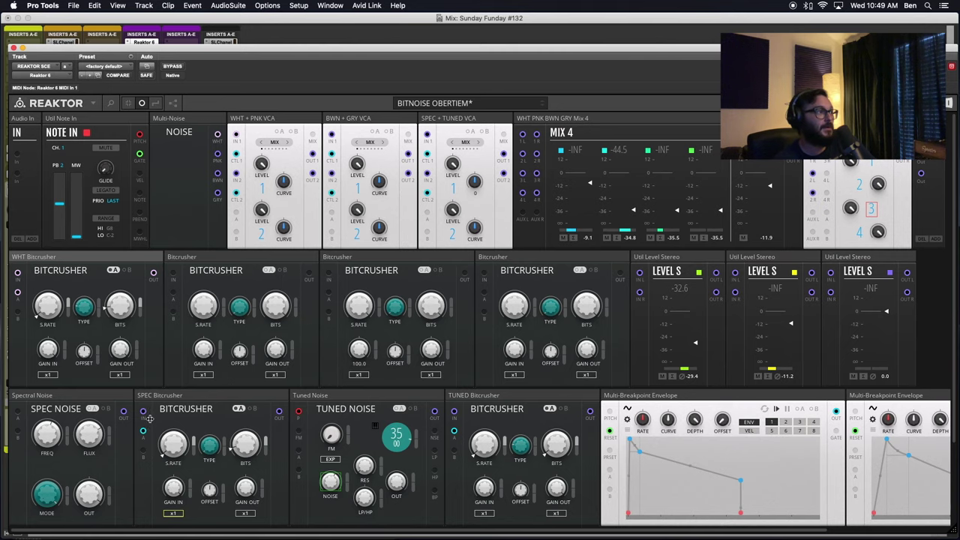
{"action": "left_click", "coordinate": [100, 398]}
{"action": "scroll", "coordinate": [193, 444], "scroll_direction": "right", "scroll_amount": 5}
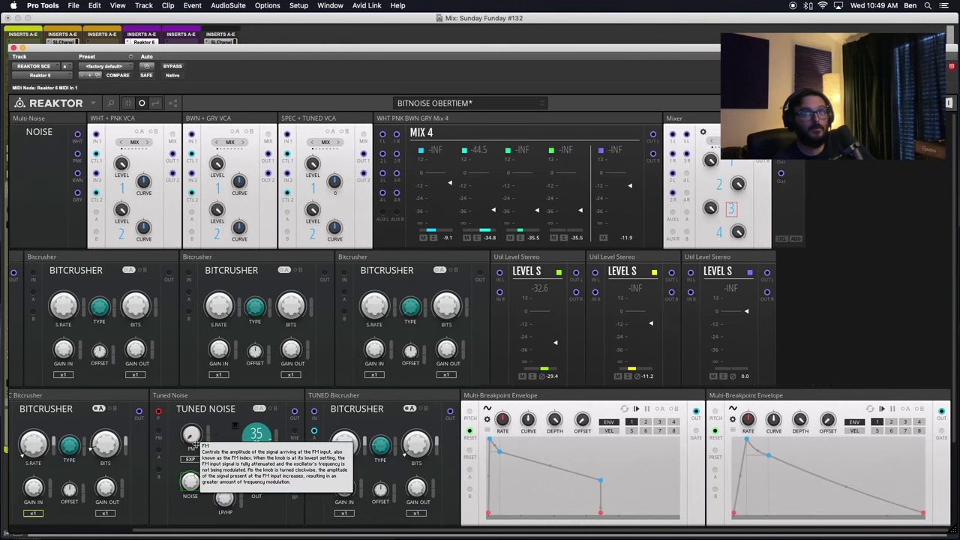
{"action": "scroll", "coordinate": [194, 445], "scroll_direction": "left", "scroll_amount": 5}
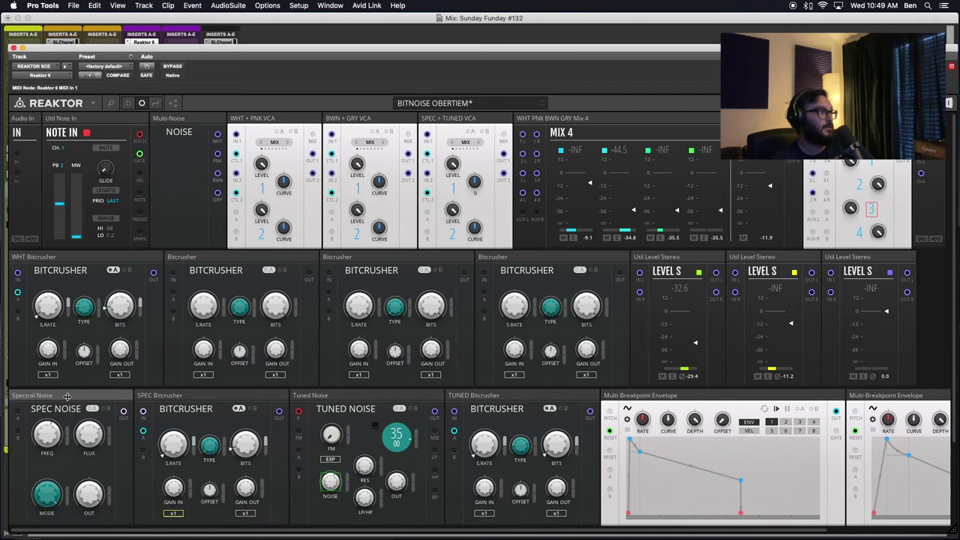
{"action": "left_click_drag", "start_coordinate": [88, 397], "coordinate": [196, 260]}
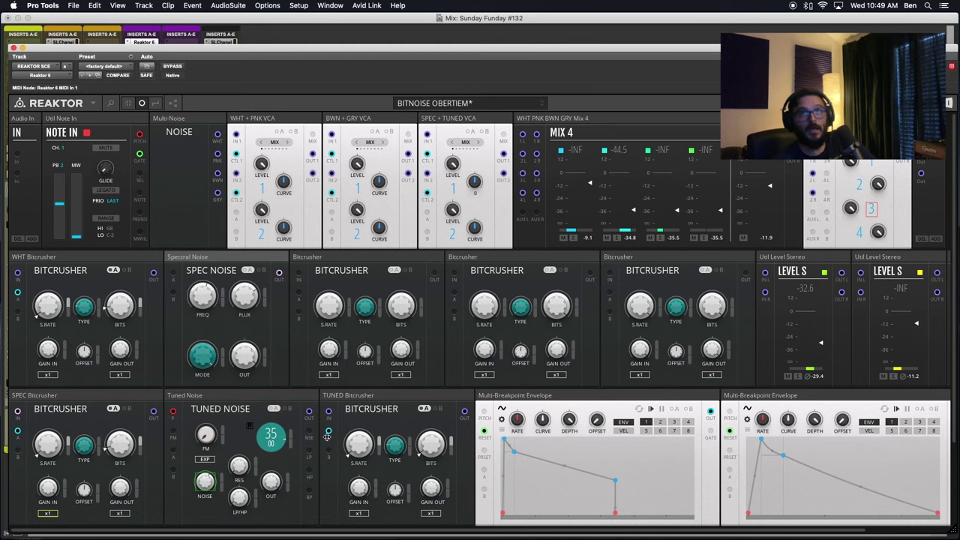
{"action": "scroll", "coordinate": [327, 435], "scroll_direction": "right", "scroll_amount": 3}
{"action": "scroll", "coordinate": [327, 438], "scroll_direction": "left", "scroll_amount": 3}
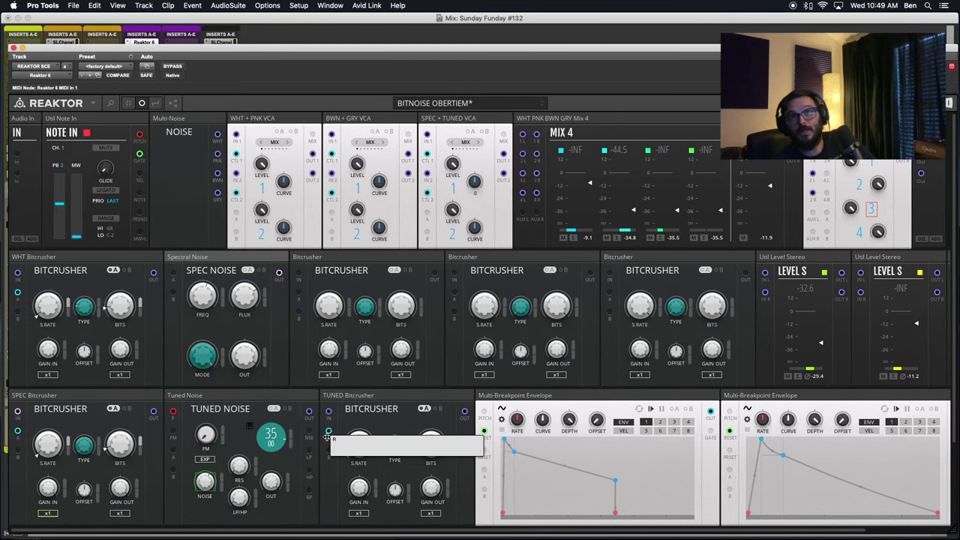
Look over the module order across the rack's three rows and check where the patch cables run
{"action": "scroll", "coordinate": [328, 437], "scroll_direction": "right", "scroll_amount": 3}
{"action": "scroll", "coordinate": [412, 442], "scroll_direction": "left", "scroll_amount": 3}
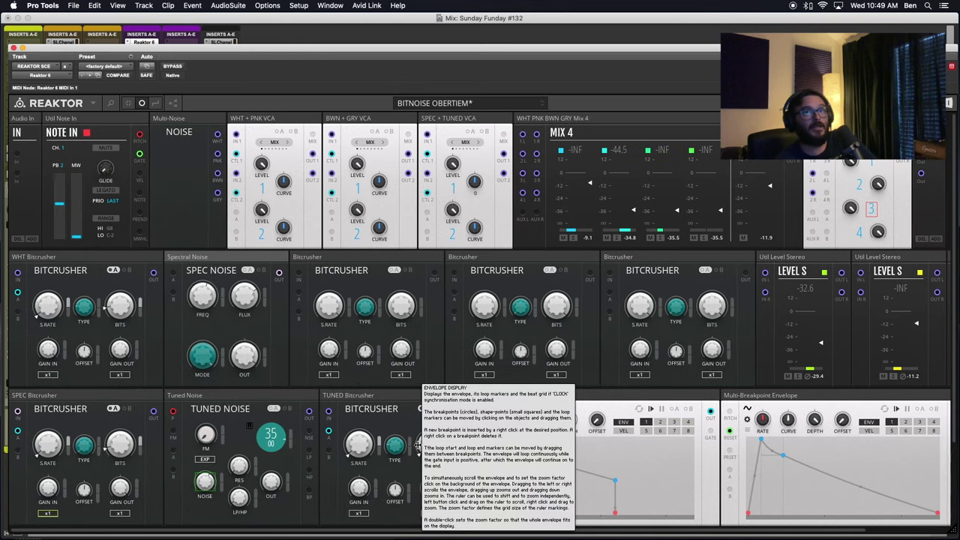
{"action": "scroll", "coordinate": [418, 444], "scroll_direction": "right", "scroll_amount": 3}
{"action": "scroll", "coordinate": [417, 444], "scroll_direction": "left", "scroll_amount": 3}
{"action": "scroll", "coordinate": [417, 444], "scroll_direction": "right", "scroll_amount": 3}
{"action": "scroll", "coordinate": [417, 445], "scroll_direction": "down", "scroll_amount": 1}
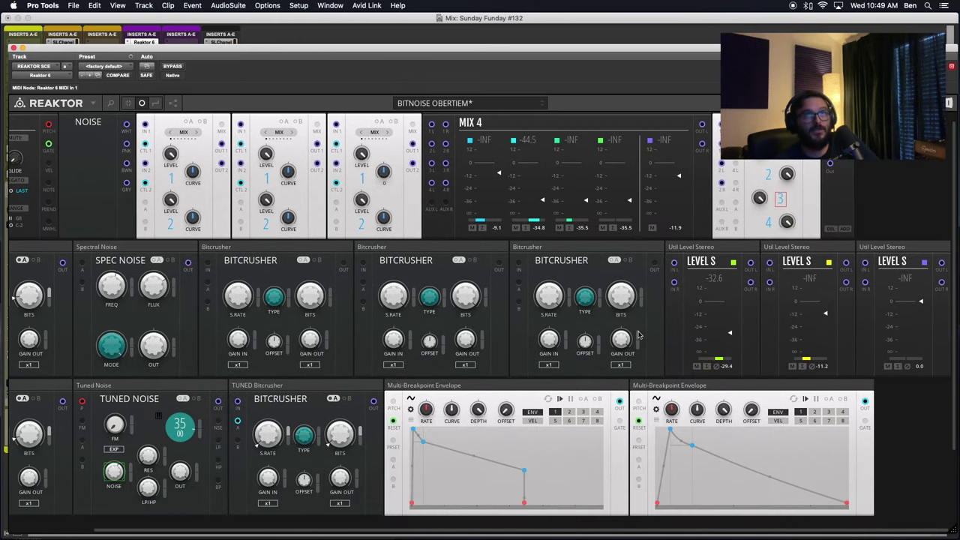
{"action": "scroll", "coordinate": [576, 342], "scroll_direction": "left", "scroll_amount": 3}
{"action": "scroll", "coordinate": [576, 342], "scroll_direction": "up", "scroll_amount": 1}
{"action": "scroll", "coordinate": [464, 343], "scroll_direction": "right", "scroll_amount": 3}
{"action": "scroll", "coordinate": [464, 342], "scroll_direction": "down", "scroll_amount": 1}
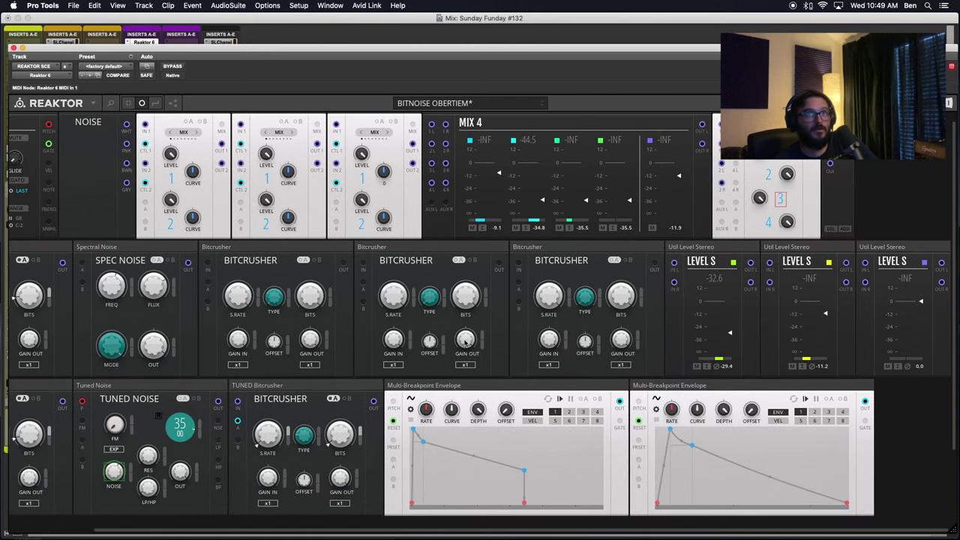
{"action": "scroll", "coordinate": [466, 343], "scroll_direction": "left", "scroll_amount": 3}
{"action": "scroll", "coordinate": [465, 343], "scroll_direction": "up", "scroll_amount": 1}
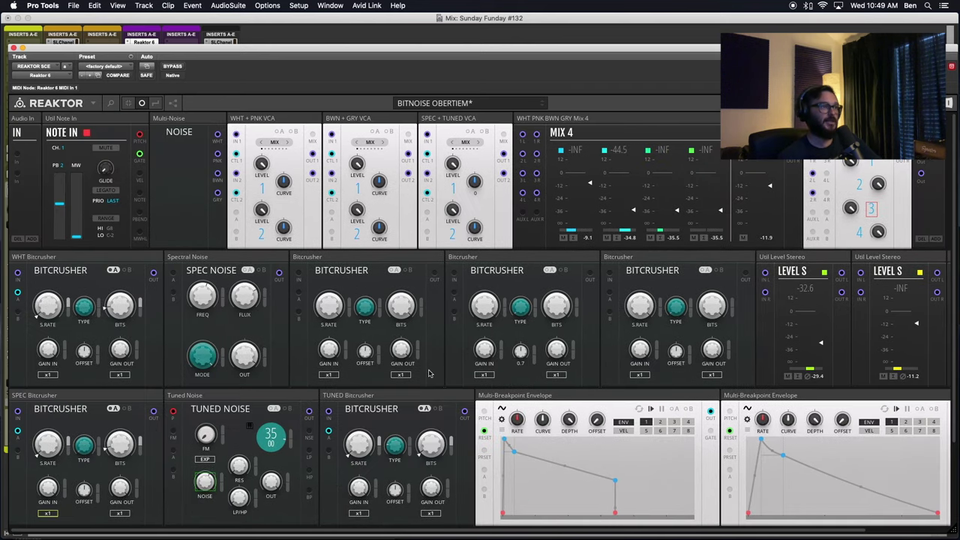
{"action": "scroll", "coordinate": [429, 373], "scroll_direction": "right", "scroll_amount": 3}
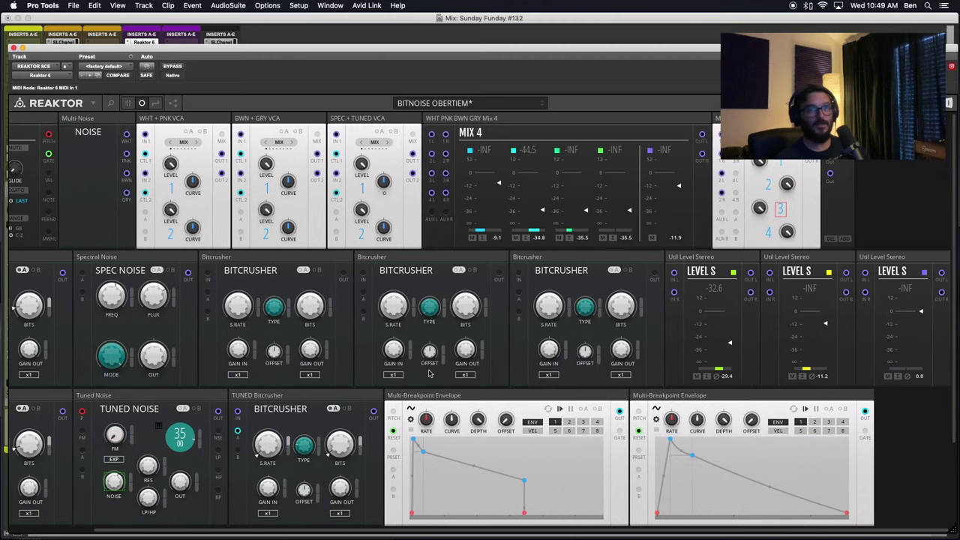
{"action": "scroll", "coordinate": [675, 325], "scroll_direction": "left", "scroll_amount": 3}
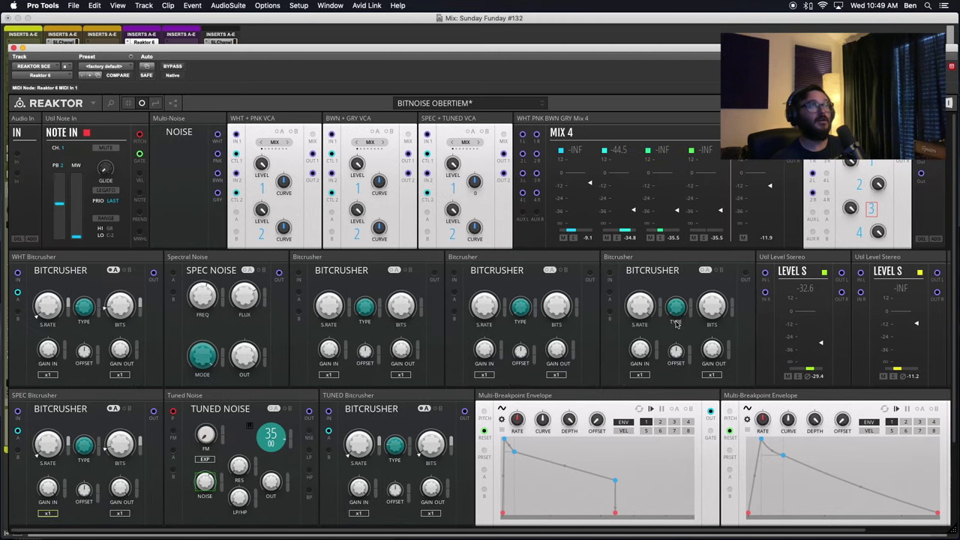
{"action": "scroll", "coordinate": [621, 376], "scroll_direction": "right", "scroll_amount": 3}
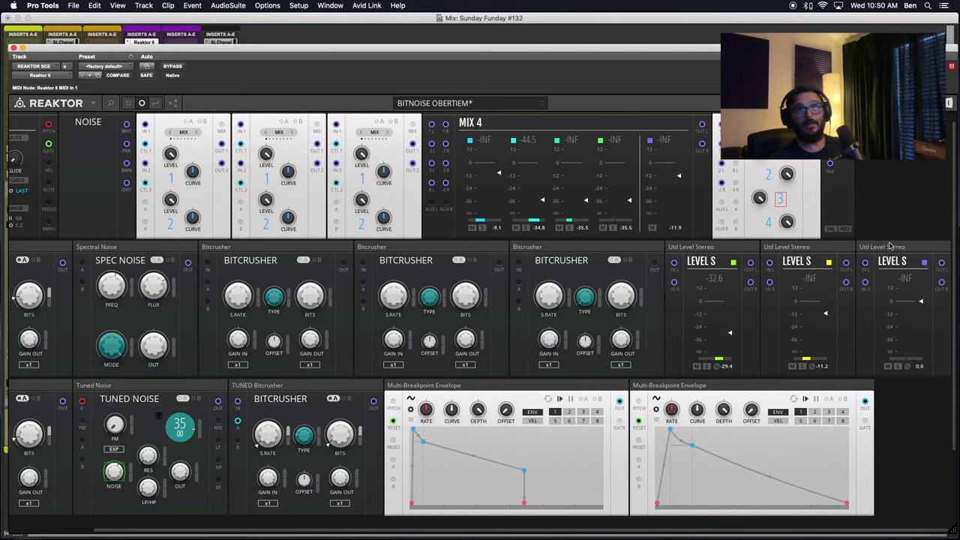
{"action": "scroll", "coordinate": [450, 300], "scroll_direction": "left", "scroll_amount": 3}
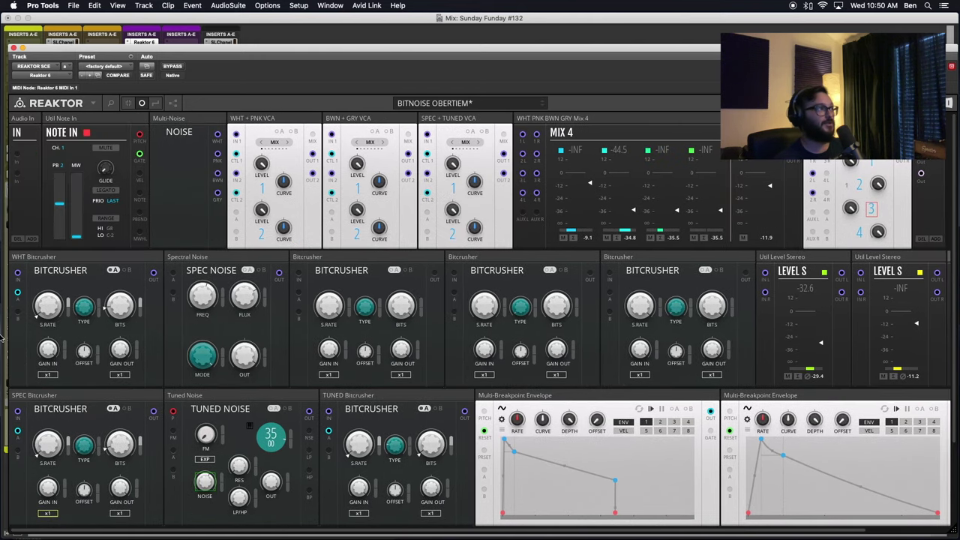
{"action": "left_click", "coordinate": [153, 103]}
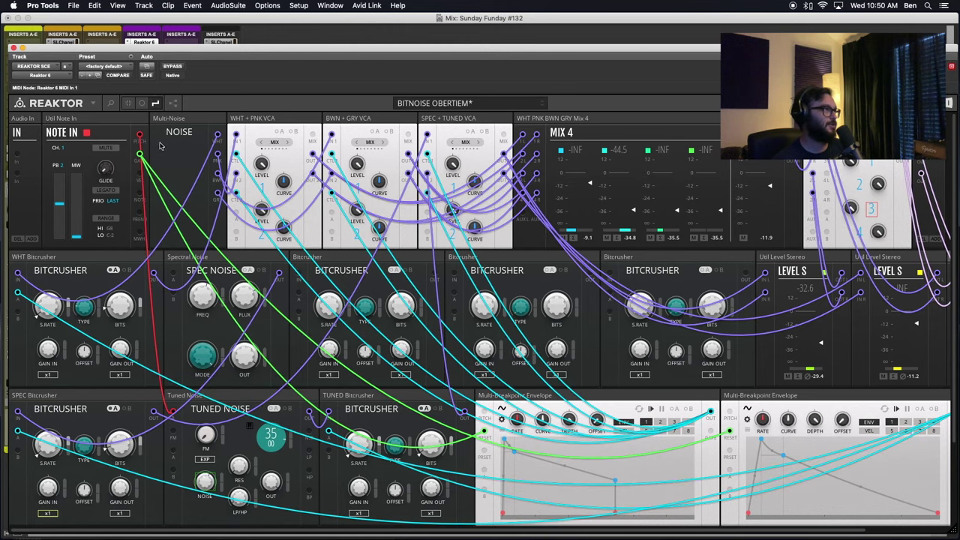
{"action": "left_click", "coordinate": [142, 104]}
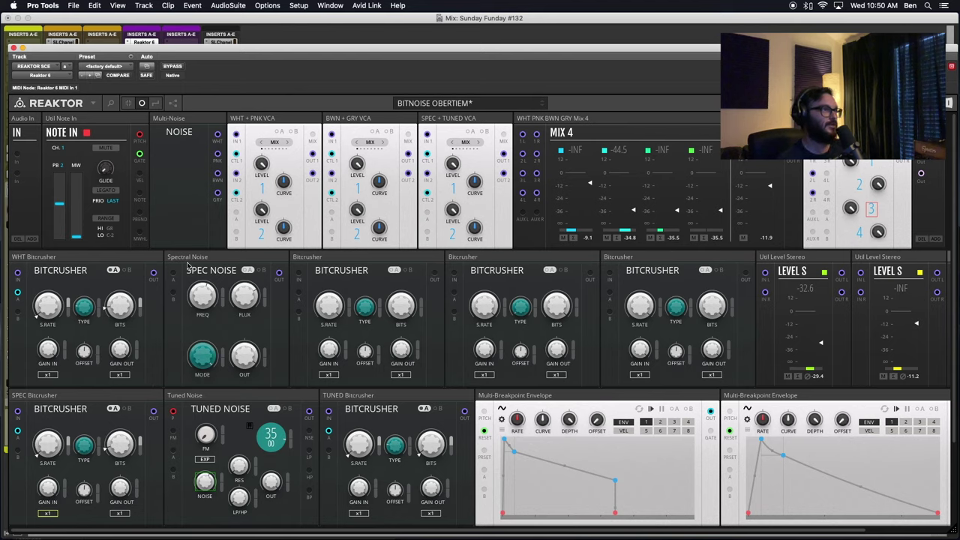
Move Spectral Noise ahead of the WHT Bitcrusher and name the three unlabelled Bitcrushers PNK Bitcrusher, BWN Bitcrusher and GRY Bitcrusher
{"action": "left_click_drag", "start_coordinate": [215, 258], "coordinate": [42, 258]}
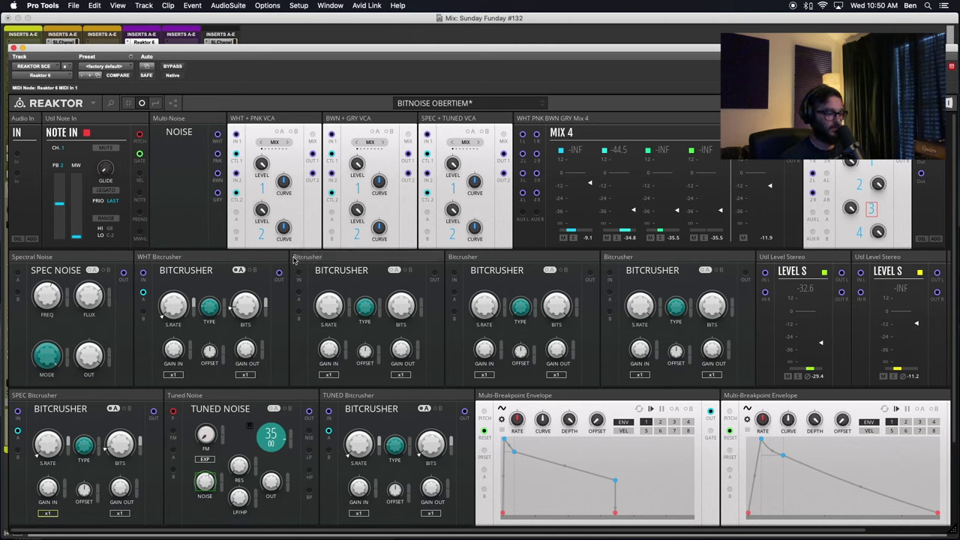
{"action": "type", "text": "PNK"}
{"action": "key", "text": "Return"}
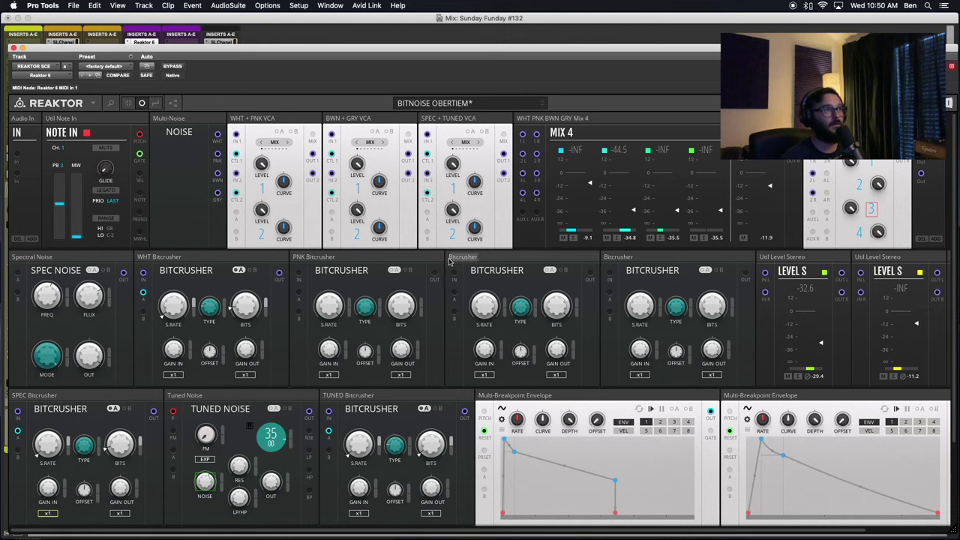
{"action": "type", "text": "BWN "}
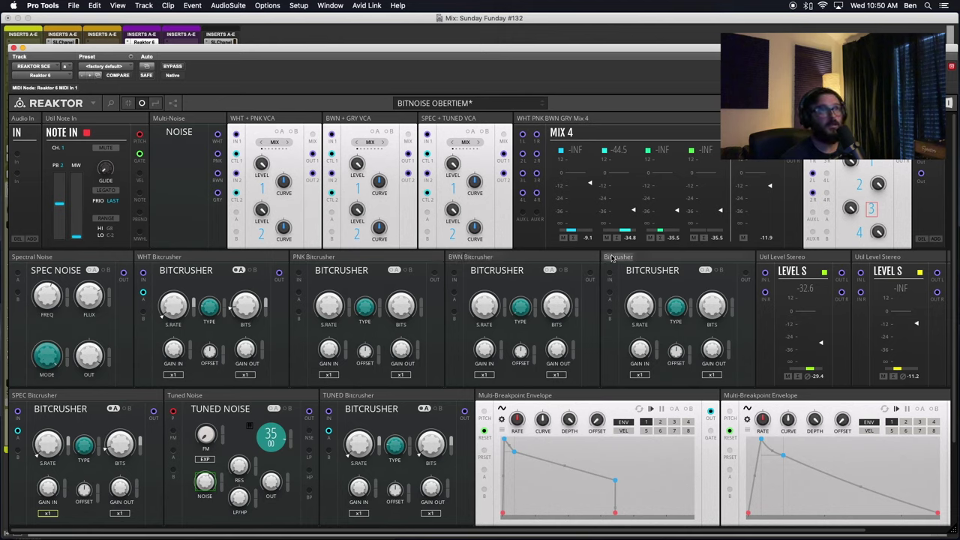
{"action": "type", "text": "GRY"}
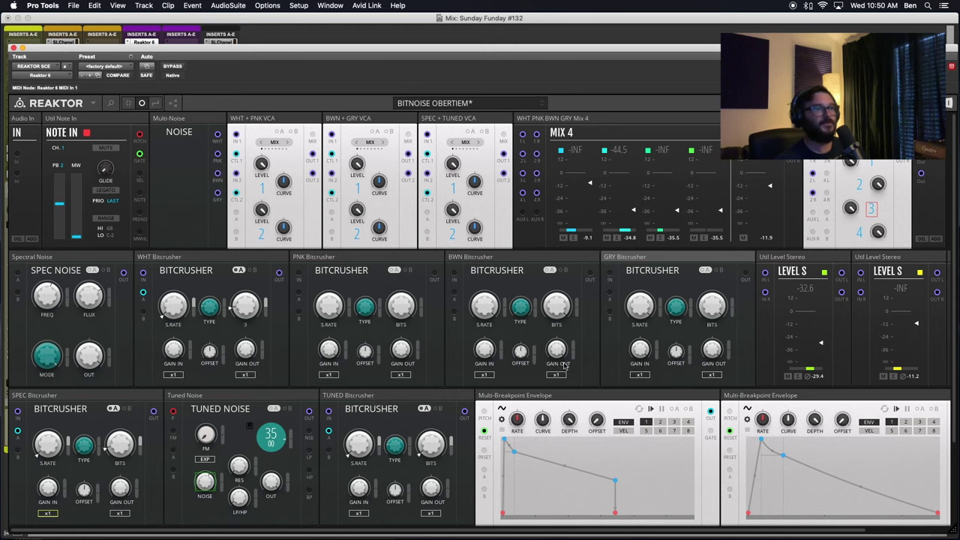
Check the patch cables around the newly named Bitcrushers
{"action": "scroll", "coordinate": [435, 405], "scroll_direction": "right", "scroll_amount": 2}
{"action": "scroll", "coordinate": [435, 406], "scroll_direction": "left", "scroll_amount": 2}
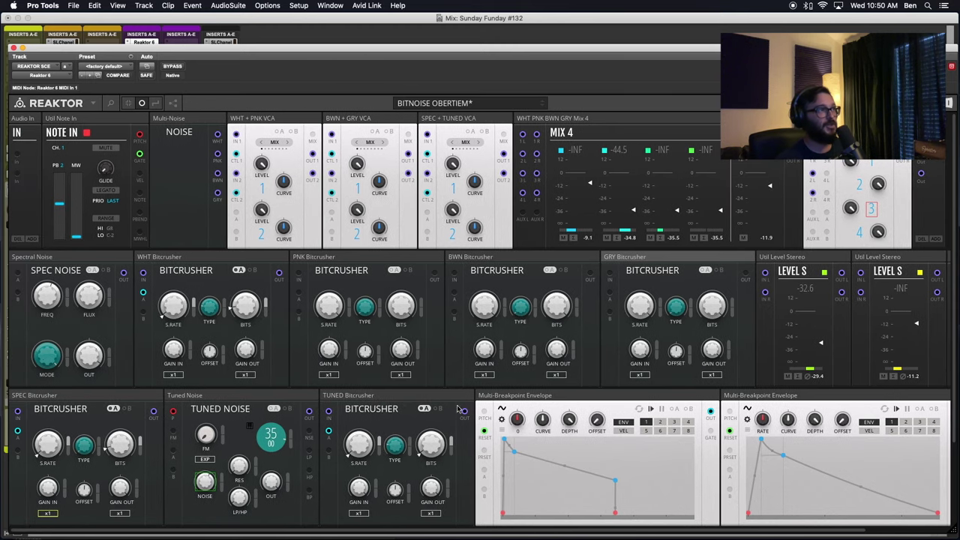
{"action": "left_click", "coordinate": [155, 103]}
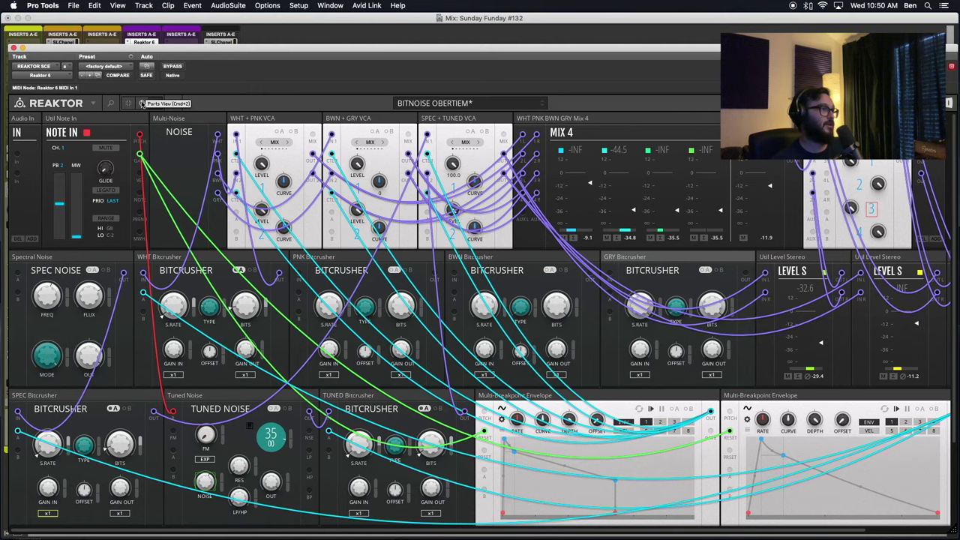
{"action": "left_click", "coordinate": [142, 104]}
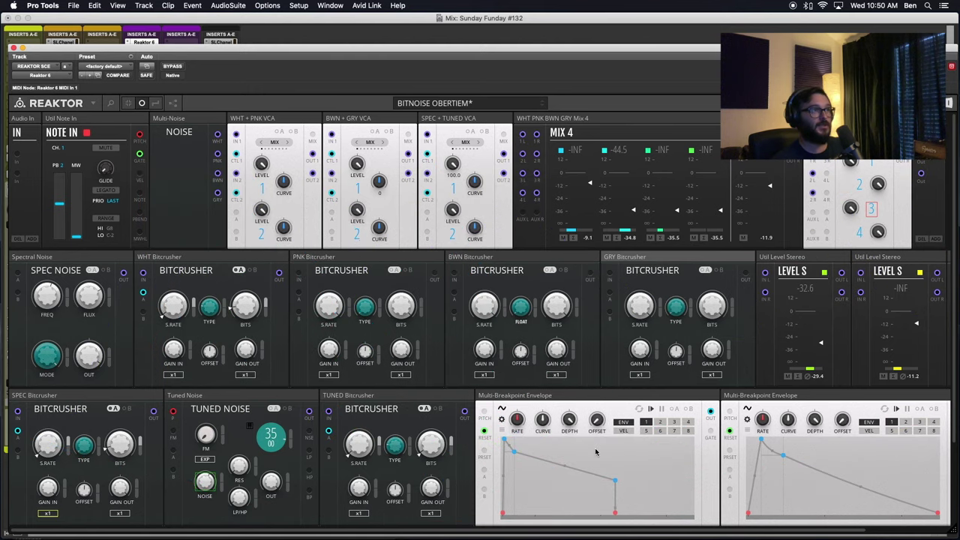
Patch the first Multi-Breakpoint Envelope's output to the A inputs of the PNK, BWN and GRY Bitcrushers, colouring the PNK wire like the other envelope wires
{"action": "left_click_drag", "start_coordinate": [710, 412], "coordinate": [298, 295]}
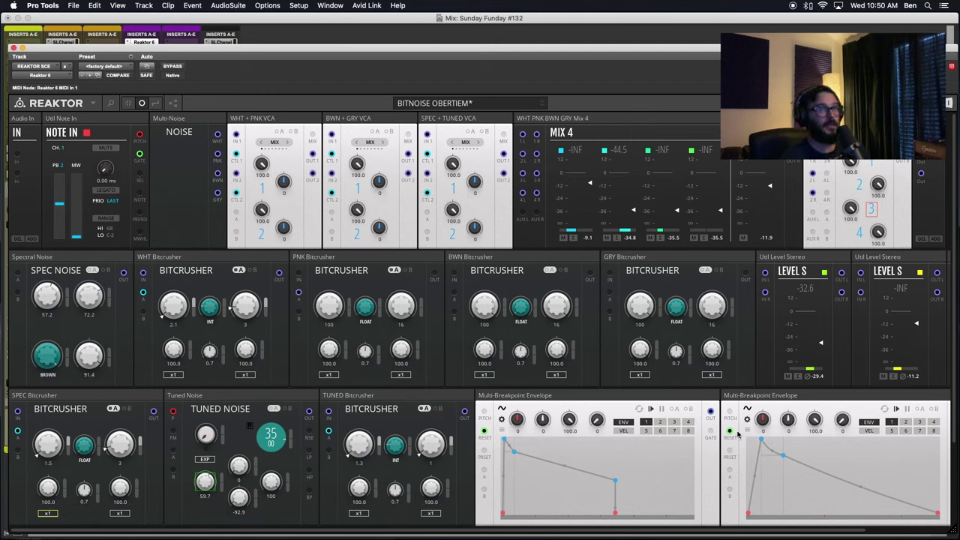
{"action": "right_click", "coordinate": [298, 295]}
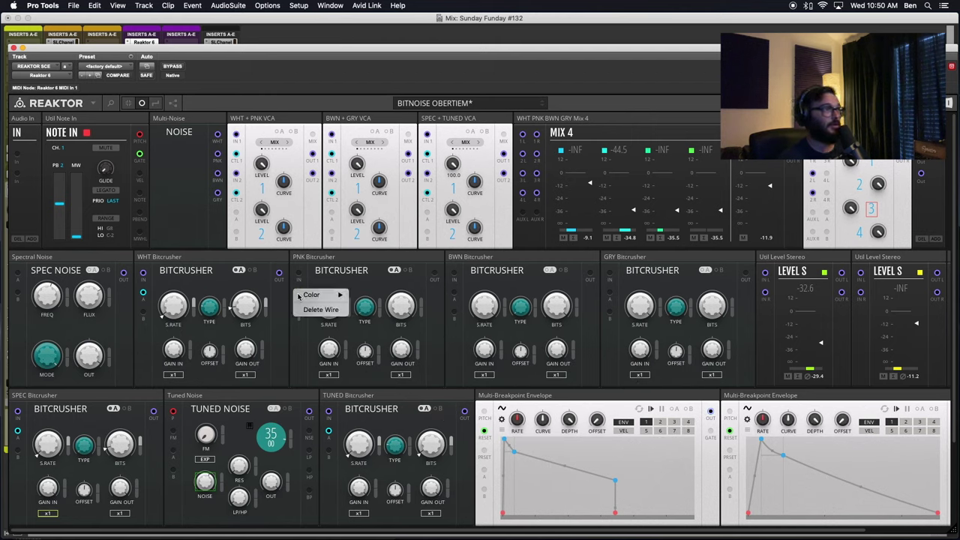
{"action": "mouse_move", "coordinate": [315, 295]}
{"action": "left_click", "coordinate": [370, 349]}
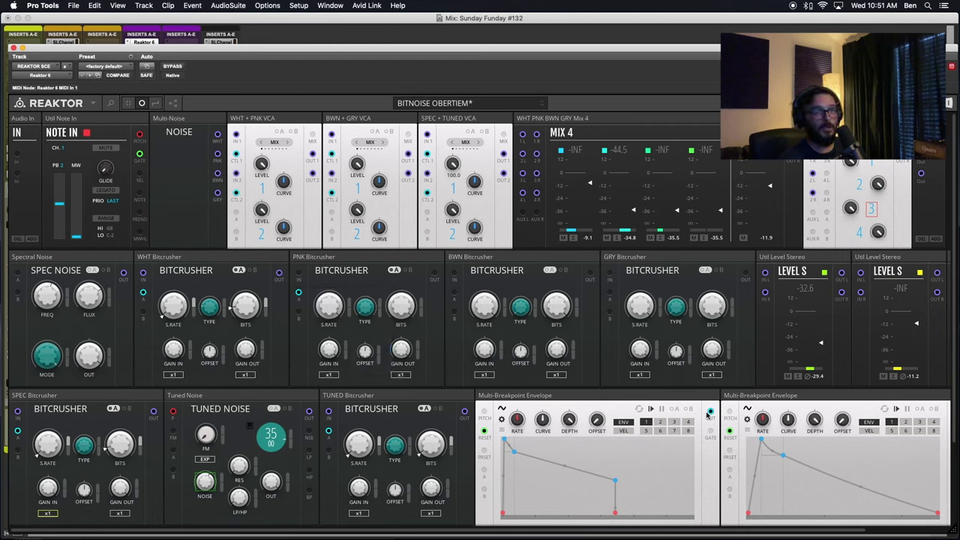
{"action": "left_click_drag", "start_coordinate": [713, 414], "coordinate": [455, 294]}
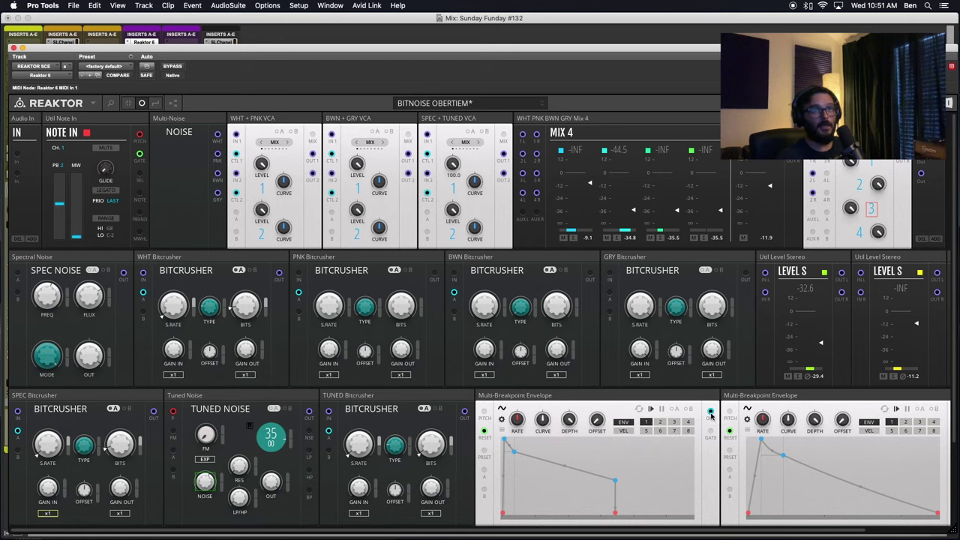
{"action": "left_click_drag", "start_coordinate": [710, 413], "coordinate": [610, 297]}
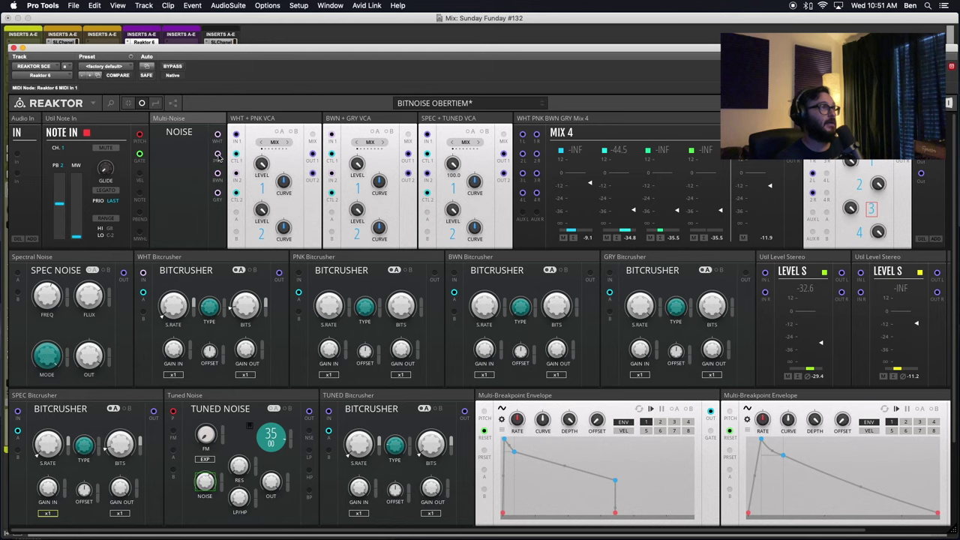
Patch Multi-Noise's PNK, BWN and GRY outputs to the inputs of their matching Bitcrushers, using purple wires
{"action": "left_click_drag", "start_coordinate": [218, 156], "coordinate": [298, 275]}
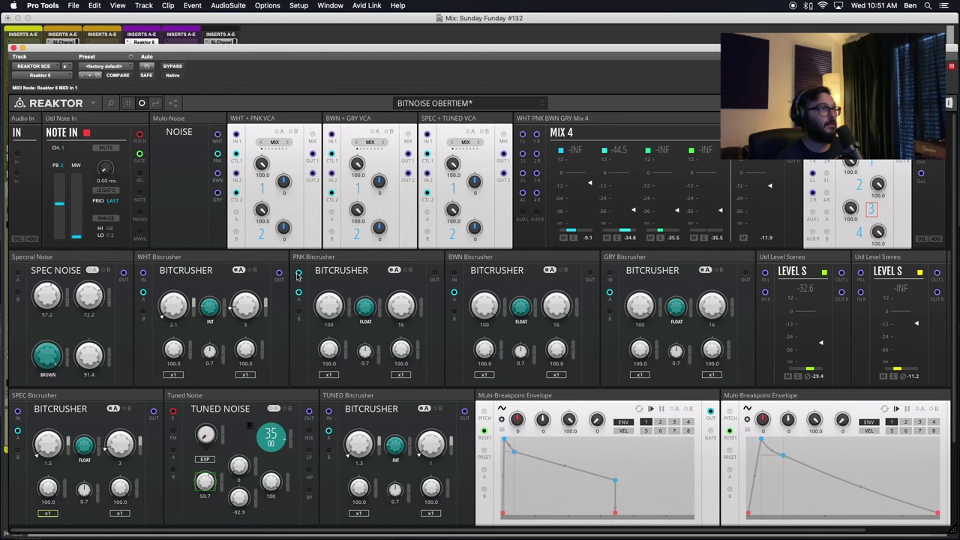
{"action": "right_click", "coordinate": [298, 276]}
{"action": "mouse_move", "coordinate": [321, 276]}
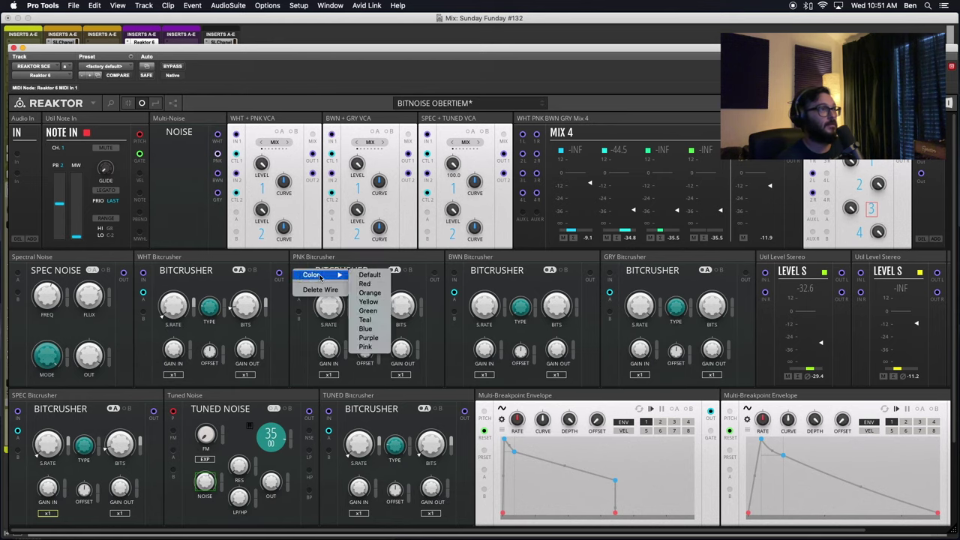
{"action": "left_click", "coordinate": [372, 339]}
{"action": "left_click_drag", "start_coordinate": [216, 176], "coordinate": [453, 278]}
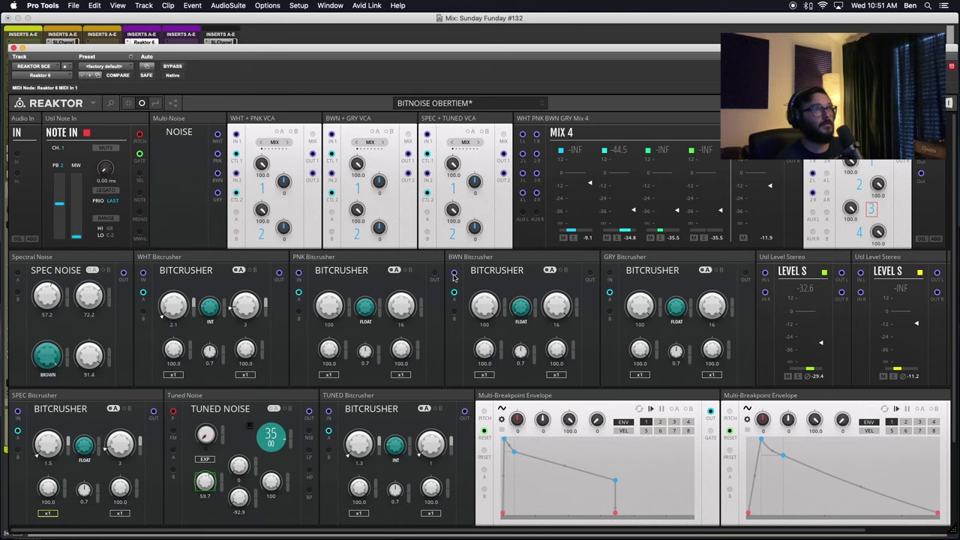
{"action": "left_click_drag", "start_coordinate": [217, 195], "coordinate": [610, 275]}
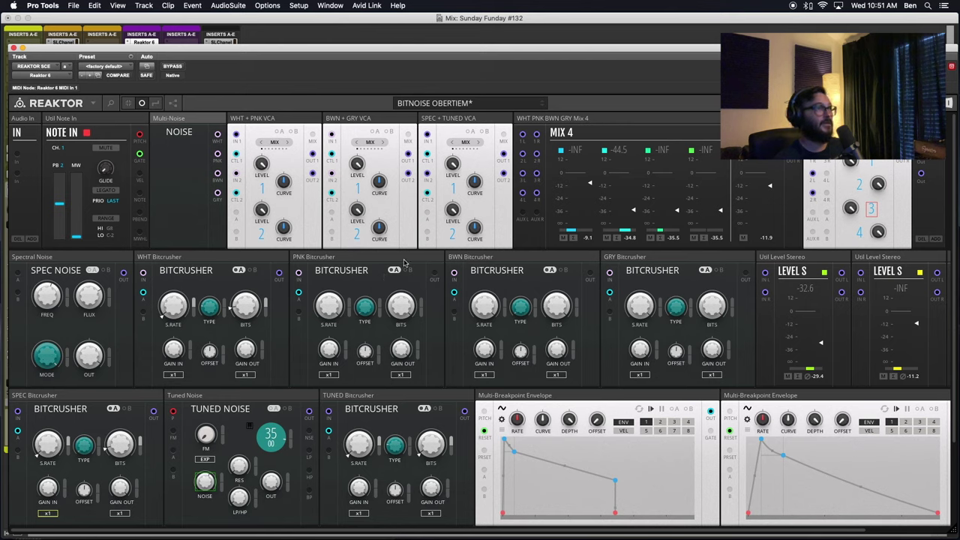
Patch the PNK Bitcrusher's output into IN 2 of the WHT + PNK VCA
{"action": "left_click_drag", "start_coordinate": [433, 274], "coordinate": [387, 266]}
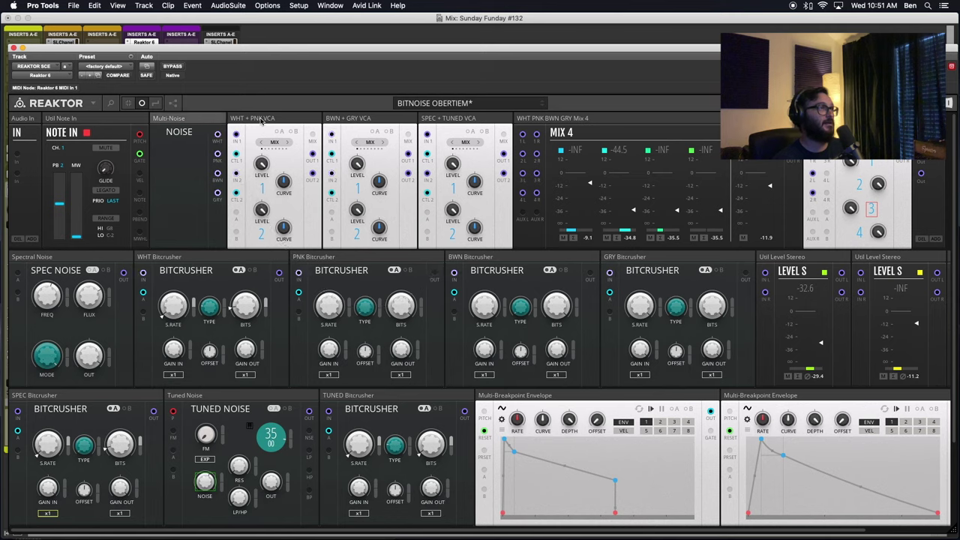
{"action": "mouse_move", "coordinate": [264, 121]}
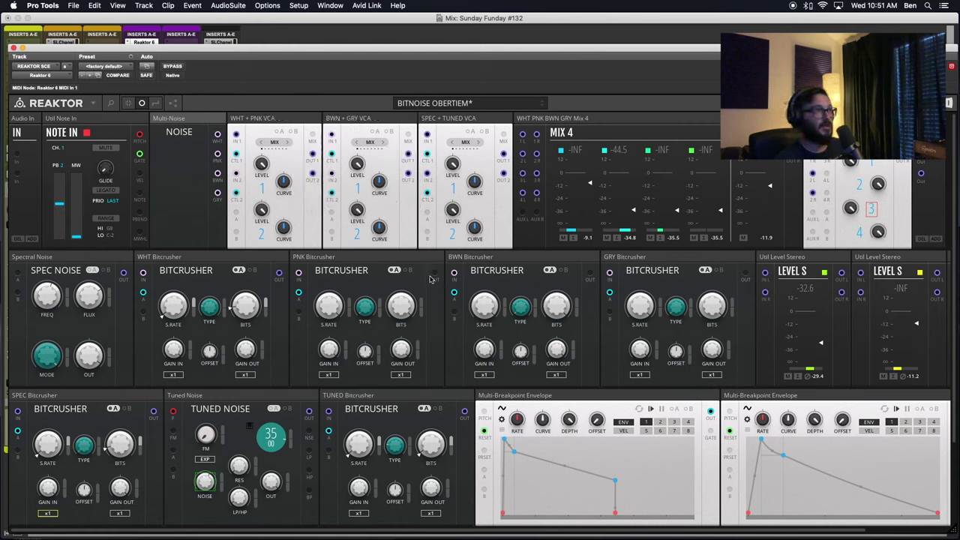
{"action": "left_click_drag", "start_coordinate": [434, 279], "coordinate": [236, 174]}
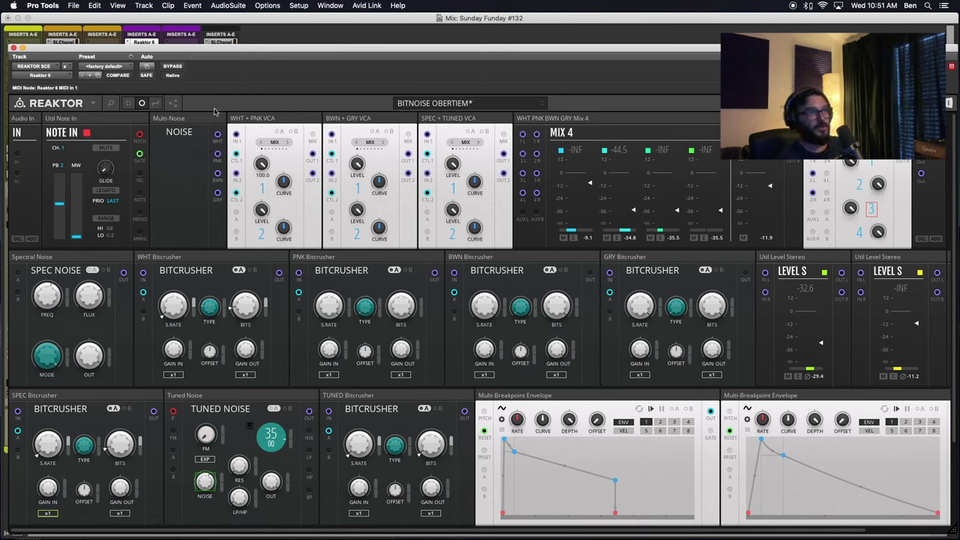
Lower the PNK Bitcrusher's sample rate, and set its type to INT and its bits to 2
{"action": "left_click_drag", "start_coordinate": [332, 304], "coordinate": [283, 539]}
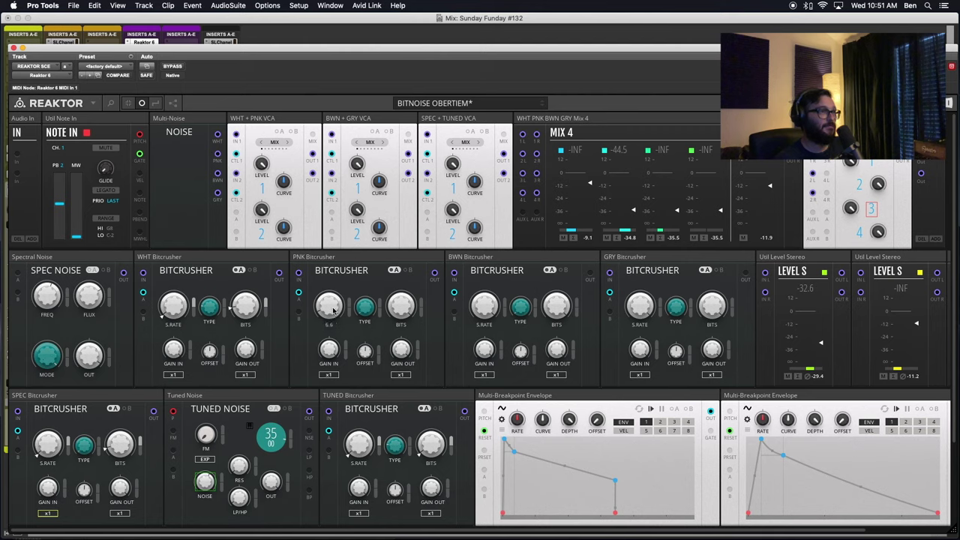
{"action": "left_click_drag", "start_coordinate": [328, 311], "coordinate": [334, 326]}
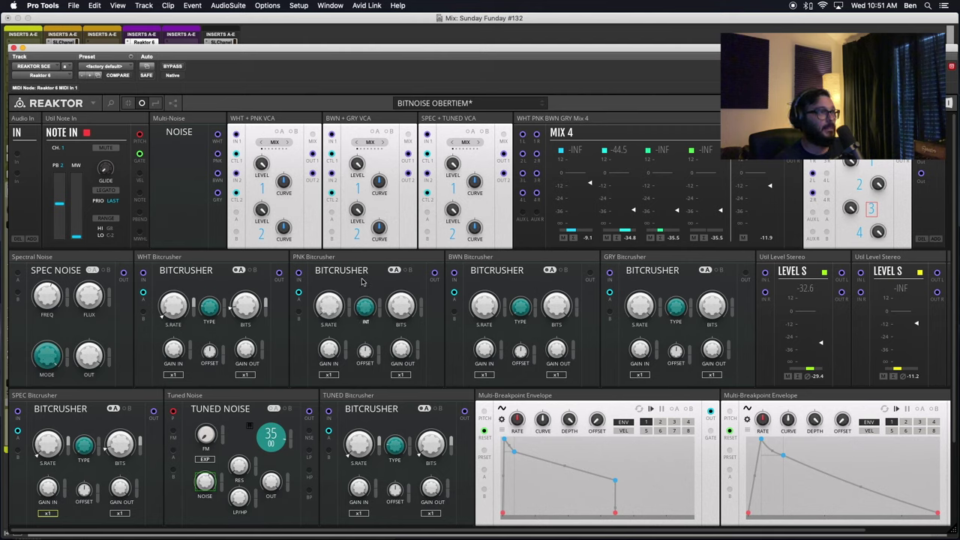
{"action": "left_click_drag", "start_coordinate": [411, 304], "coordinate": [360, 537]}
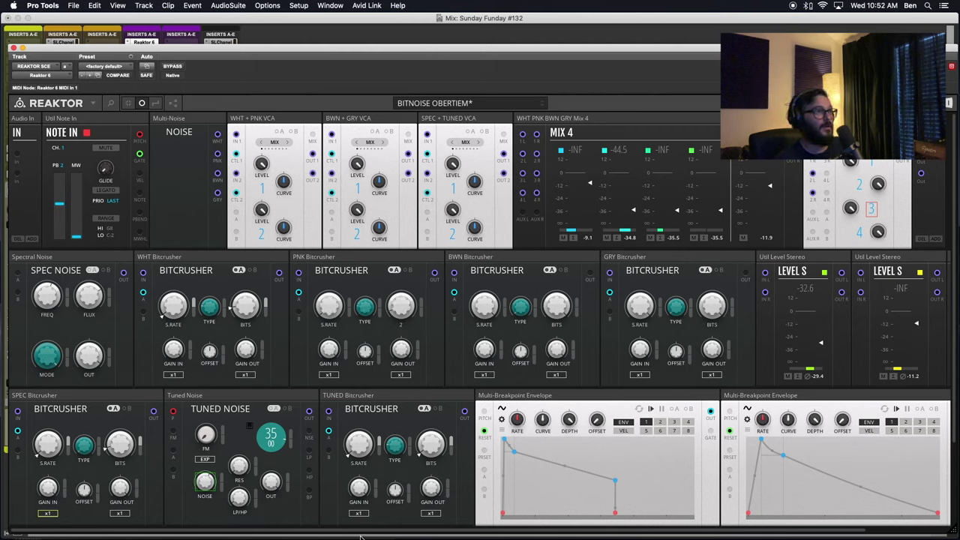
{"action": "left_click_drag", "start_coordinate": [411, 361], "coordinate": [405, 271]}
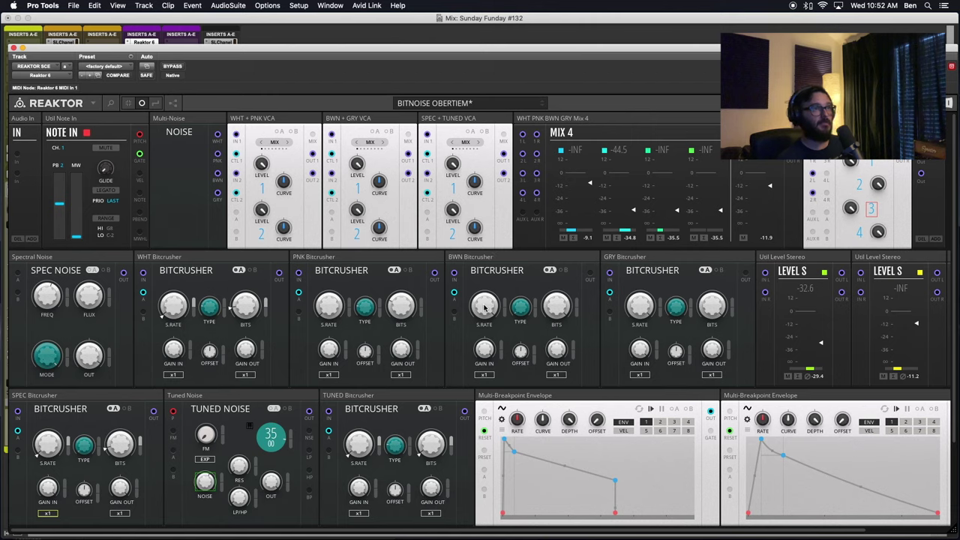
Lower the sample rate of the BWN Bitcrusher to 8.2 and the GRY Bitcrusher to 8.5, and set both to 3 bits
{"action": "left_click_drag", "start_coordinate": [486, 308], "coordinate": [485, 306]}
{"action": "left_click_drag", "start_coordinate": [562, 304], "coordinate": [544, 519]}
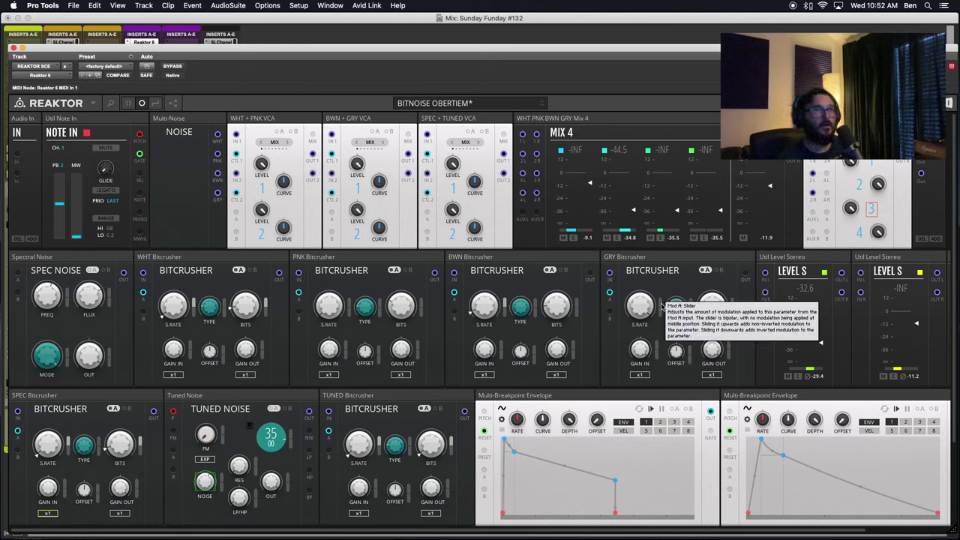
{"action": "left_click_drag", "start_coordinate": [643, 306], "coordinate": [639, 539]}
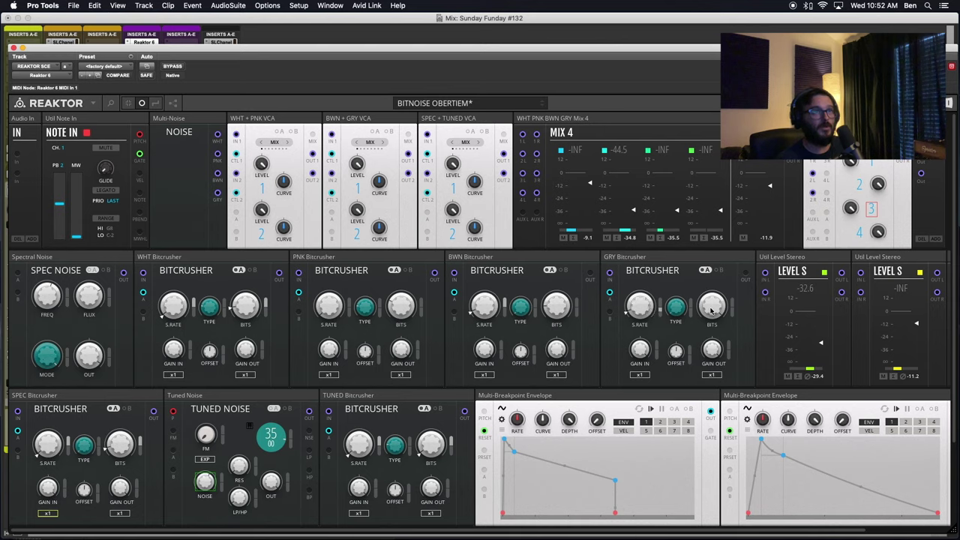
{"action": "left_click_drag", "start_coordinate": [711, 309], "coordinate": [686, 535]}
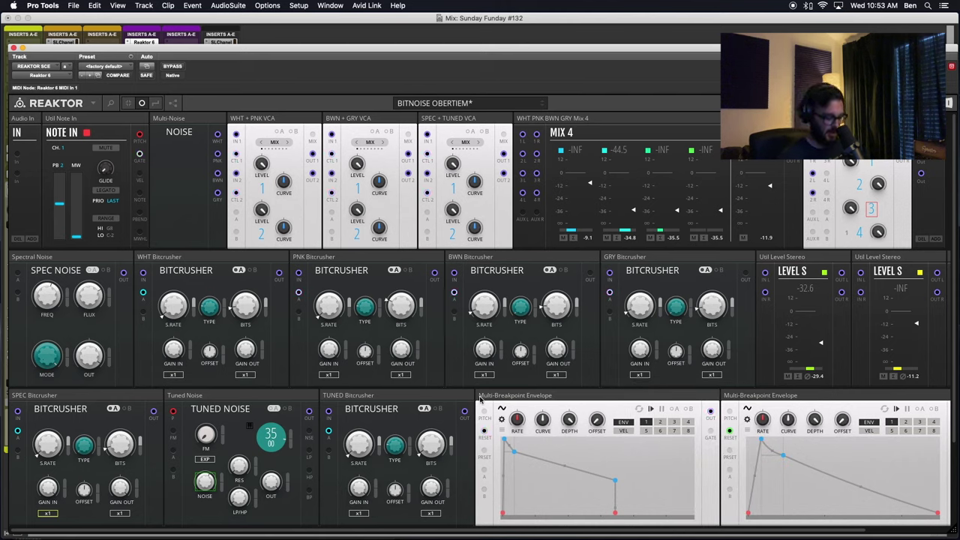
Rename the two envelopes as VCA Multi-Breakpoint Envelope and MOD Multi-Breakpoint Envelope
{"action": "type", "text": "VCA"}
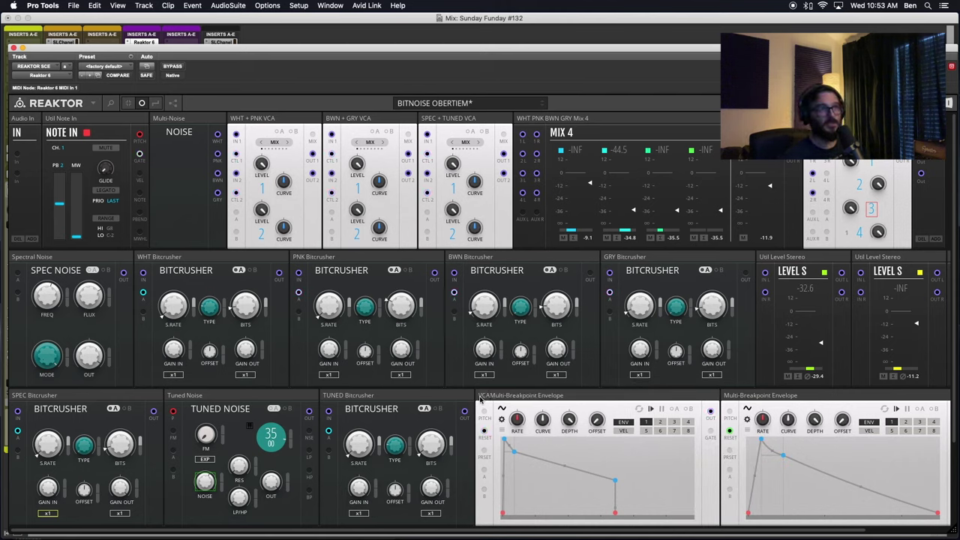
{"action": "key", "text": "Return"}
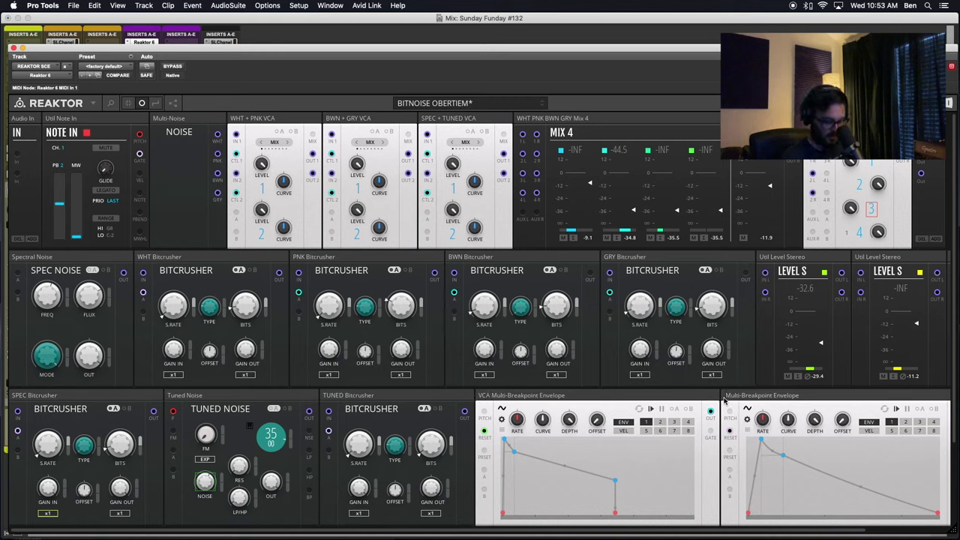
{"action": "type", "text": "MOD"}
{"action": "key", "text": "Return"}
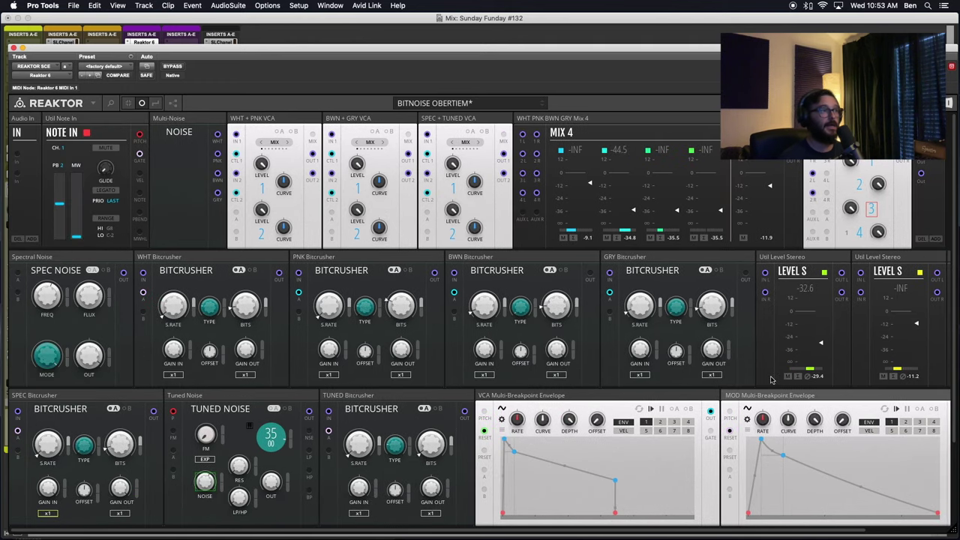
{"action": "scroll", "coordinate": [770, 379], "scroll_direction": "right", "scroll_amount": 3}
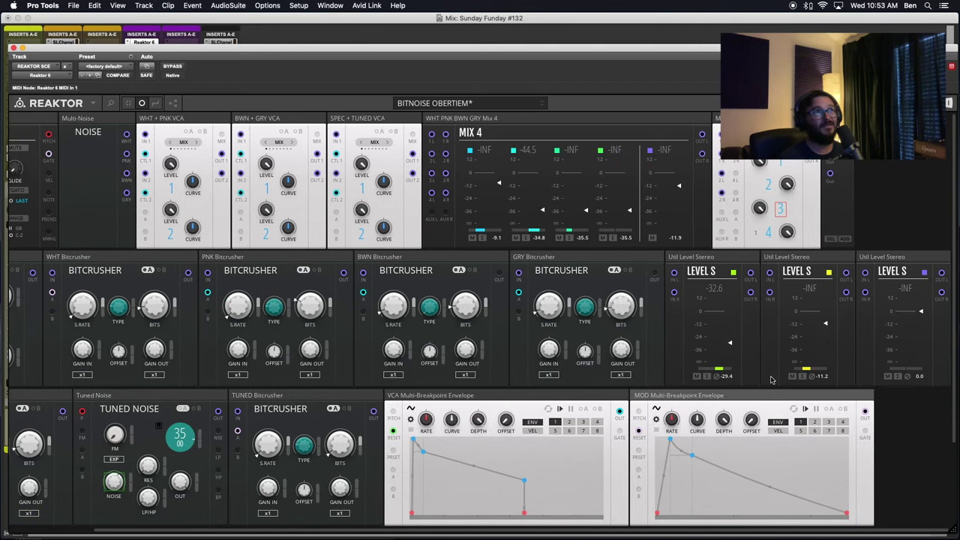
{"action": "scroll", "coordinate": [770, 380], "scroll_direction": "left", "scroll_amount": 3}
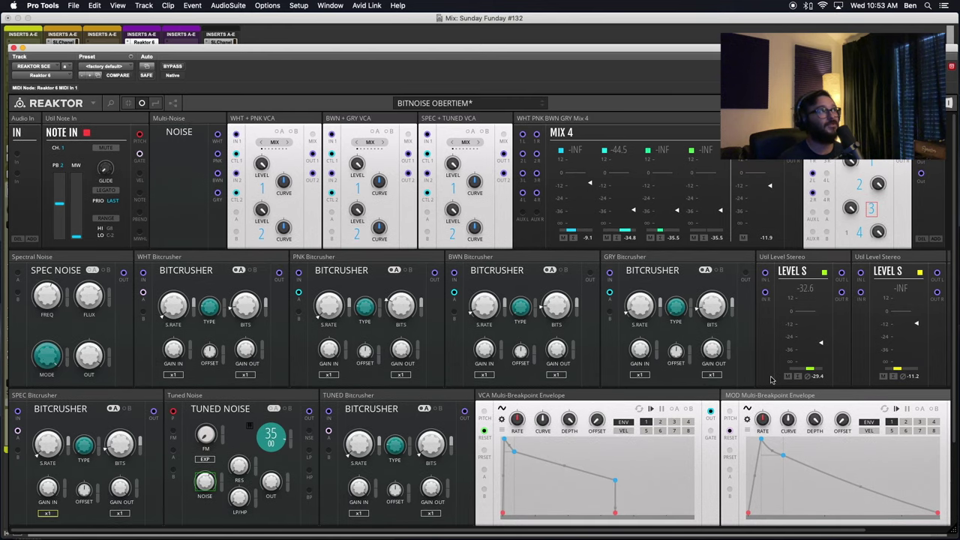
{"action": "scroll", "coordinate": [771, 379], "scroll_direction": "right", "scroll_amount": 3}
{"action": "scroll", "coordinate": [770, 380], "scroll_direction": "left", "scroll_amount": 3}
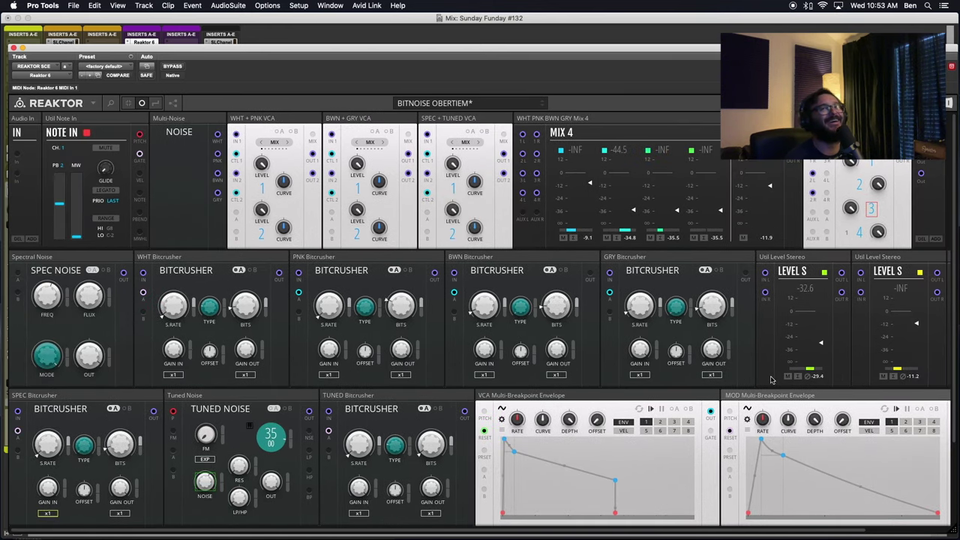
{"action": "scroll", "coordinate": [771, 380], "scroll_direction": "right", "scroll_amount": 3}
{"action": "scroll", "coordinate": [771, 380], "scroll_direction": "left", "scroll_amount": 3}
{"action": "scroll", "coordinate": [771, 380], "scroll_direction": "down", "scroll_amount": 1}
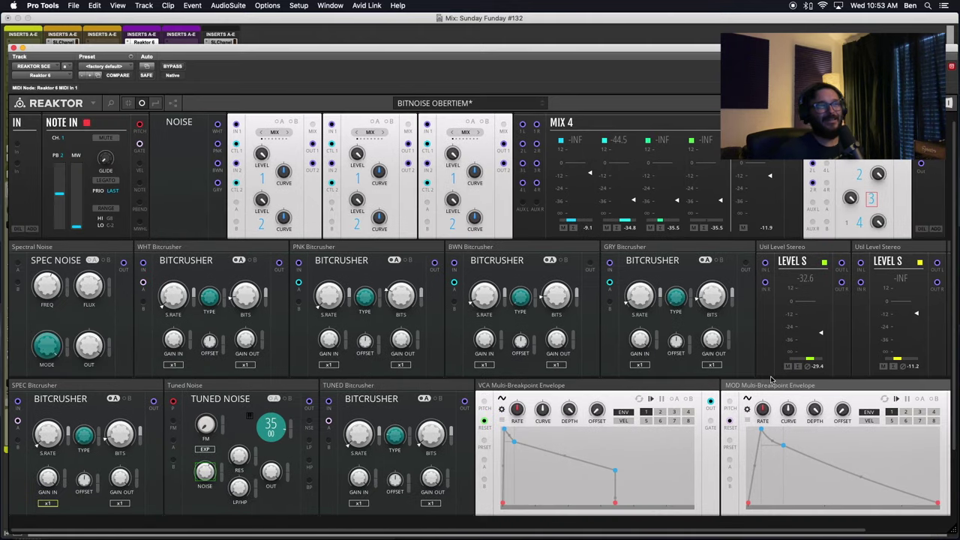
{"action": "scroll", "coordinate": [771, 379], "scroll_direction": "up", "scroll_amount": 1}
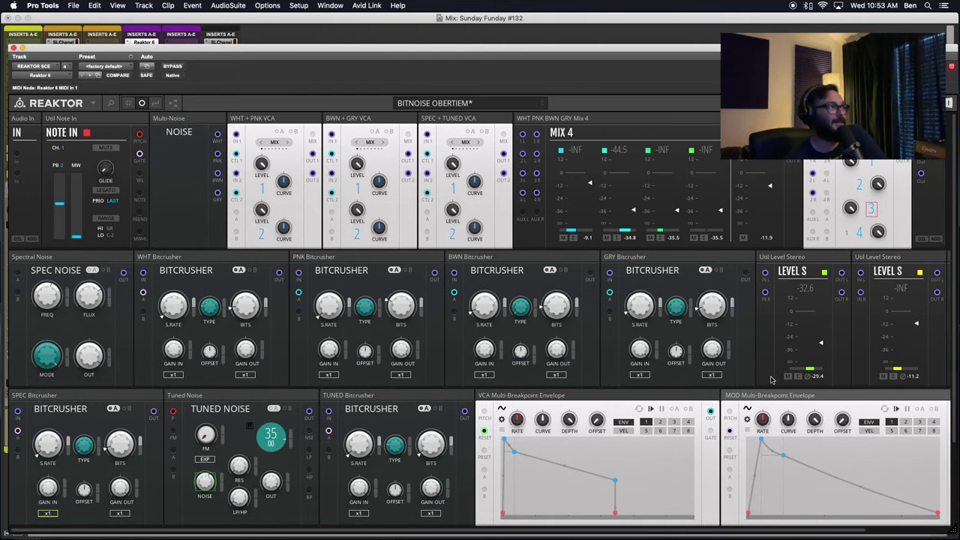
{"action": "scroll", "coordinate": [770, 380], "scroll_direction": "right", "scroll_amount": 3}
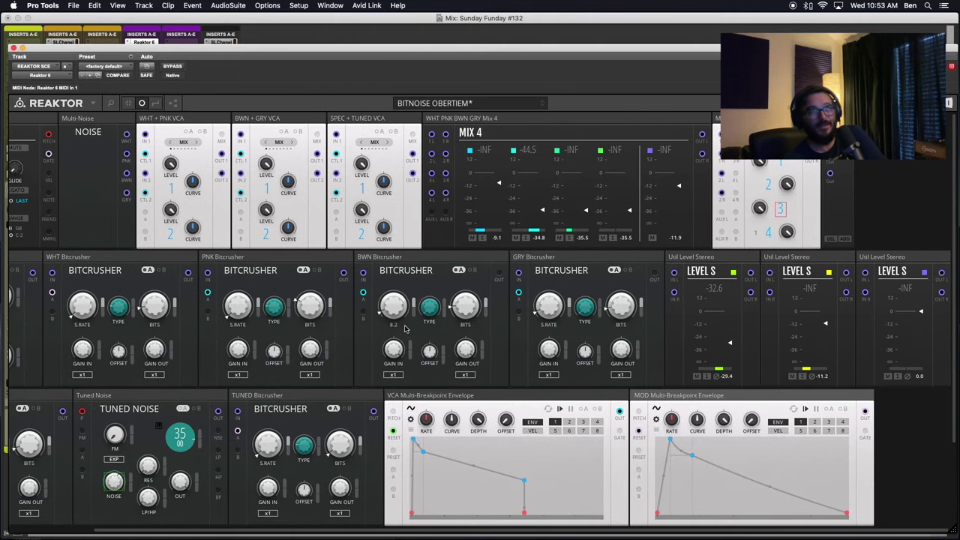
{"action": "scroll", "coordinate": [405, 329], "scroll_direction": "left", "scroll_amount": 3}
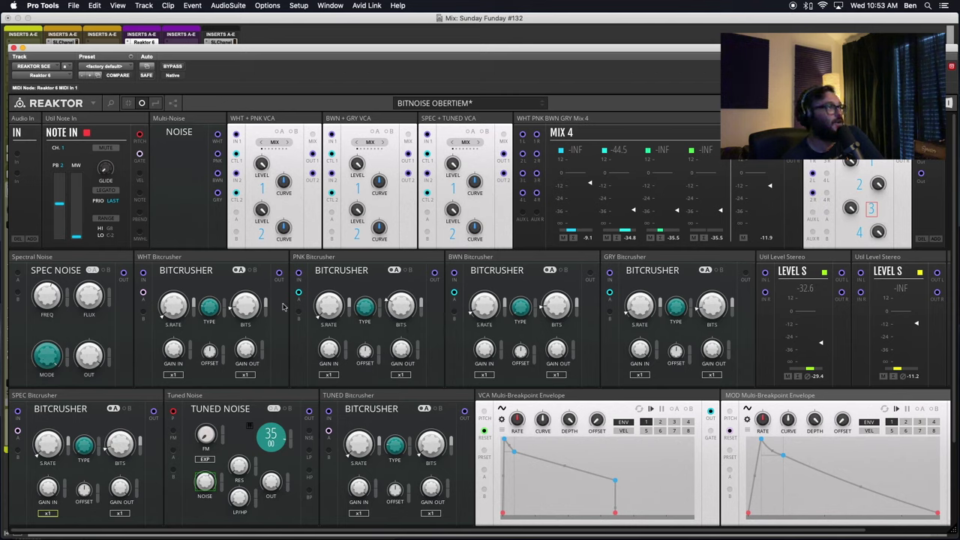
Patch the BWN Bitcrusher's output into IN 1 and the GRY Bitcrusher's output into IN 2 of the BWN + GRY VCA
{"action": "mouse_move", "coordinate": [363, 262]}
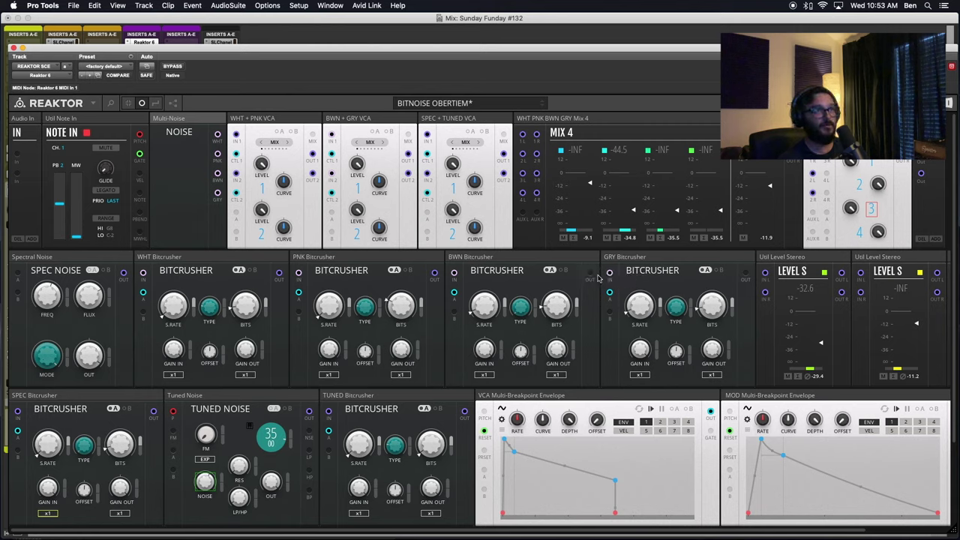
{"action": "left_click_drag", "start_coordinate": [589, 274], "coordinate": [332, 136]}
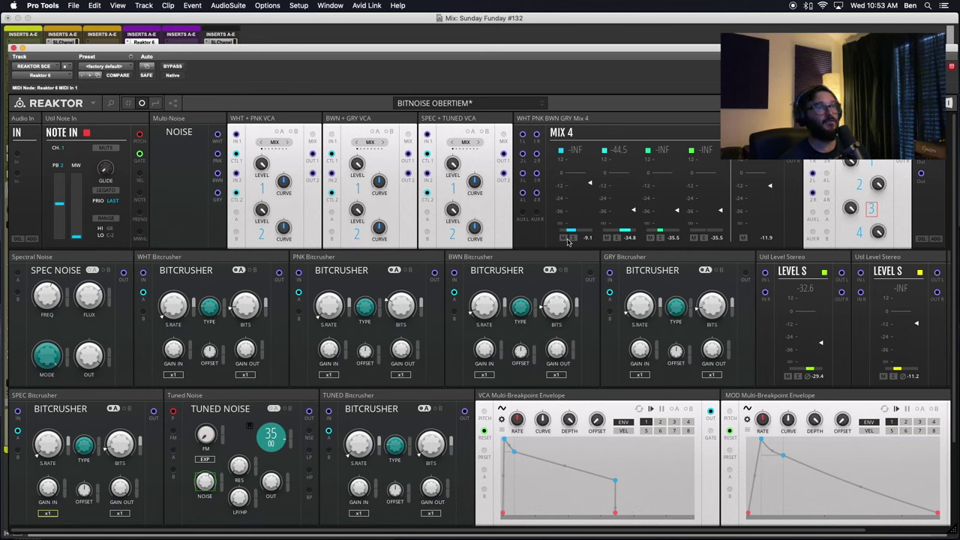
{"action": "left_click_drag", "start_coordinate": [589, 274], "coordinate": [330, 135]}
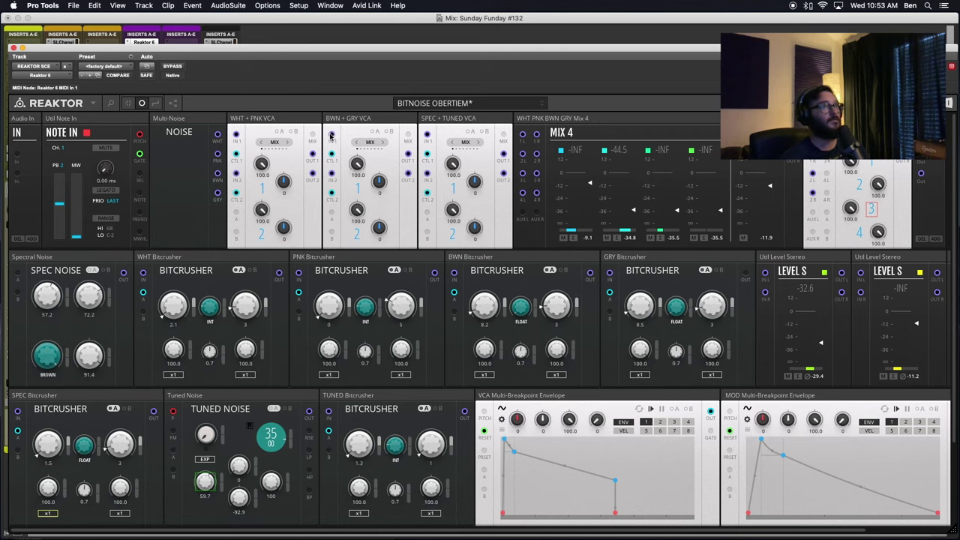
{"action": "left_click_drag", "start_coordinate": [745, 277], "coordinate": [333, 174]}
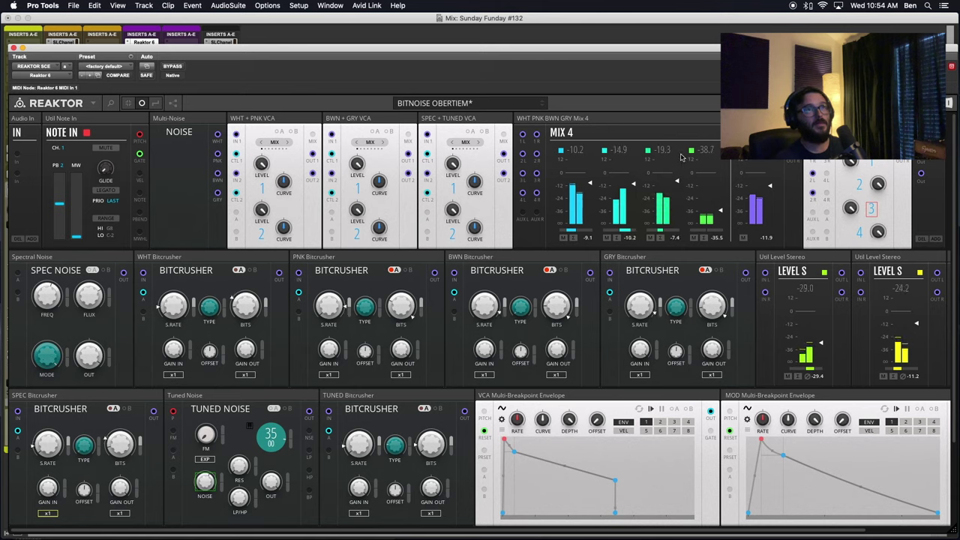
Audition the noise mix with the WHT and BWN channels of Mix 4 muted in turn
{"action": "left_click", "coordinate": [564, 237]}
{"action": "left_click", "coordinate": [650, 237]}
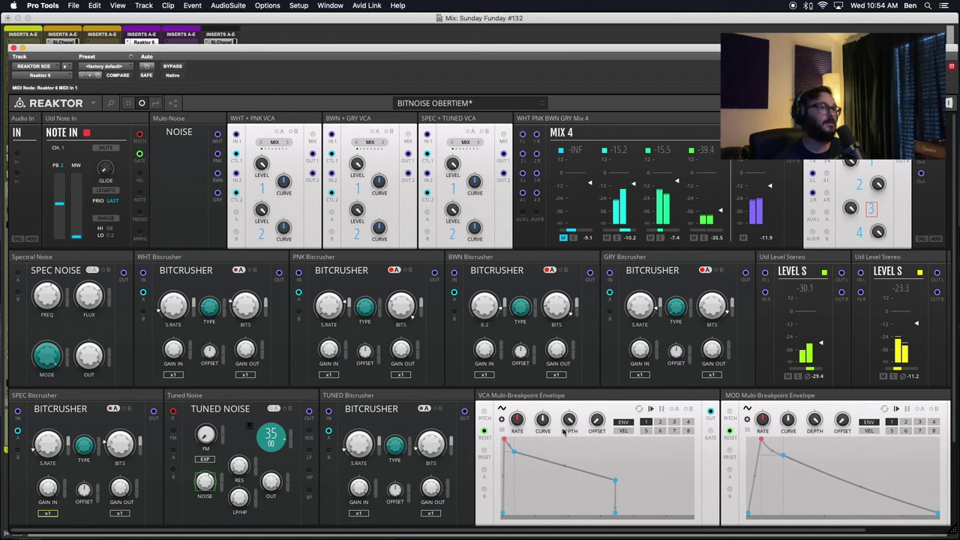
Lower the breakpoint before the final drop in the VCA Multi-Breakpoint Envelope slightly
{"action": "left_click_drag", "start_coordinate": [615, 481], "coordinate": [616, 494]}
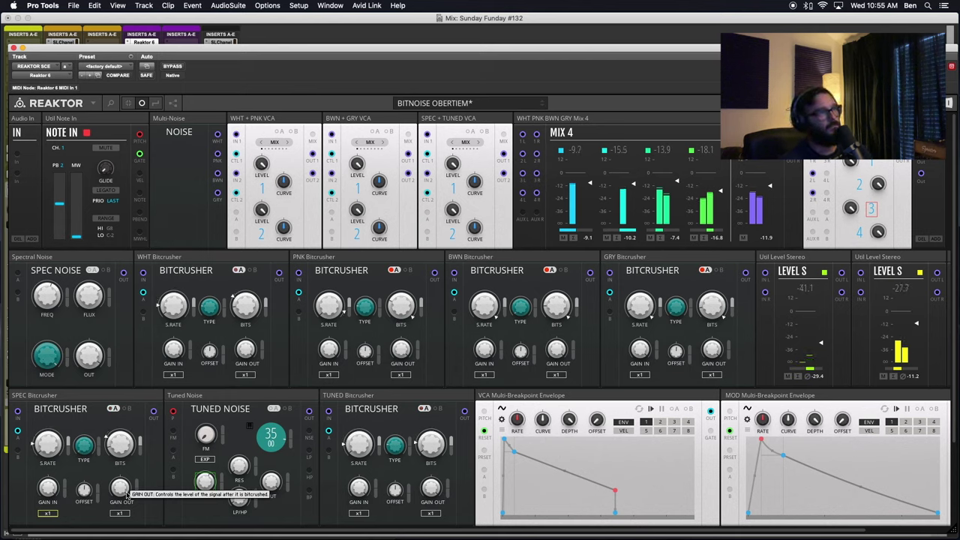
Raise the green Level S fader to about -19.3 dB and the yellow one to about -18.8 dB
{"action": "mouse_move", "coordinate": [88, 443]}
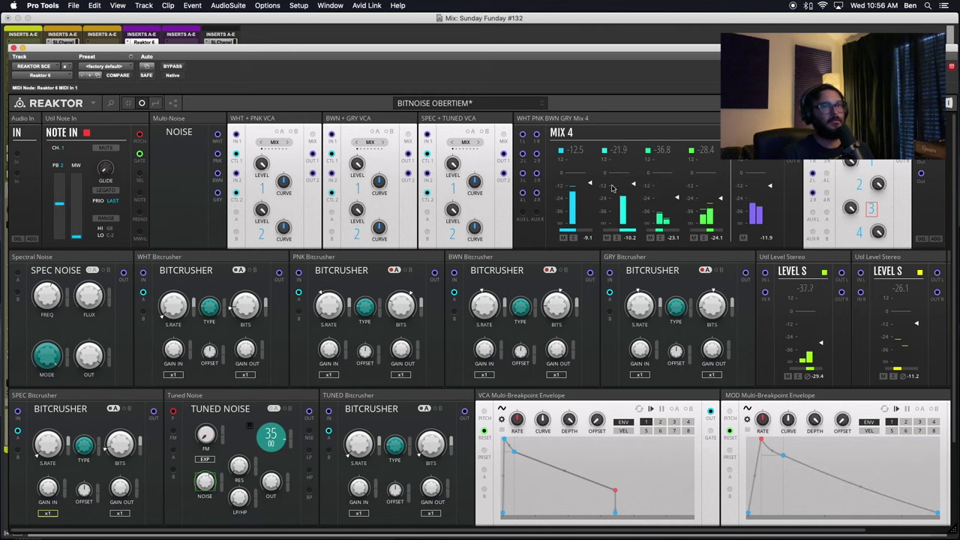
{"action": "left_click_drag", "start_coordinate": [821, 342], "coordinate": [819, 322]}
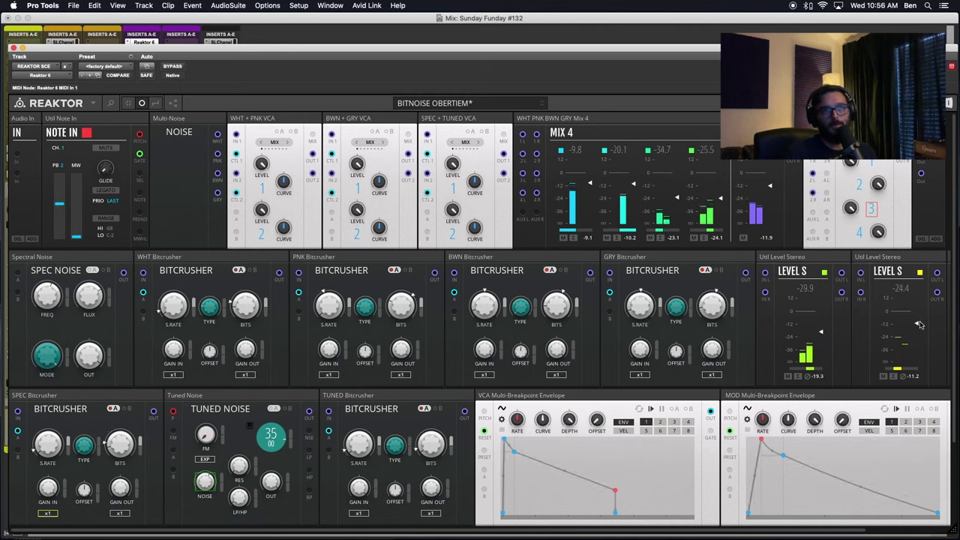
{"action": "left_click_drag", "start_coordinate": [919, 326], "coordinate": [918, 318]}
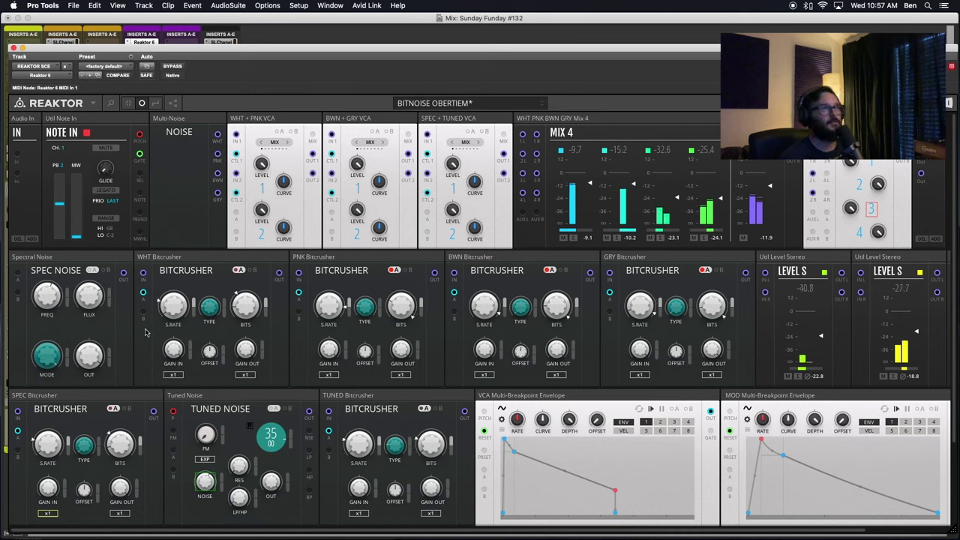
Try out the Blocks Primes Modern Paul Filter block beside the Mixer and remove it again
{"action": "mouse_move", "coordinate": [593, 117]}
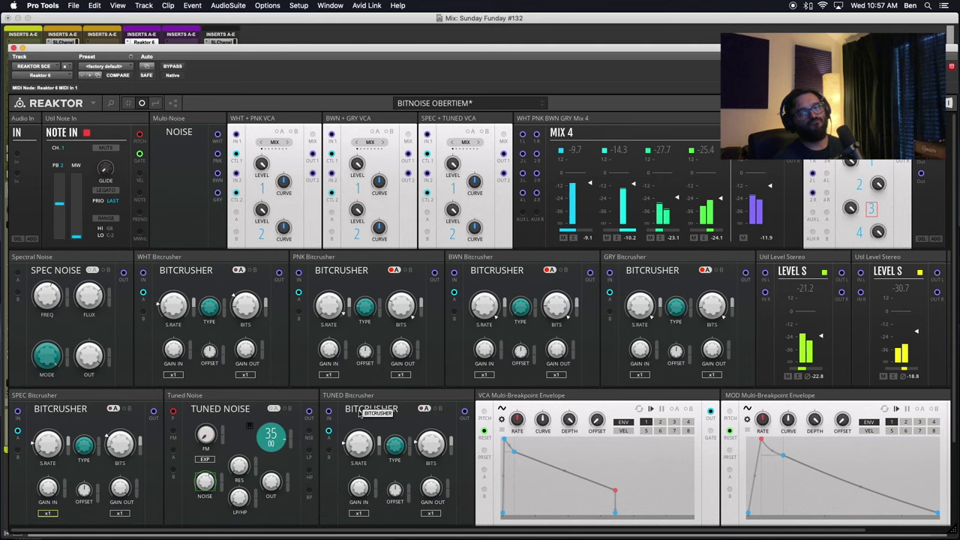
{"action": "scroll", "coordinate": [361, 414], "scroll_direction": "right", "scroll_amount": 3}
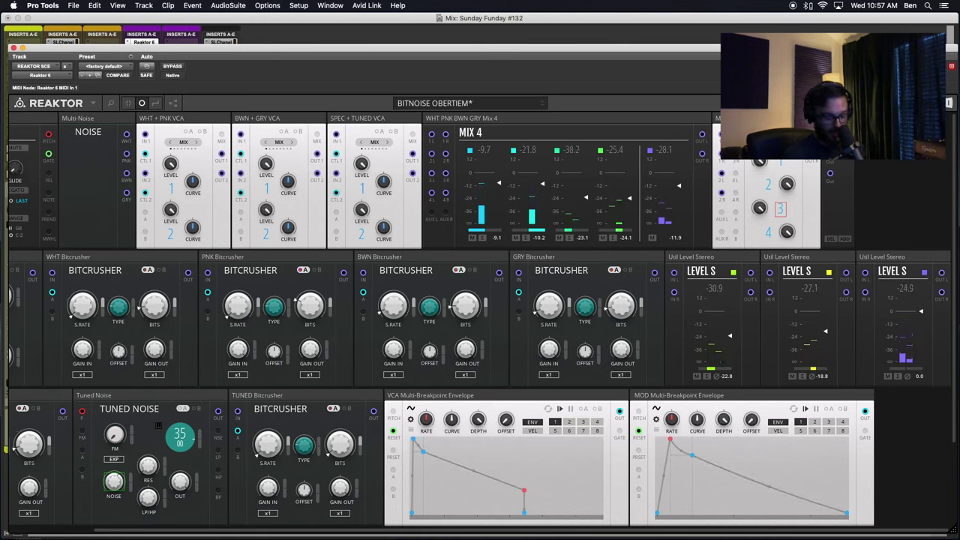
{"action": "key", "text": "Return"}
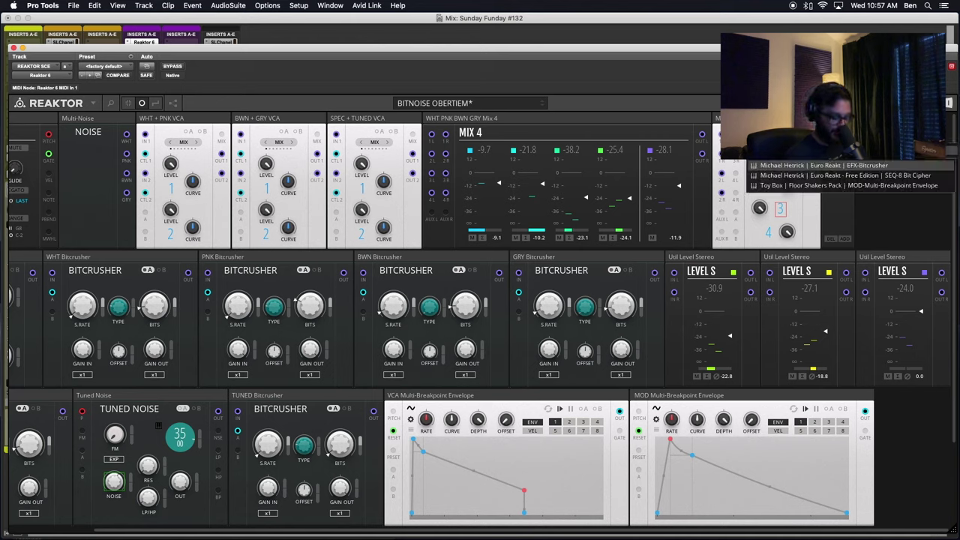
{"action": "type", "text": "shi"}
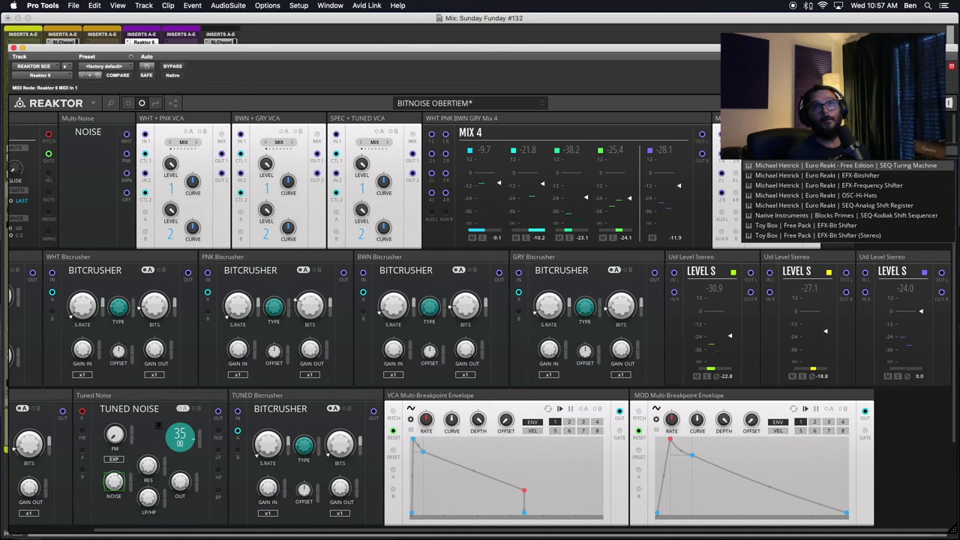
{"action": "key", "text": "BackSpace"}
{"action": "key", "text": "BackSpace"}
{"action": "type", "text": "fil"}
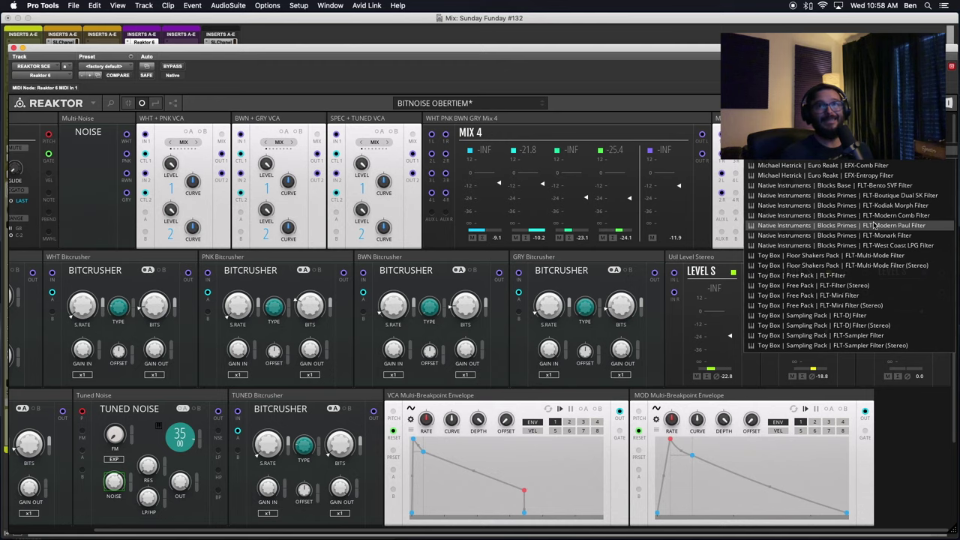
{"action": "left_click", "coordinate": [874, 226]}
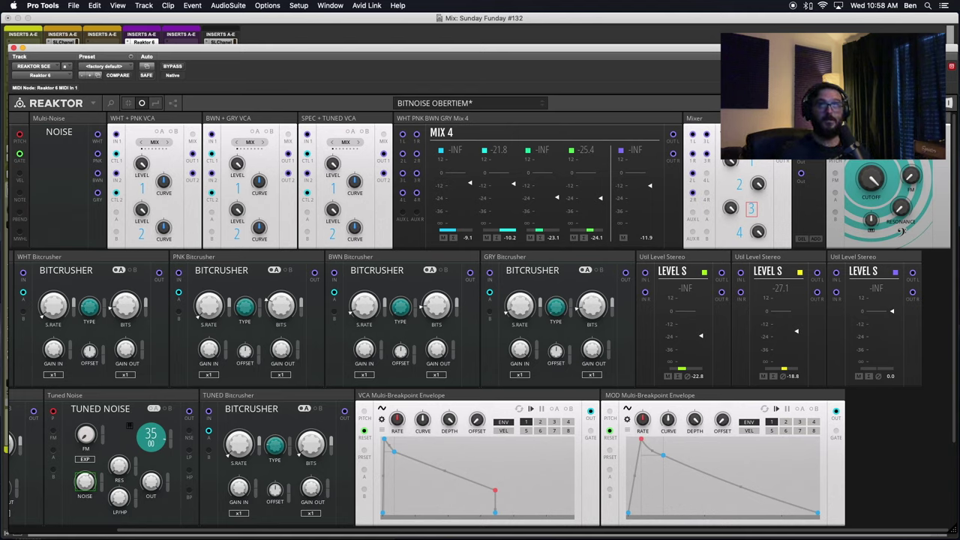
{"action": "key", "text": "Delete"}
Search the block library for "filter" and insert a Toy Box filter block beside the Mixer
{"action": "key", "text": "Return"}
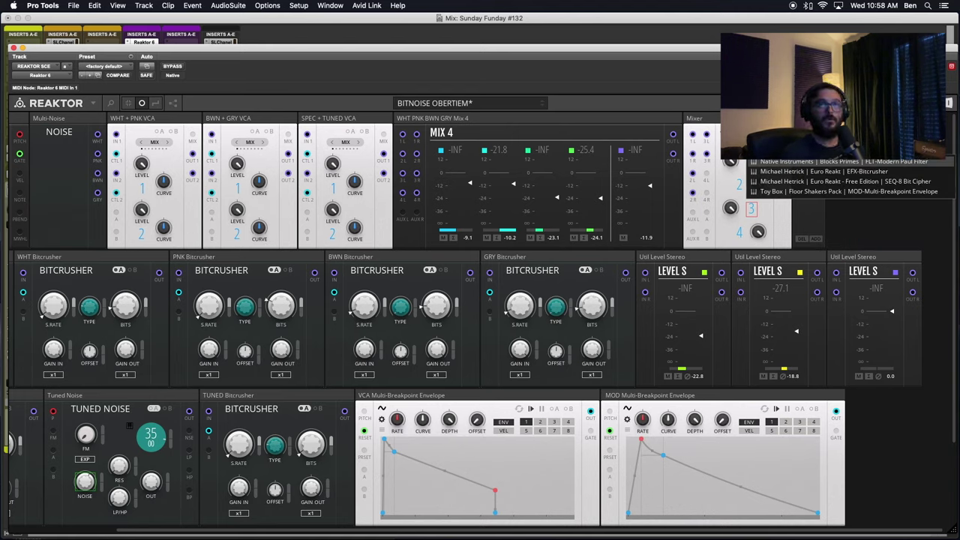
{"action": "type", "text": "filter"}
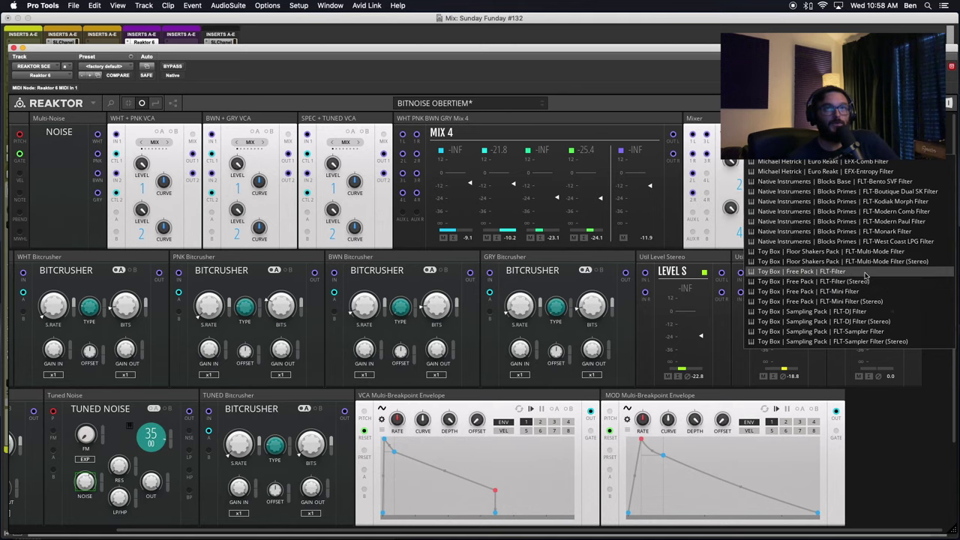
{"action": "key", "text": "Return"}
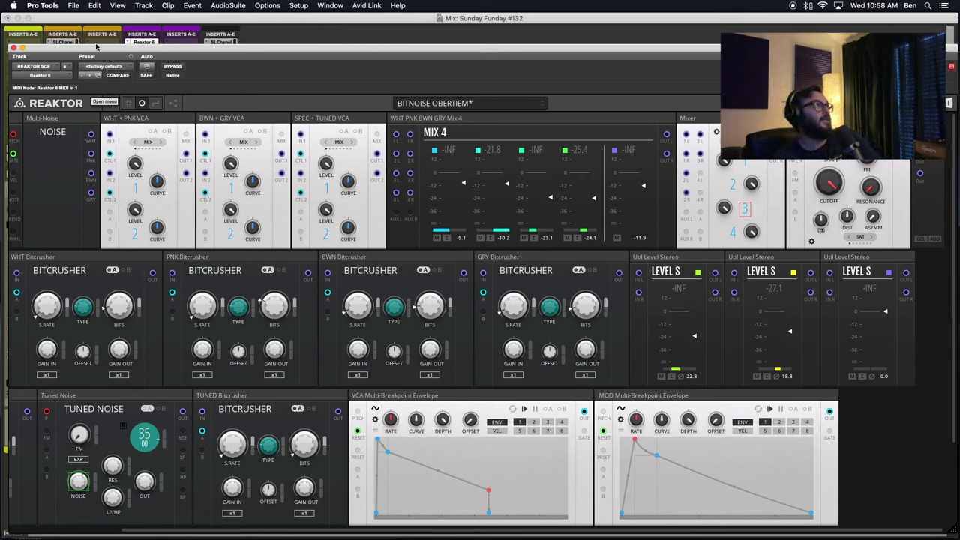
Move the Reaktor plug-in window up so that its whole rack fits on the screen
{"action": "left_click_drag", "start_coordinate": [98, 47], "coordinate": [89, 14]}
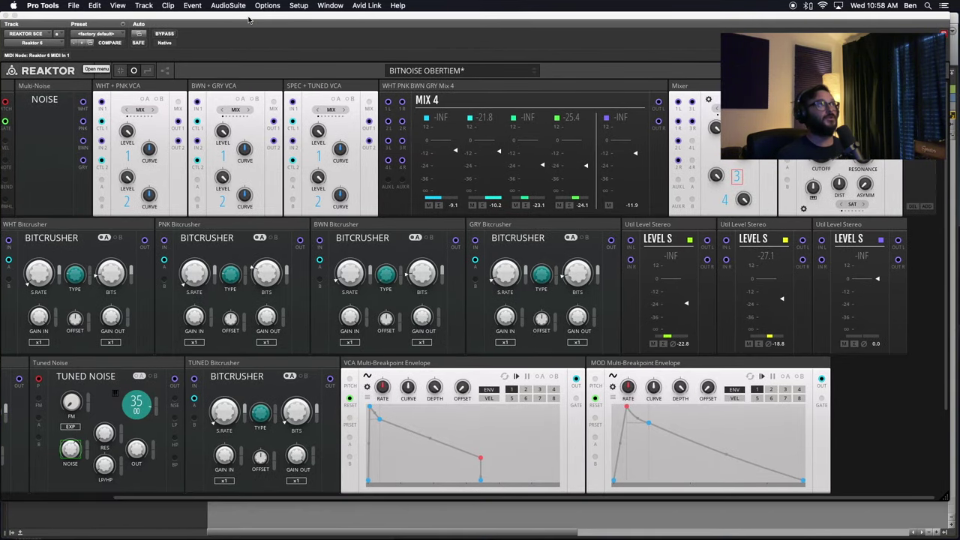
{"action": "mouse_move", "coordinate": [249, 19]}
{"action": "left_mouse_down"}
{"action": "mouse_move", "coordinate": [312, 295]}
{"action": "mouse_move", "coordinate": [242, 203]}
{"action": "mouse_move", "coordinate": [232, 15]}
{"action": "mouse_move", "coordinate": [263, 17]}
{"action": "mouse_move", "coordinate": [255, 15]}
{"action": "left_mouse_up"}
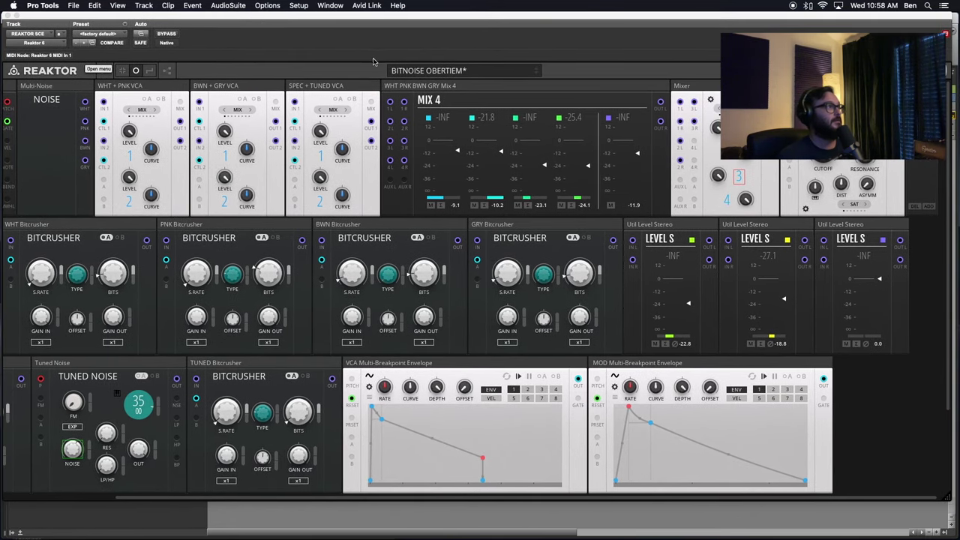
{"action": "scroll", "coordinate": [713, 351], "scroll_direction": "left", "scroll_amount": 3}
{"action": "scroll", "coordinate": [713, 351], "scroll_direction": "right", "scroll_amount": 3}
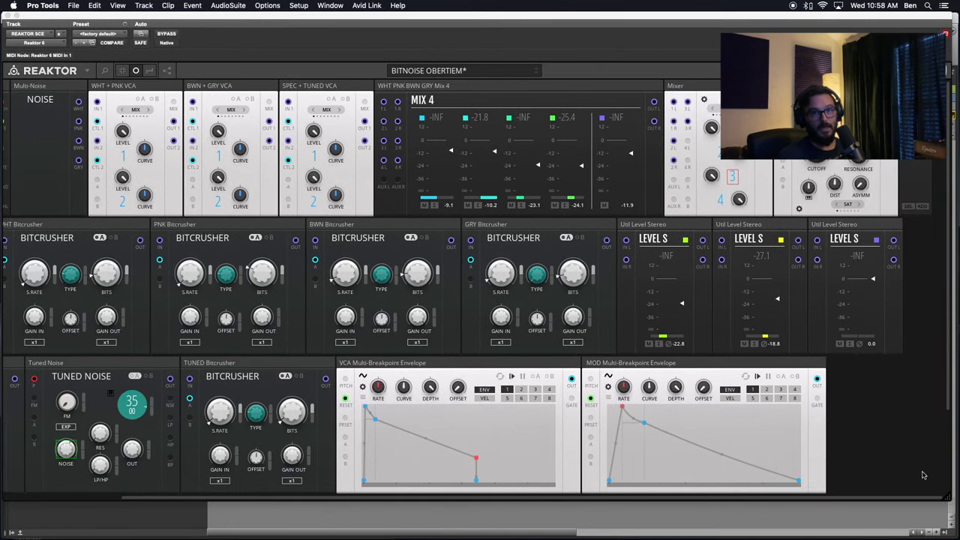
{"action": "scroll", "coordinate": [774, 433], "scroll_direction": "left", "scroll_amount": 3}
{"action": "scroll", "coordinate": [839, 468], "scroll_direction": "right", "scroll_amount": 3}
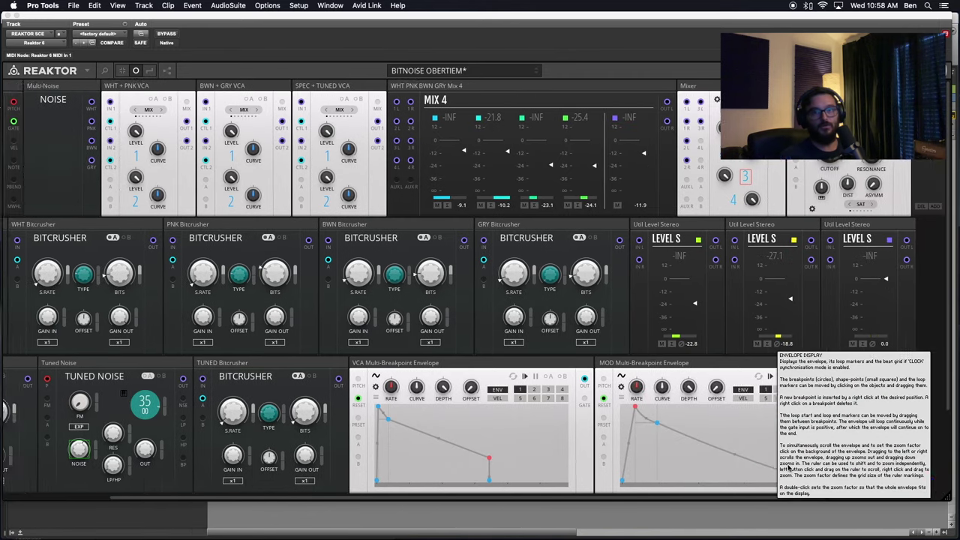
Search the block library for "Toy Box Filter", insert the Floor Shakers Pack Multi-Mode Filter (Stereo), and place it beside the Mixer in the rack's upper row
{"action": "mouse_move", "coordinate": [949, 500]}
{"action": "left_mouse_down"}
{"action": "mouse_move", "coordinate": [949, 539]}
{"action": "mouse_move", "coordinate": [948, 497]}
{"action": "left_mouse_up"}
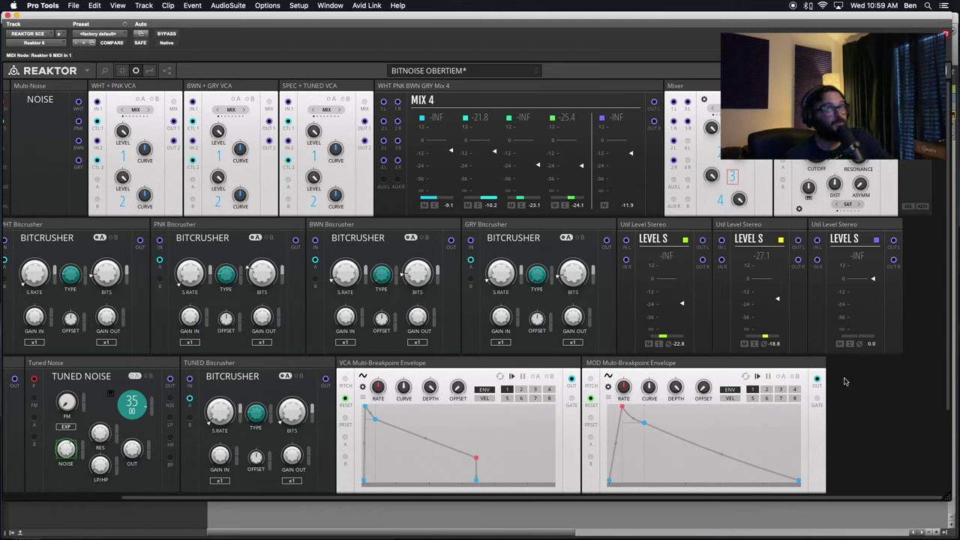
{"action": "double_click", "coordinate": [889, 421]}
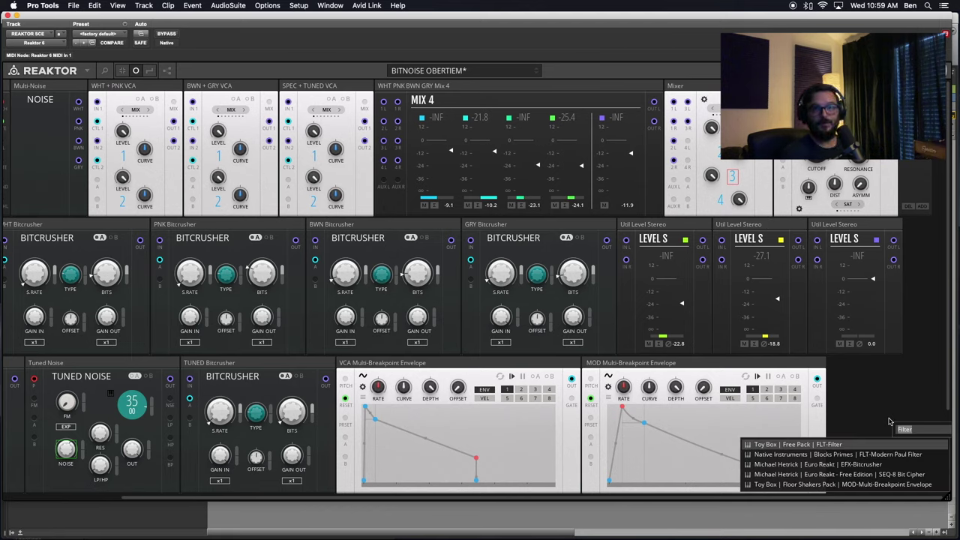
{"action": "type", "text": "To"}
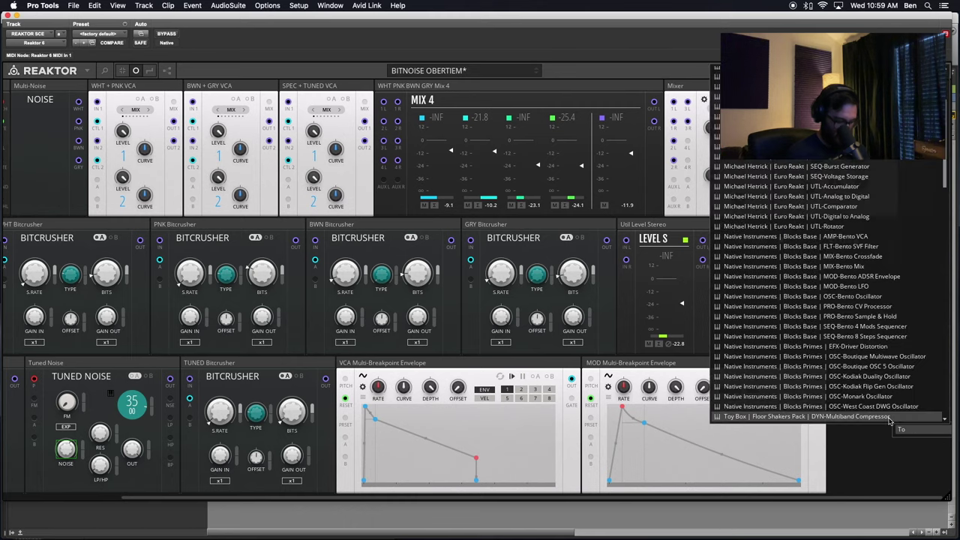
{"action": "type", "text": "y Box Filt"}
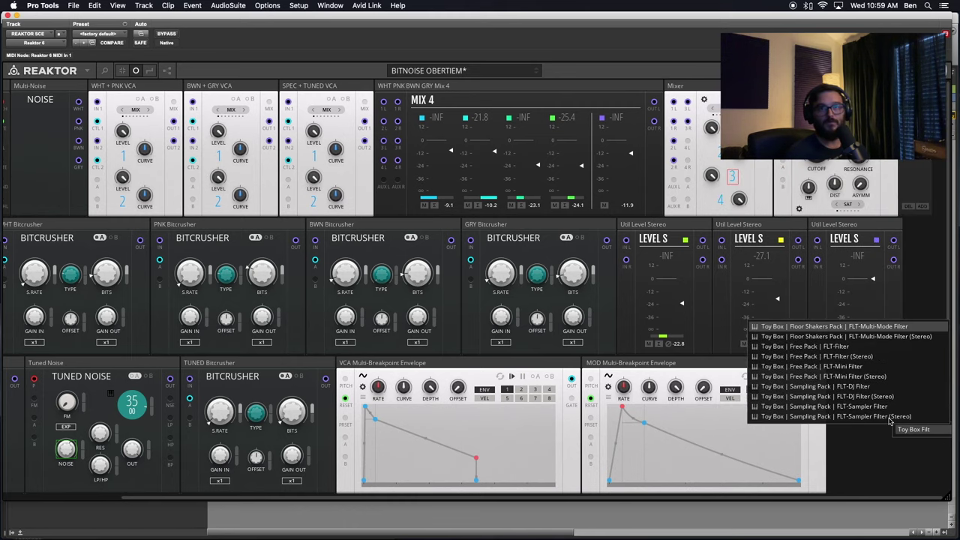
{"action": "type", "text": "r"}
{"action": "key", "text": "BackSpace"}
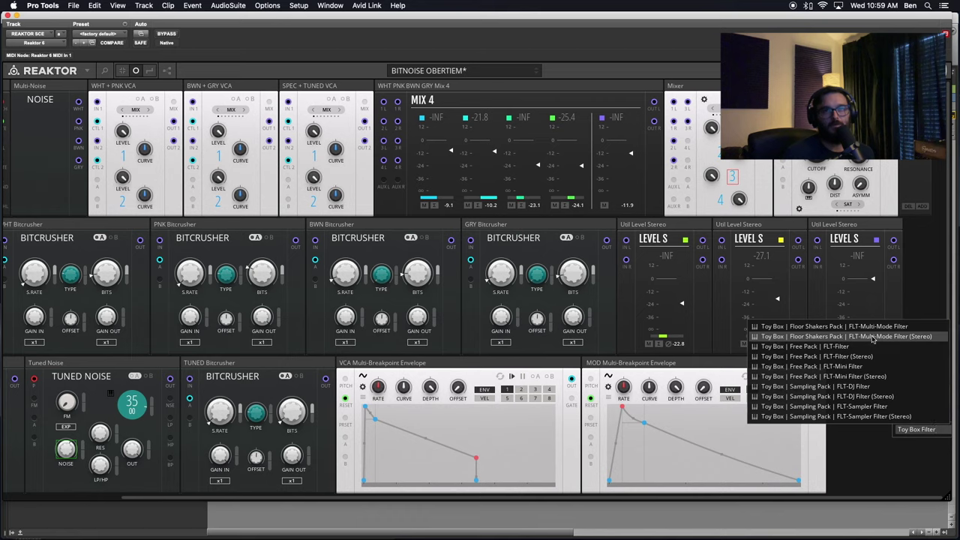
{"action": "key", "text": "Return"}
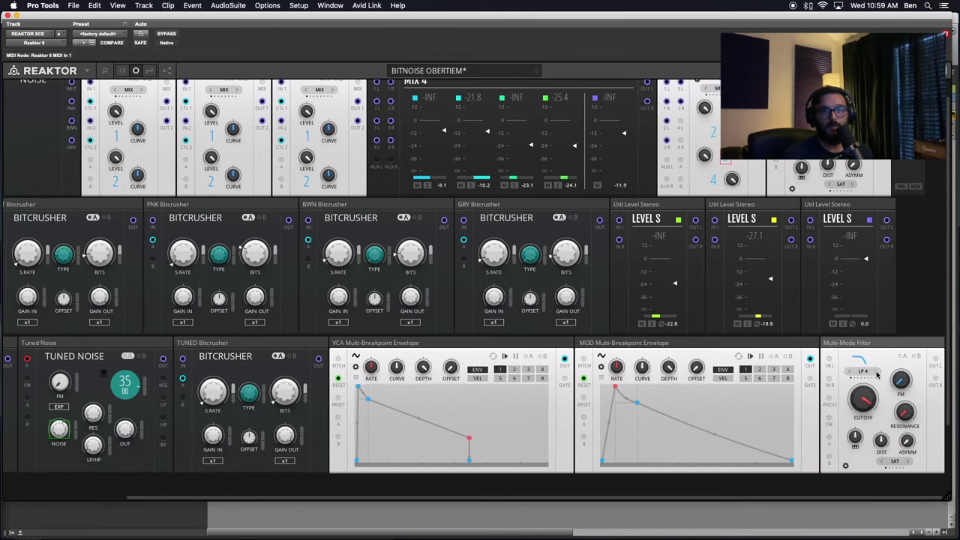
{"action": "scroll", "coordinate": [477, 286], "scroll_direction": "up", "scroll_amount": 2}
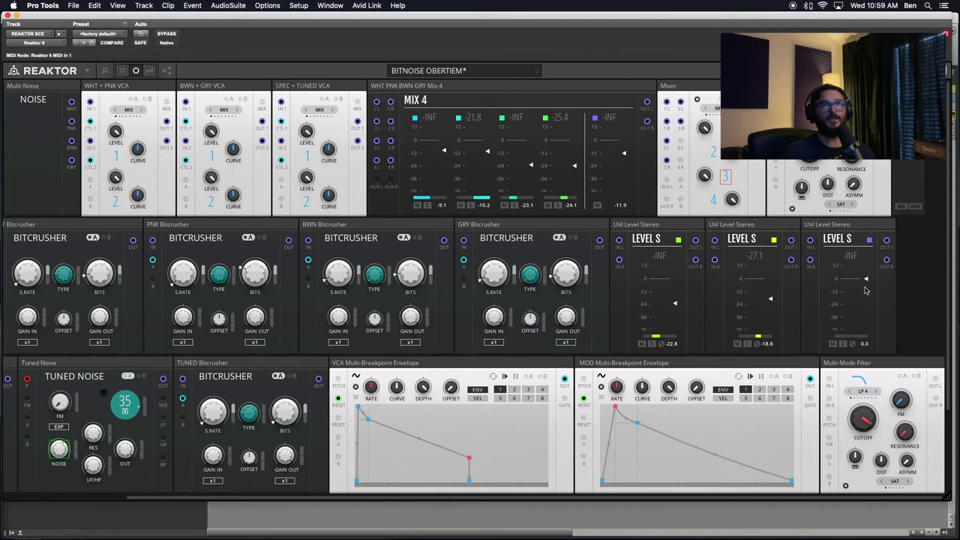
{"action": "left_click_drag", "start_coordinate": [886, 365], "coordinate": [830, 87]}
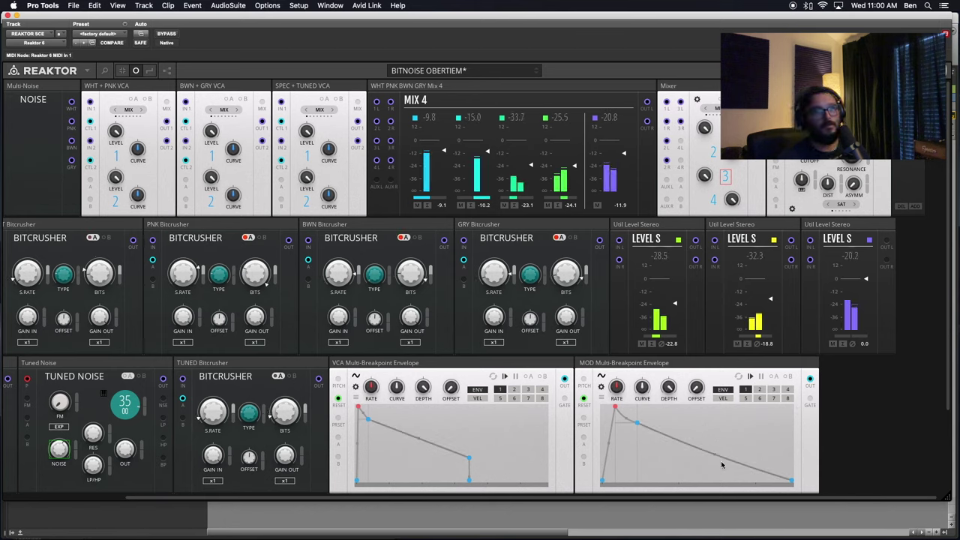
Add a low breakpoint near the end of the MOD envelope's decay and shift the envelope's end point earlier
{"action": "mouse_move", "coordinate": [722, 460]}
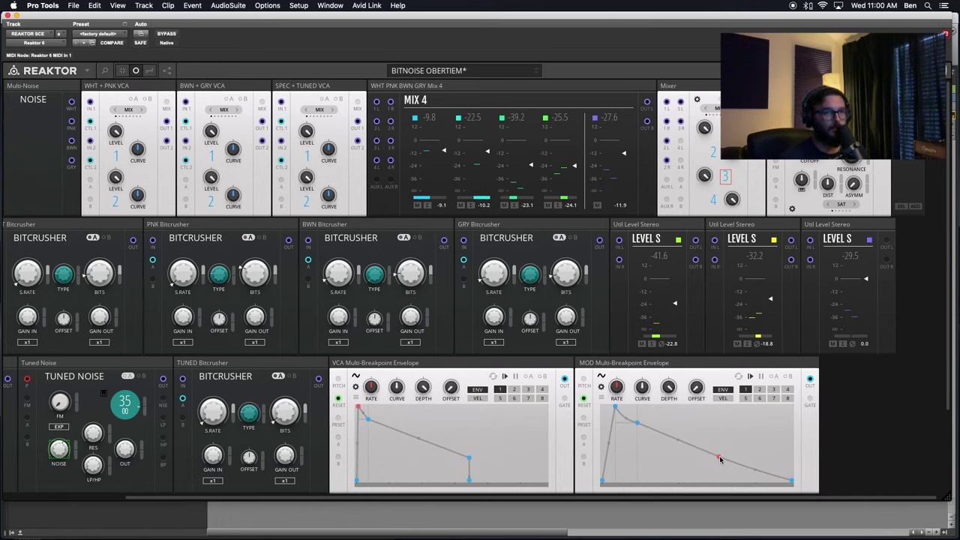
{"action": "left_click_drag", "start_coordinate": [721, 460], "coordinate": [750, 473]}
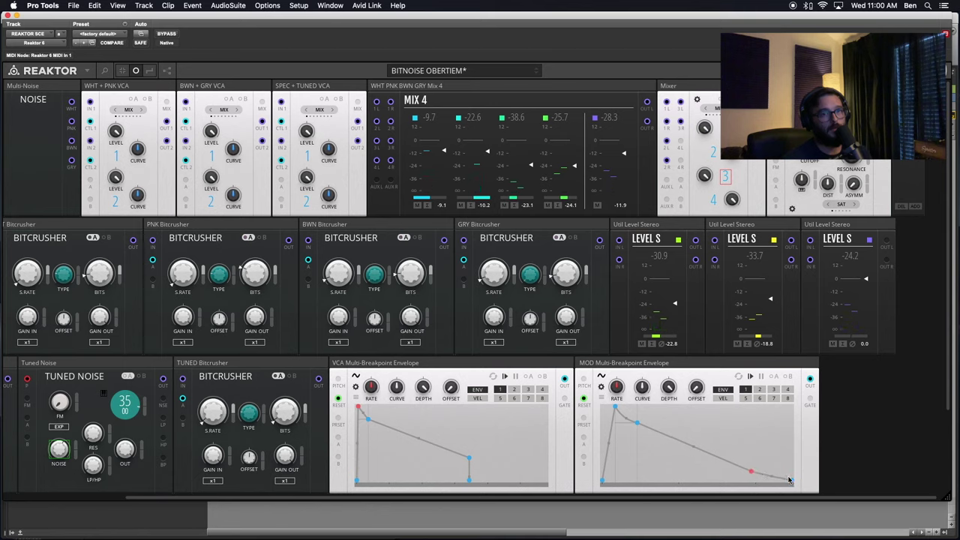
{"action": "left_click_drag", "start_coordinate": [791, 481], "coordinate": [773, 485]}
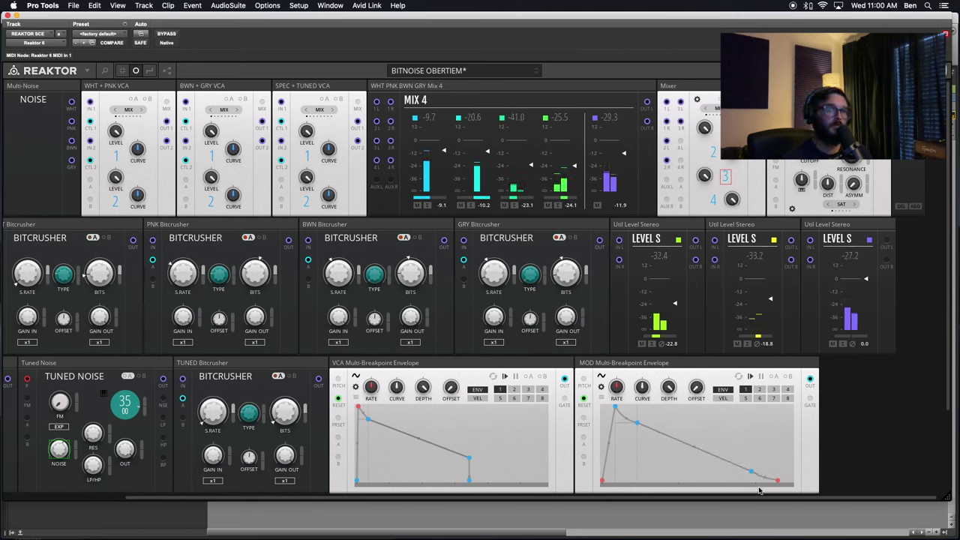
{"action": "left_click_drag", "start_coordinate": [751, 473], "coordinate": [737, 477]}
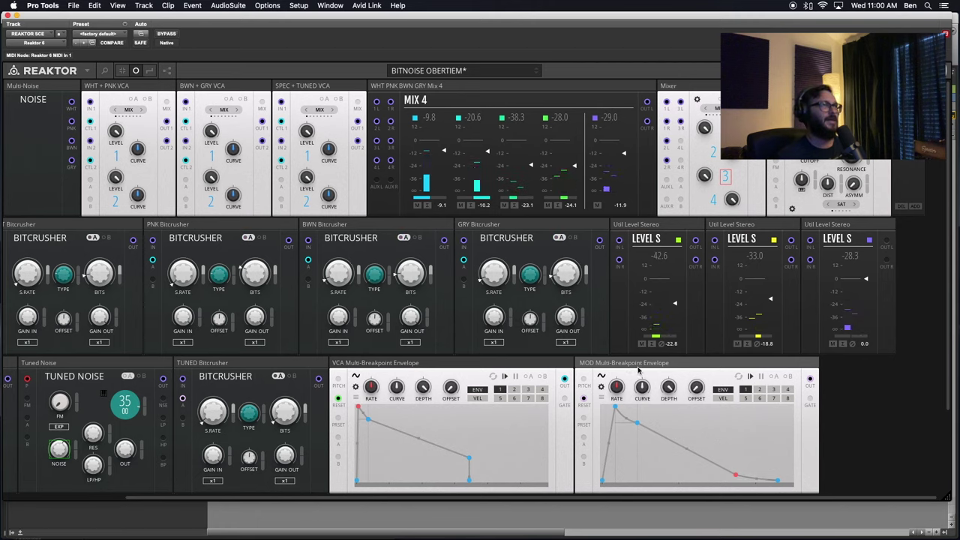
Patch the MOD envelope's output into modulation input A of the Multi-Mode Filter and colour the wire blue
{"action": "mouse_move", "coordinate": [618, 365]}
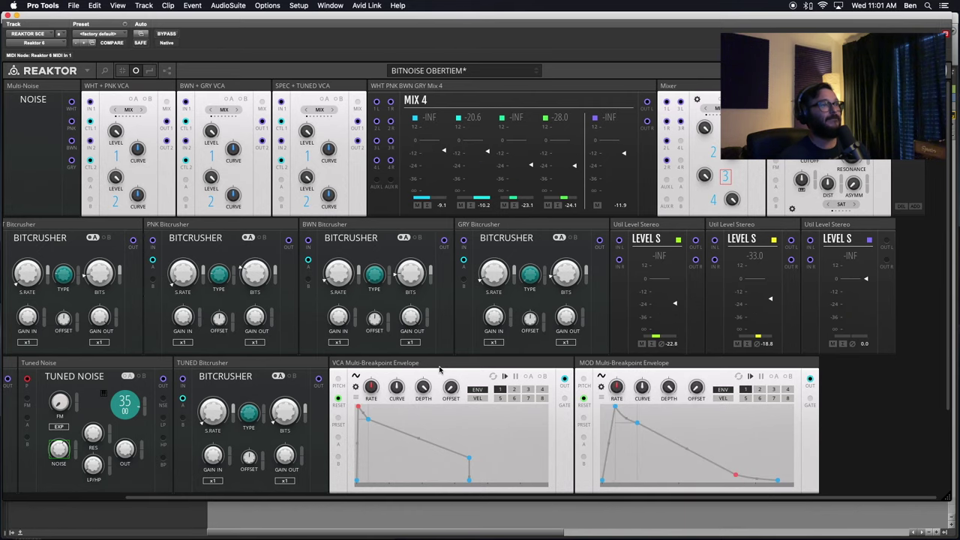
{"action": "scroll", "coordinate": [439, 366], "scroll_direction": "left", "scroll_amount": 5}
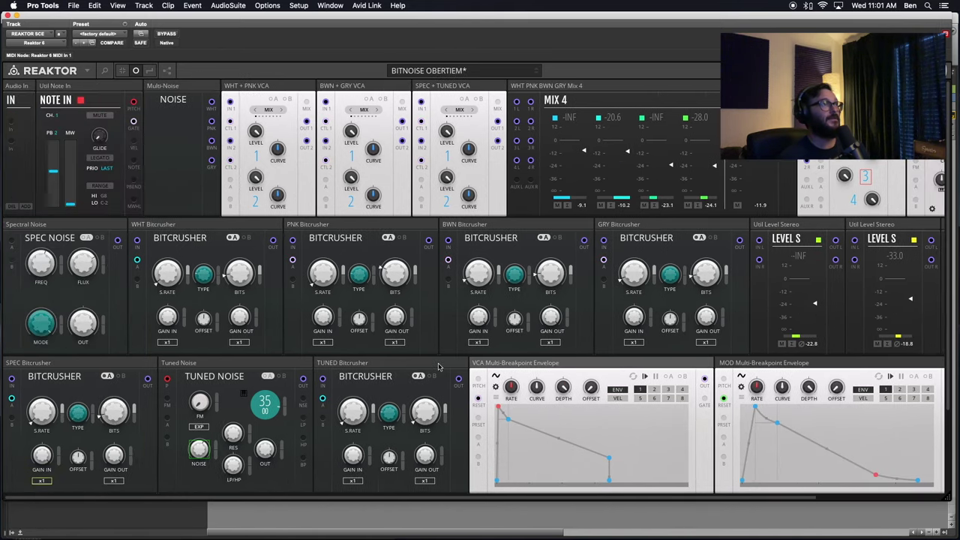
{"action": "scroll", "coordinate": [440, 366], "scroll_direction": "right", "scroll_amount": 5}
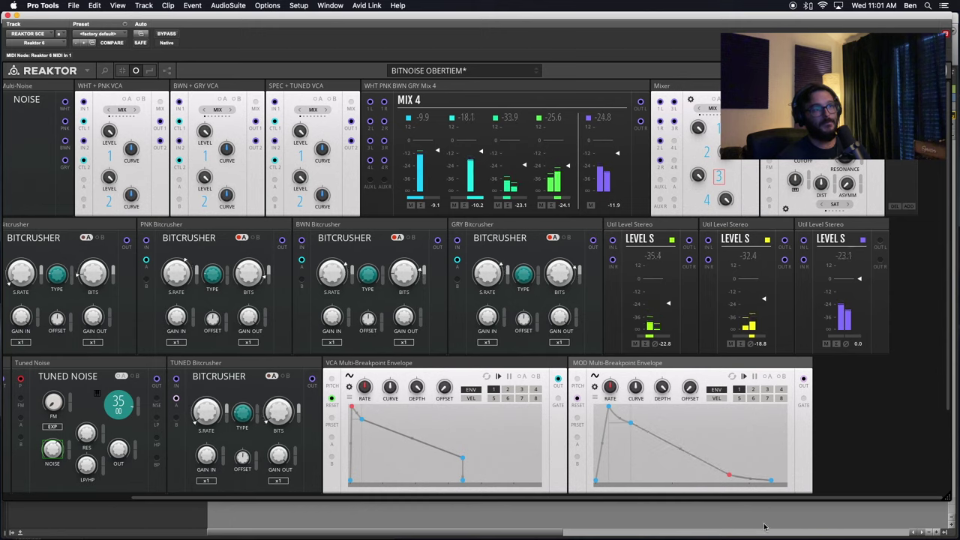
{"action": "mouse_move", "coordinate": [670, 430]}
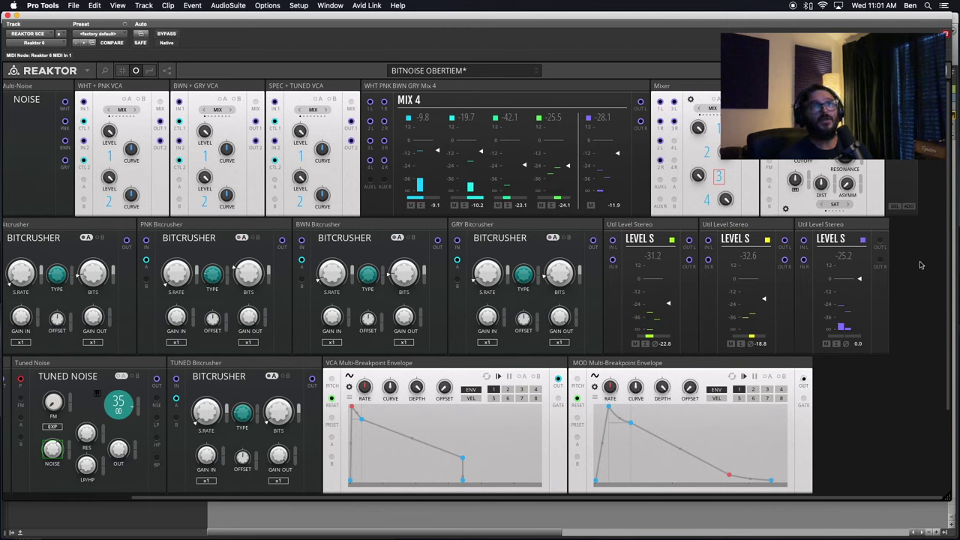
{"action": "left_click_drag", "start_coordinate": [804, 381], "coordinate": [771, 186]}
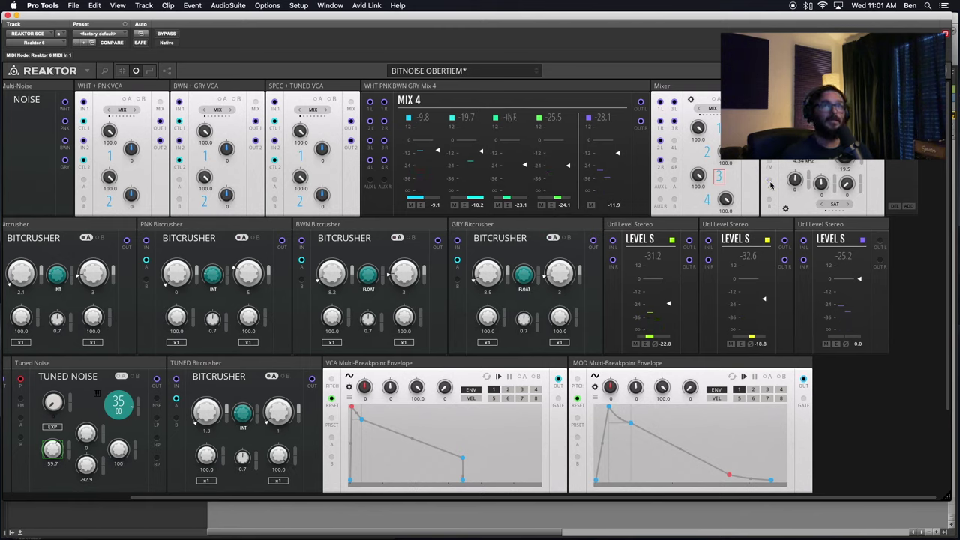
{"action": "left_click_drag", "start_coordinate": [805, 382], "coordinate": [770, 183]}
{"action": "right_click", "coordinate": [770, 185]}
{"action": "mouse_move", "coordinate": [784, 181]}
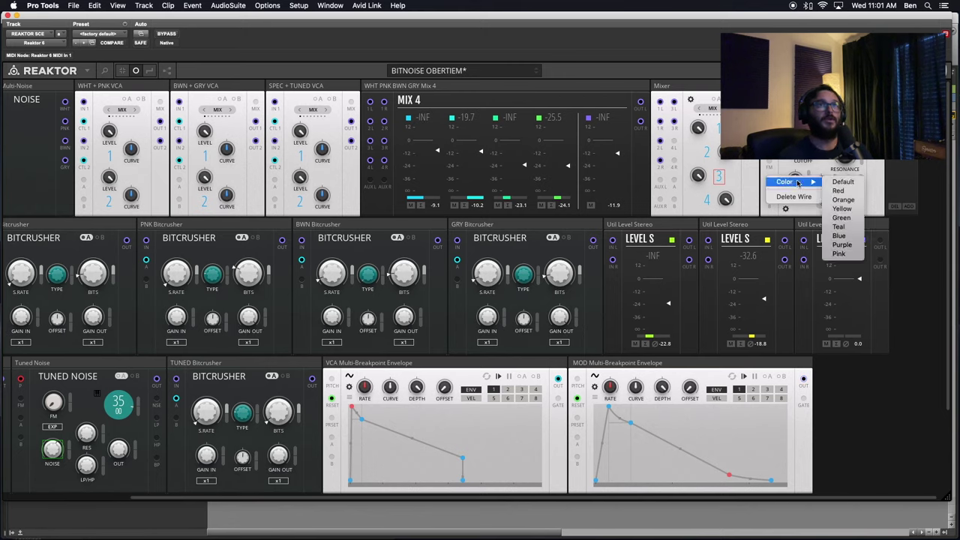
{"action": "left_click", "coordinate": [839, 236]}
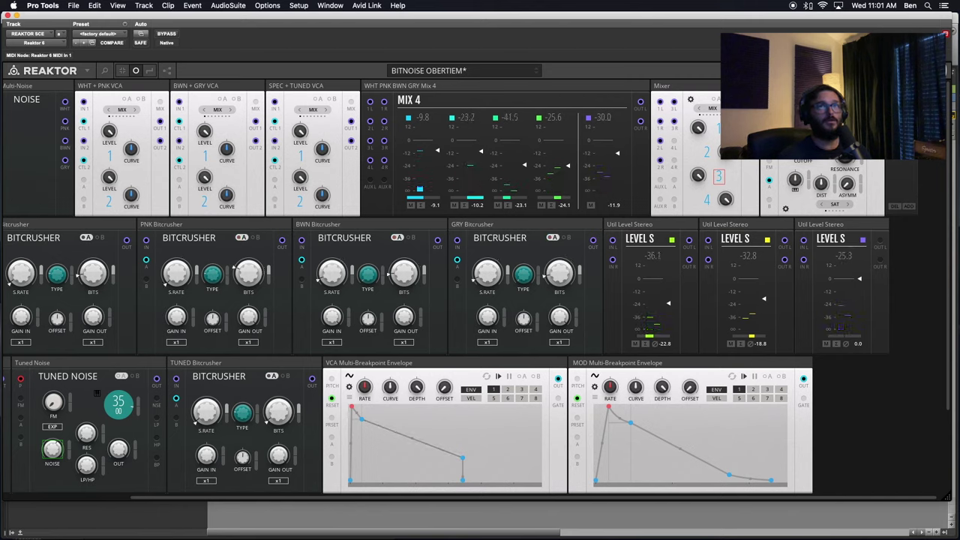
Lower the Multi-Mode Filter's cutoff to about 176 Hz, and readjust it slightly upward
{"action": "left_click_drag", "start_coordinate": [803, 138], "coordinate": [802, 324]}
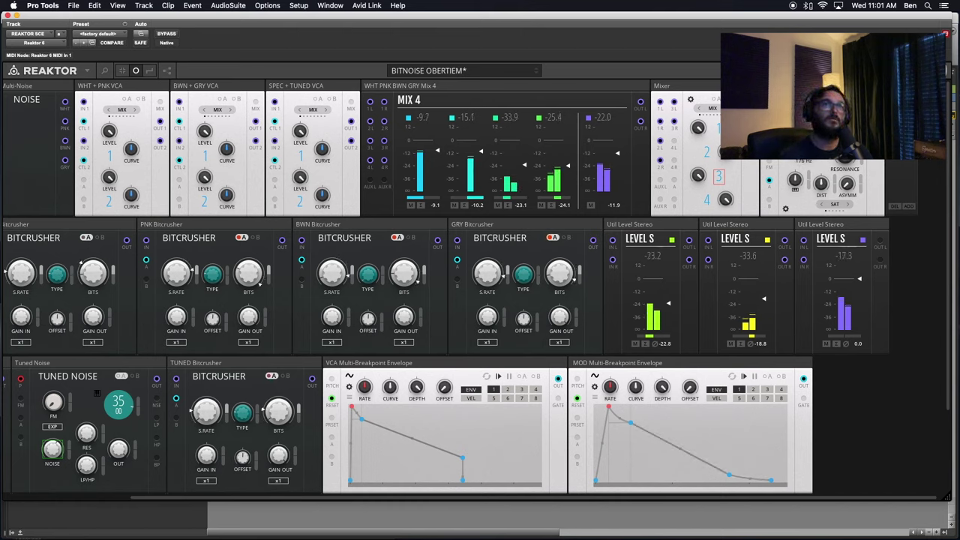
{"action": "left_click_drag", "start_coordinate": [803, 140], "coordinate": [803, 102]}
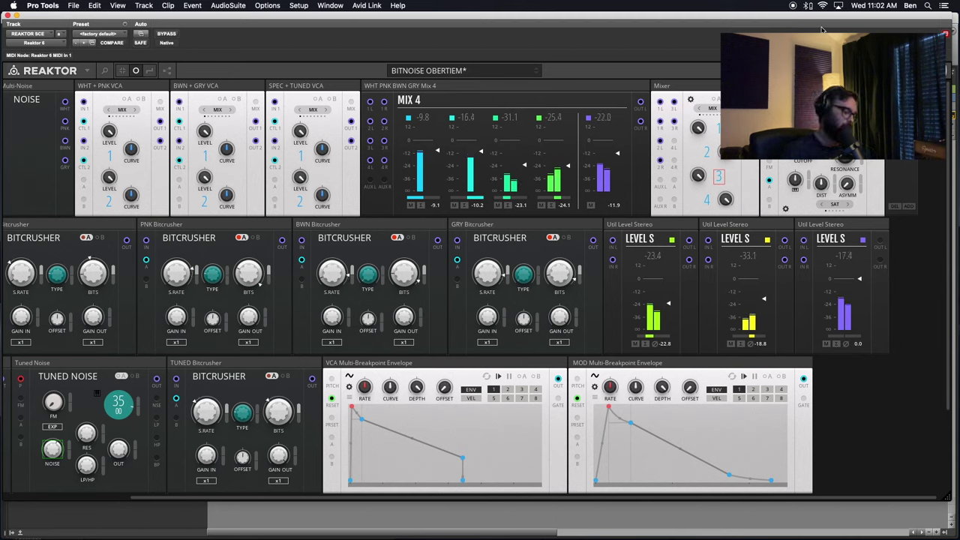
Reshape the MOD envelope with a faster attack, a full-level plateau before the decay, and a later, higher breakpoint in the decay tail
{"action": "mouse_move", "coordinate": [783, 424]}
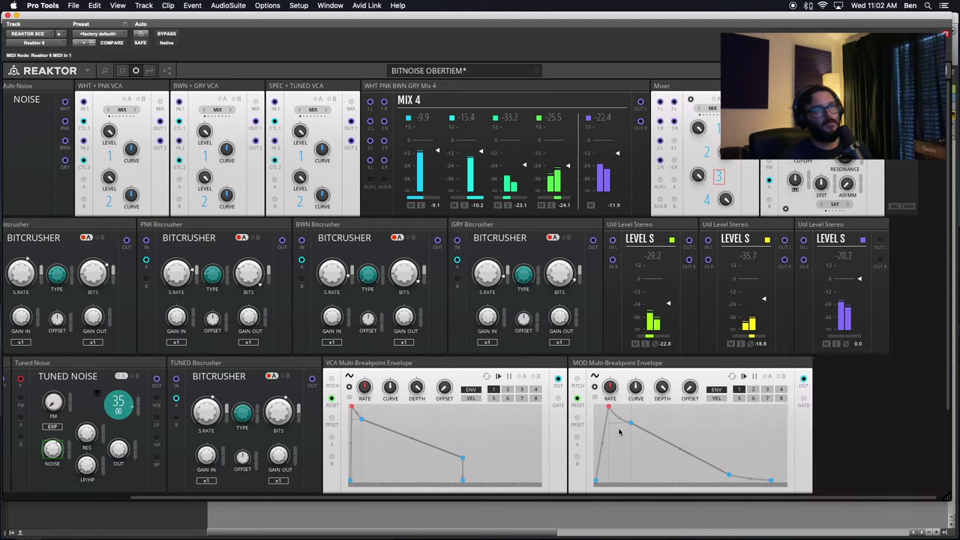
{"action": "left_click_drag", "start_coordinate": [634, 425], "coordinate": [678, 408]}
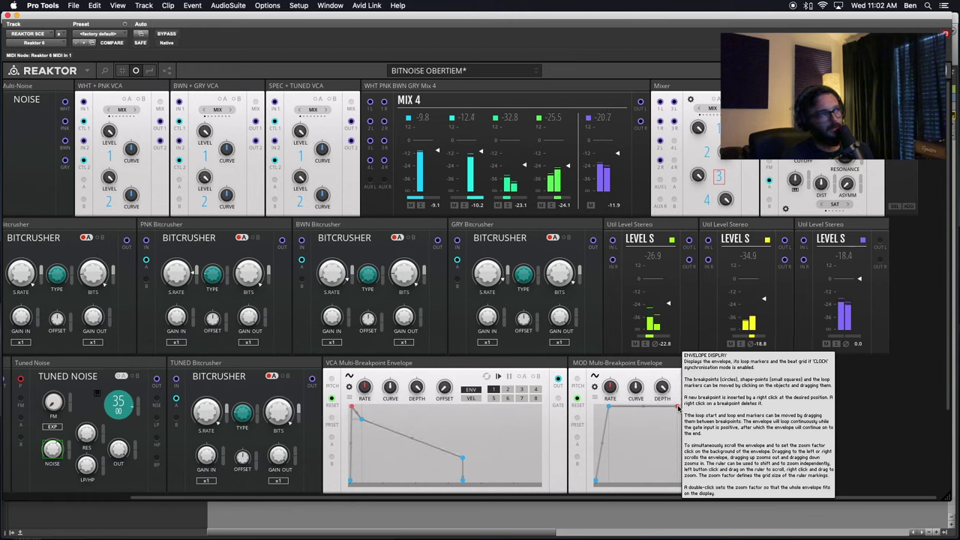
{"action": "left_click_drag", "start_coordinate": [678, 408], "coordinate": [669, 409]}
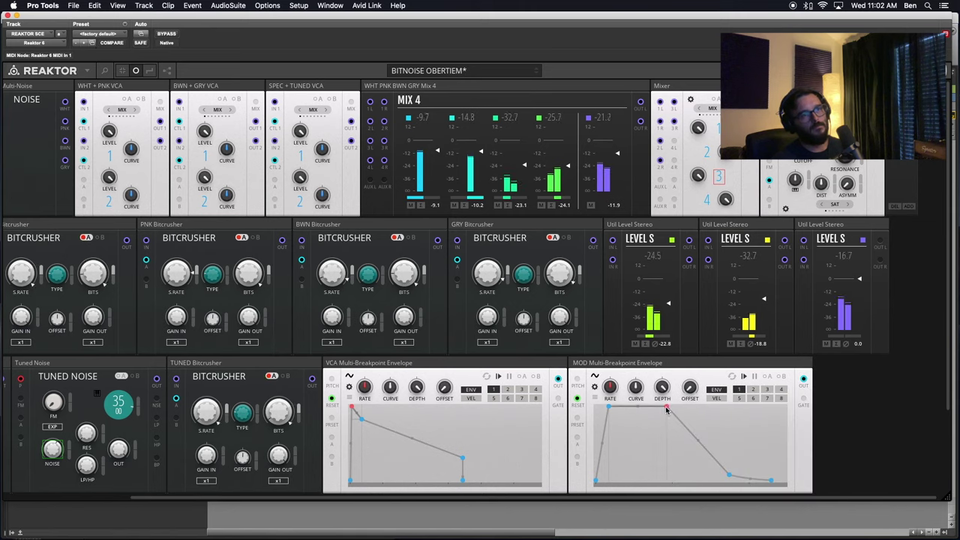
{"action": "mouse_move", "coordinate": [666, 408]}
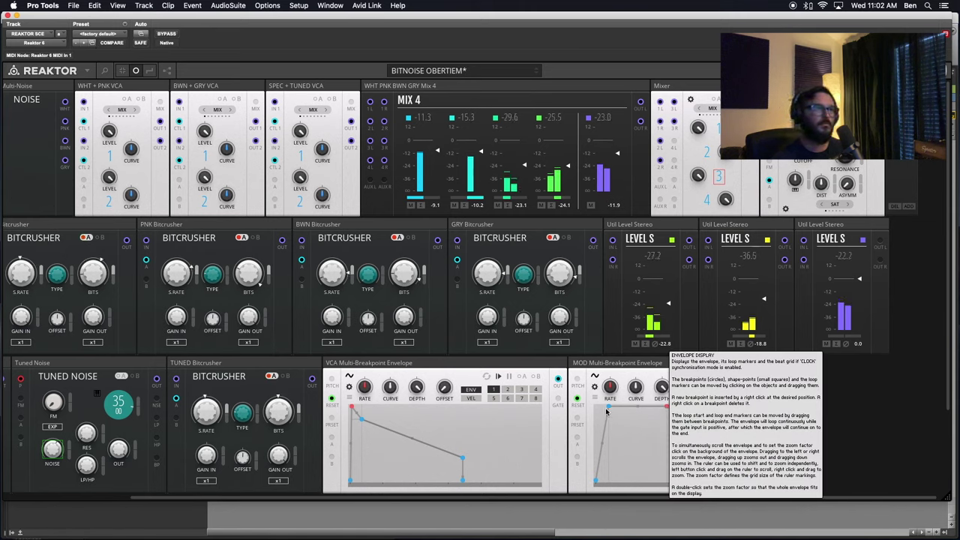
{"action": "left_click_drag", "start_coordinate": [598, 408], "coordinate": [601, 409]}
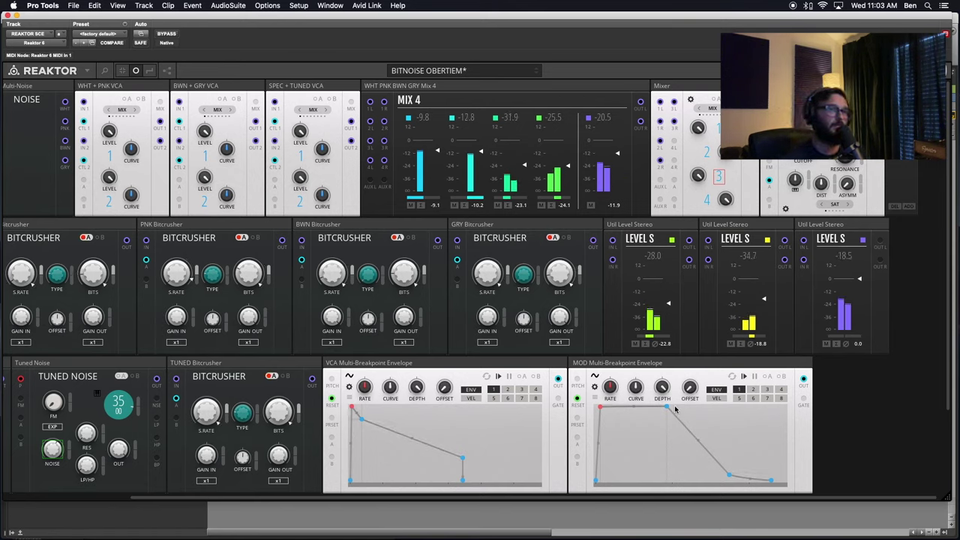
{"action": "left_click_drag", "start_coordinate": [729, 475], "coordinate": [792, 482]}
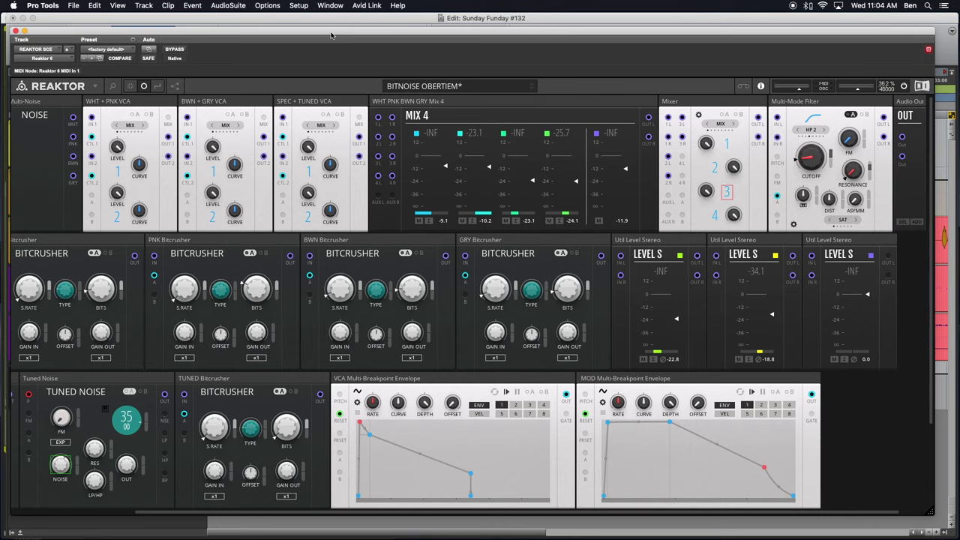
Save the BITNOISE OBERTIEM rack with the new filter and reshaped MOD envelope
{"action": "left_click", "coordinate": [95, 87]}
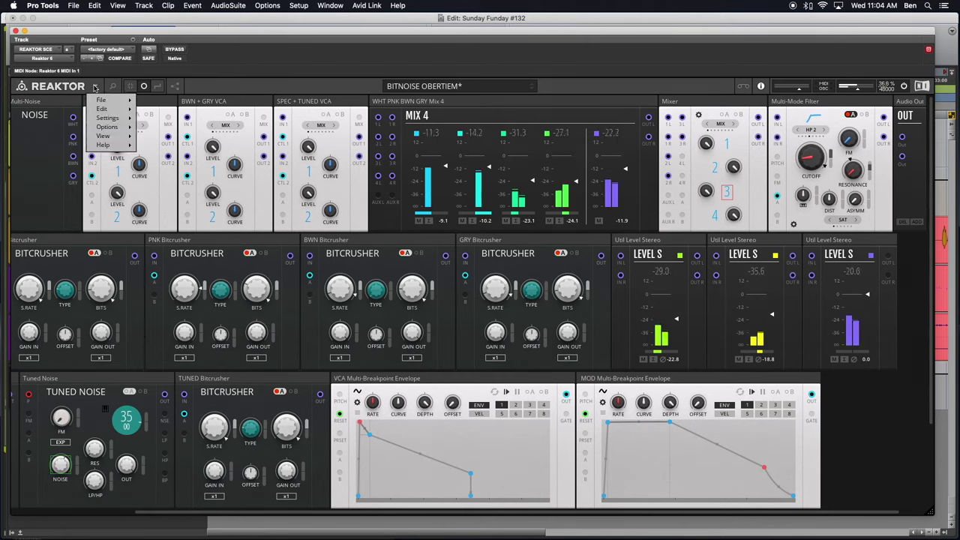
{"action": "mouse_move", "coordinate": [109, 100]}
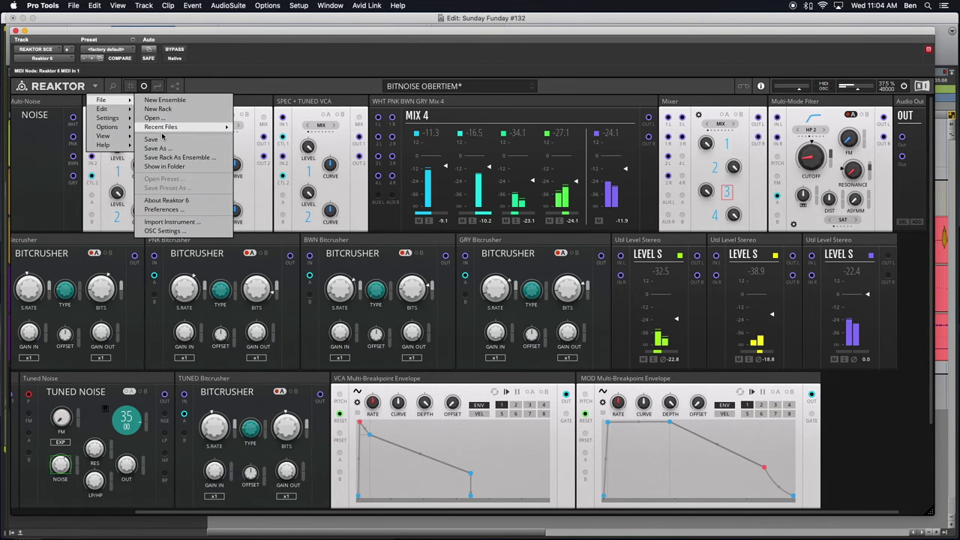
{"action": "left_click", "coordinate": [159, 139]}
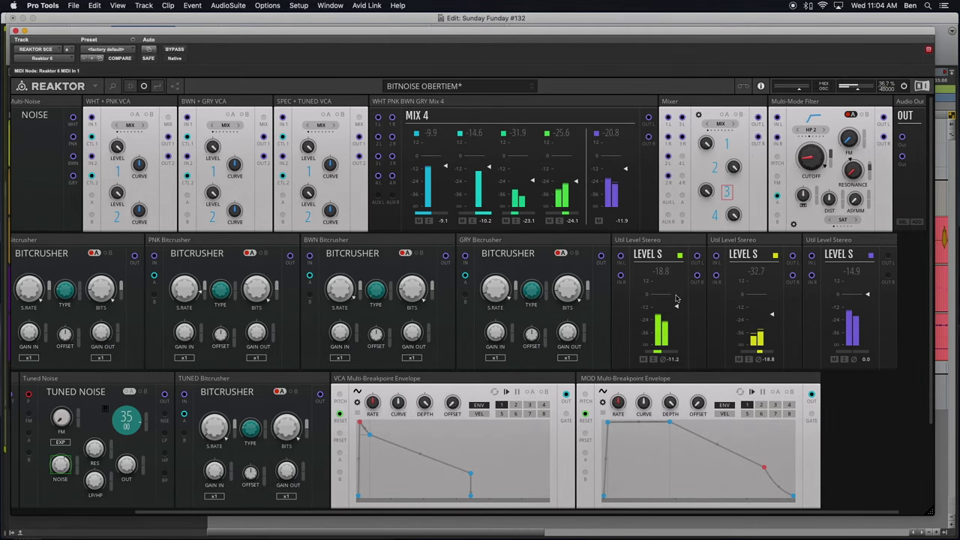
Set the green Level S fader to -20.0 dB and save the rack again
{"action": "mouse_move", "coordinate": [675, 319]}
{"action": "left_mouse_down"}
{"action": "mouse_move", "coordinate": [676, 299]}
{"action": "mouse_move", "coordinate": [678, 326]}
{"action": "left_mouse_up"}
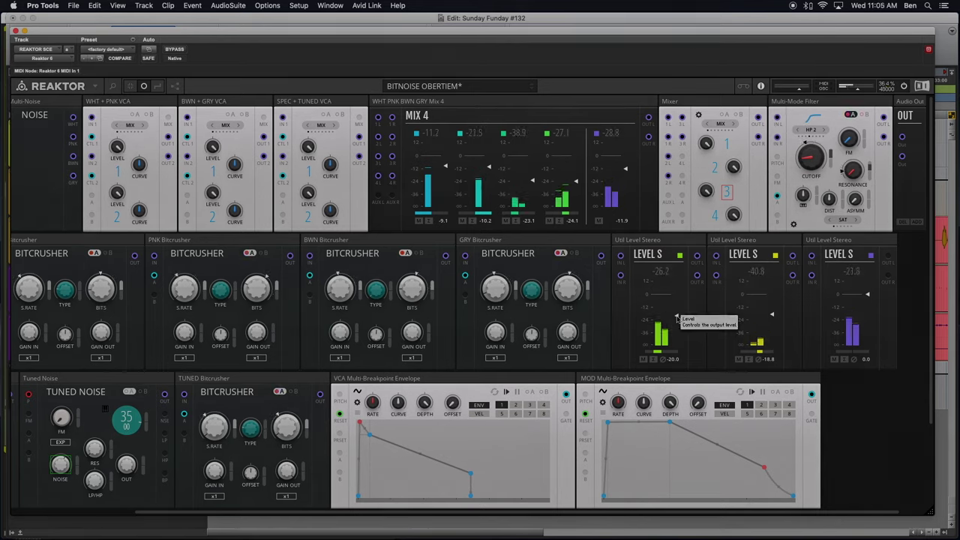
{"action": "left_click", "coordinate": [92, 86]}
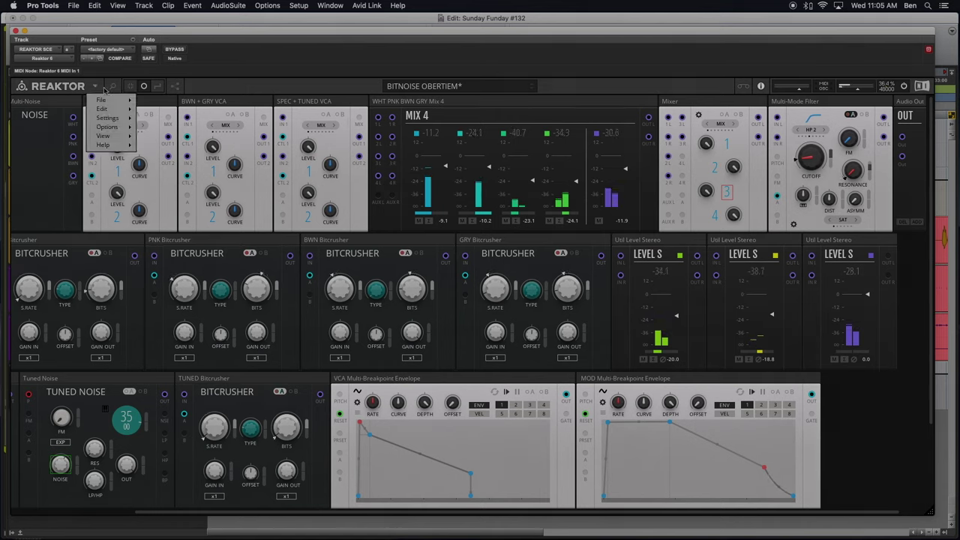
{"action": "mouse_move", "coordinate": [120, 100]}
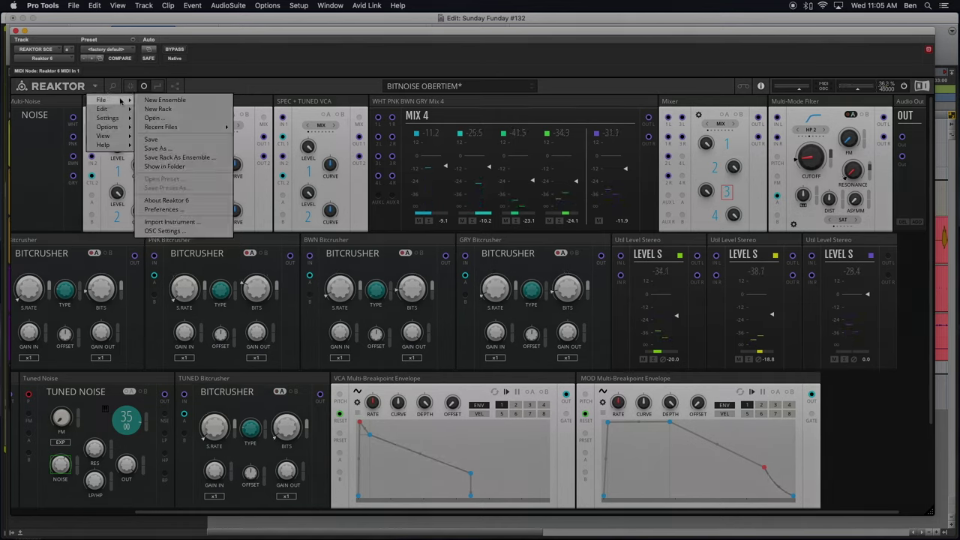
{"action": "left_click", "coordinate": [156, 141]}
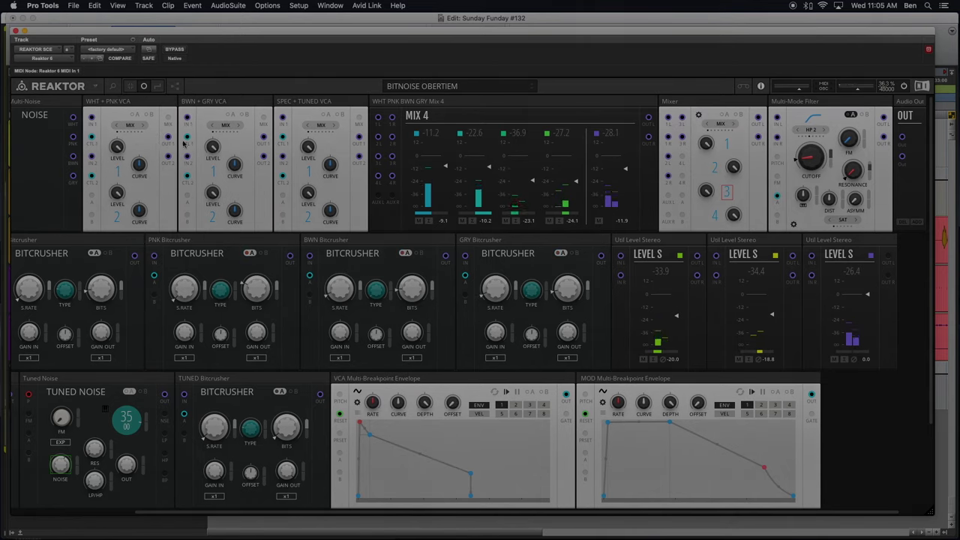